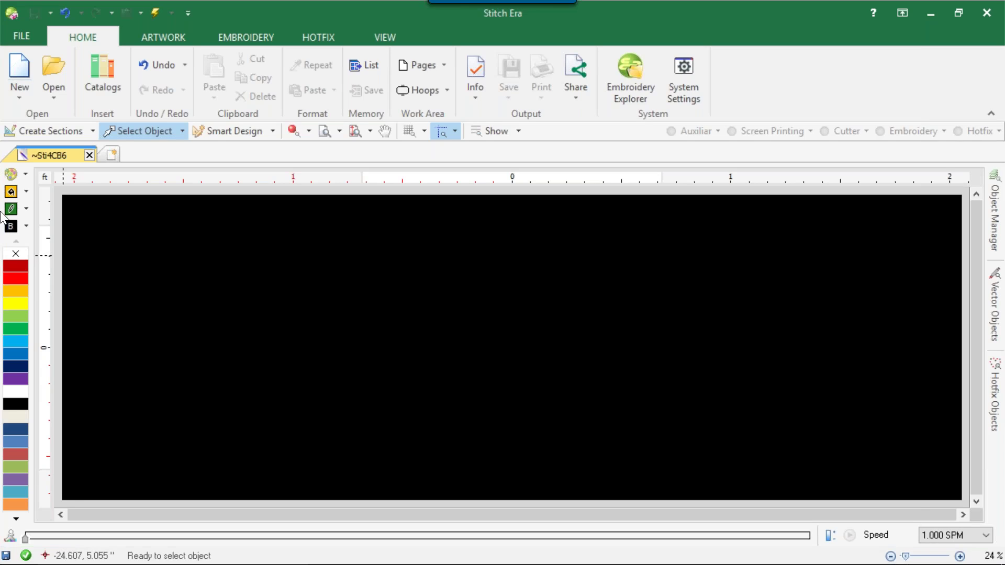
left_click(4, 291)
left_click(518, 131)
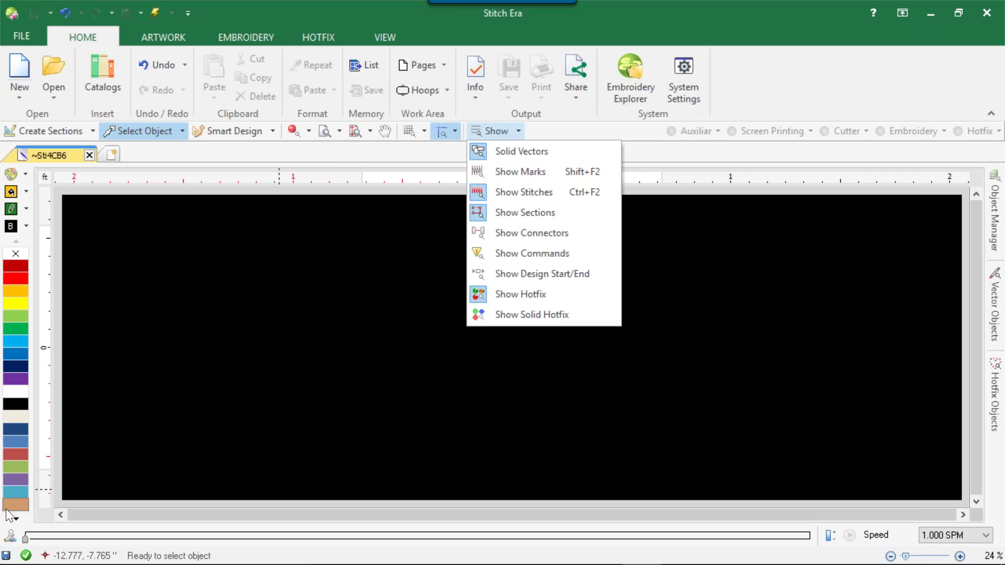
left_click(413, 383)
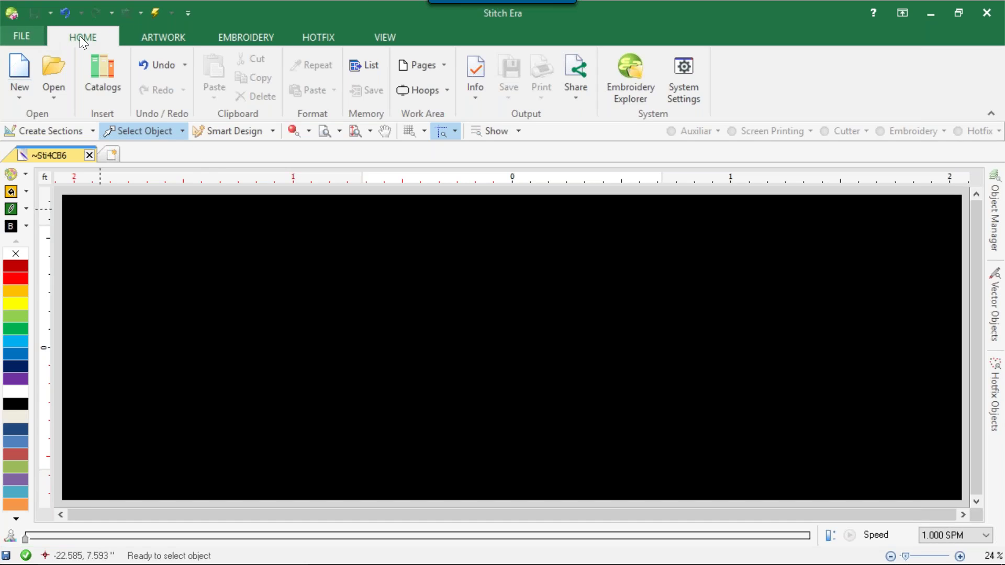
Step: Draw a triangular single hotfix area with uniform fill, about 11.8 by 11.5 inches, near the centre of the work area
left_click(308, 36)
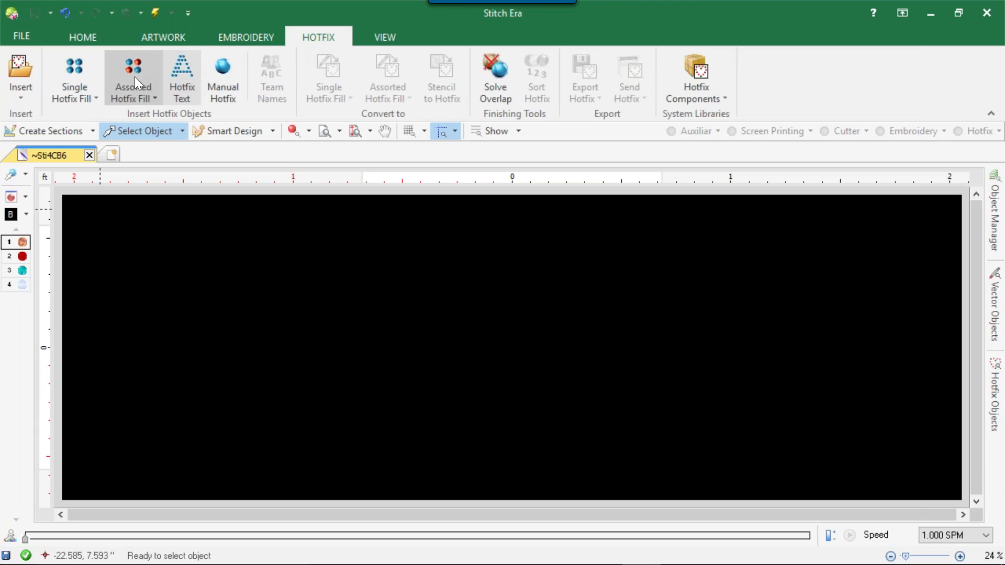
left_click(73, 76)
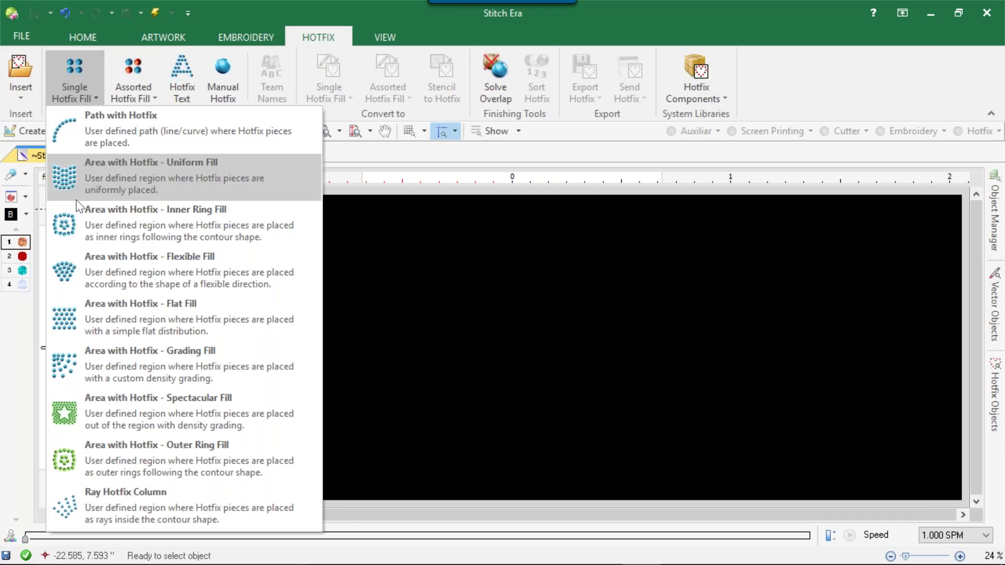
left_click(96, 179)
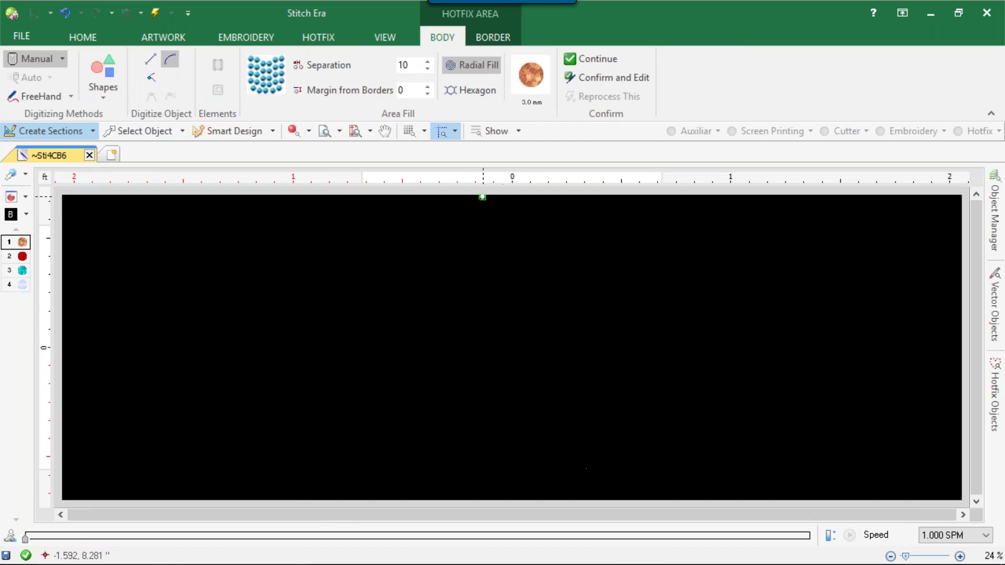
left_click(466, 236)
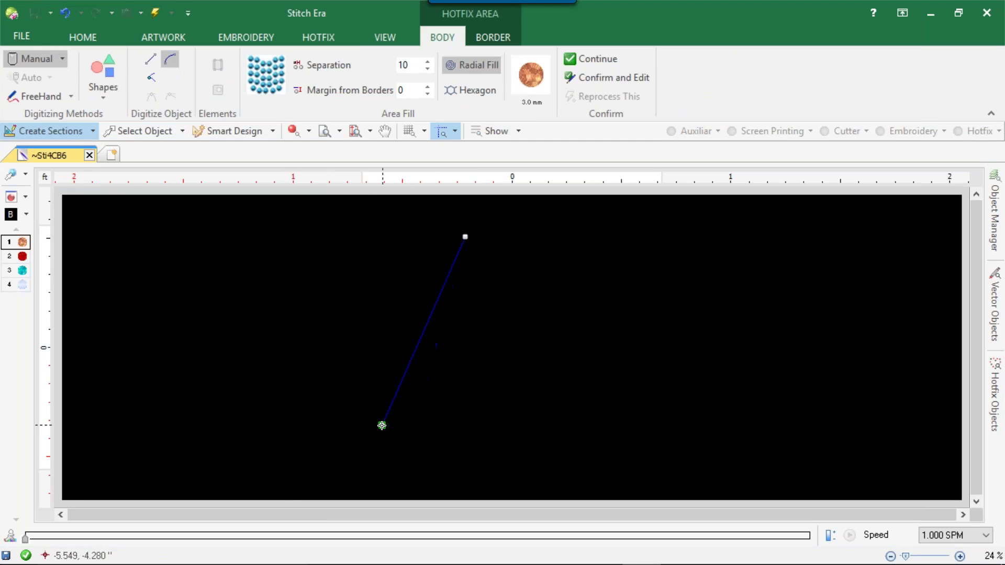
left_click(365, 441)
left_click(578, 444)
left_click(466, 236)
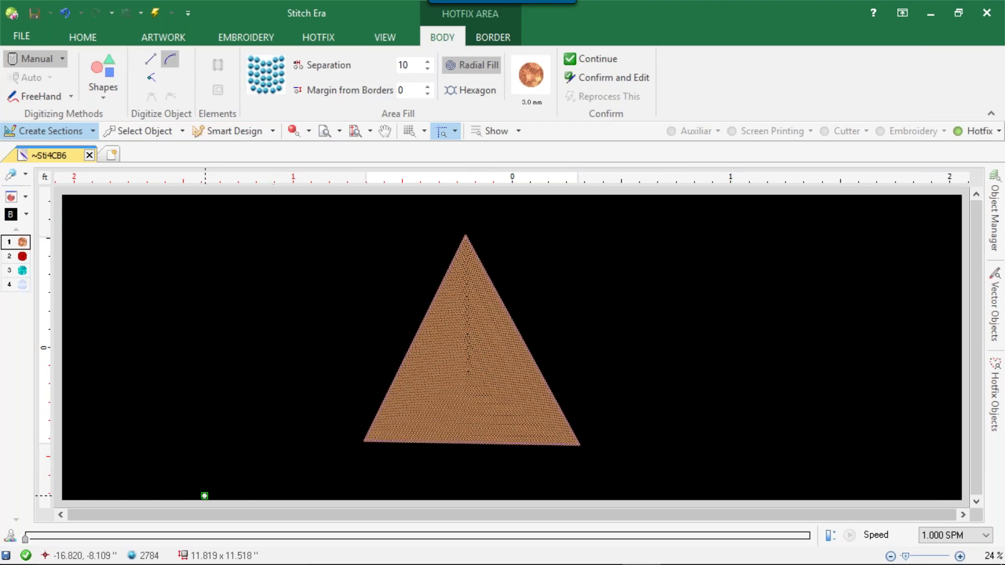
Step: Set the triangular hotfix area's stone separation to 15 and finish editing the area
scroll(461, 338, "up", 5)
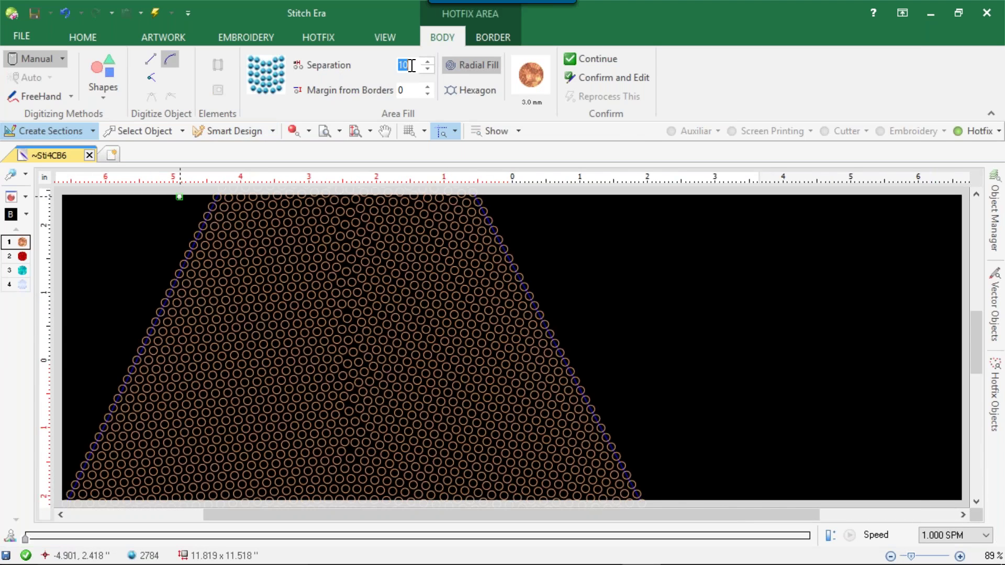
type("14")
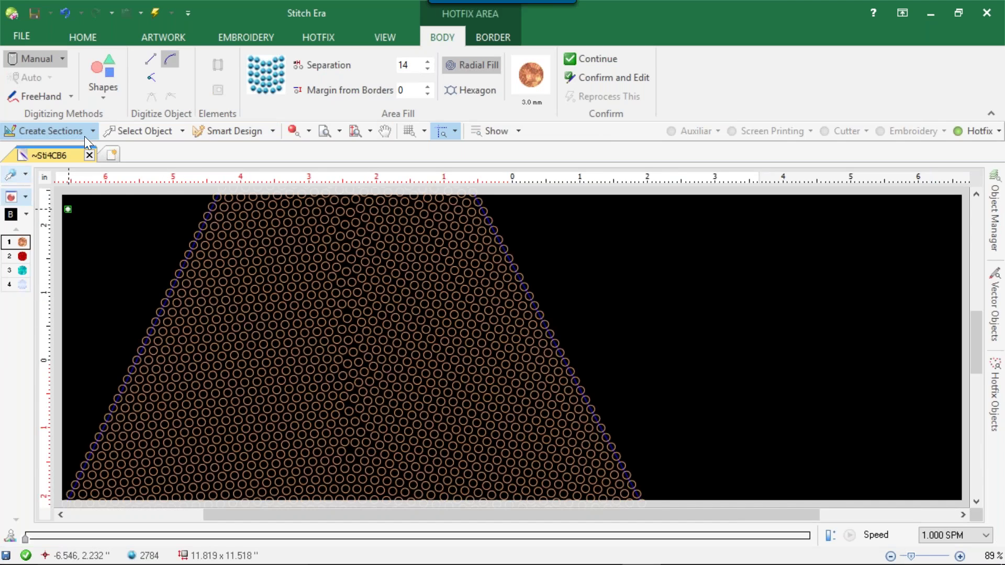
left_click(137, 131)
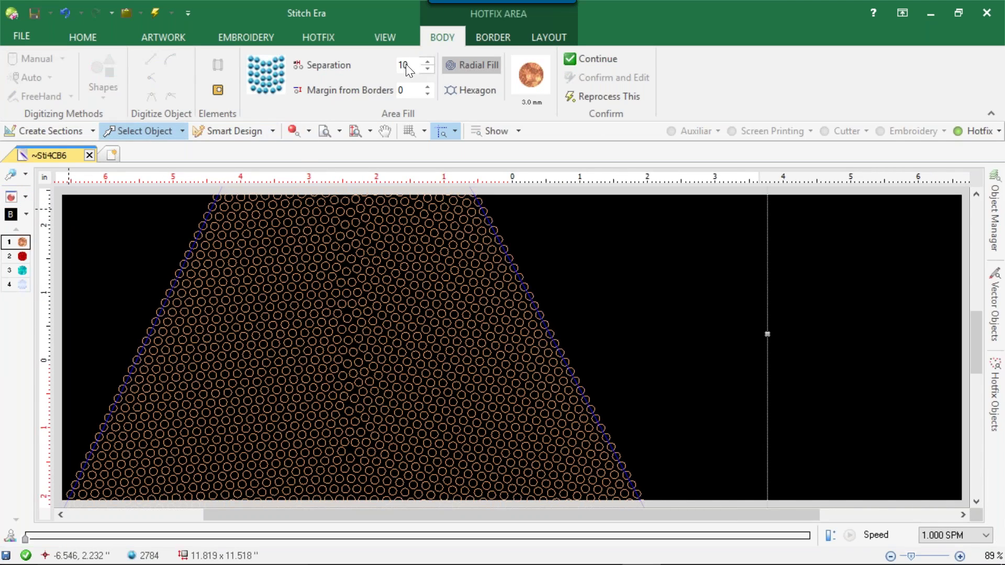
type("15")
key("Return")
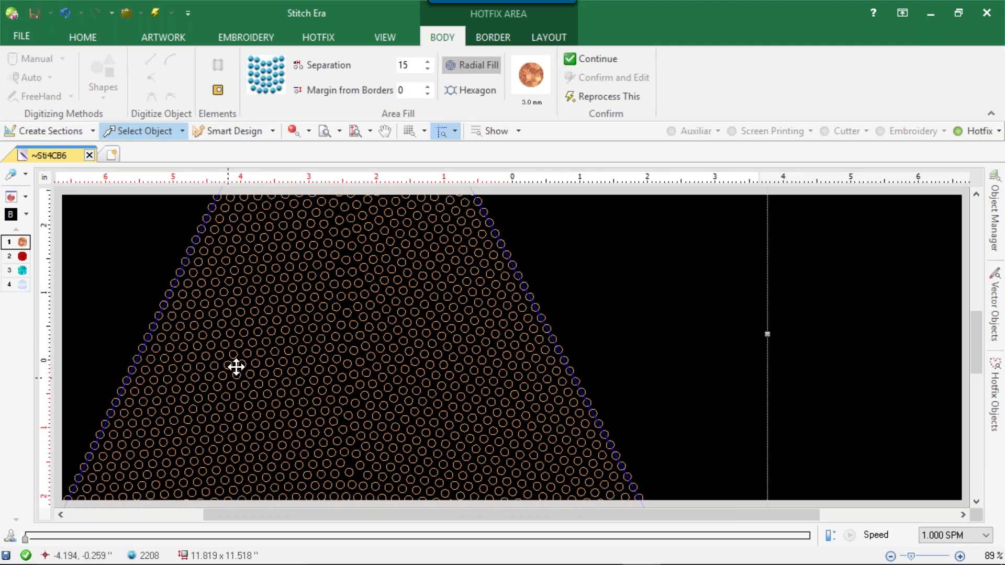
scroll(281, 285, "down", 1)
scroll(281, 286, "up", 2)
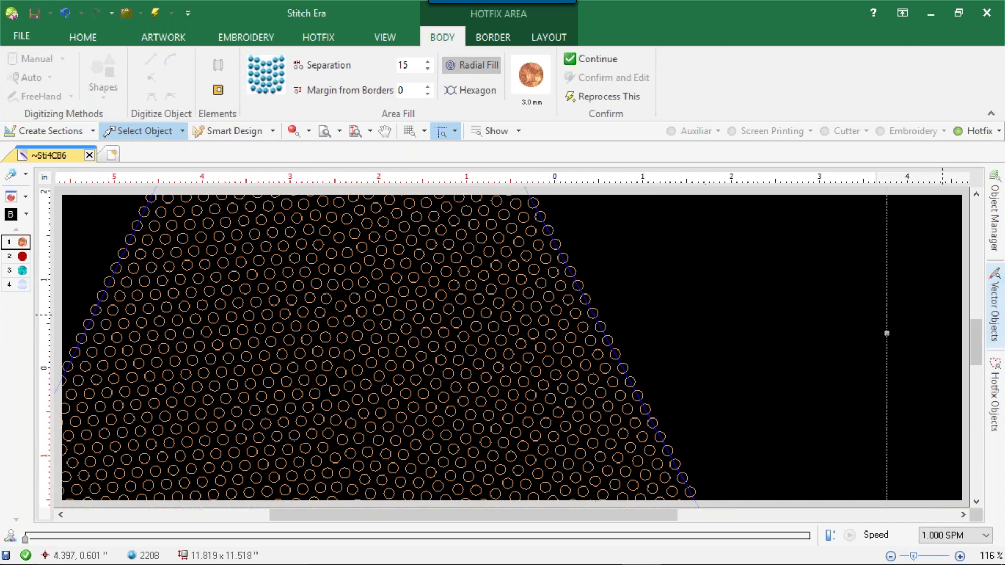
left_click(591, 58)
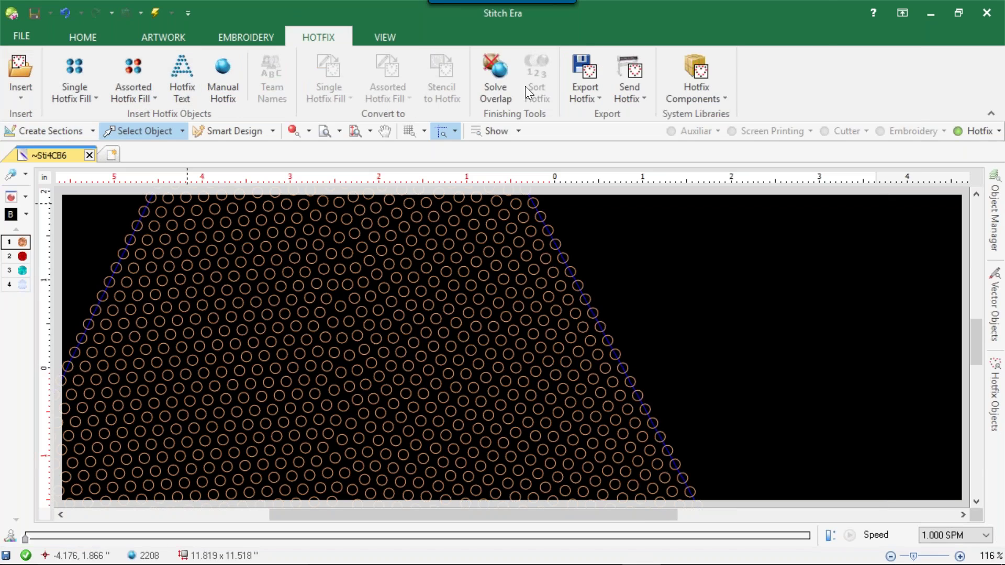
Step: Check the hotfix area for overlapping stones using a conflict margin of 0.20 inches
left_click(510, 71)
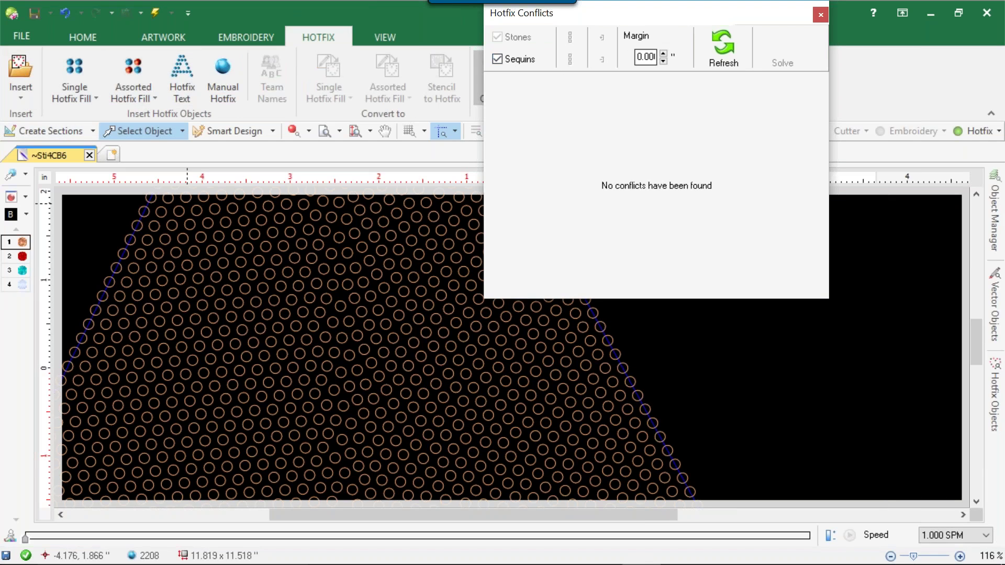
left_click_drag(649, 56, 671, 53)
type("15")
key("BackSpace")
key("BackSpace")
key("BackSpace")
key("BackSpace")
key("BackSpace")
type("0.20")
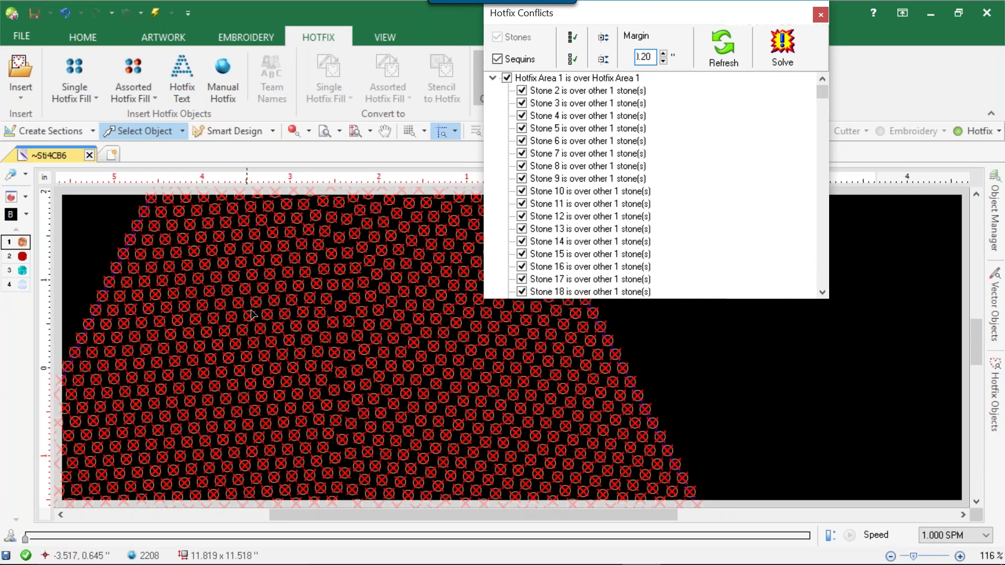
Step: Switch to editing individual hotfix stones and select one of the flagged stones inside the triangle
left_click(666, 352)
scroll(383, 371, "up", 8)
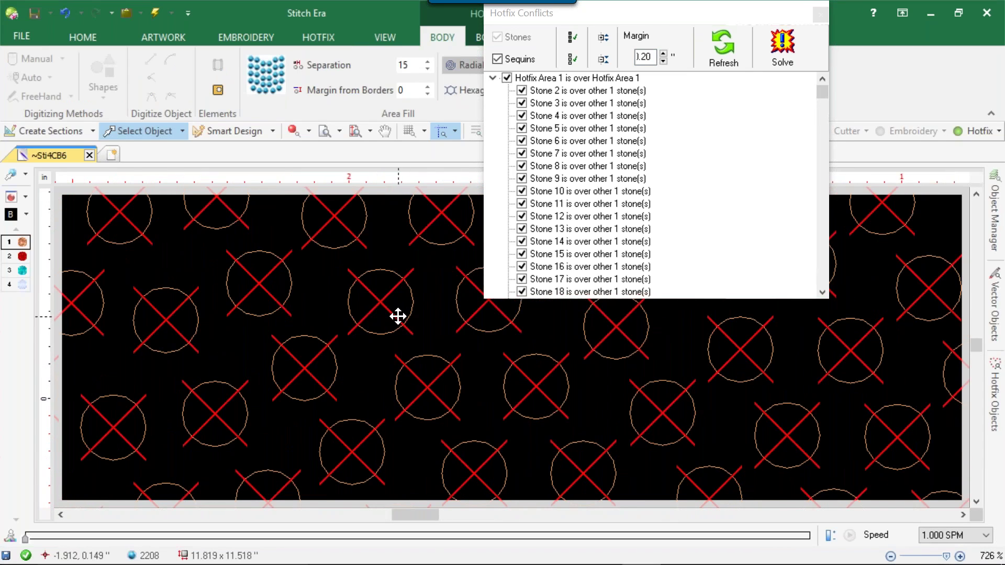
left_click(11, 176)
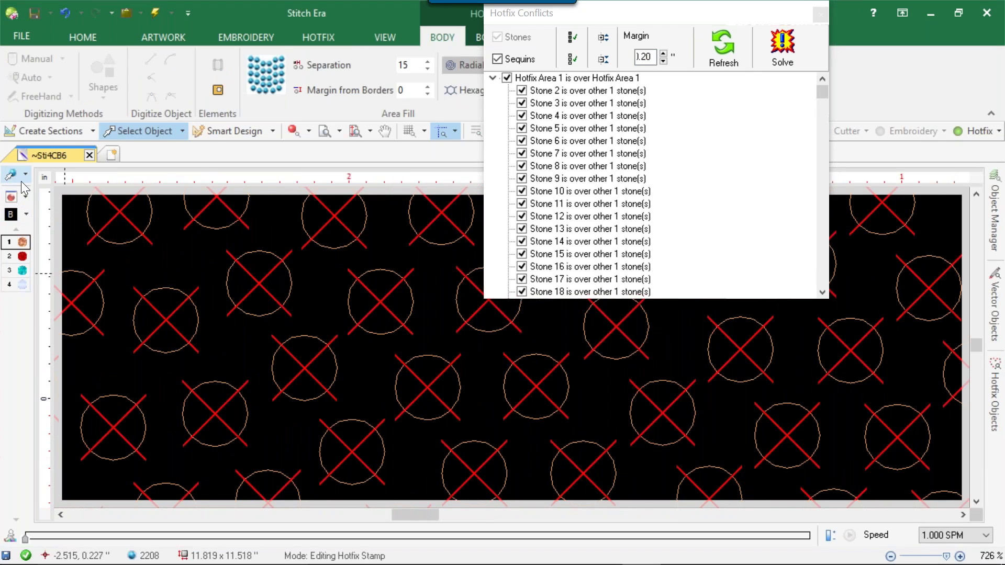
left_click(383, 295)
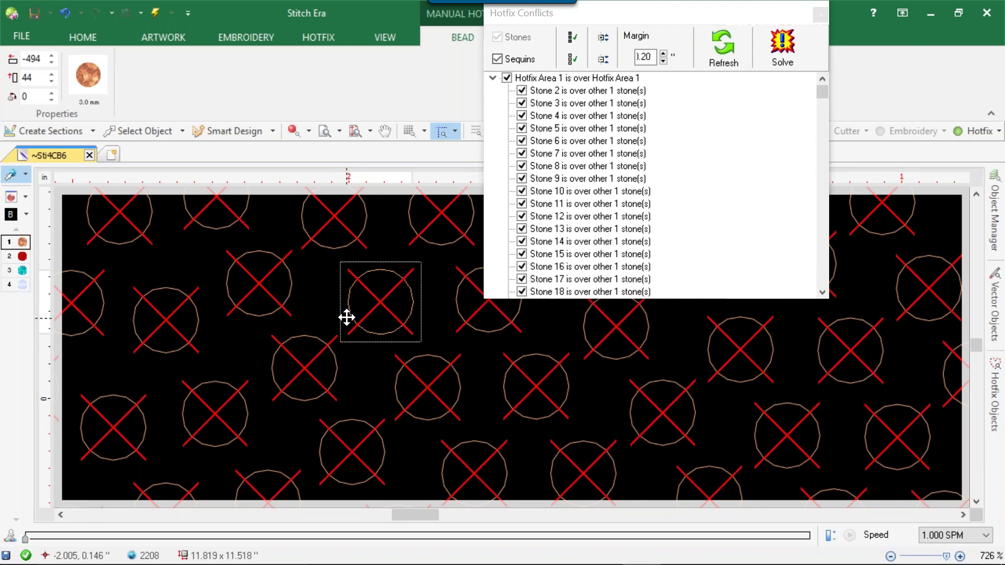
Step: Recheck the stone conflicts with smaller margins, finishing with a margin of 0.05 inches
left_click(647, 57)
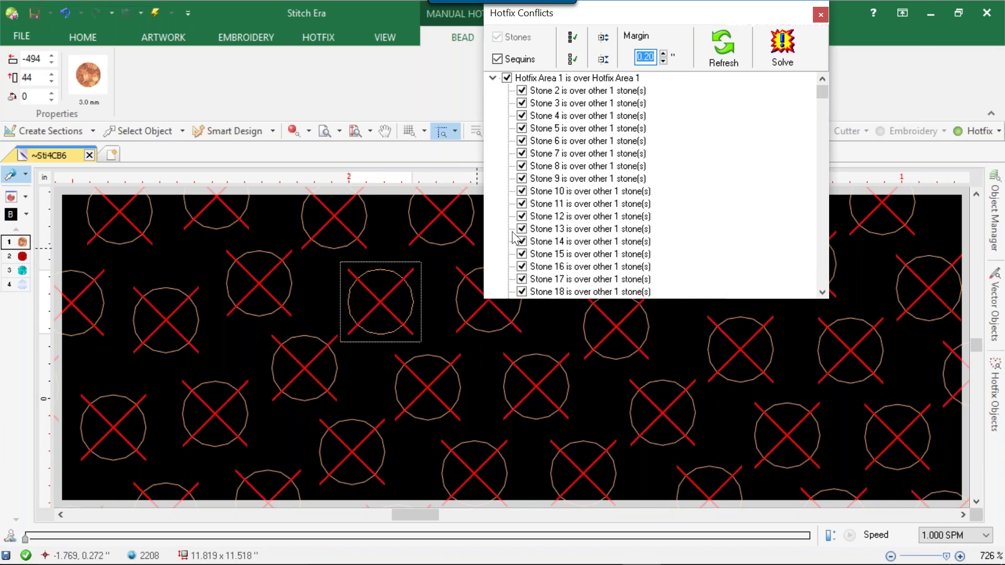
type("0.1")
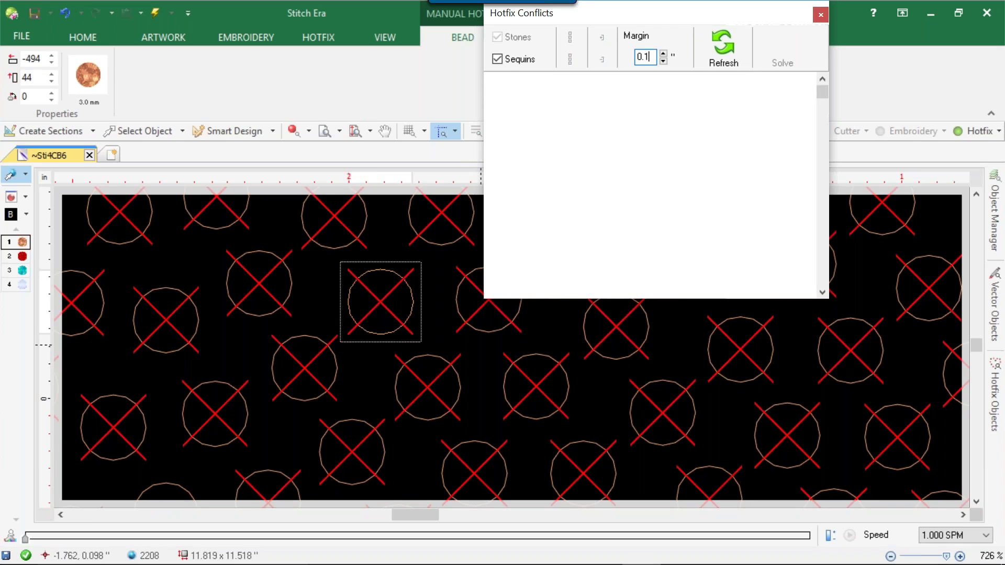
type("5")
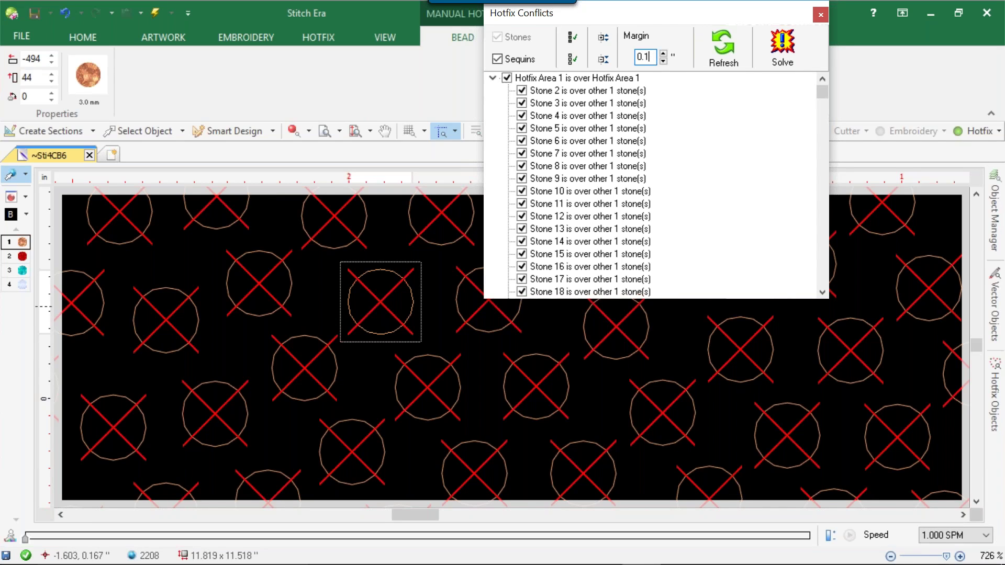
type("0")
key("BackSpace")
key("BackSpace")
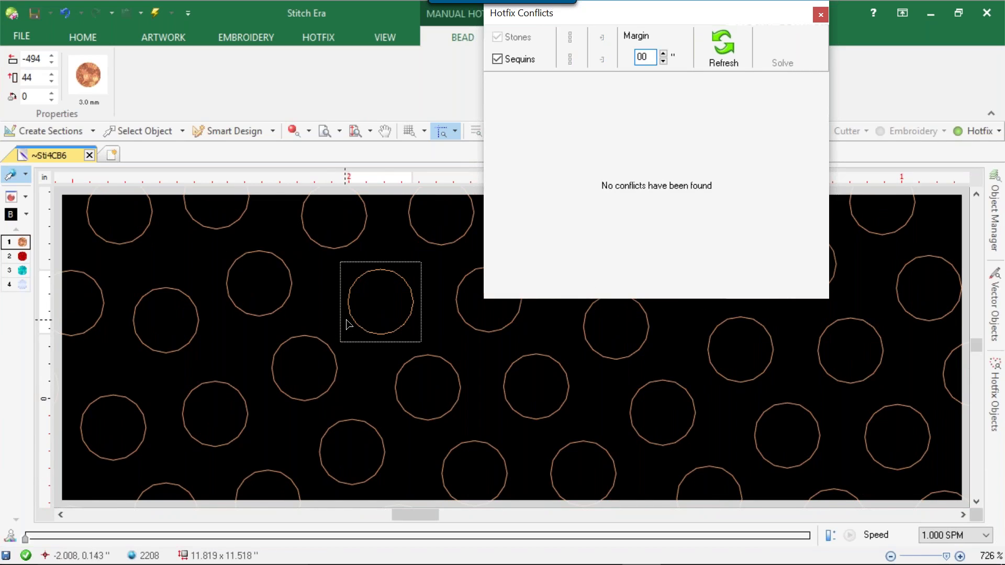
key("BackSpace")
type(".")
key("Return")
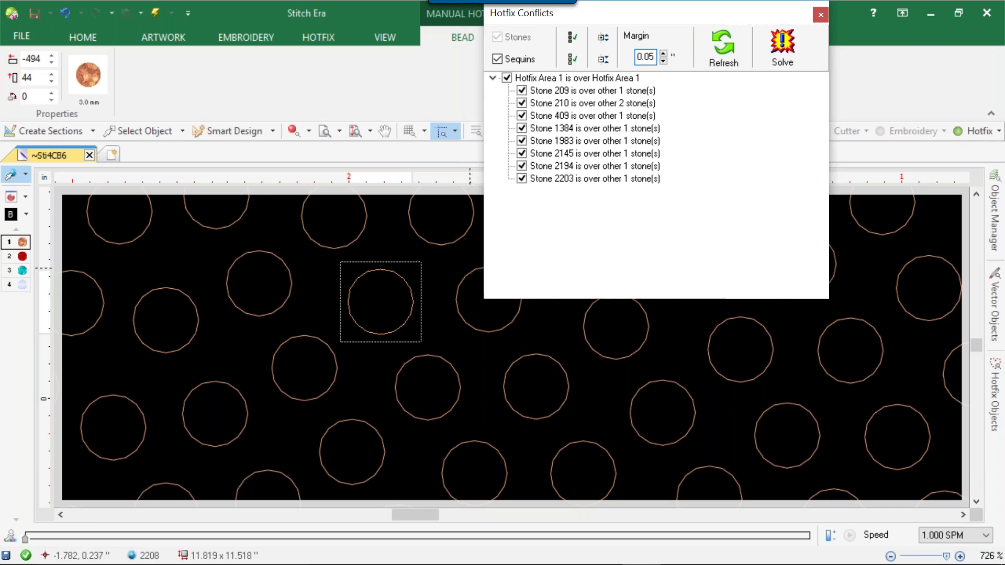
Step: Move the stone beside the flagged one in the triangle's upper part to X -605, Y 817 and refresh the conflict check
left_click(443, 303)
scroll(460, 245, "down", 10)
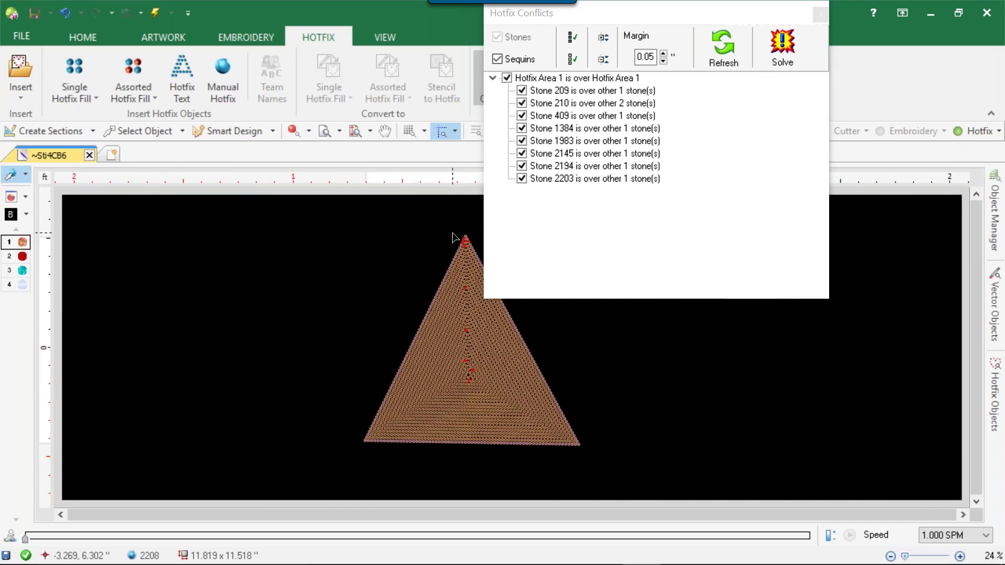
scroll(456, 239, "up", 3)
scroll(418, 224, "up", 9)
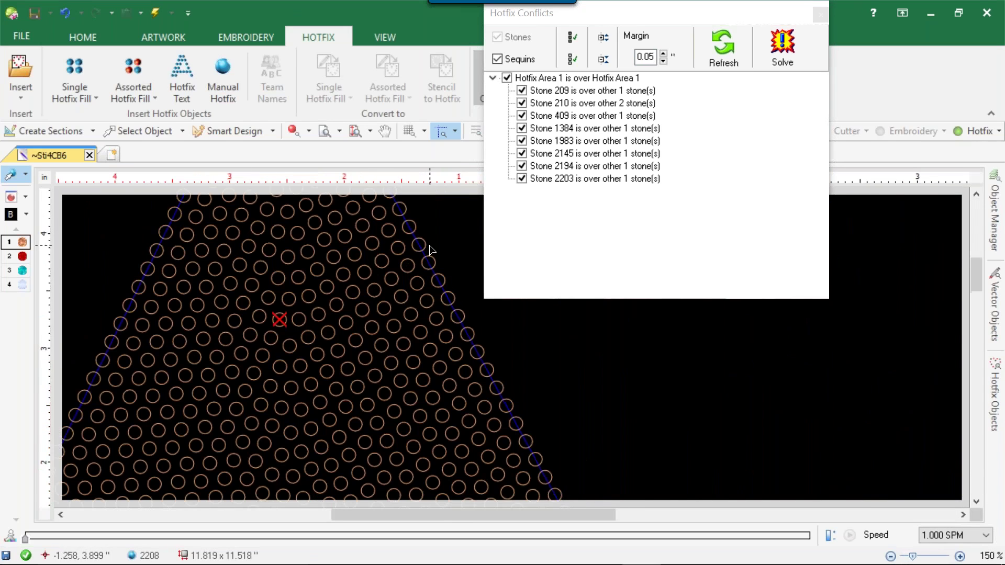
left_click(383, 281)
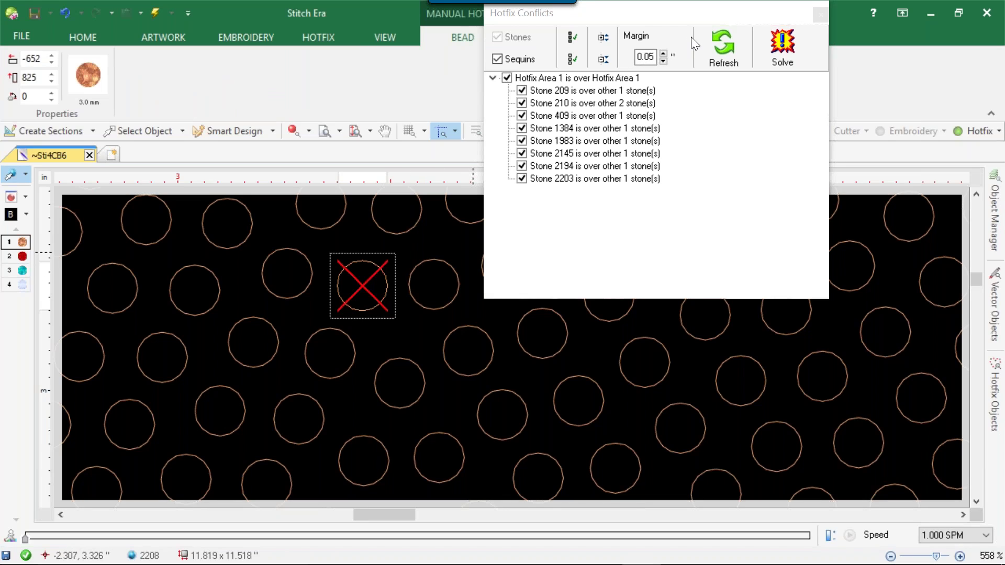
left_click(674, 55)
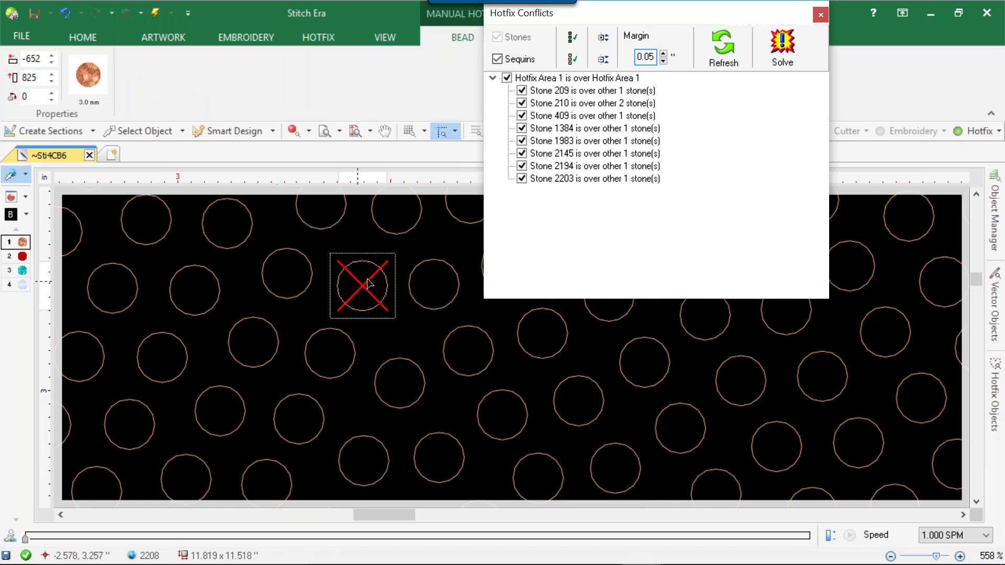
left_click_drag(363, 280, 440, 294)
left_click(730, 49)
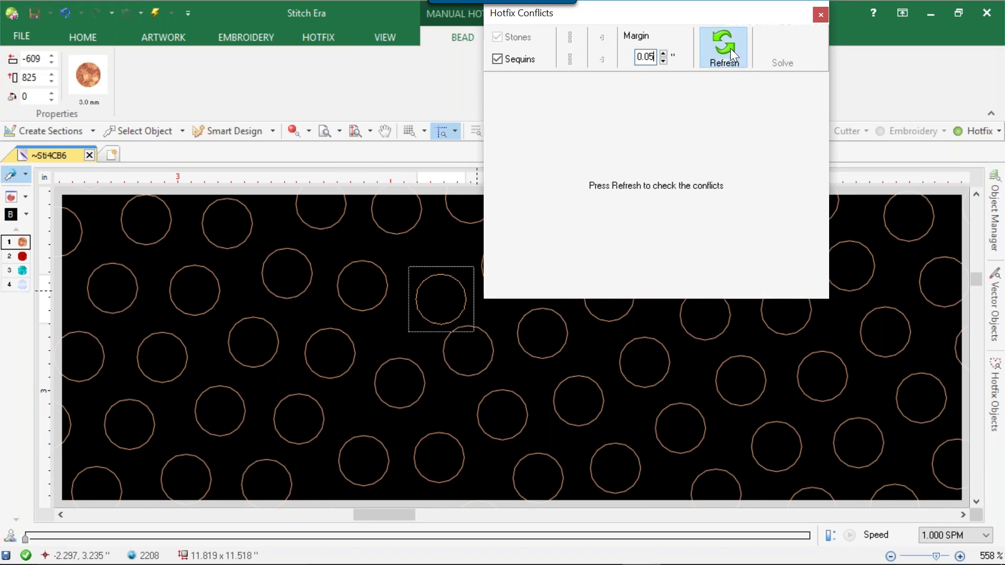
left_click(456, 306)
left_click_drag(456, 306, 454, 300)
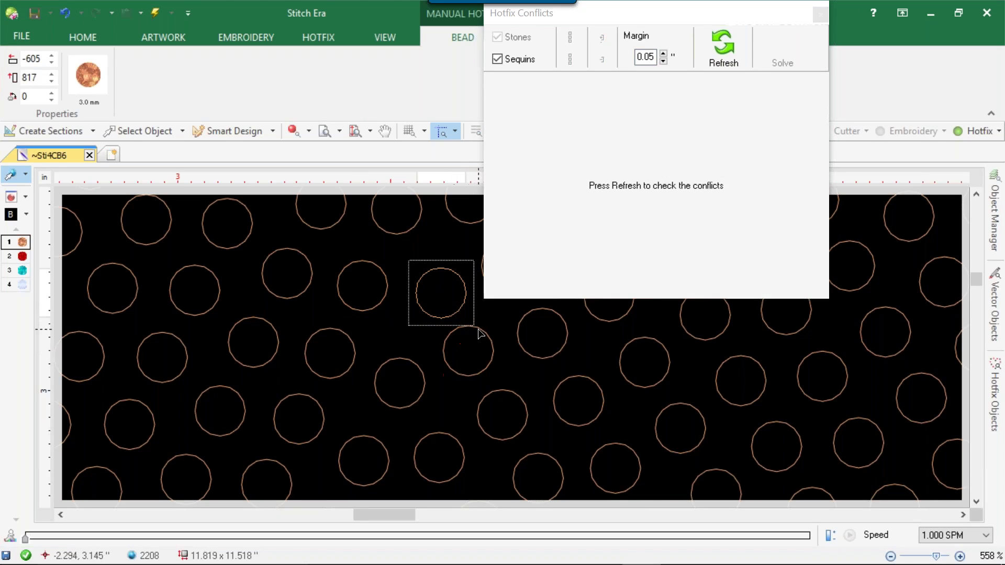
left_click(724, 48)
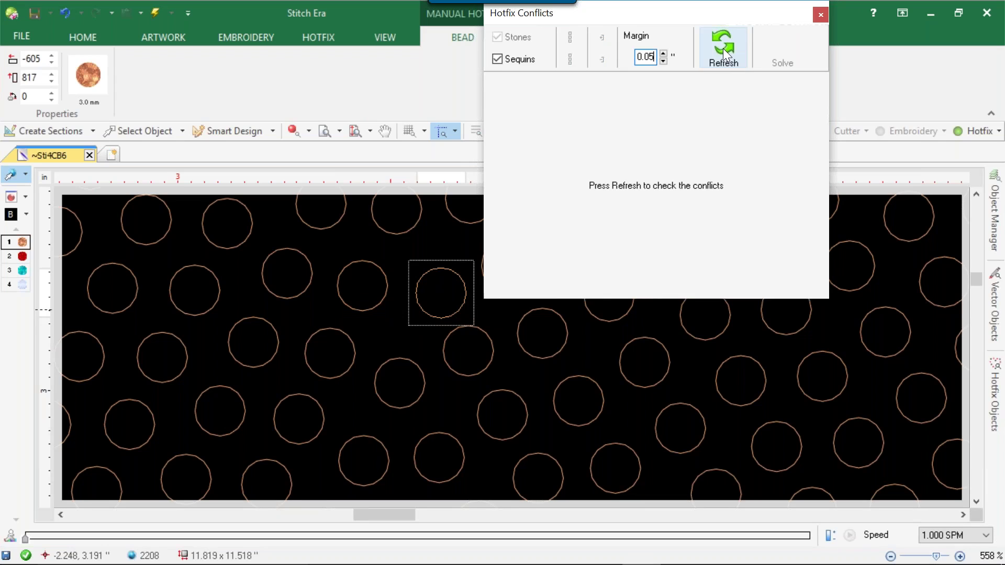
Step: Reduce the conflict margin to 0 and deselect the moved stone
double_click(649, 57)
key("BackSpace")
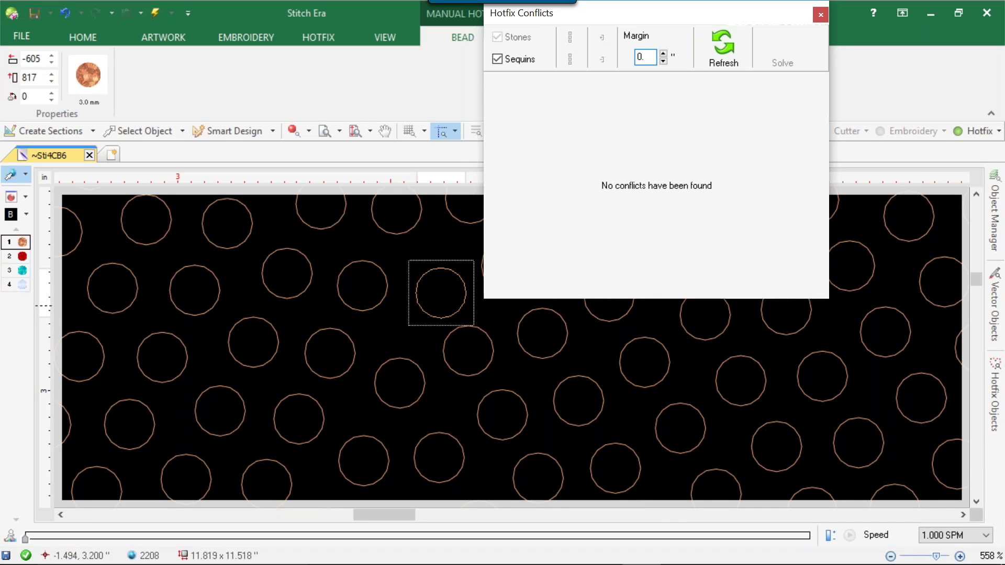
scroll(684, 442, "down", 10)
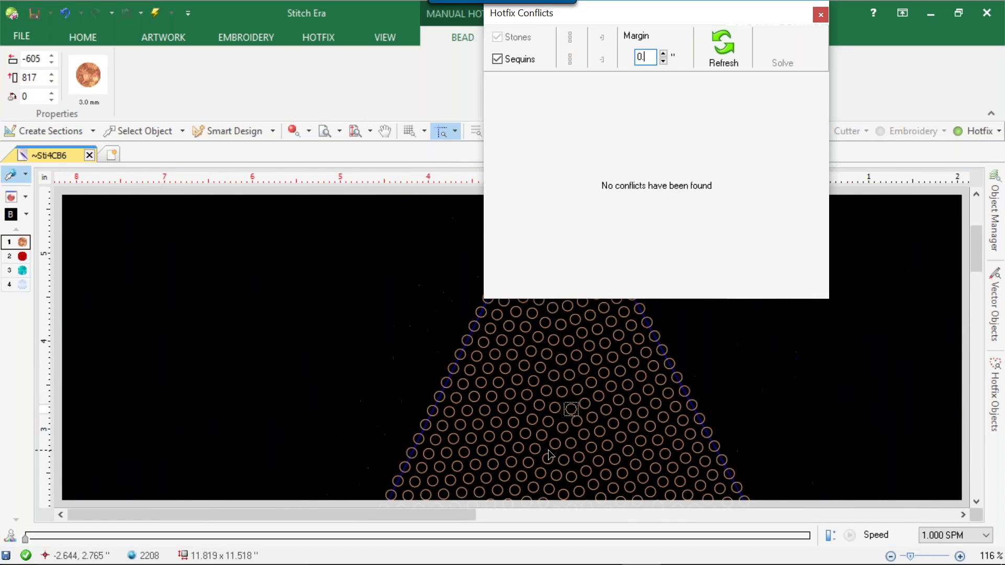
scroll(354, 232, "down", 5)
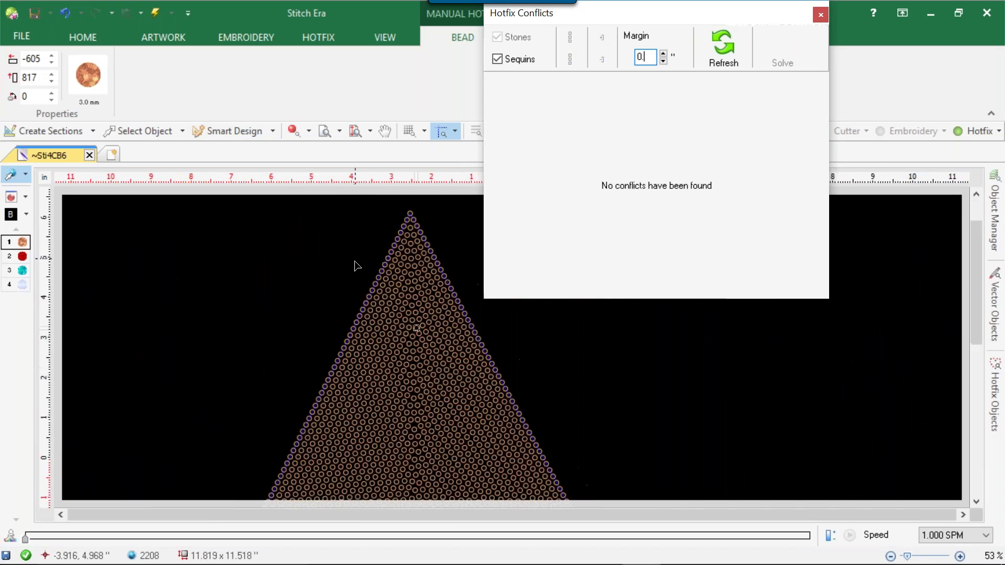
scroll(449, 382, "up", 1)
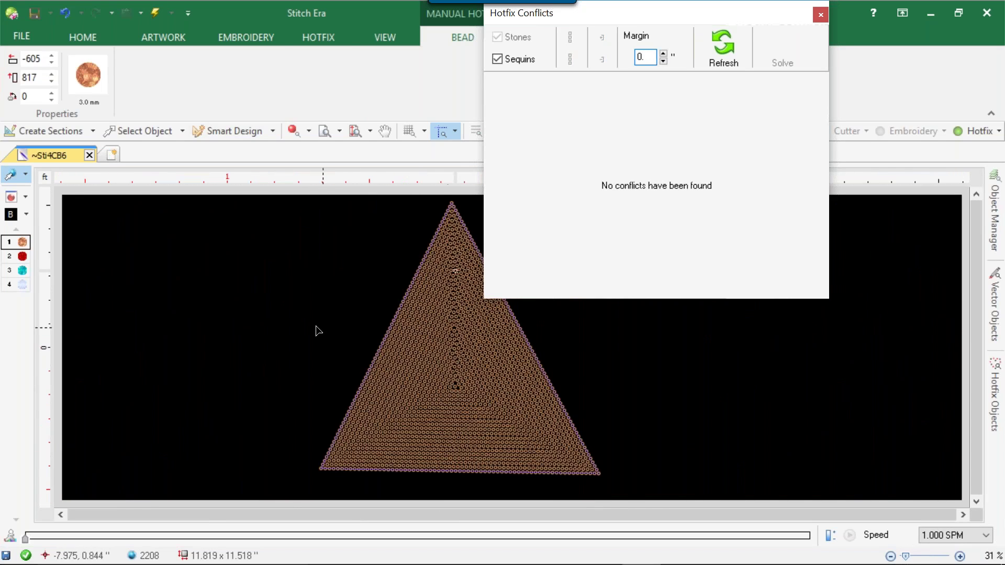
left_click(282, 310)
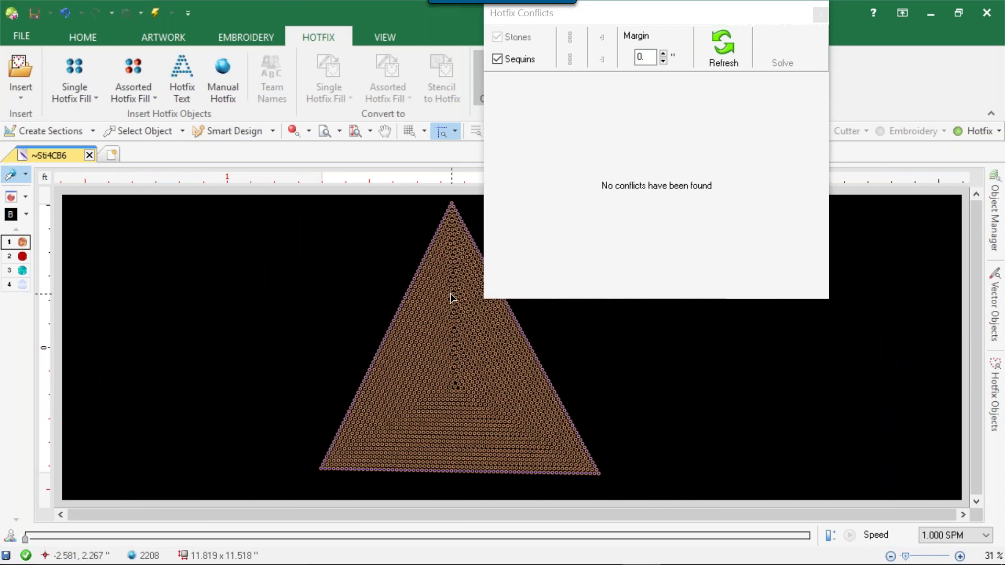
Step: Move a stone in the triangle's upper part onto its neighbour, refresh the conflict check and switch on the realistic stone view
scroll(450, 294, "up", 12)
left_click_drag(378, 288, 341, 316)
left_click(730, 48)
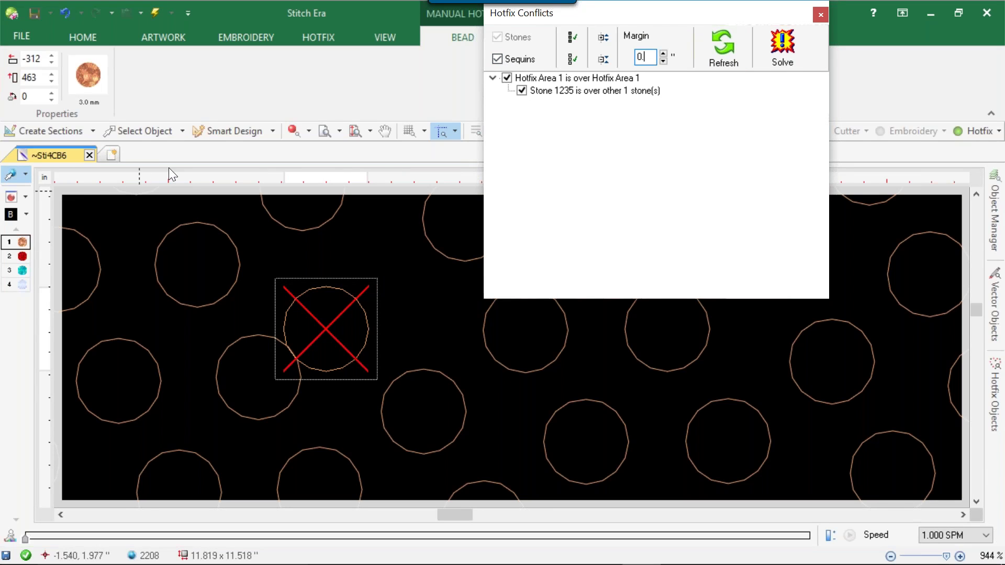
left_click(292, 129)
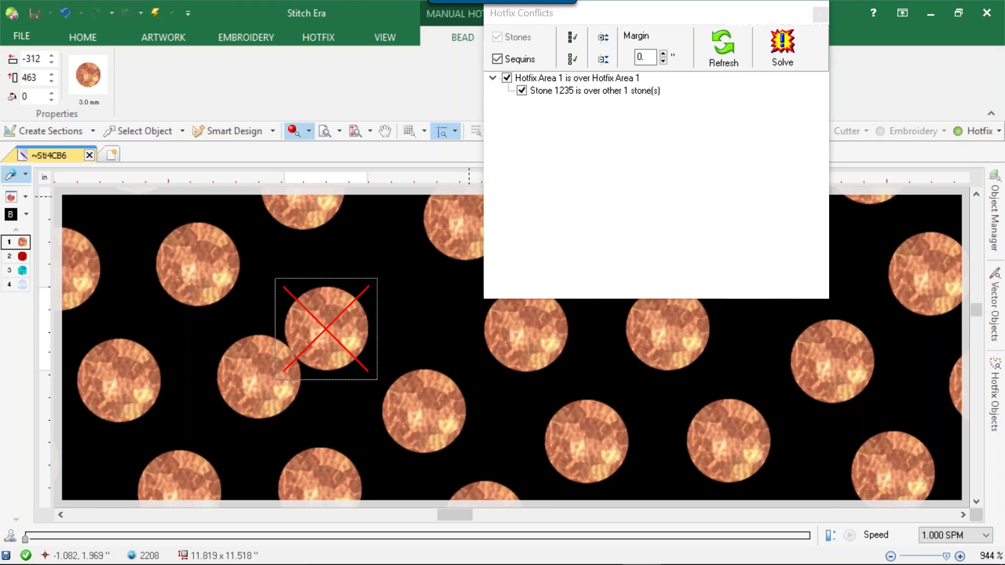
Step: Exclude sequins from the conflict check and include them again
left_click(502, 61)
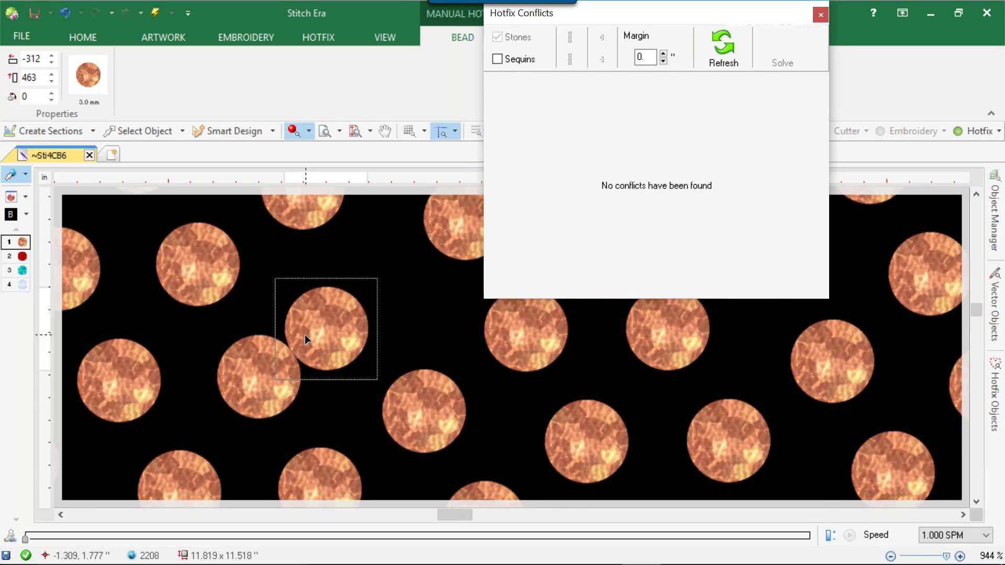
left_click(498, 59)
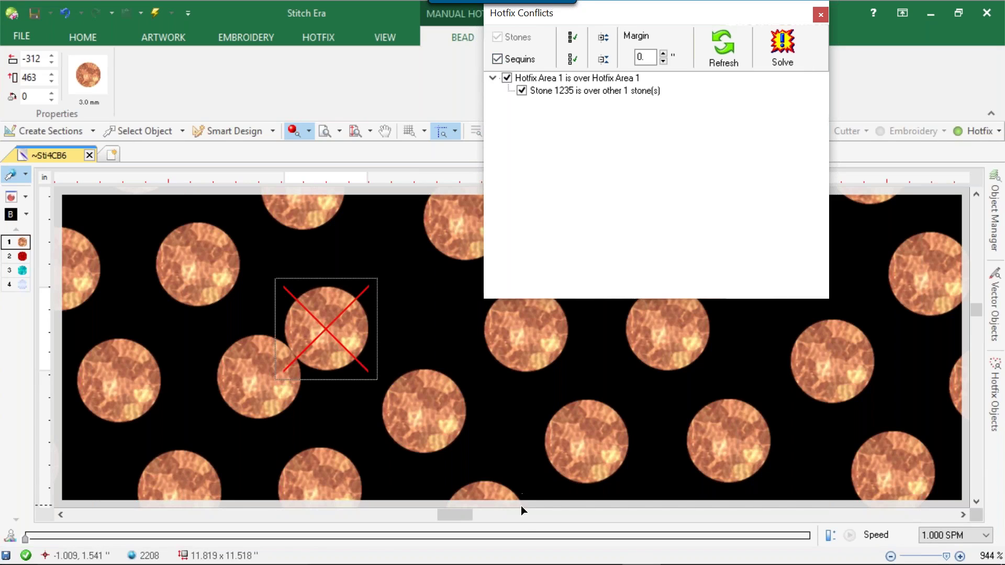
left_click(518, 536)
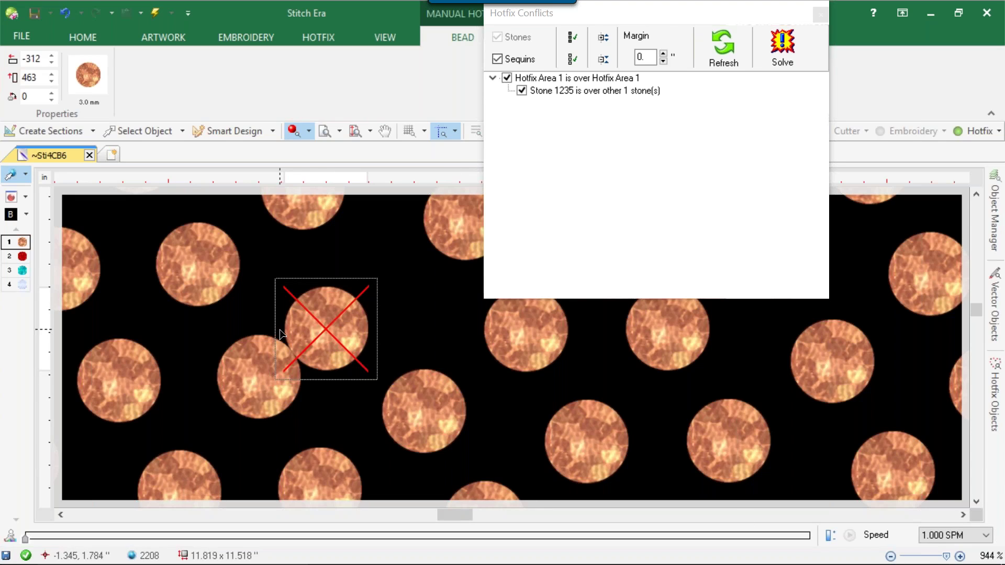
Step: Move the overlapping stone clear of its neighbour and close the conflict check
left_click_drag(322, 313, 405, 268)
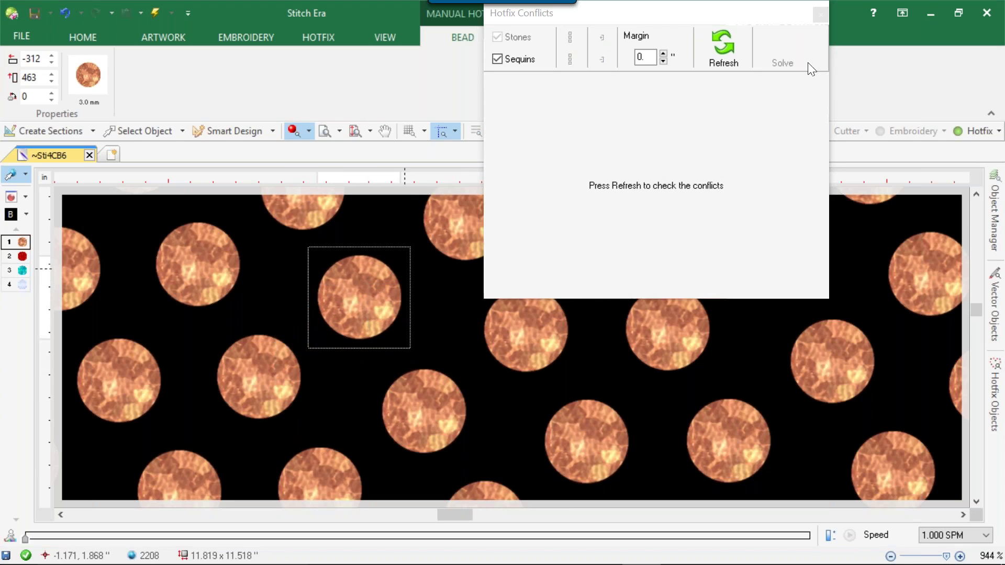
left_click(823, 16)
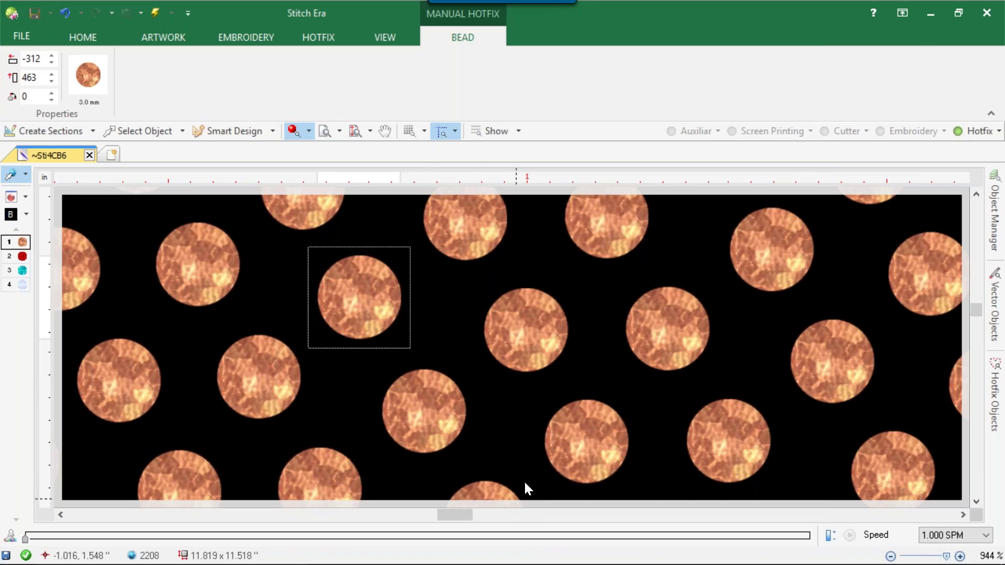
Step: Create a new blank design and look over the choices for creating, opening and importing designs
left_click(34, 17)
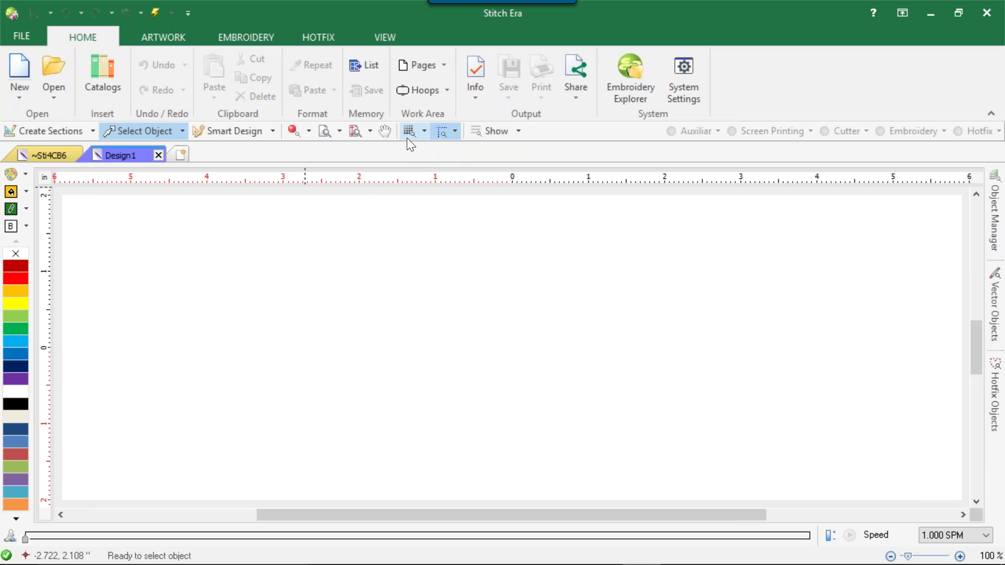
mouse_move(115, 537)
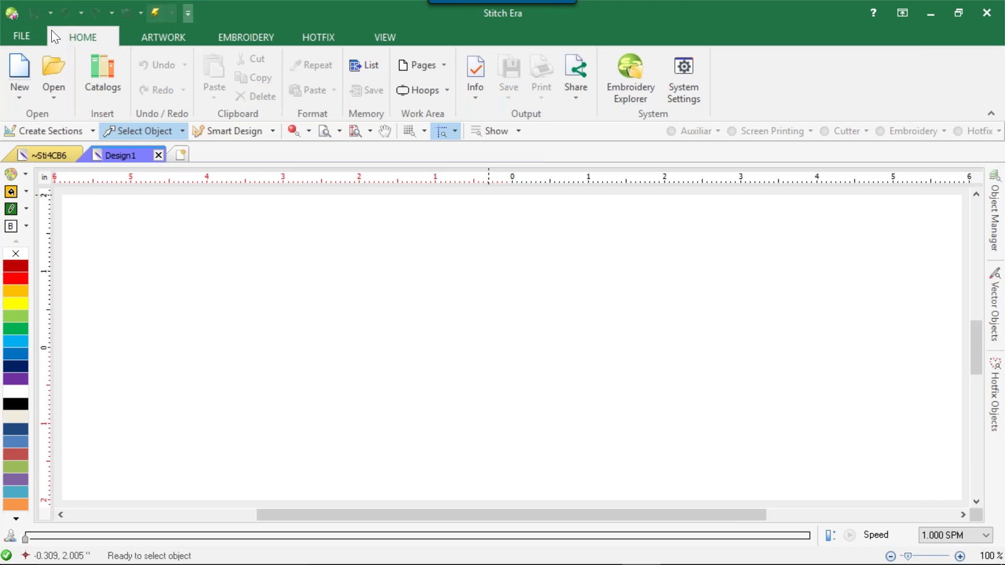
left_click(19, 37)
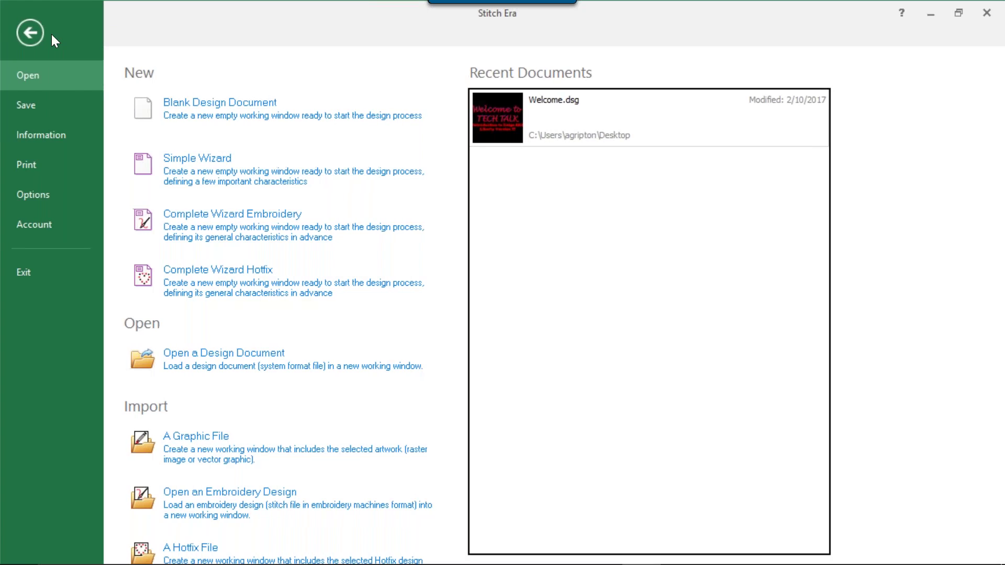
left_click(32, 30)
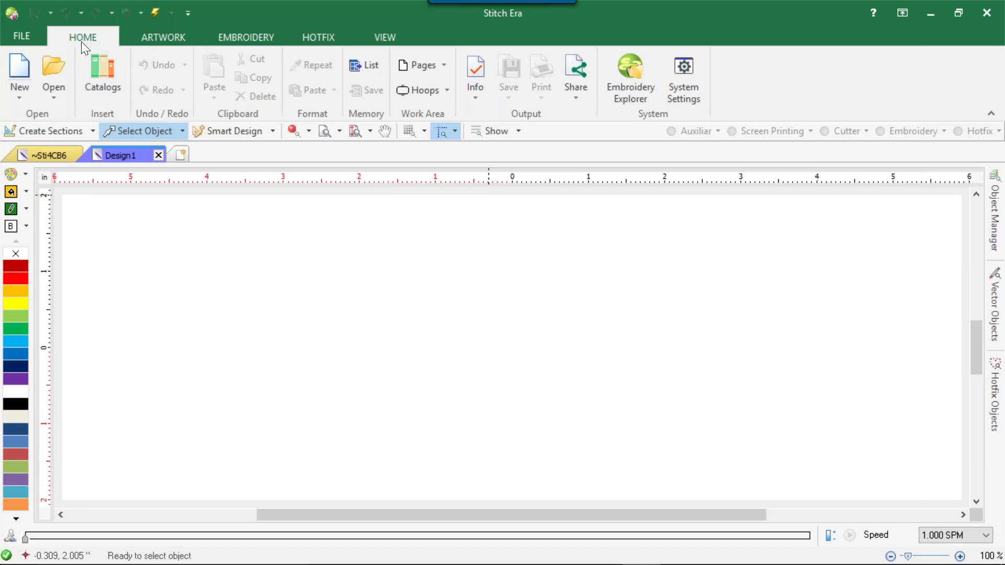
Step: Look at the available sources for importing a graphic file and dismiss them
left_click(30, 36)
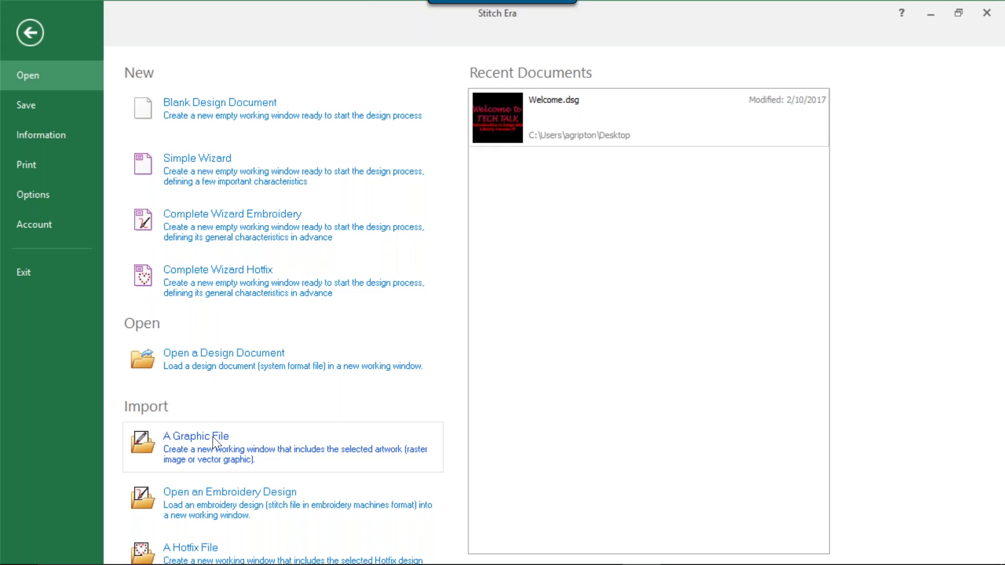
left_click(241, 439)
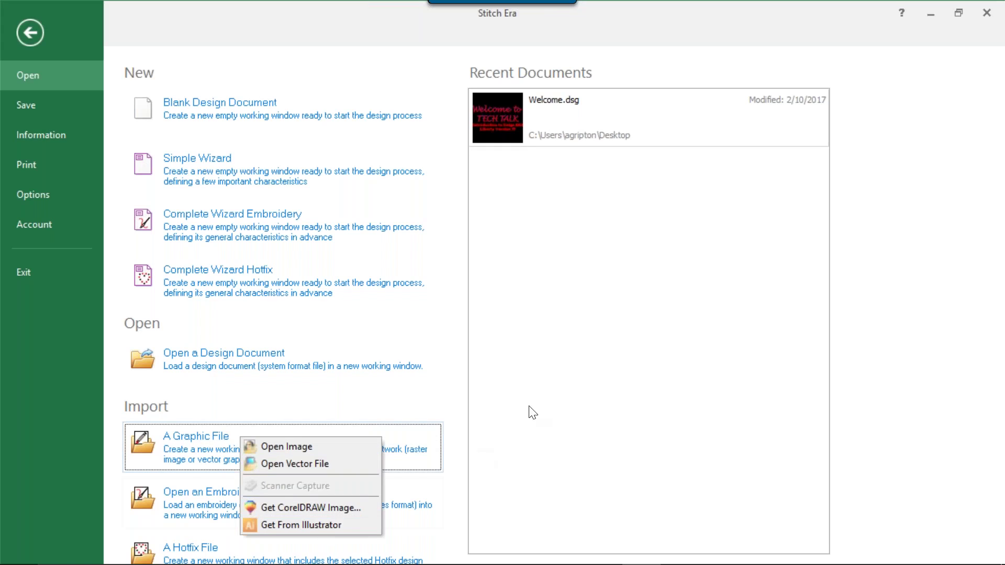
left_click(385, 390)
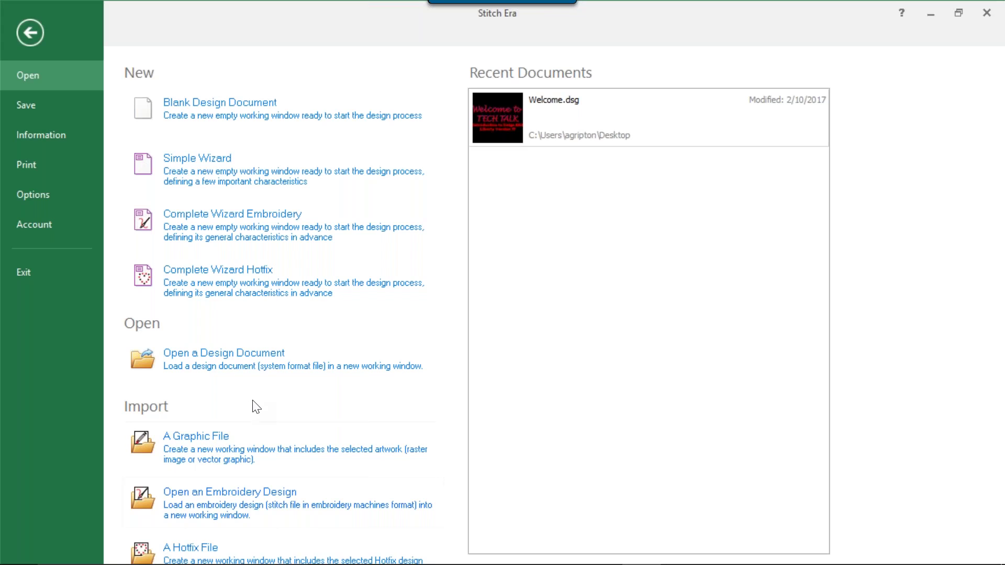
Step: Start importing a hotfix file, check which file types can be chosen and cancel the import
left_click(199, 549)
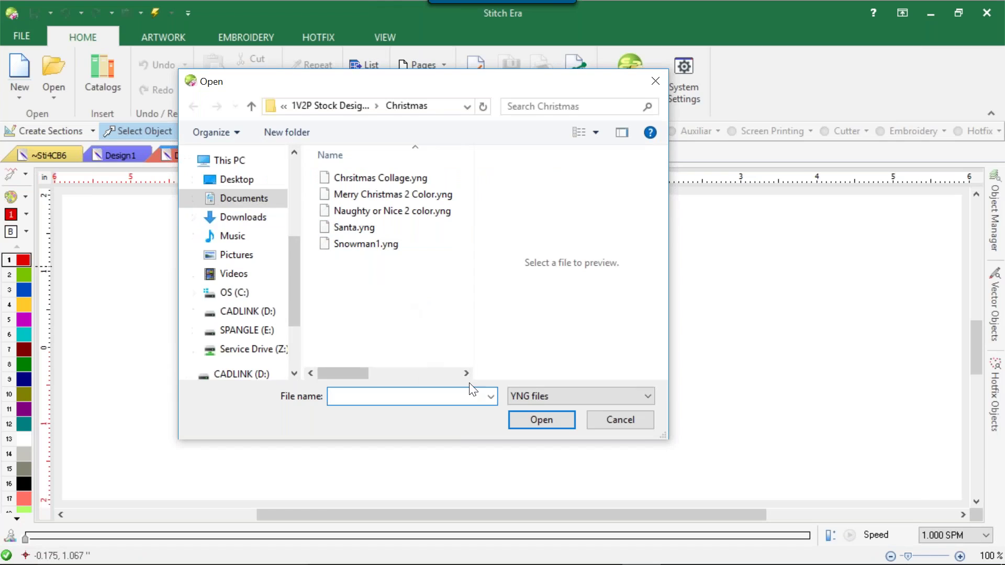
left_click(566, 398)
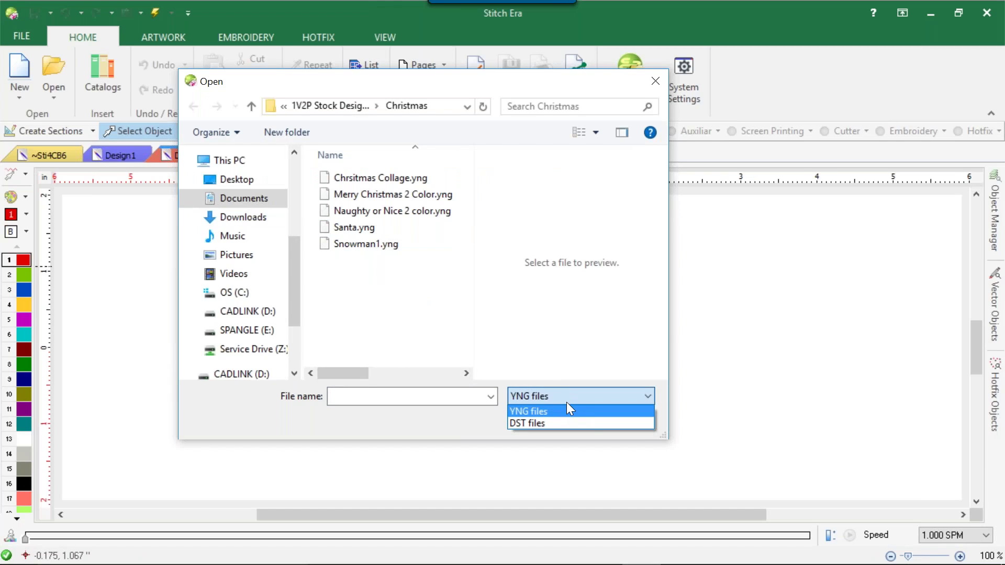
left_click(564, 398)
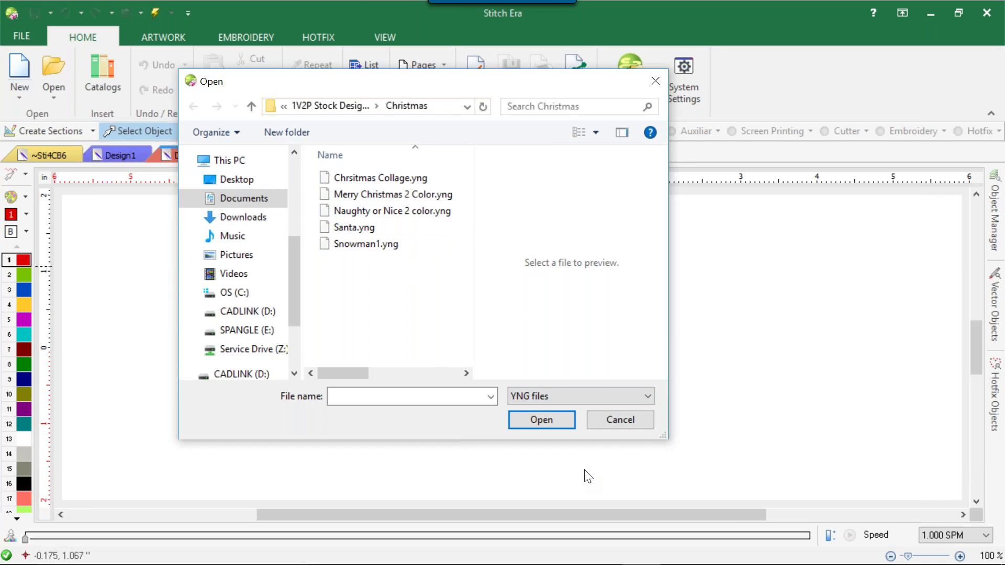
left_click(632, 422)
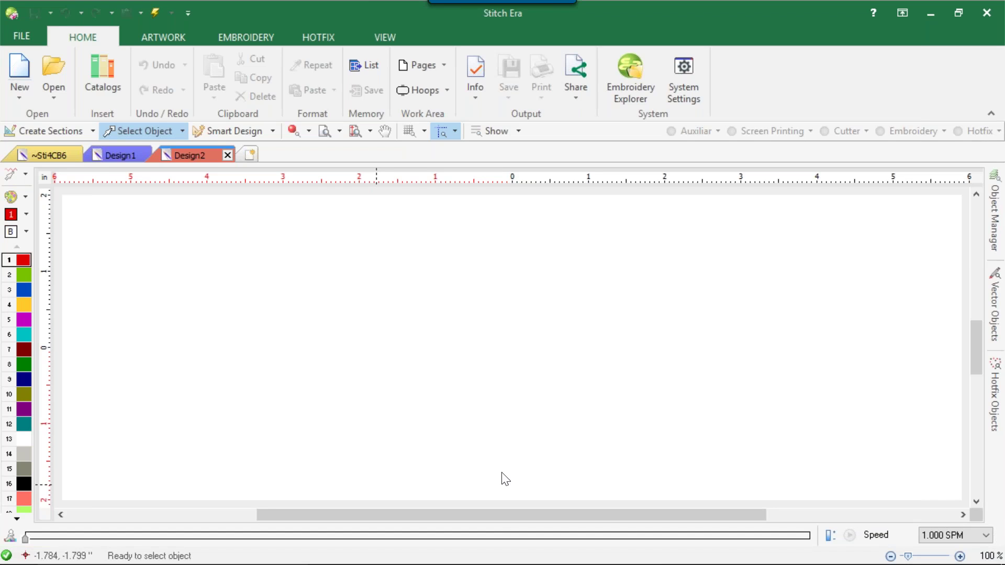
Step: Look through the save and export options for vector graphics, bitmap graphics and hotfix designs
left_click(15, 37)
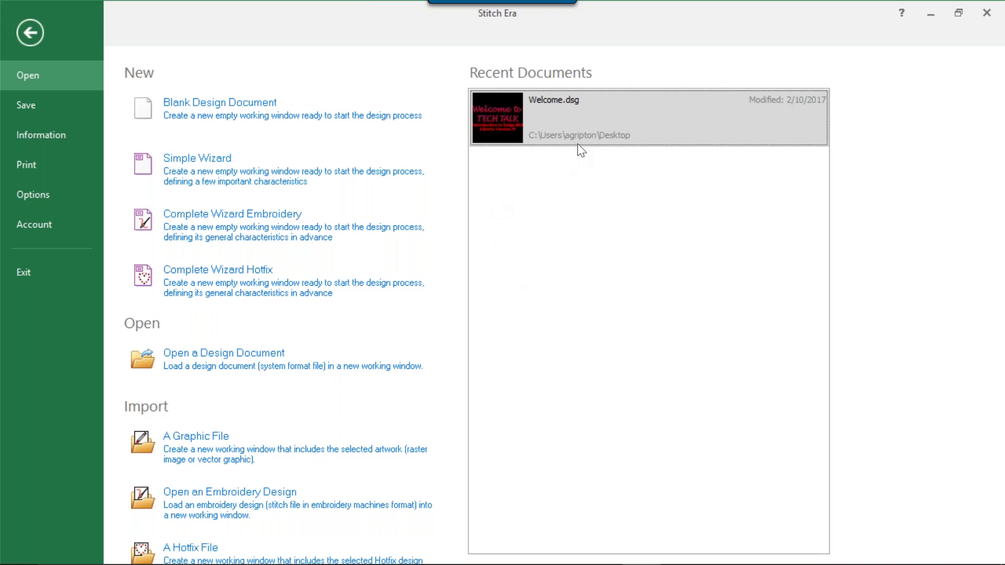
left_click(19, 106)
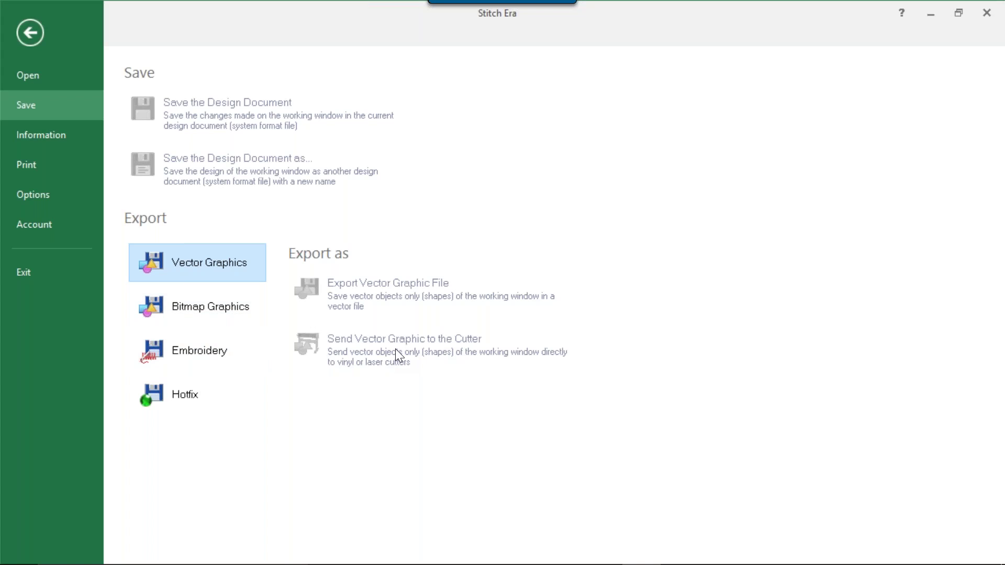
left_click(200, 300)
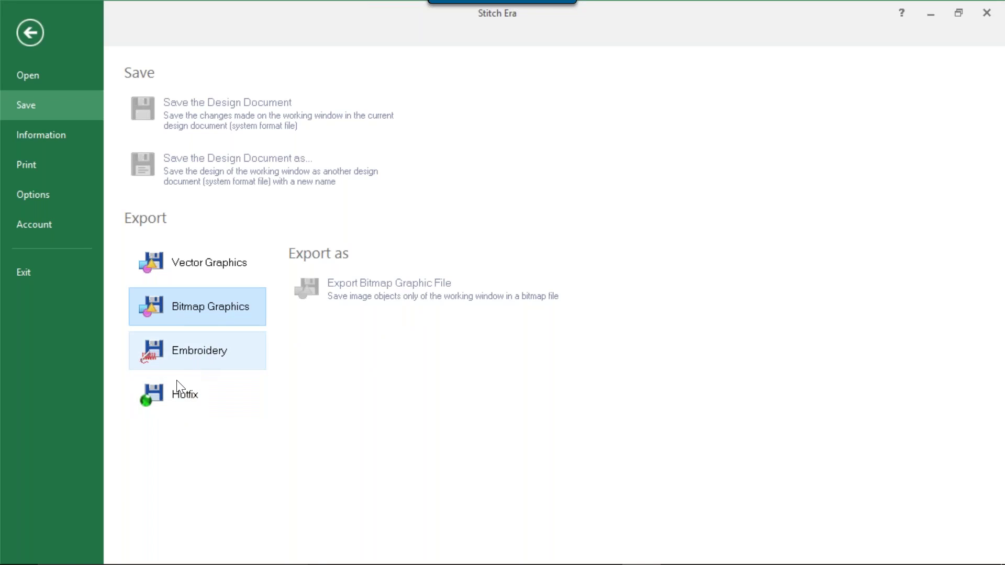
left_click(170, 398)
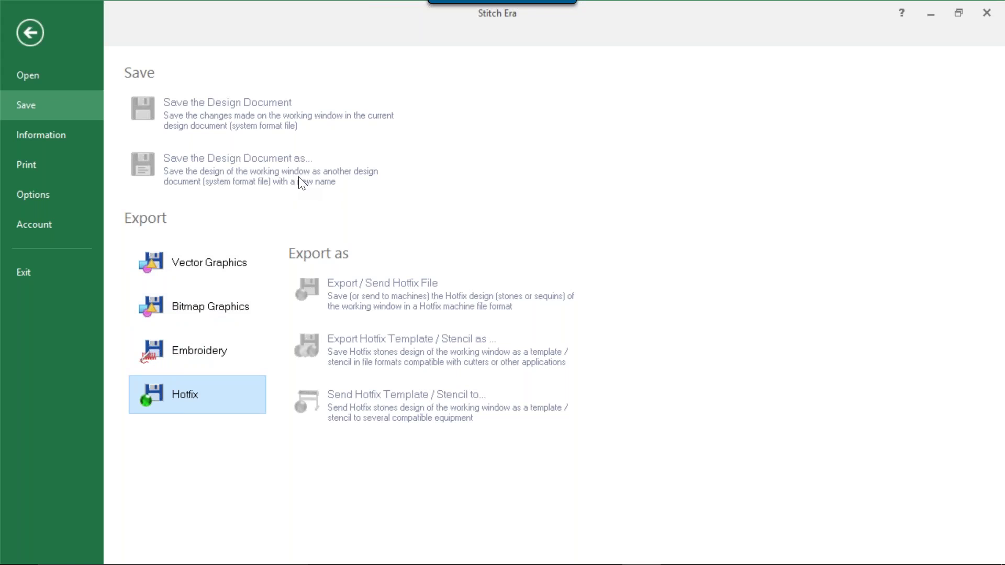
Step: Review the hotfix database price settings and the selectable stone types, and close the price list
left_click(24, 138)
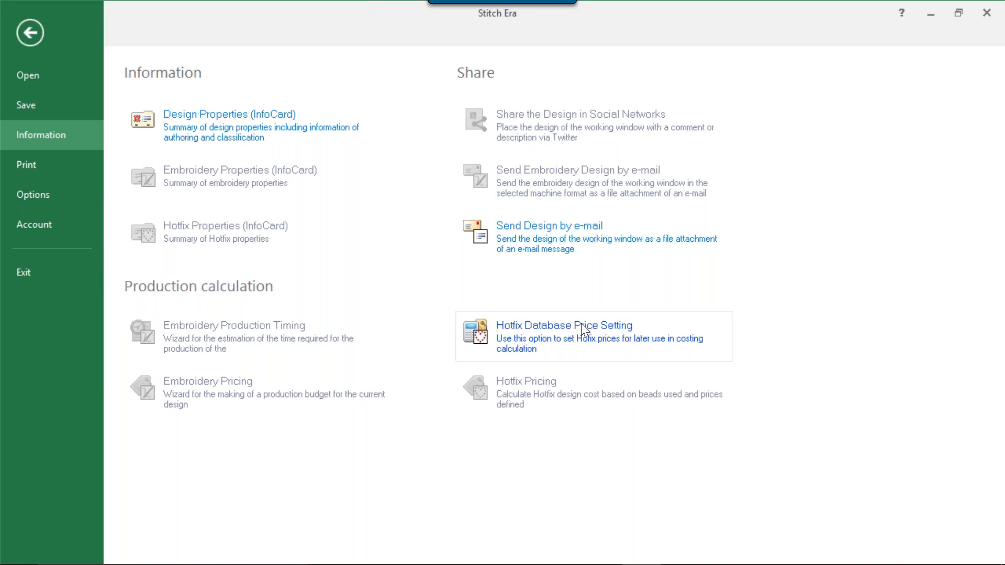
left_click(589, 349)
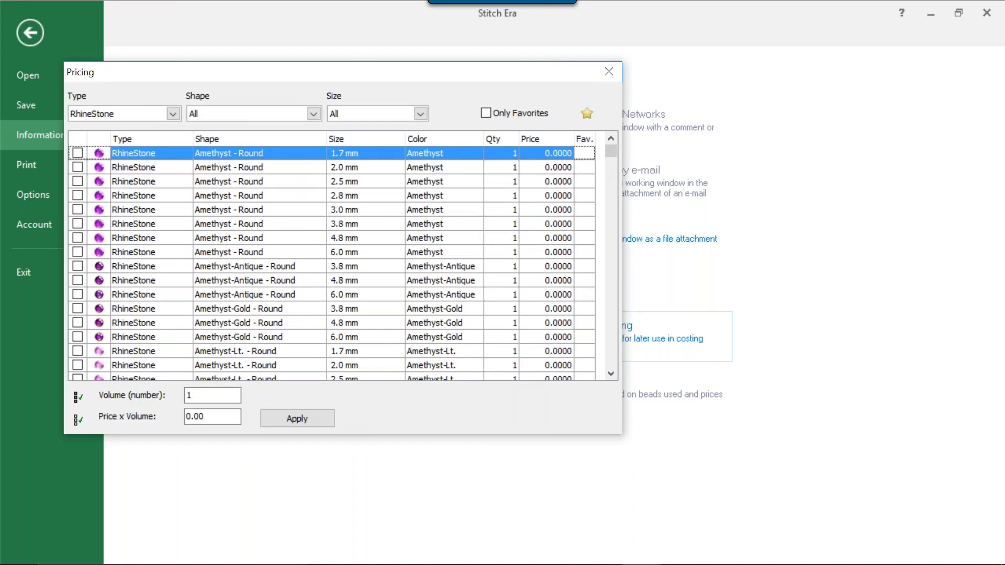
left_click(173, 113)
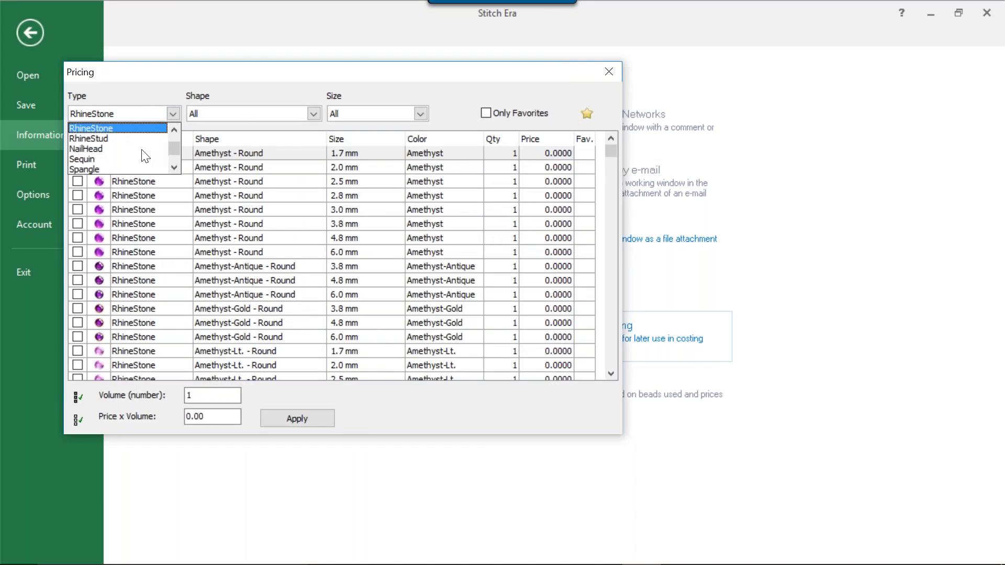
left_click(326, 90)
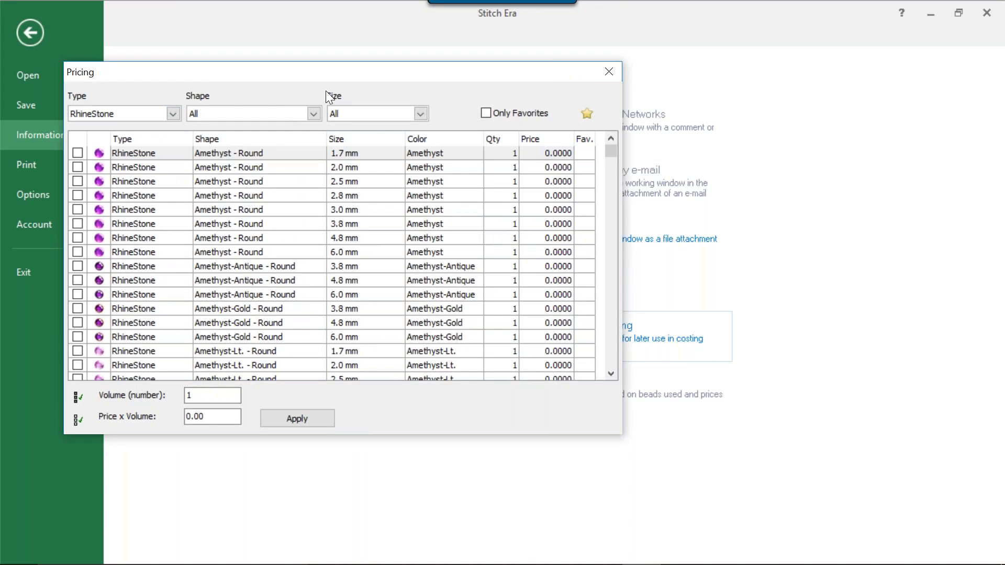
left_click(610, 71)
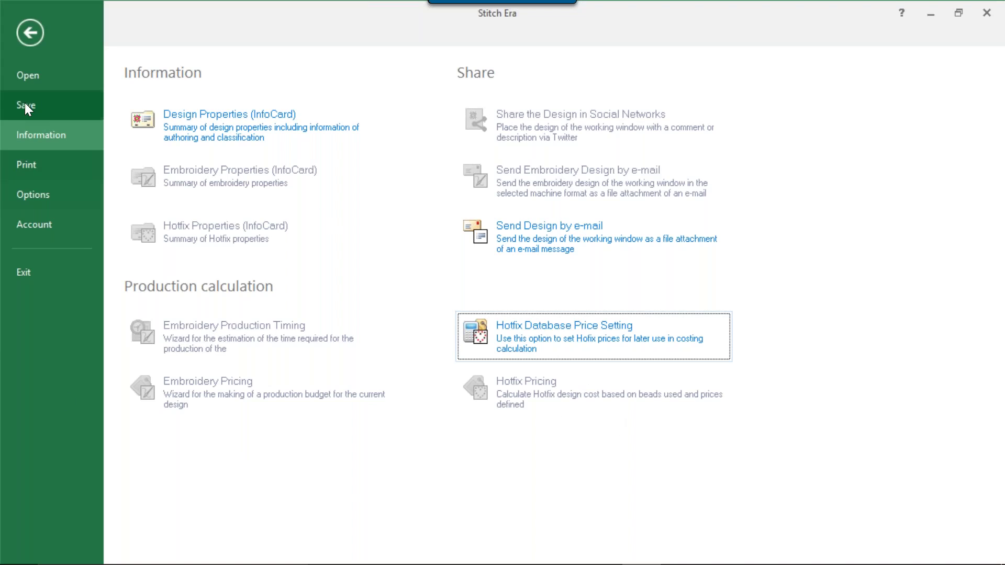
Step: Look over the print options and review the general and guideline settings in the program preferences
left_click(27, 165)
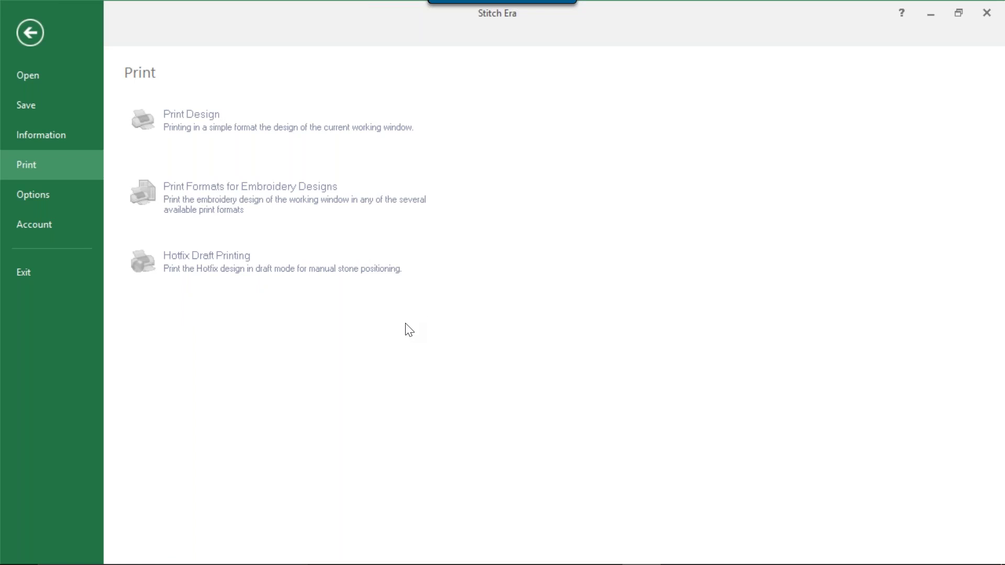
left_click(47, 199)
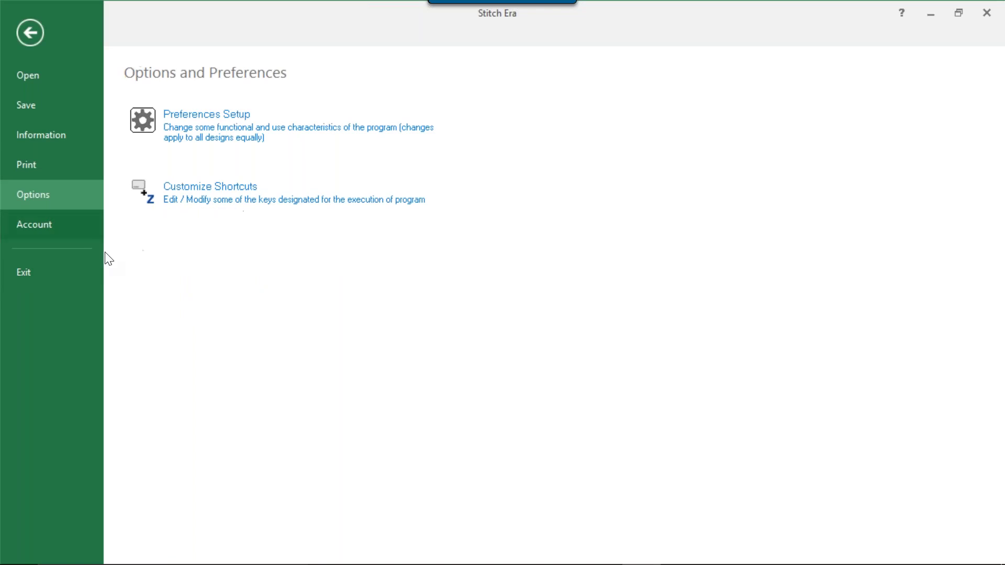
left_click(237, 126)
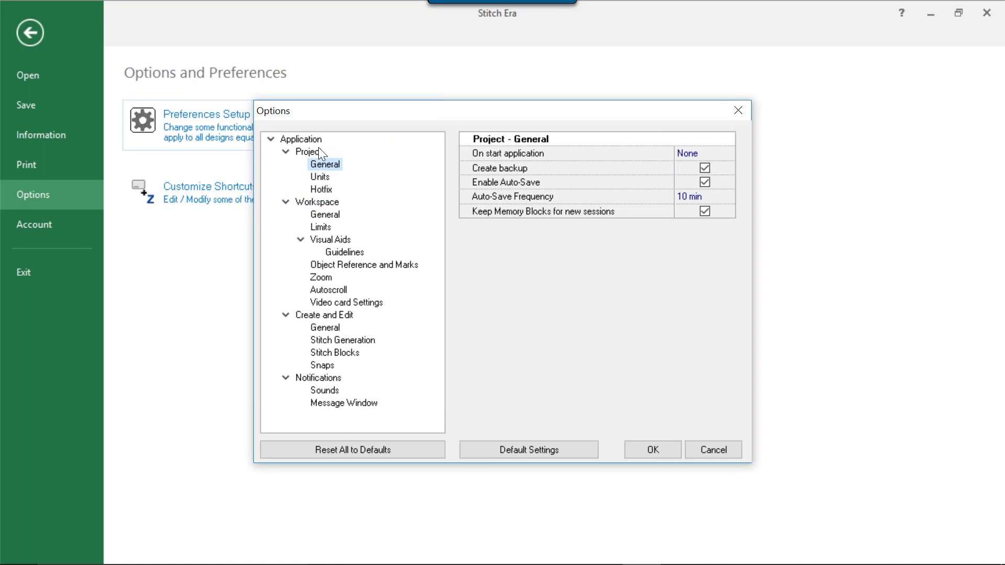
left_click(347, 252)
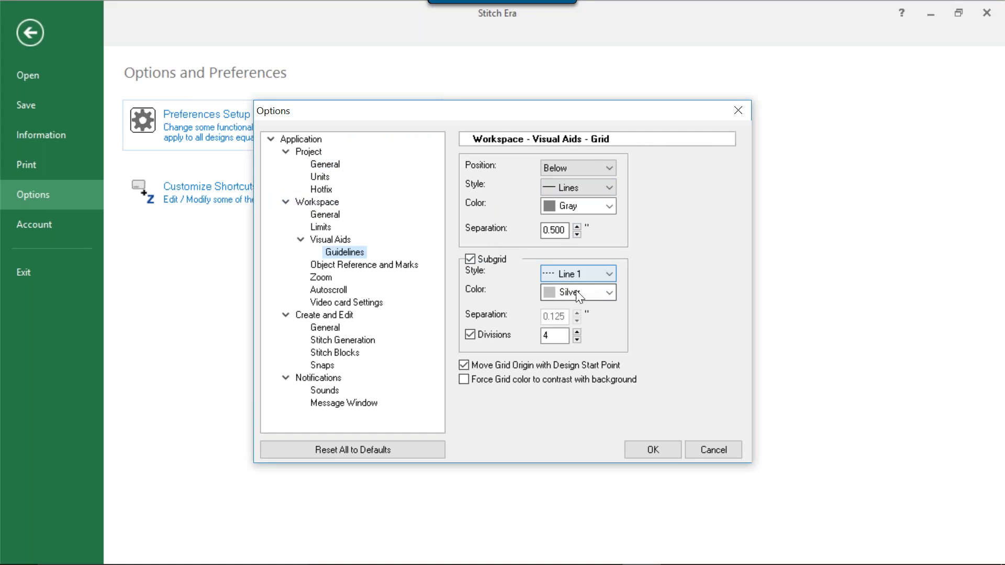
left_click(654, 450)
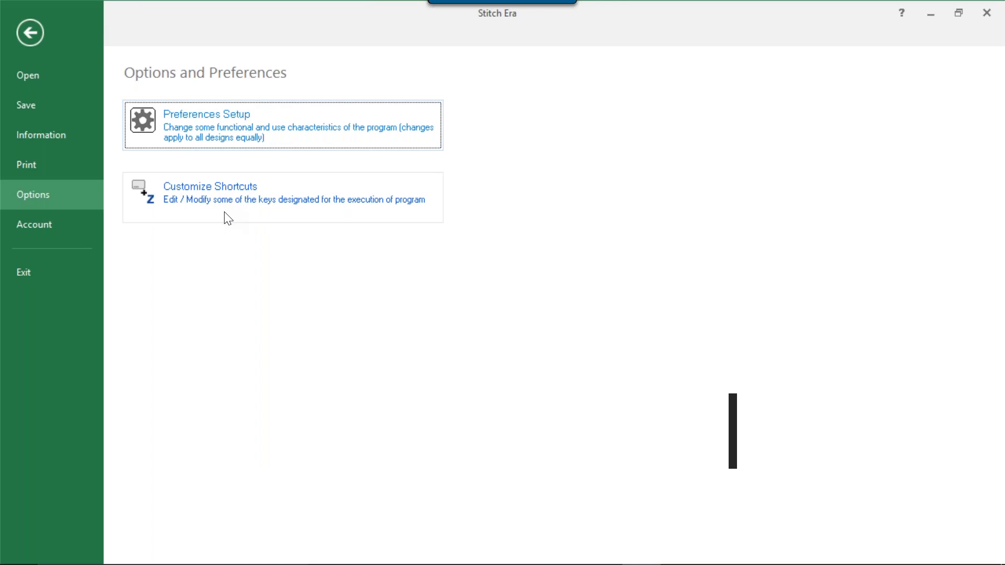
Step: Look at the account page with the user, product and activation information
left_click(51, 234)
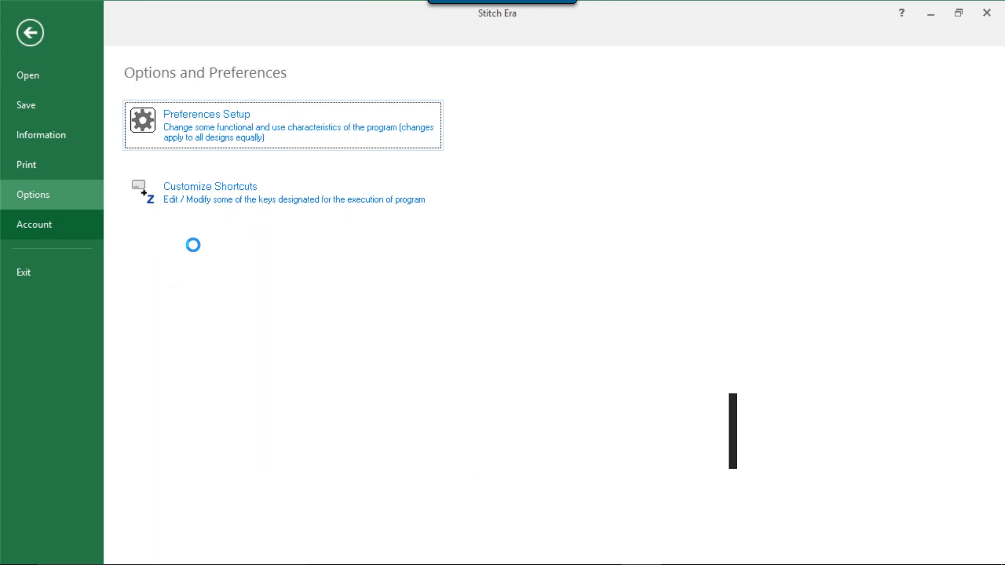
left_click(36, 26)
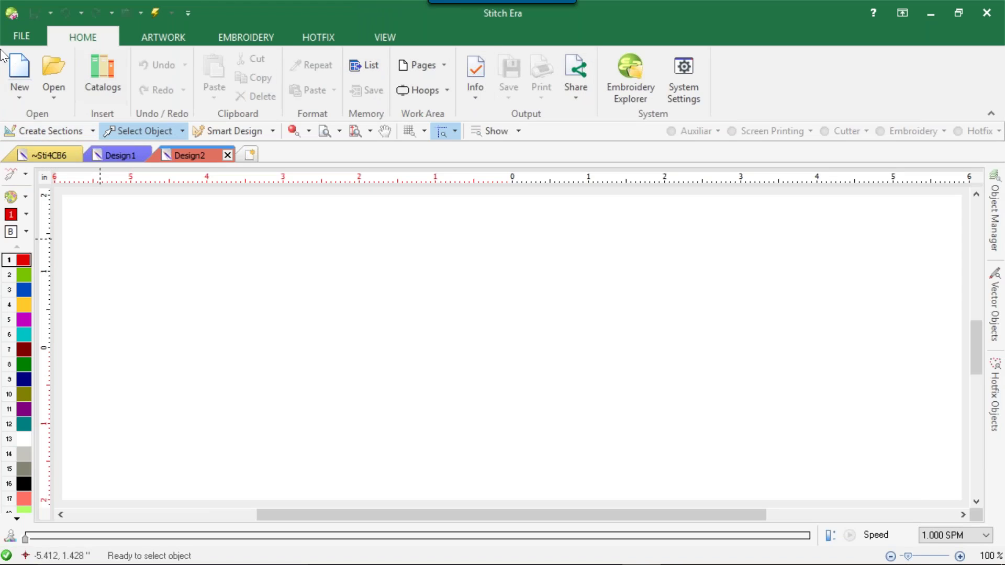
left_click(33, 37)
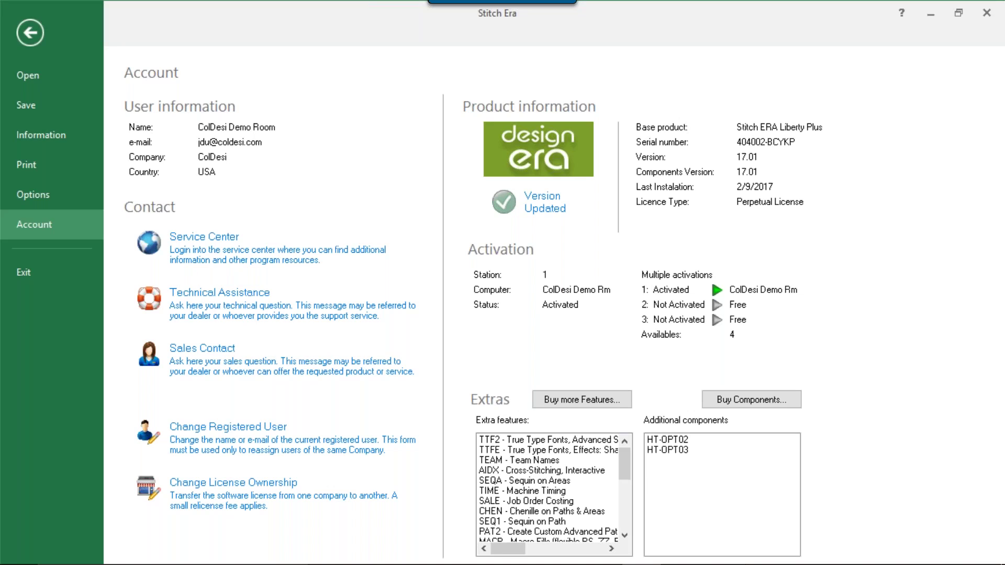
Step: Leave the account page and switch to the ~Sti4CB6 design containing the stone-filled triangle
mouse_move(331, 549)
left_click(30, 33)
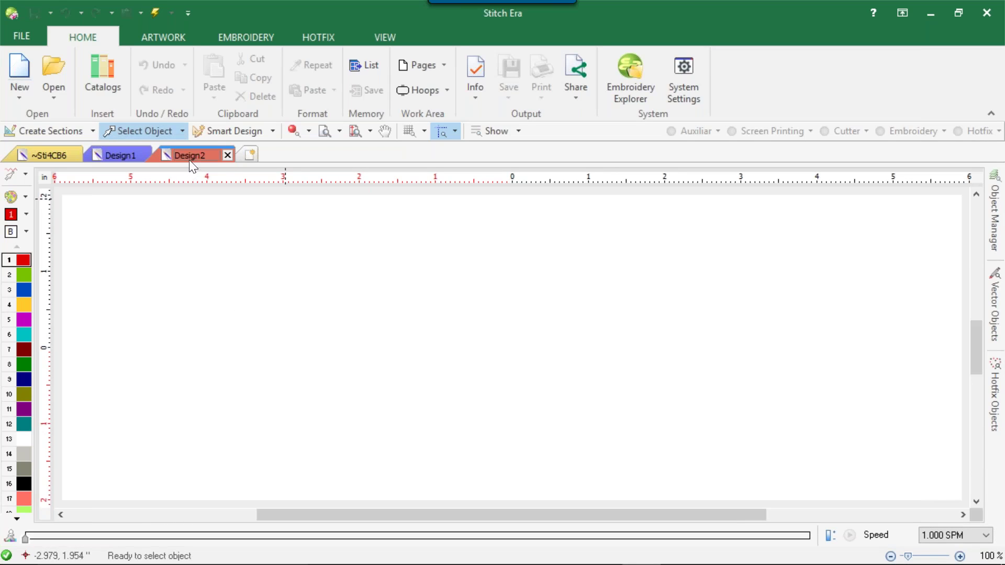
left_click(124, 157)
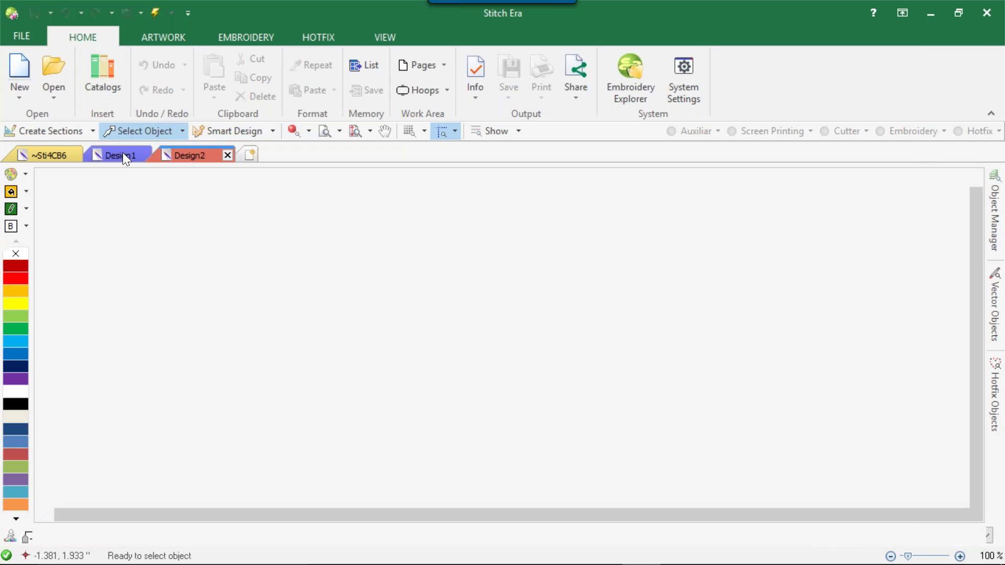
left_click(57, 156)
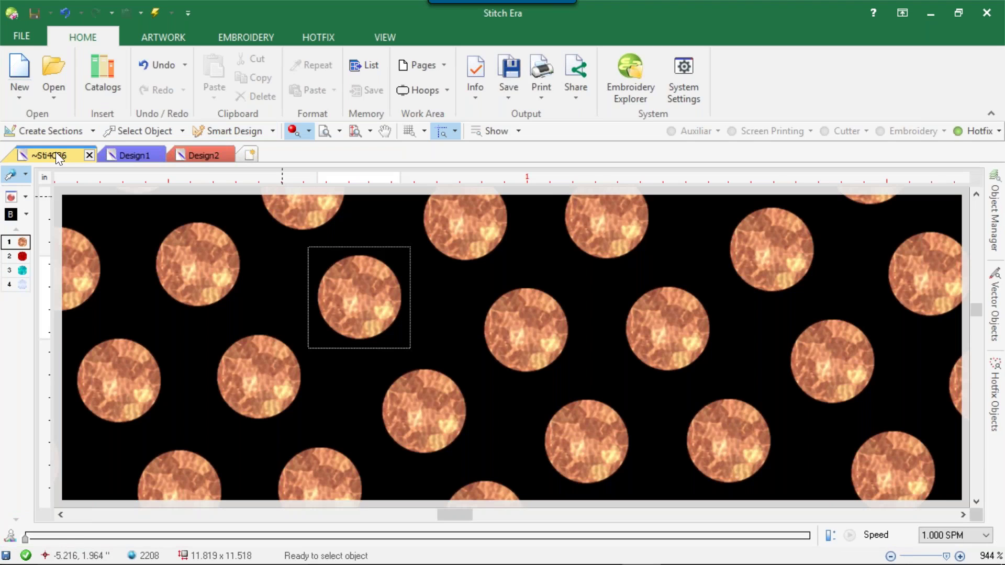
Step: Select the stone-filled triangle and scale it down proportionally to about 3.9 × 3.8 inches
left_click(470, 291)
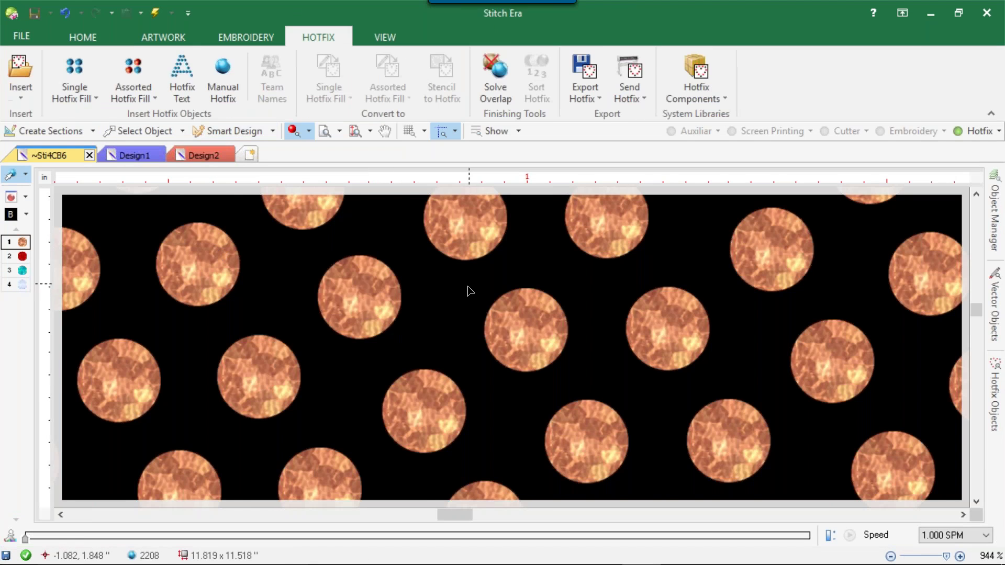
scroll(470, 292, "down", 10)
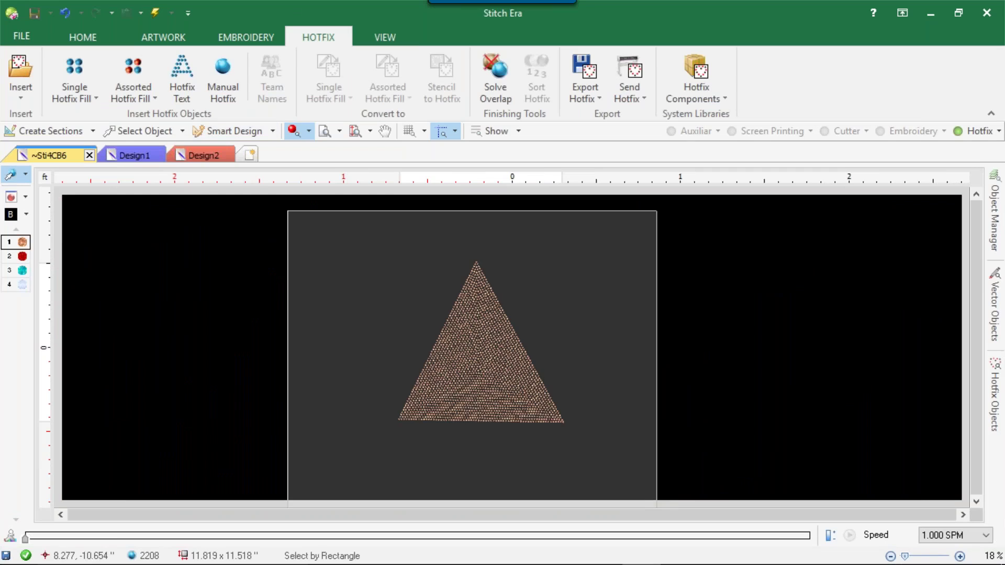
key("ctrl+a")
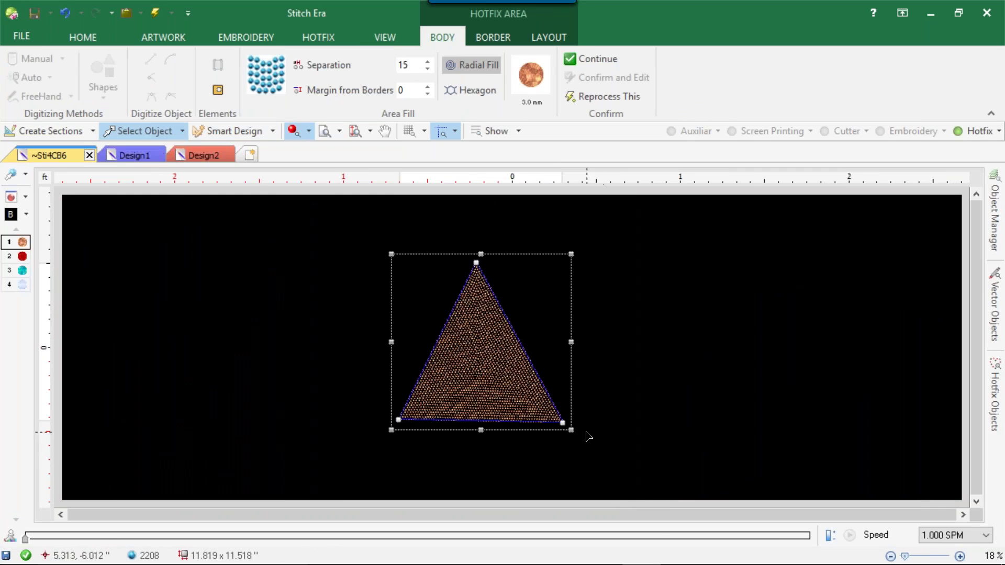
left_click_drag(571, 429, 518, 378)
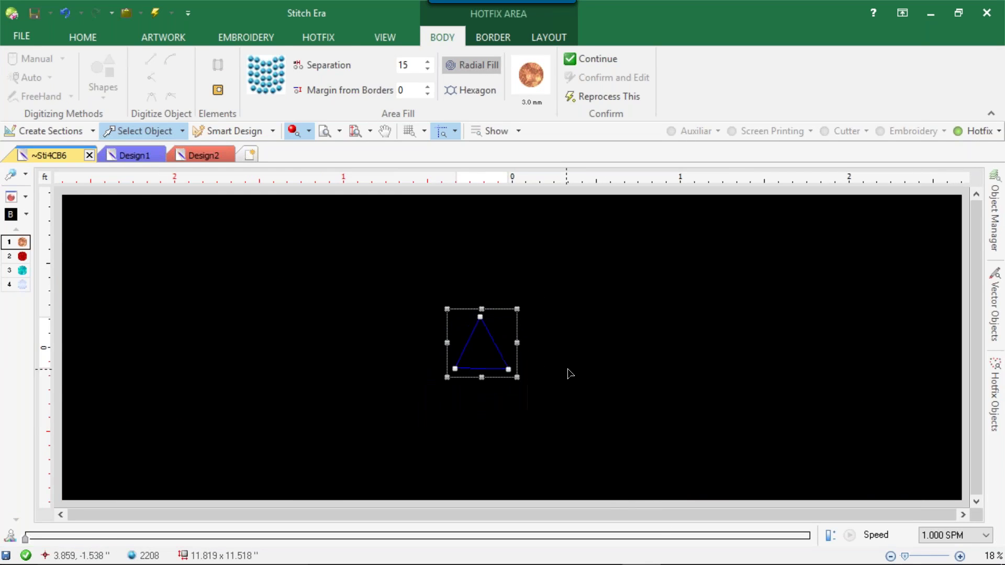
key("Return")
scroll(503, 345, "up", 3)
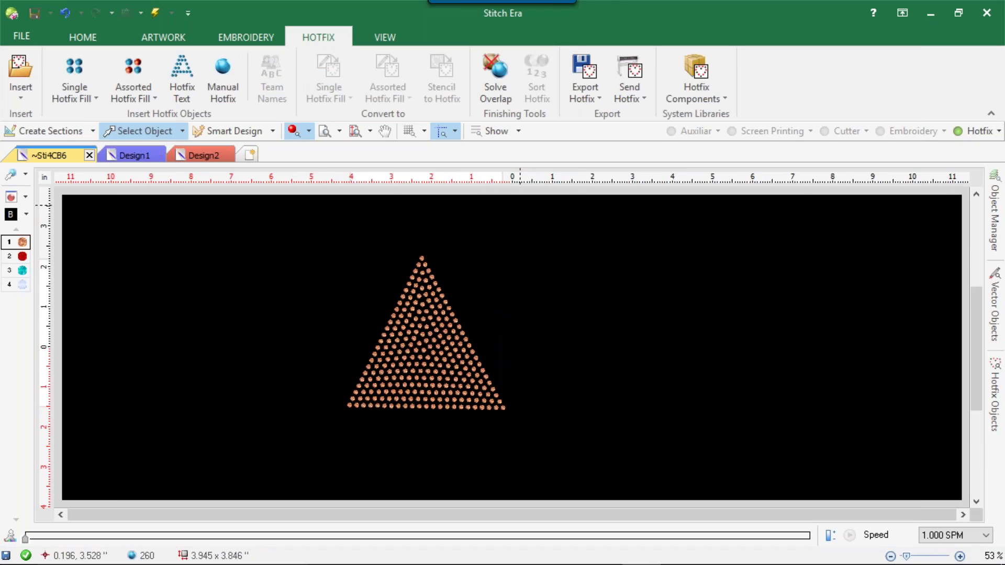
Step: Open the option for sending the hotfix template or stencil, and preview the triangle's cutting page
left_click(14, 36)
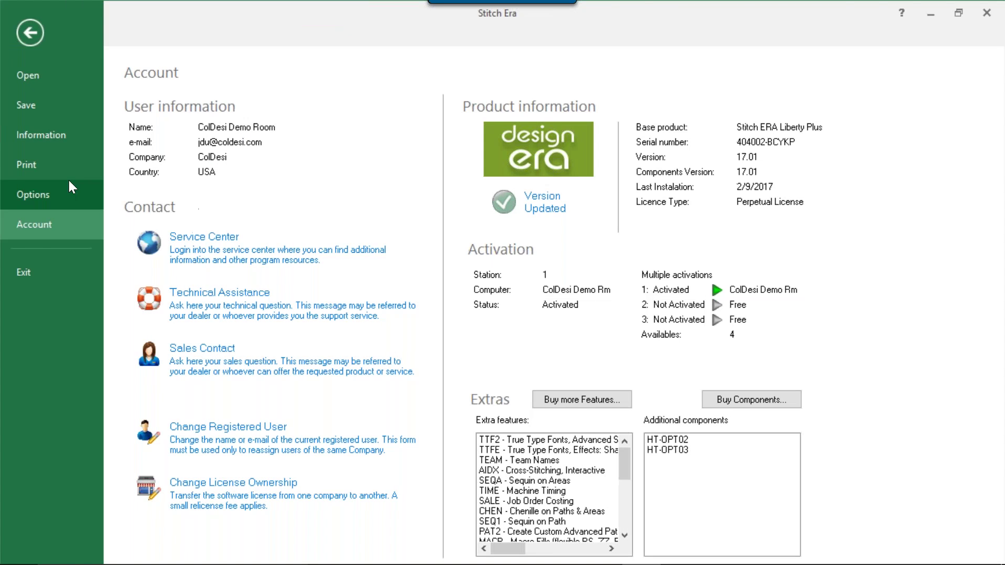
left_click(37, 103)
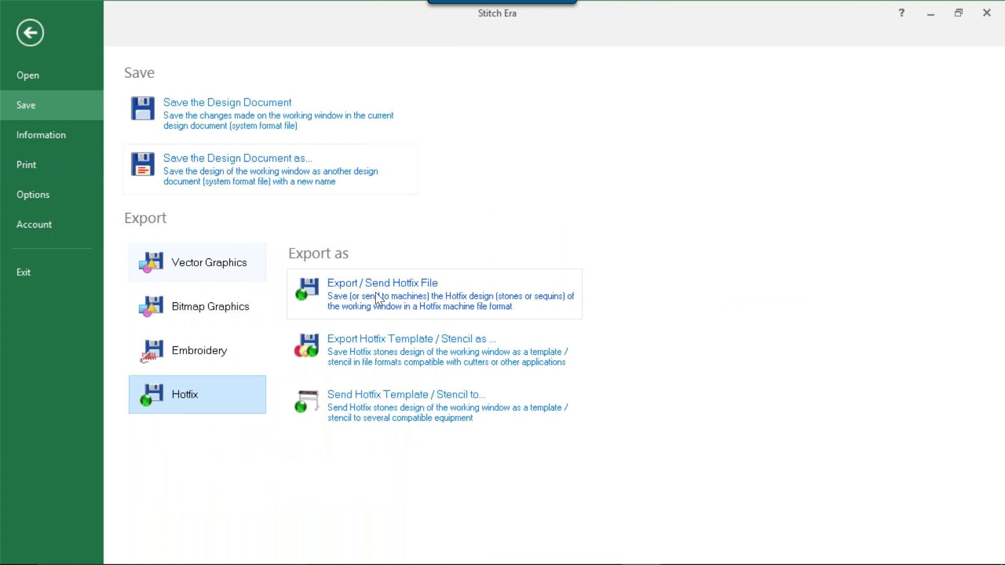
left_click(419, 401)
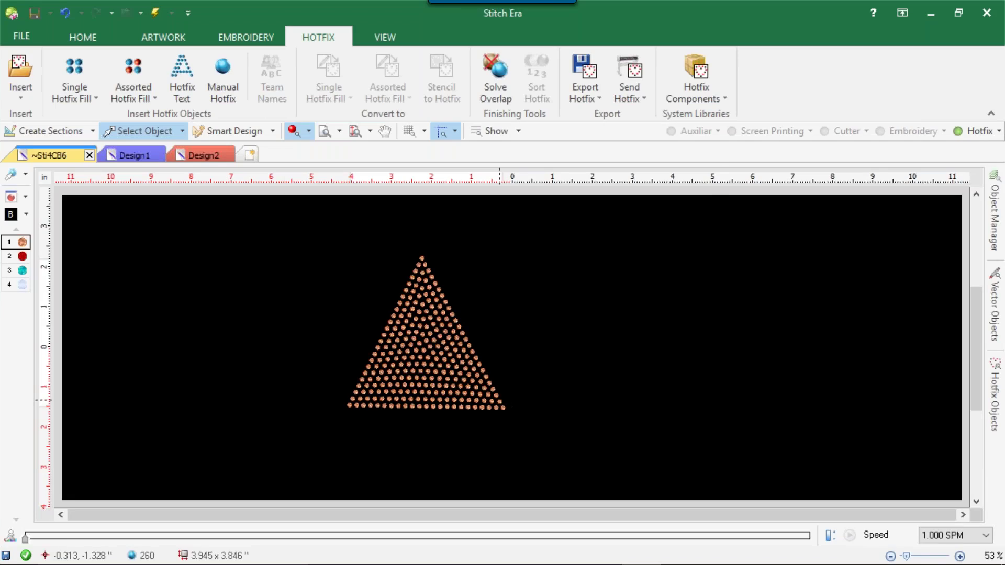
left_click(635, 159)
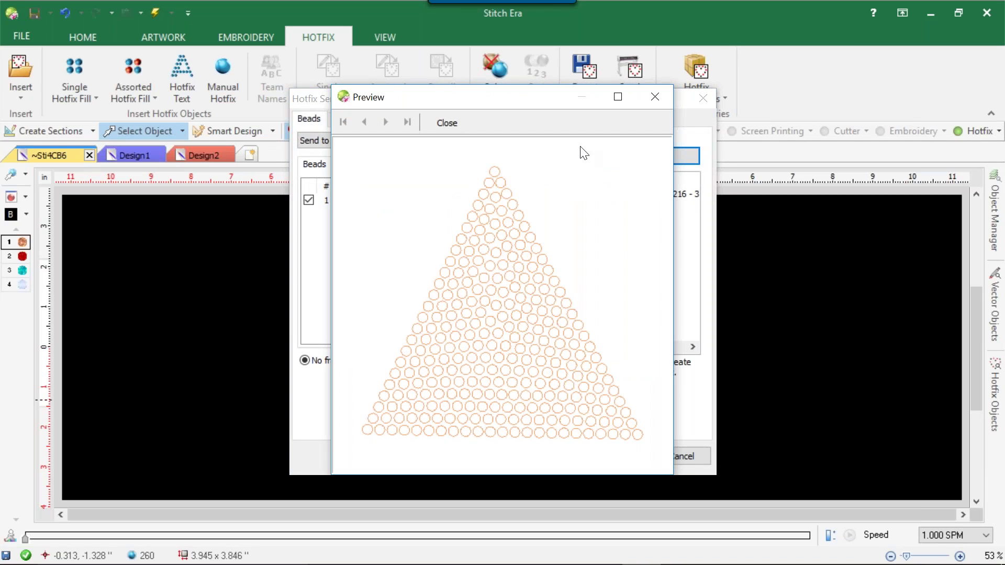
left_click(653, 97)
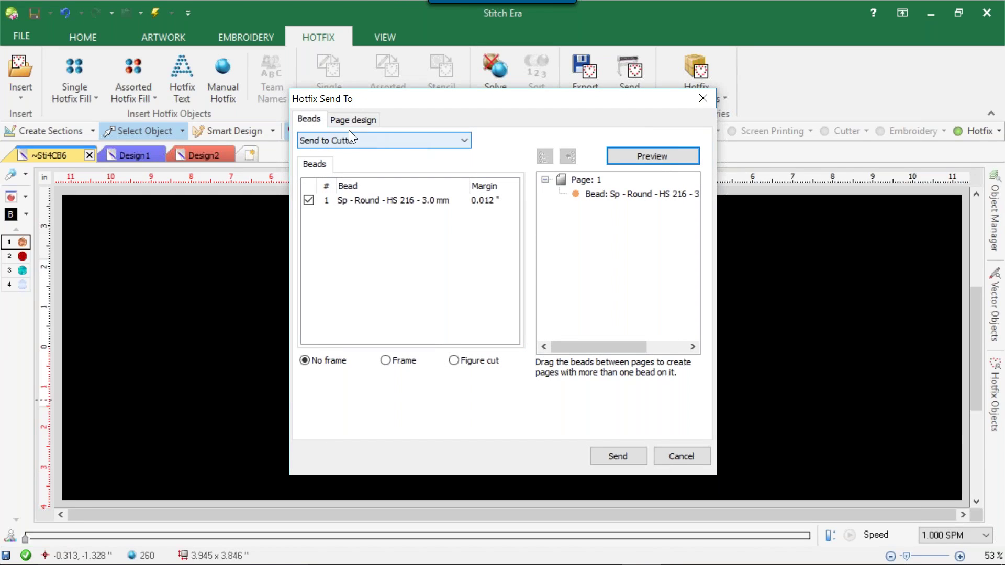
Step: Look at the Frame margins and the available send targets, keeping No frame and Send to Cutter
left_click(386, 360)
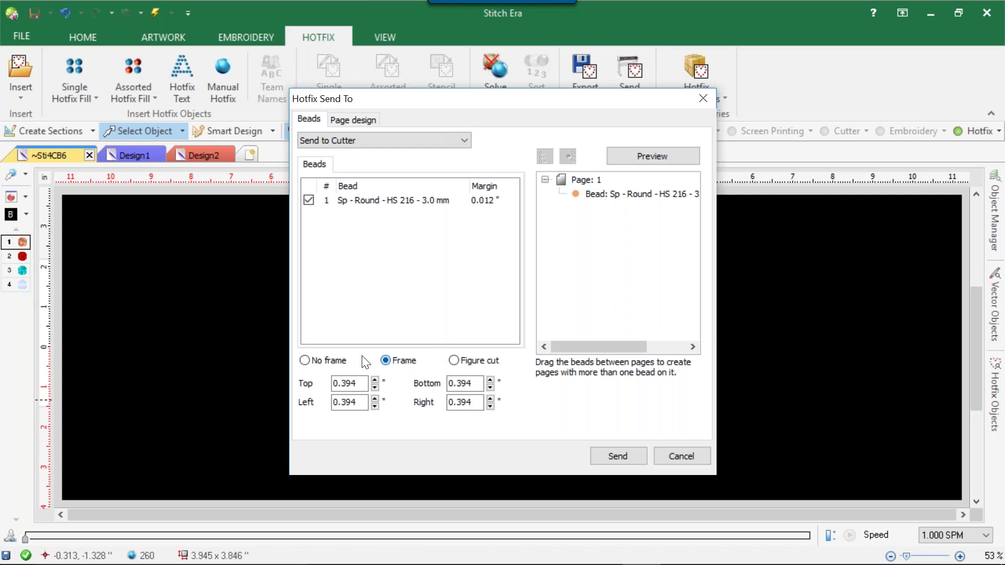
left_click(304, 361)
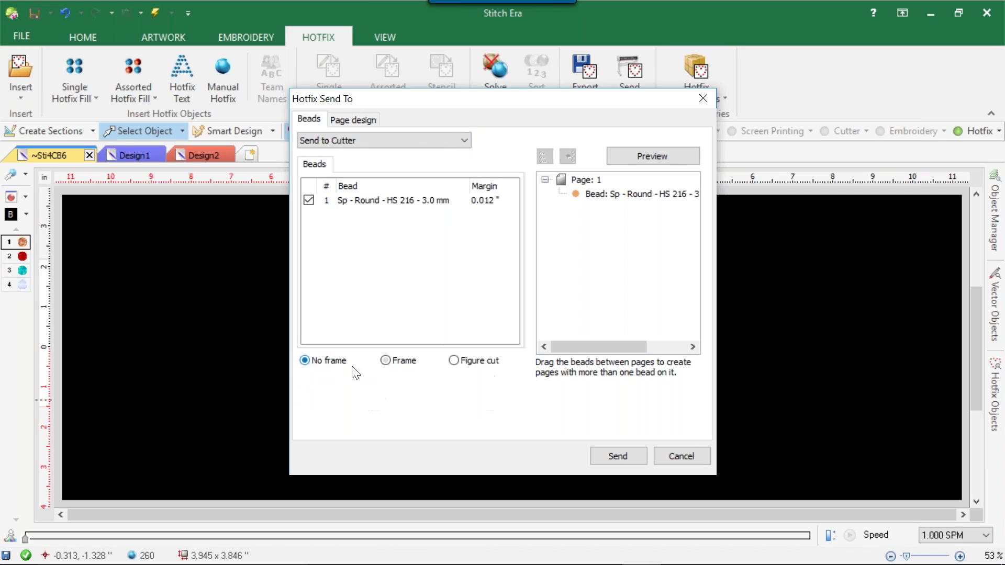
left_click(362, 135)
left_click(359, 136)
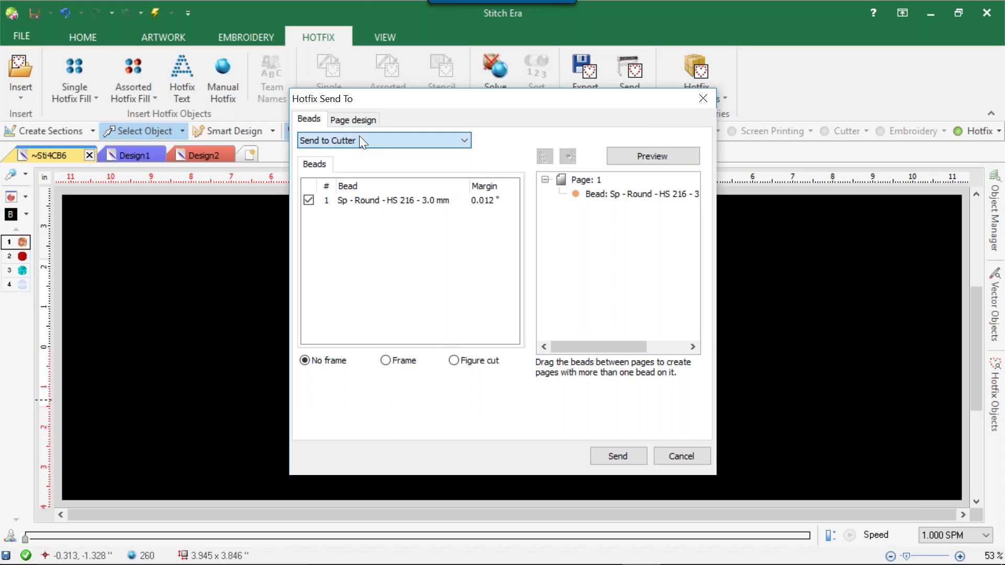
left_click(366, 138)
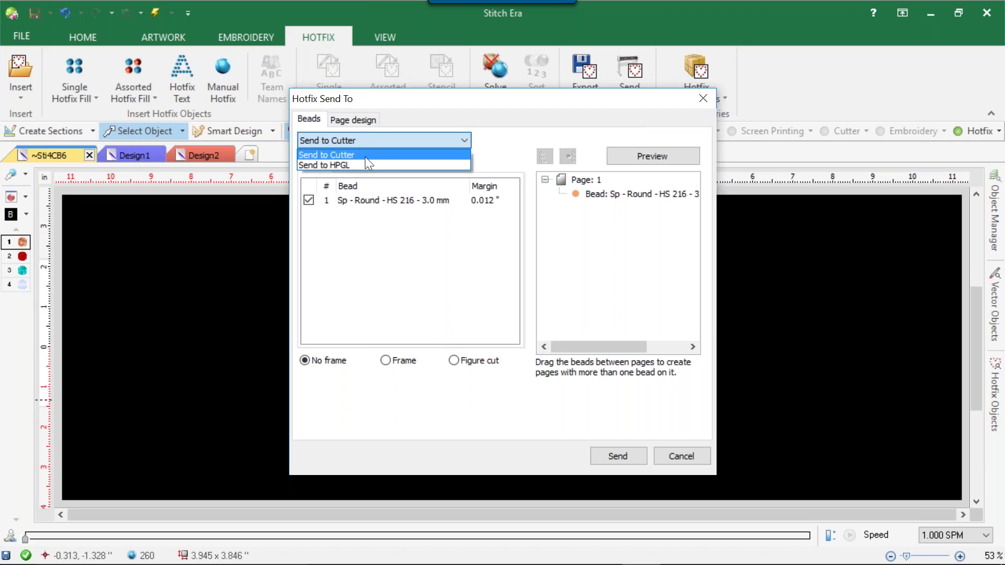
left_click(490, 115)
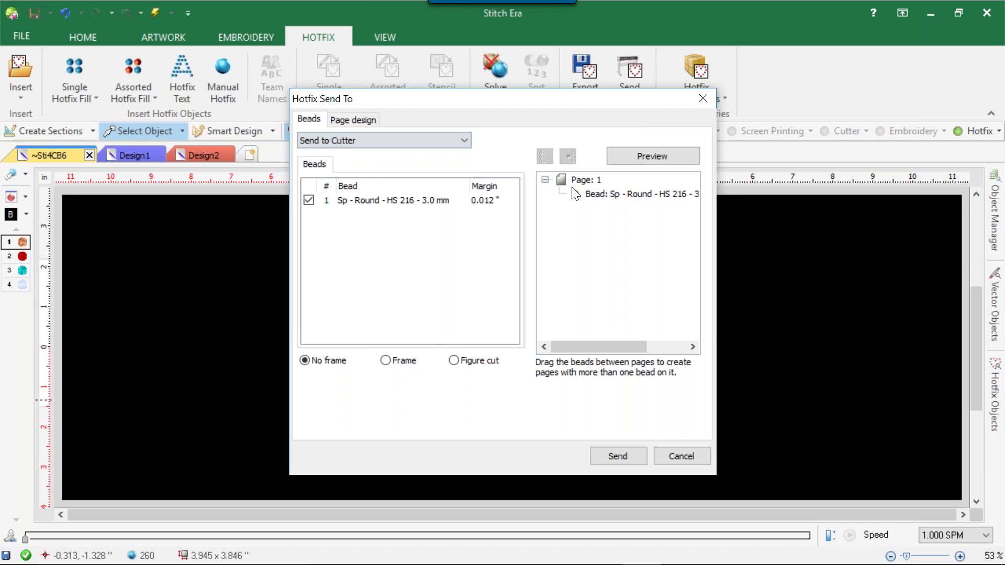
Step: Try sending the template with the Graphtec CE6000 (Copy 1) as the cutter, and cancel without sending it
left_click(608, 453)
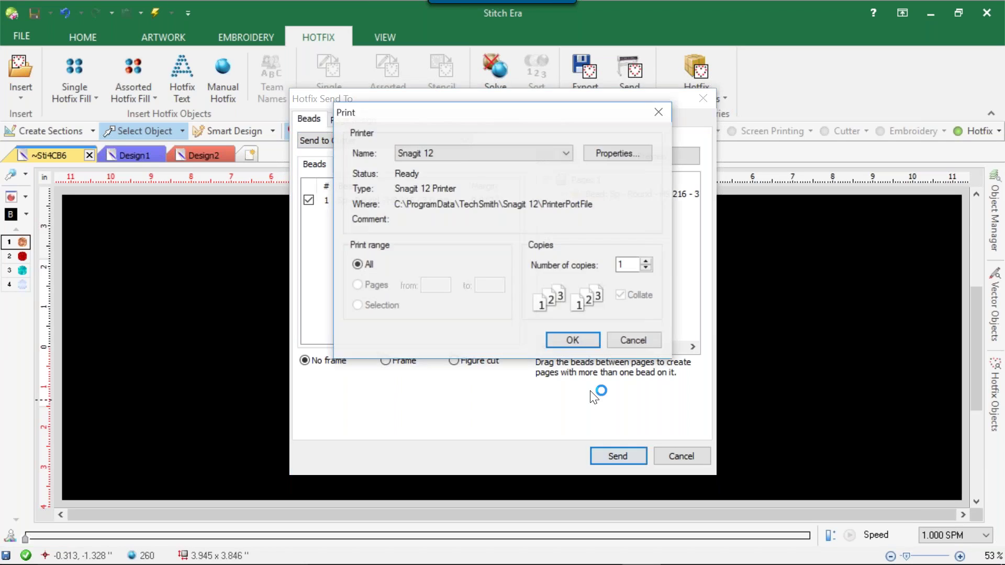
left_click(451, 152)
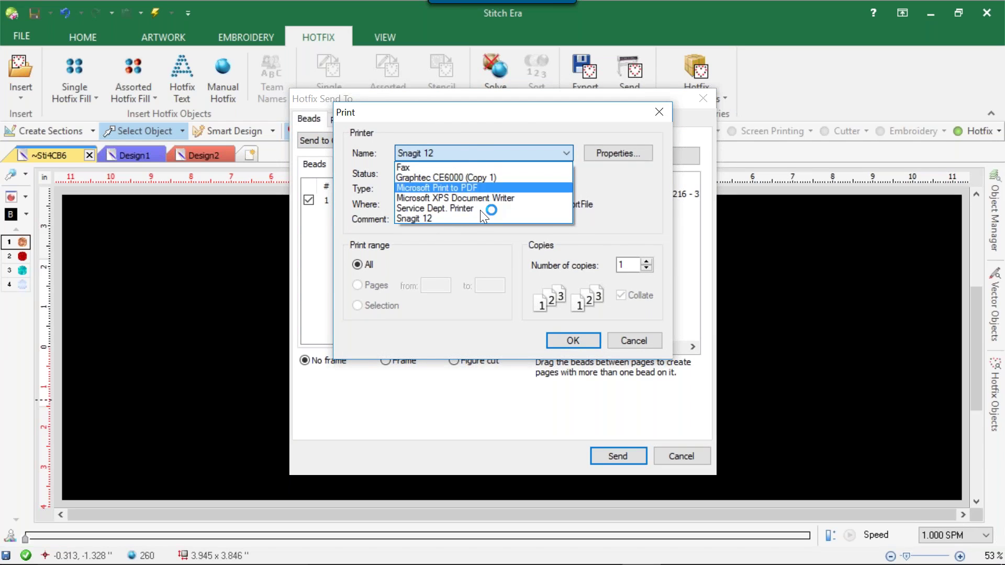
left_click(466, 179)
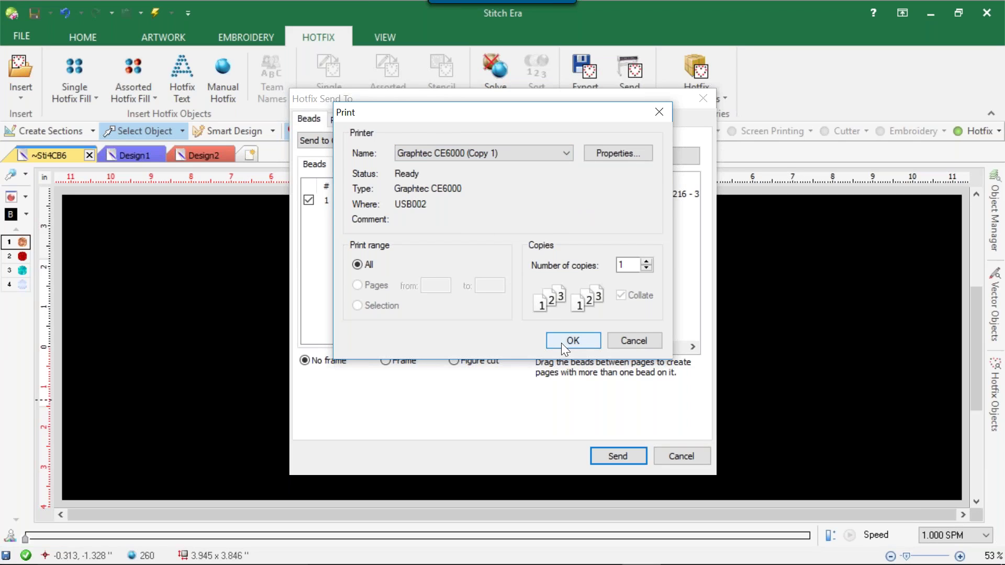
left_click(658, 113)
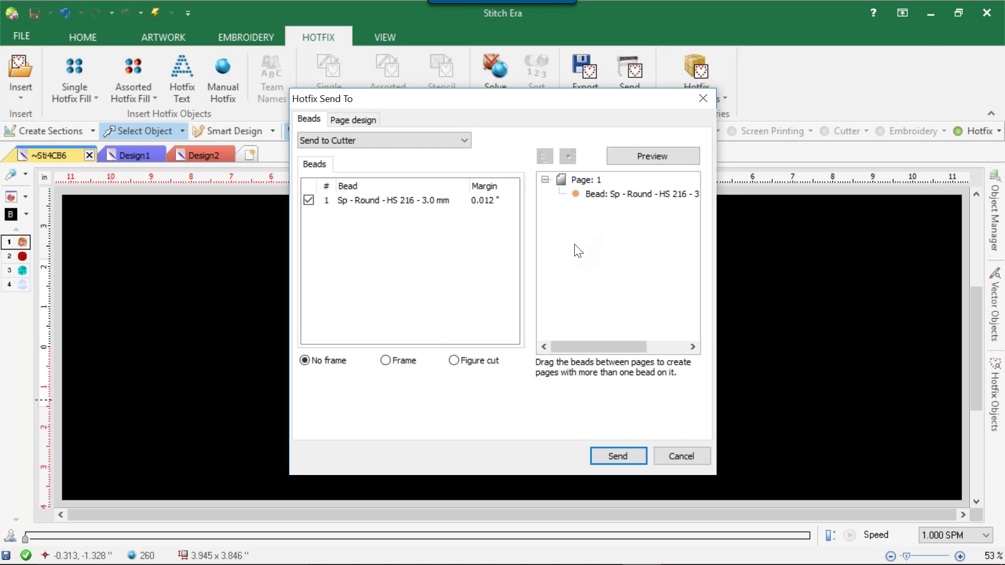
left_click(602, 196)
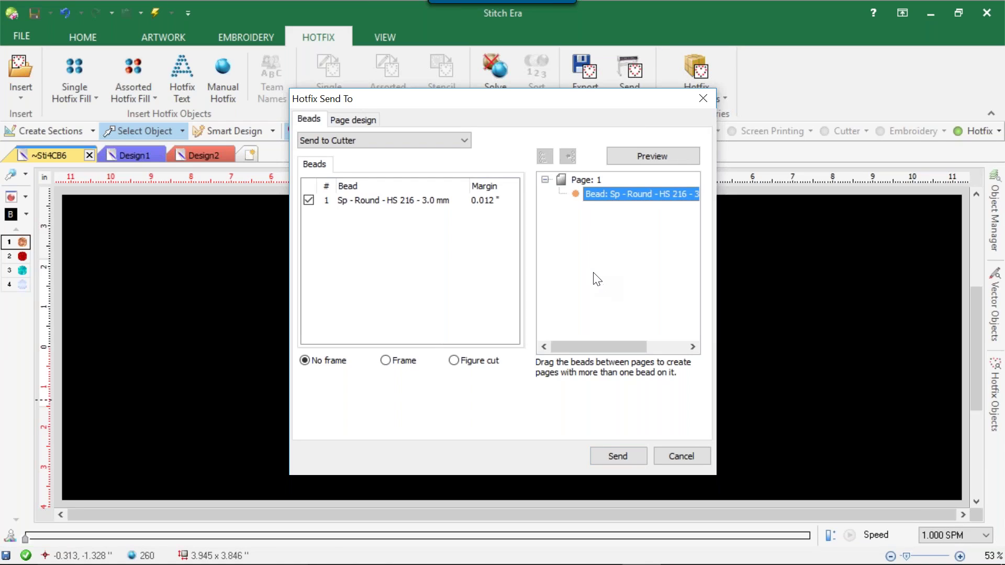
left_click(665, 457)
Step: Set the stone separation of the triangle's radial fill to 17 and deselect the triangle
scroll(652, 461, "down", 2)
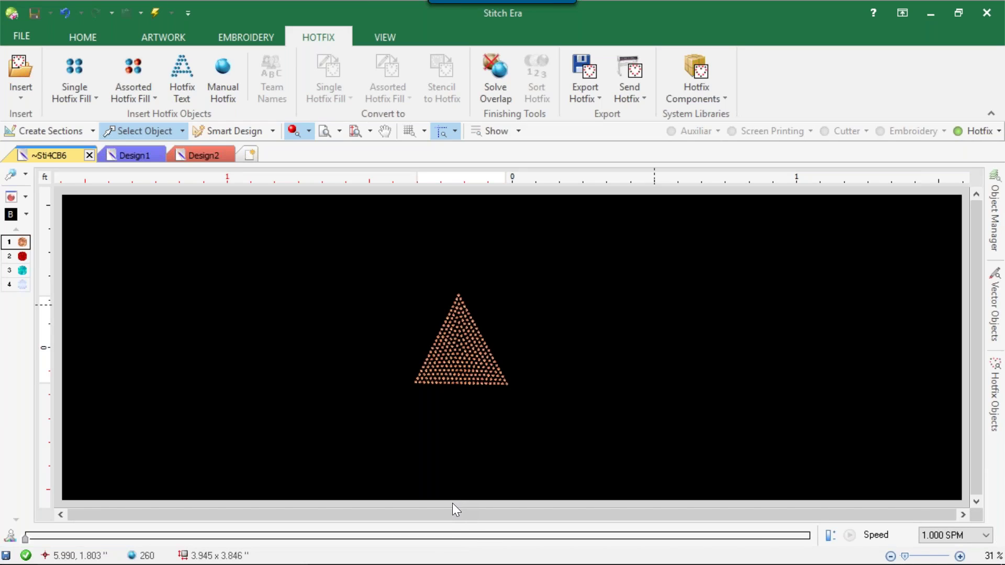
left_click(486, 341)
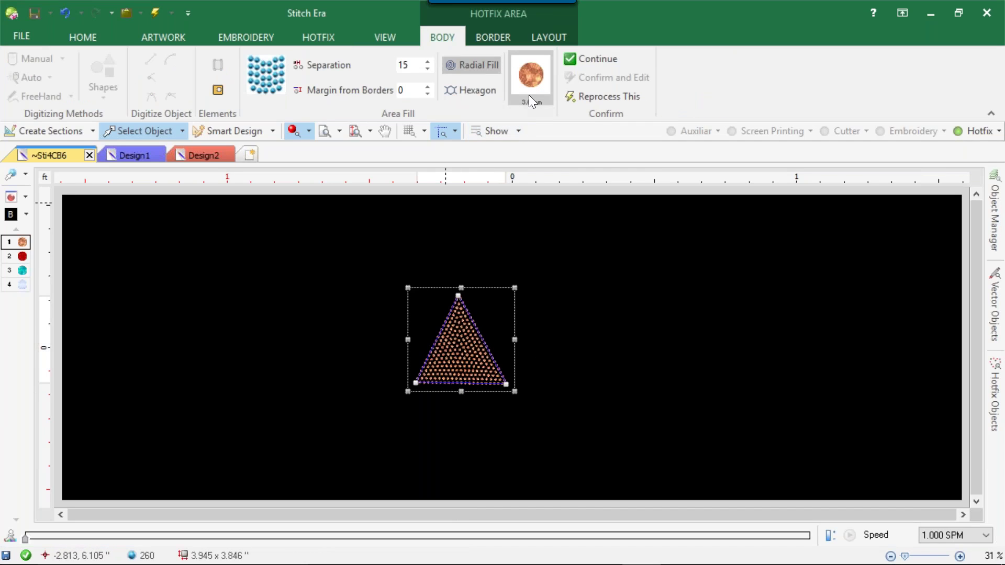
double_click(404, 65)
type("7")
key("Return")
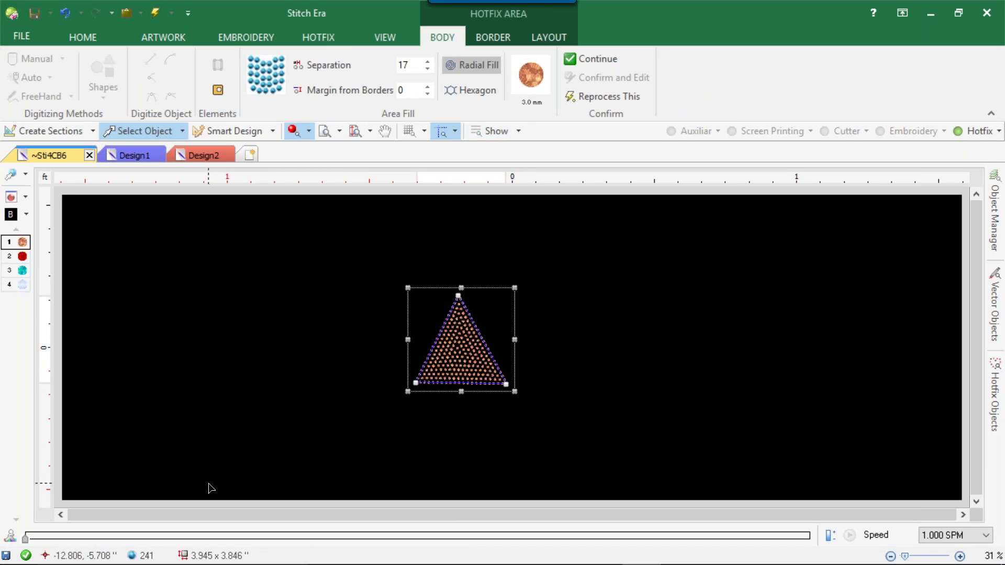
left_click(789, 344)
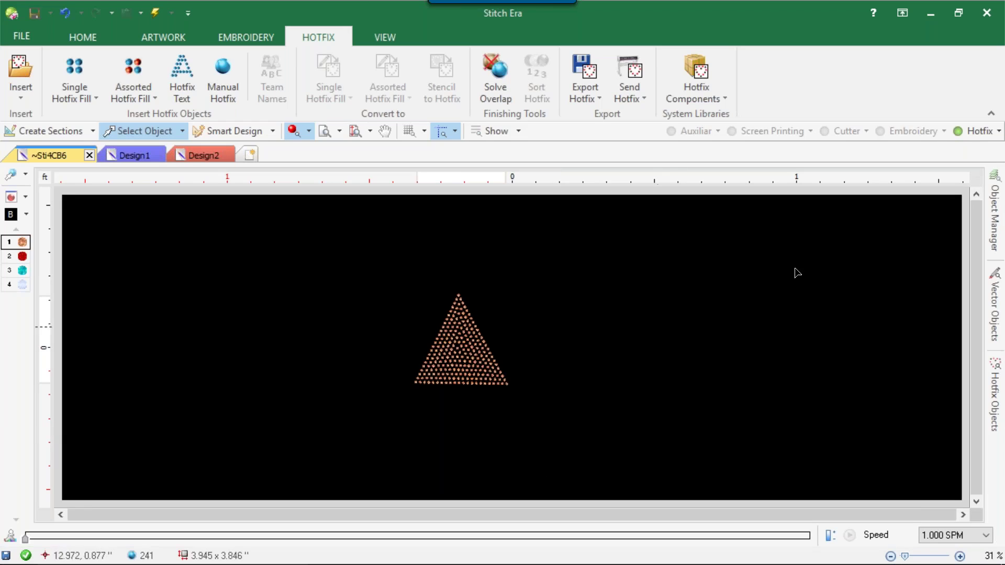
Step: Delete the stone-filled triangle from the ~Sti4CB6 design
left_click(22, 35)
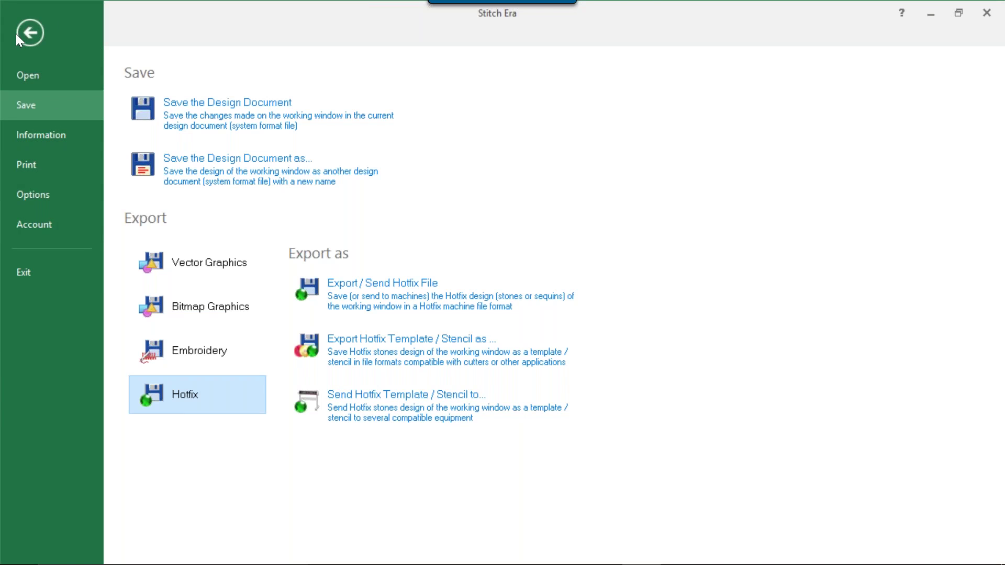
left_click(29, 32)
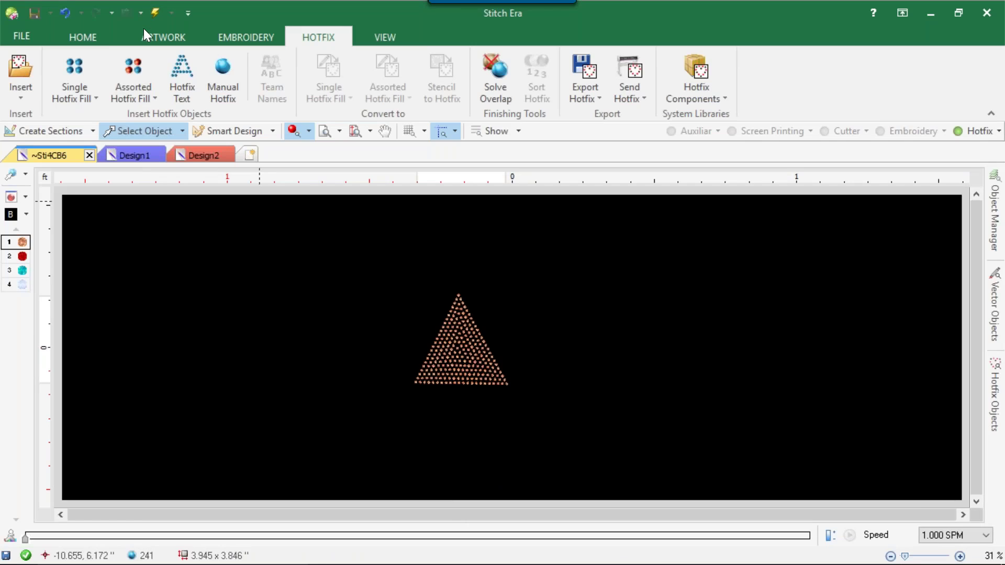
left_click(162, 37)
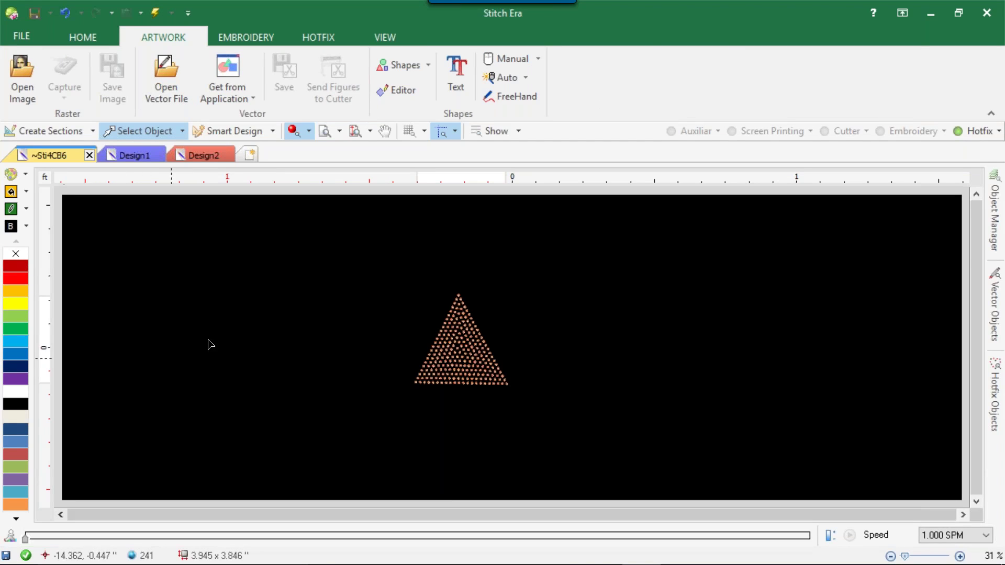
left_click(470, 348)
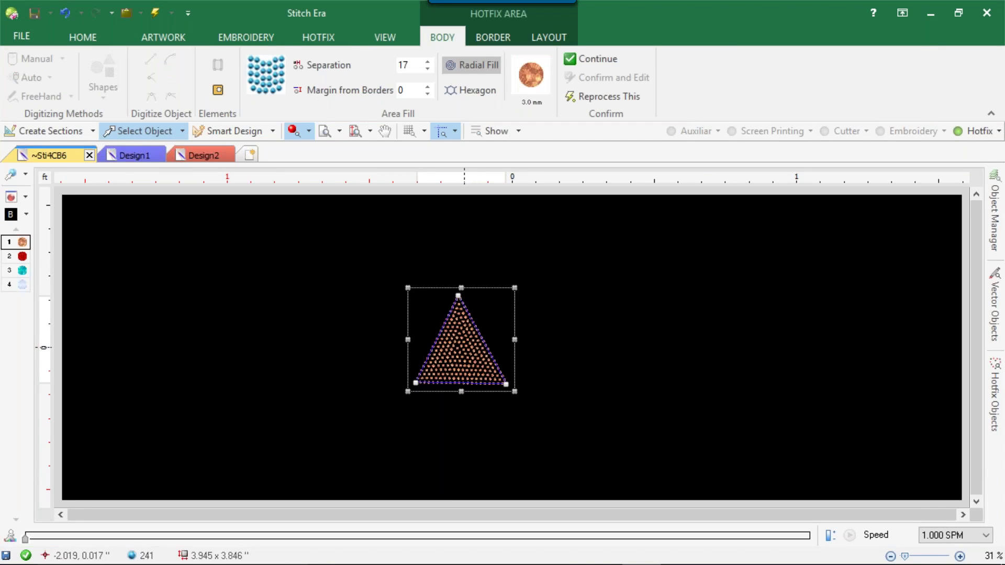
key("Delete")
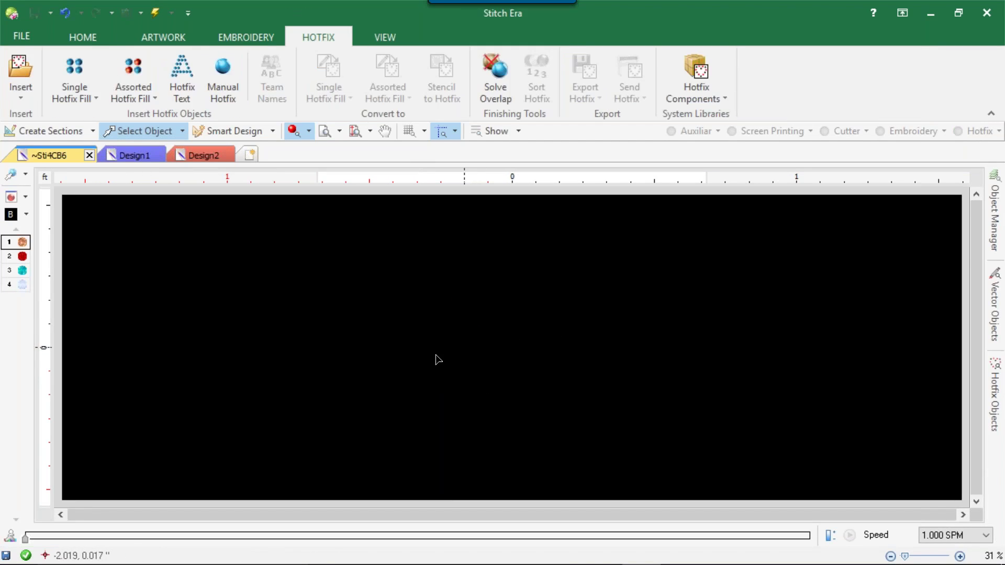
Step: Insert the red heart raster image from the Desktop's Clip Art folder into the ~Sti4CB6 design and deselect it
left_click(167, 36)
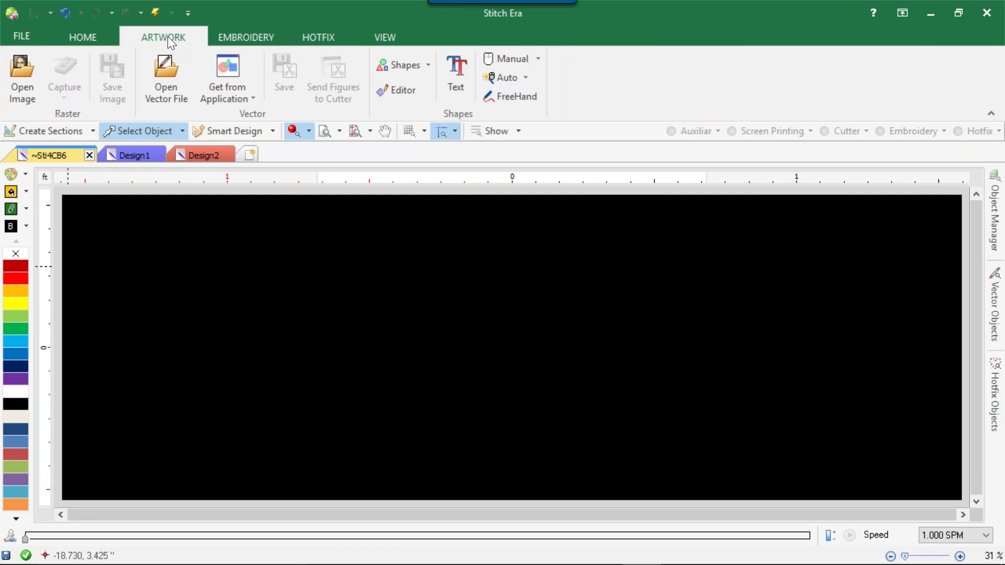
left_click(23, 67)
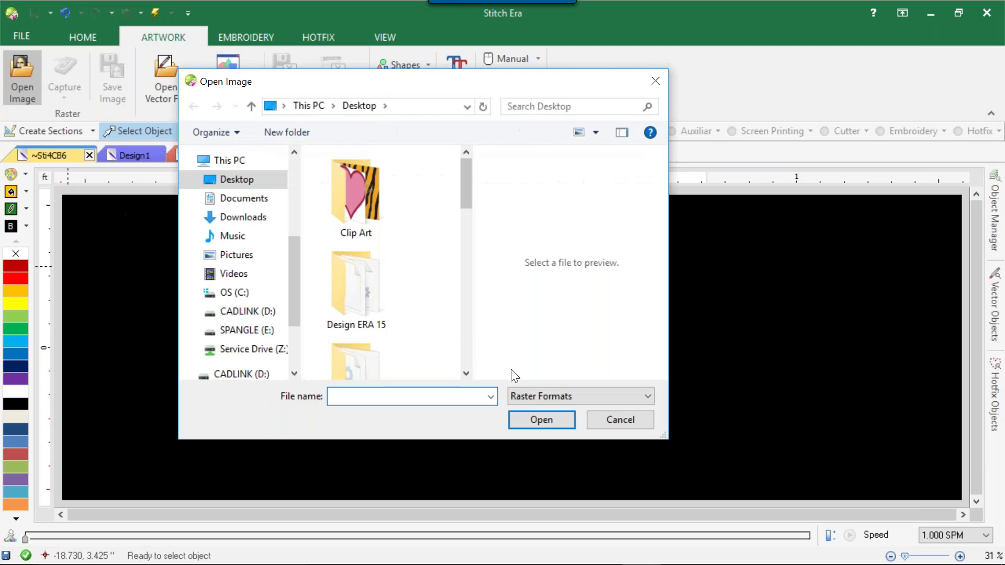
left_click(539, 391)
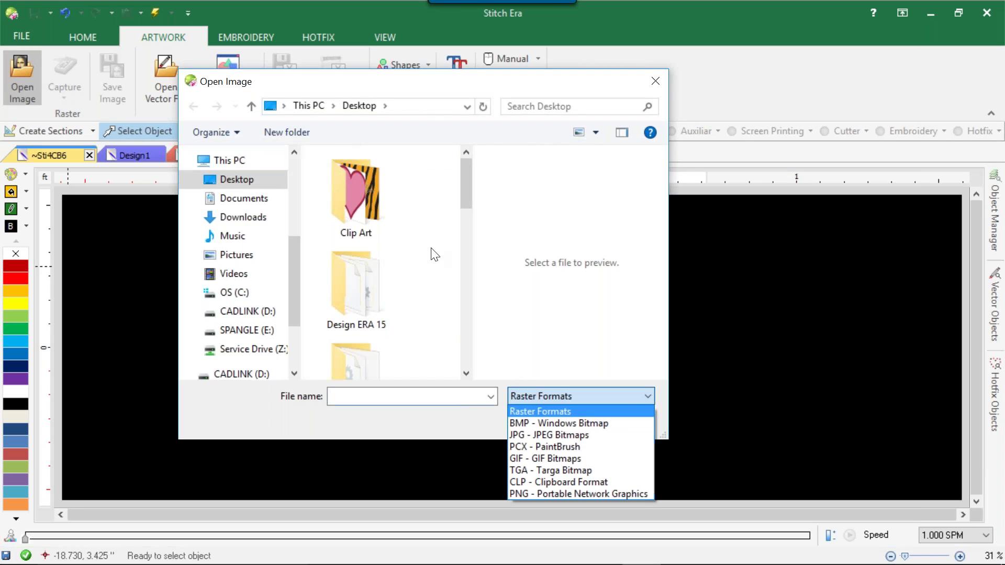
left_click(372, 186)
left_click(371, 190)
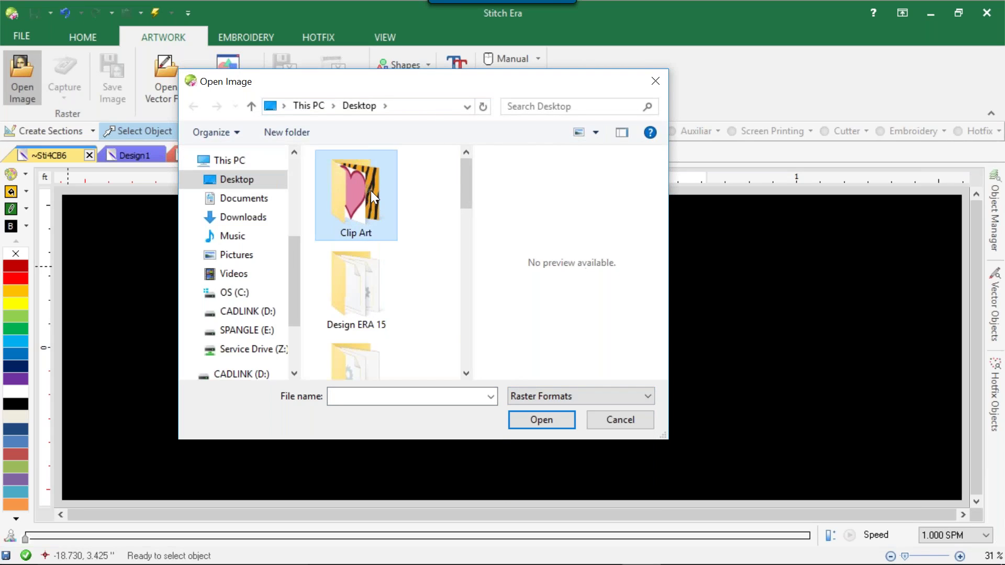
double_click(370, 191)
left_click(359, 215)
double_click(359, 214)
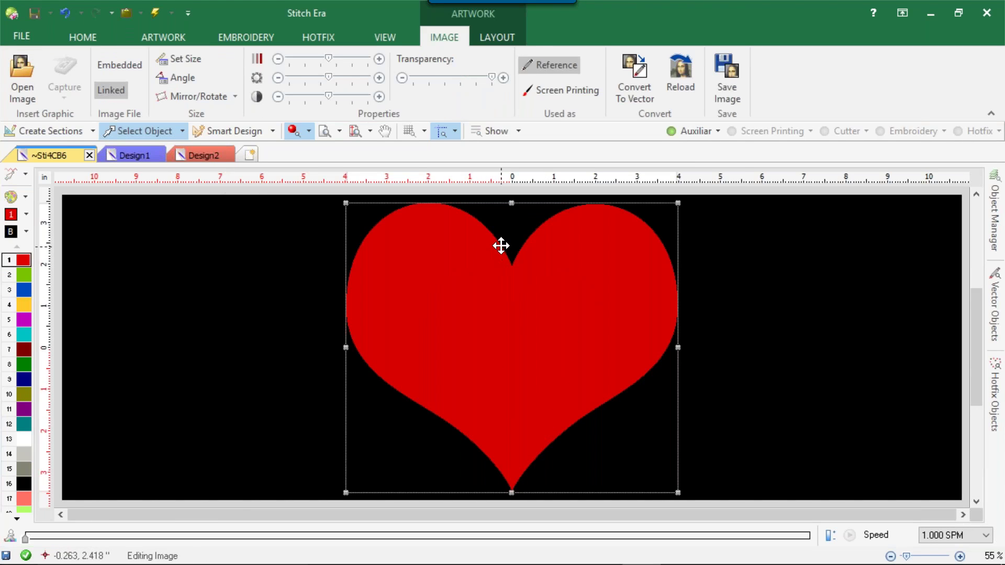
left_click(638, 83)
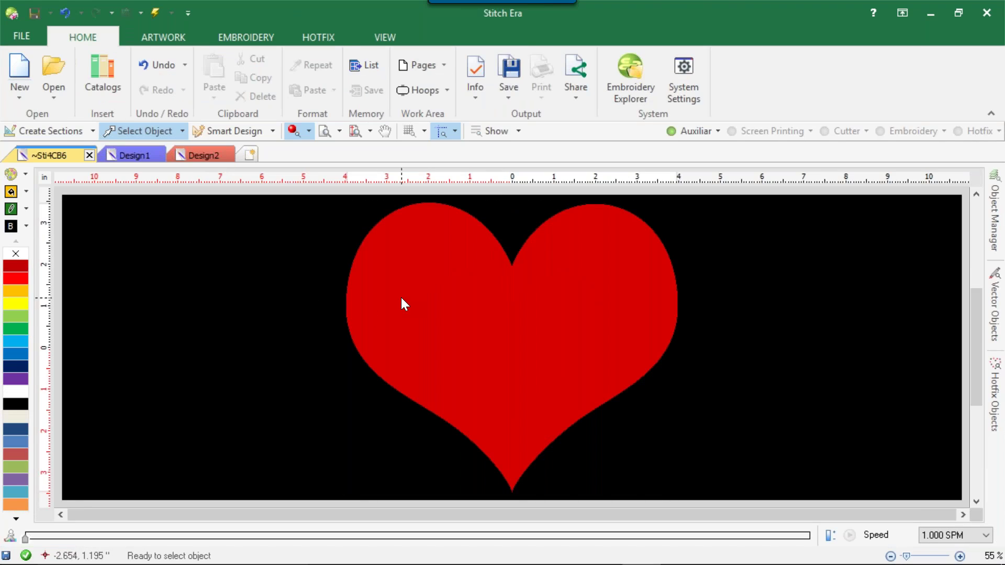
Step: Open the heart image in MsPaint to view it, close Paint without editing, and deselect the heart
left_click(498, 300)
left_click(508, 41)
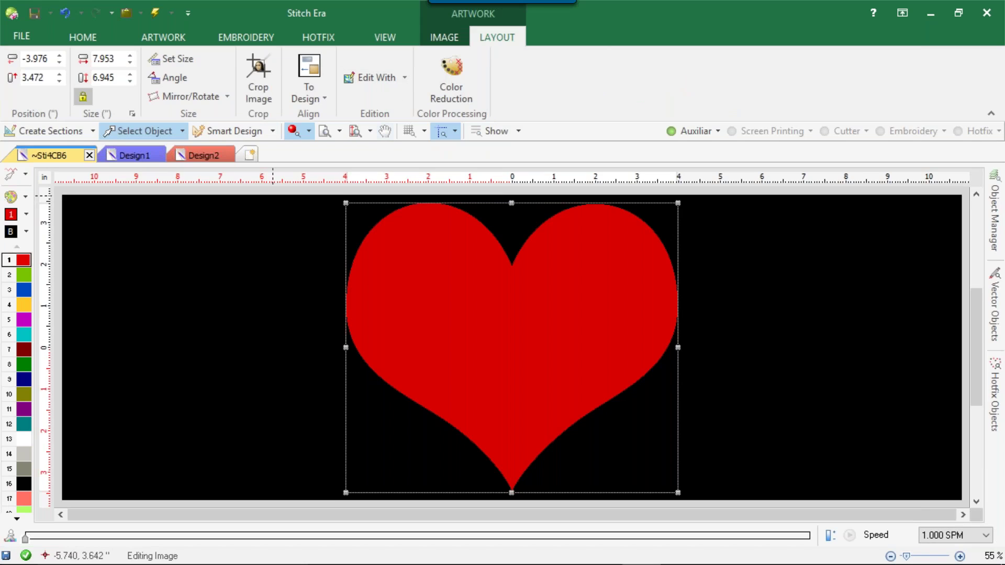
left_click(406, 76)
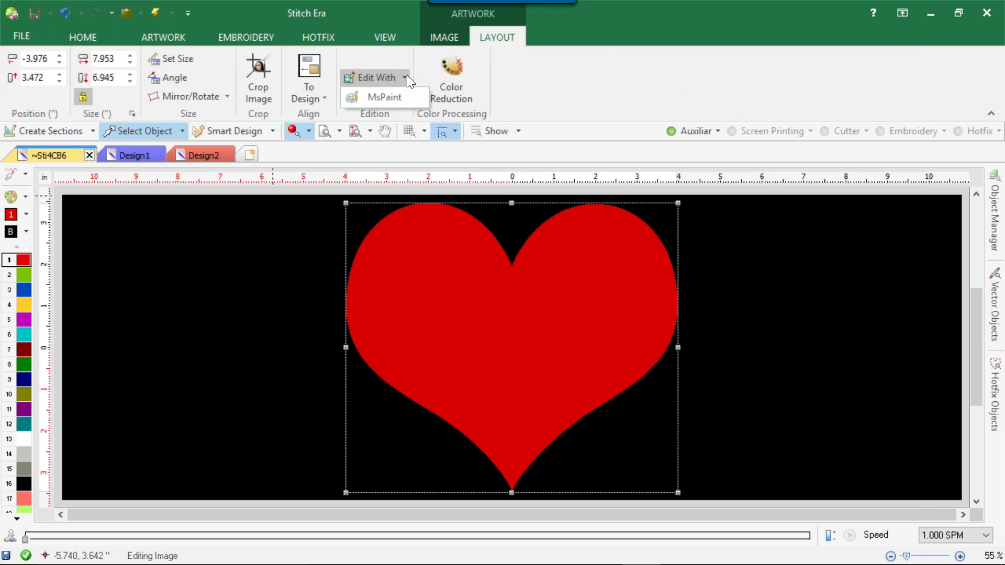
left_click(384, 100)
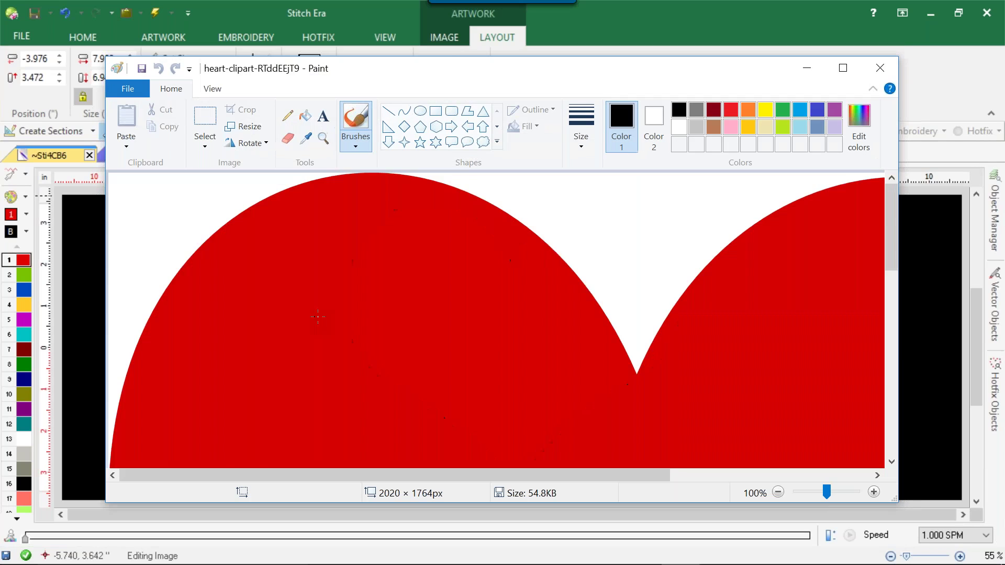
scroll(495, 225, "up", 2)
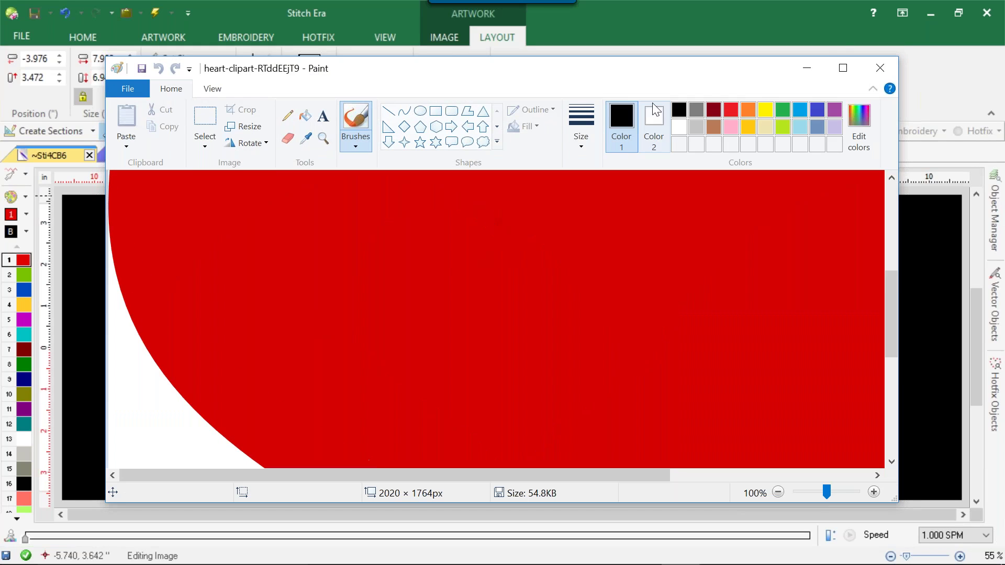
left_click(881, 69)
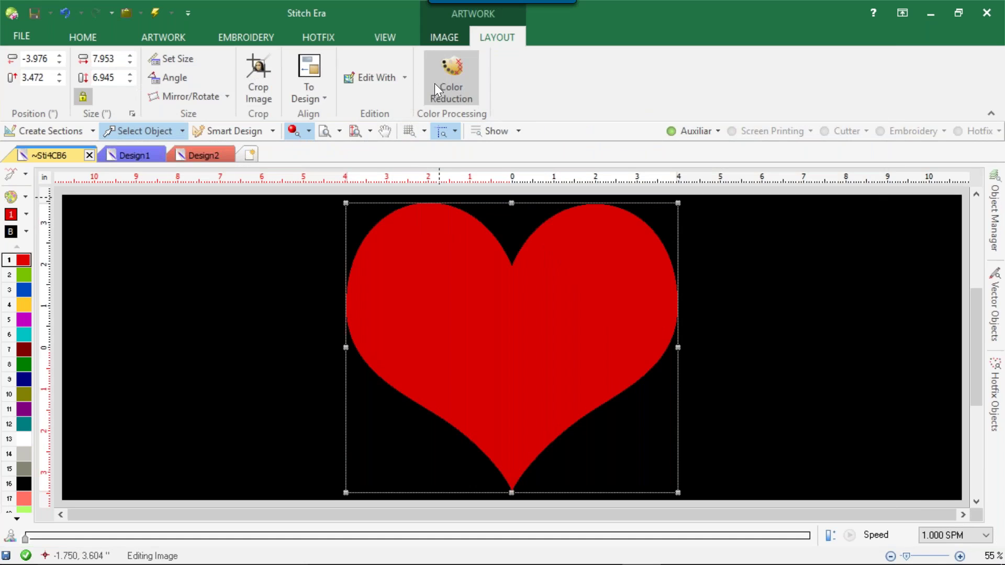
left_click(246, 250)
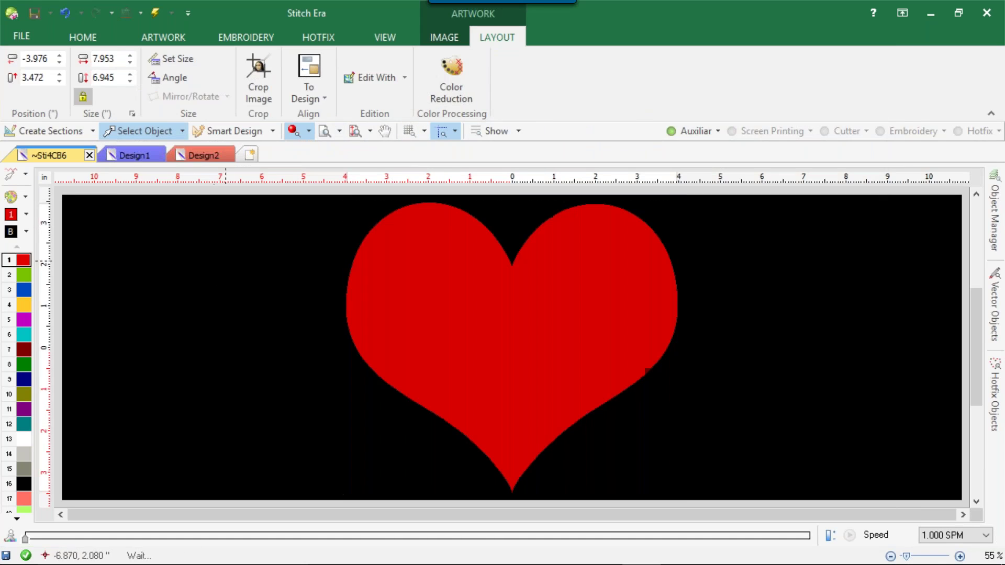
Step: Look at the applications that vector artwork can be fetched from, leaving the heart image deselected
left_click(158, 38)
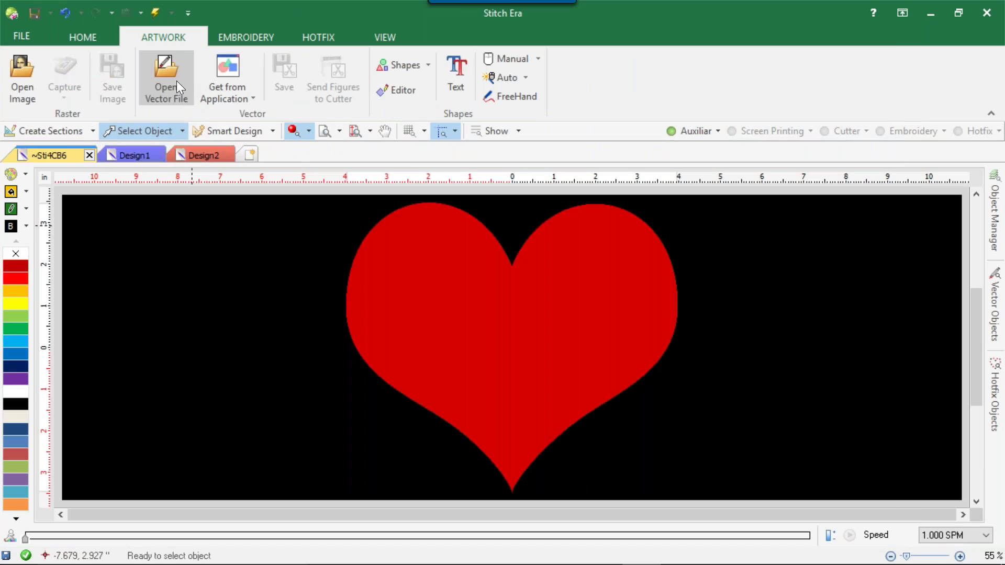
left_click(228, 92)
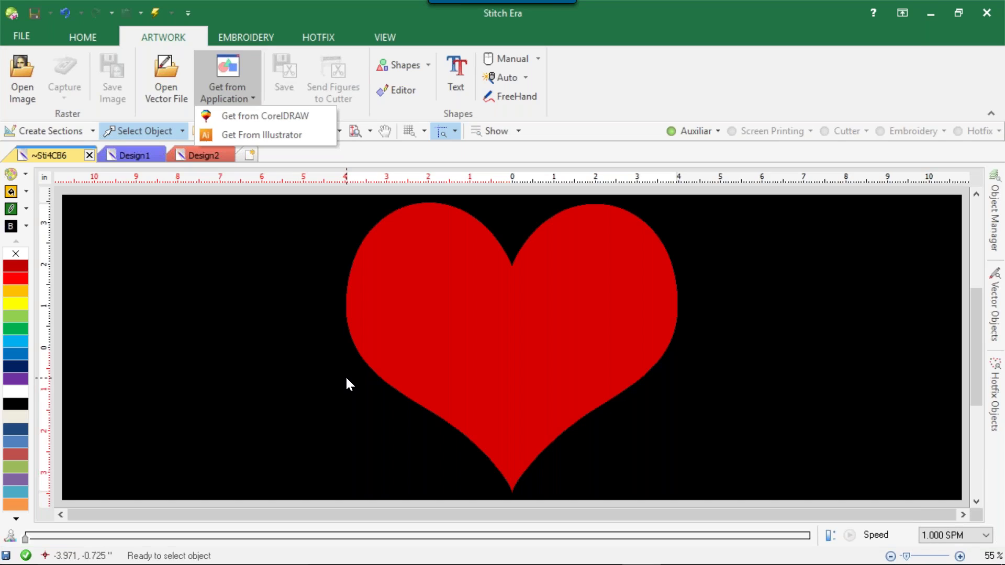
left_click(279, 268)
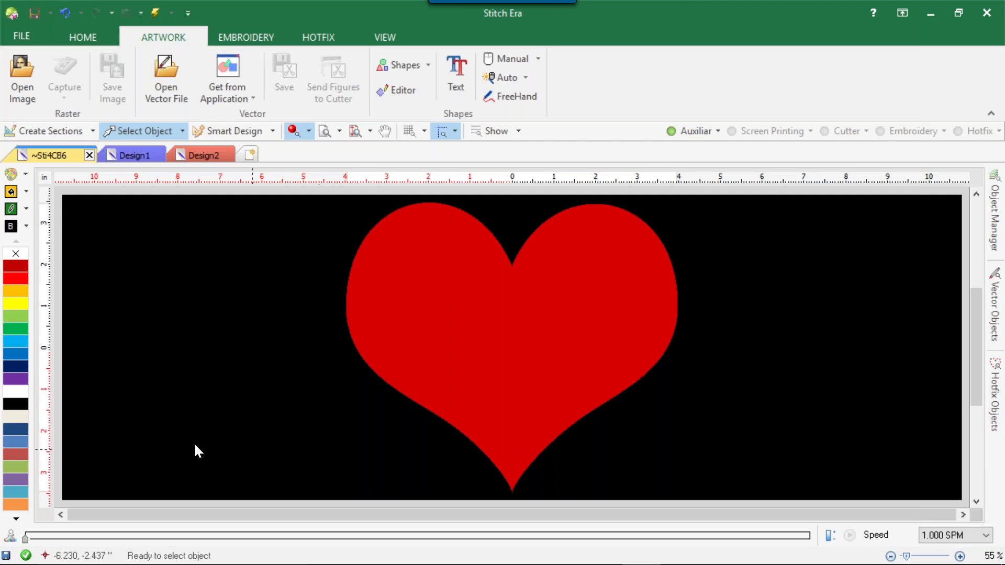
left_click(530, 271)
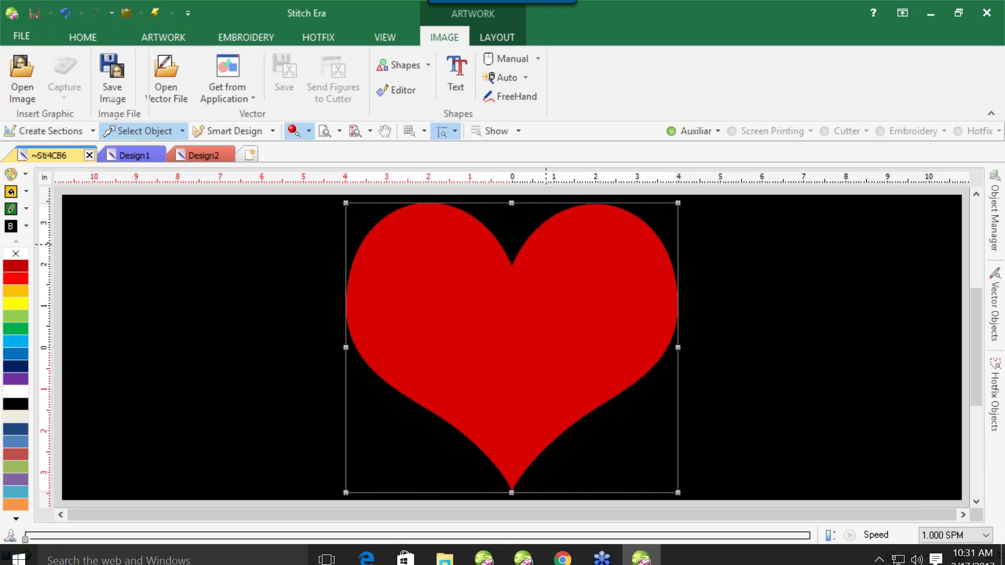
left_click(741, 351)
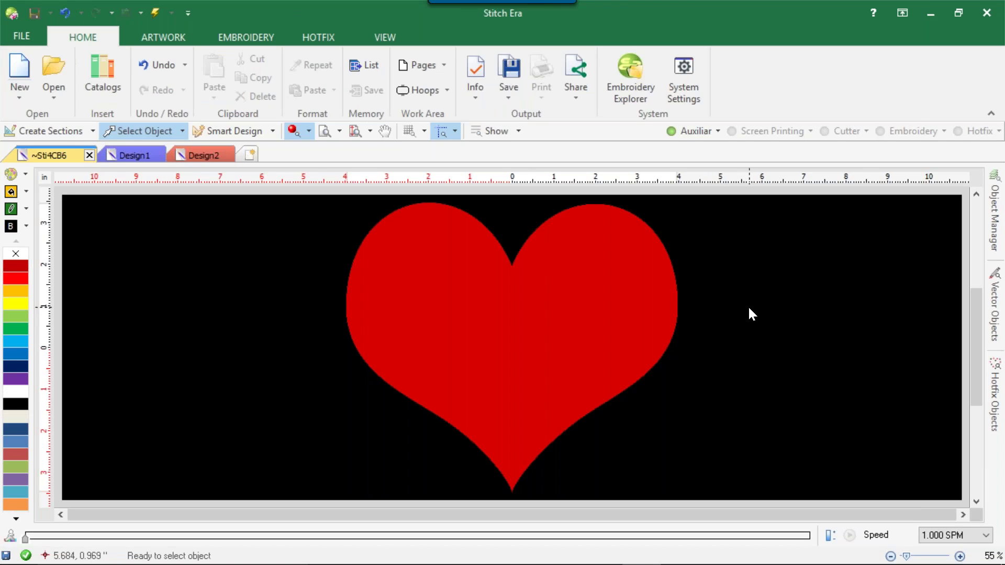
Step: Look through the Catalogs media types and the Hotfix Designs (Machine format) files, and close the catalog
scroll(750, 309, "down", 1)
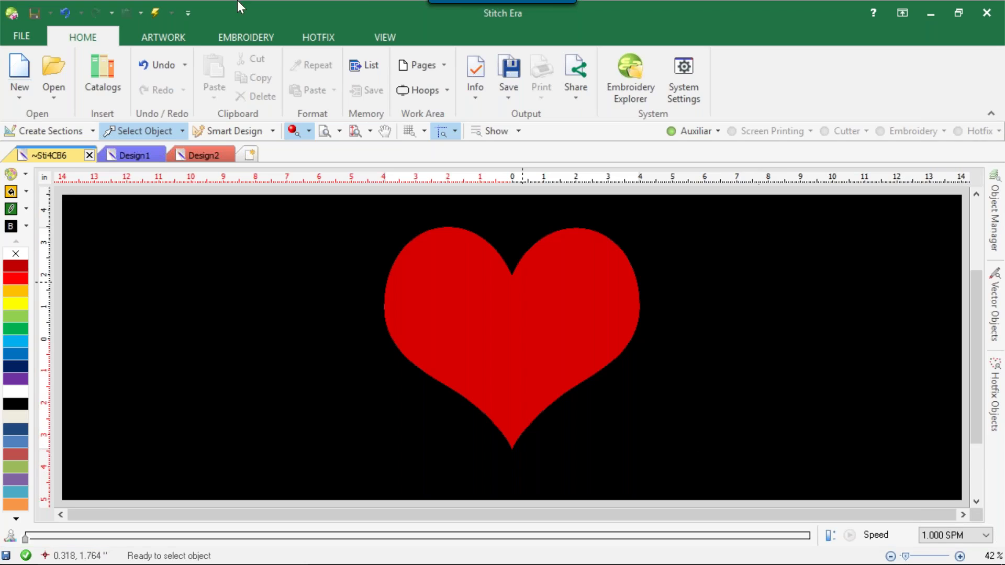
left_click(122, 82)
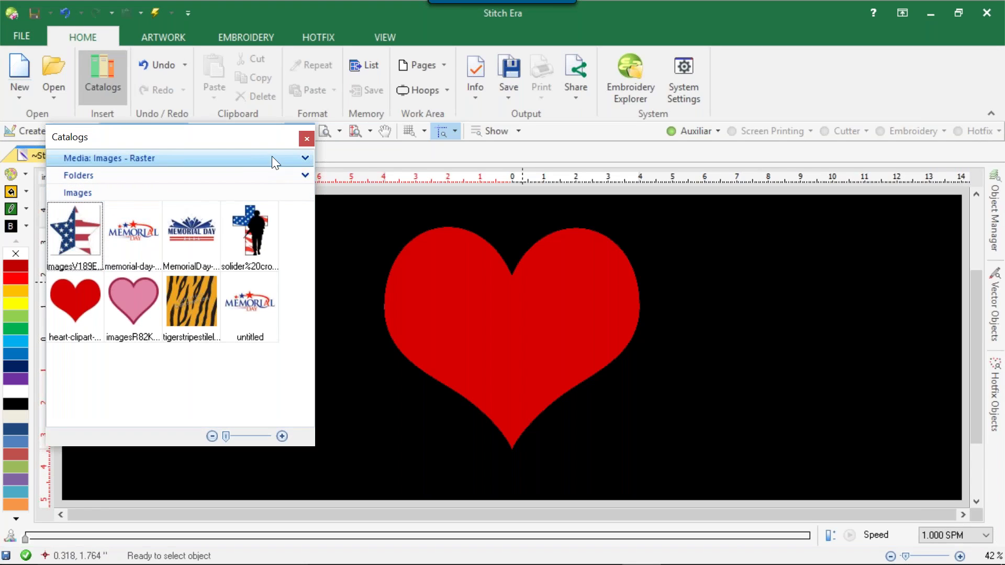
left_click(304, 158)
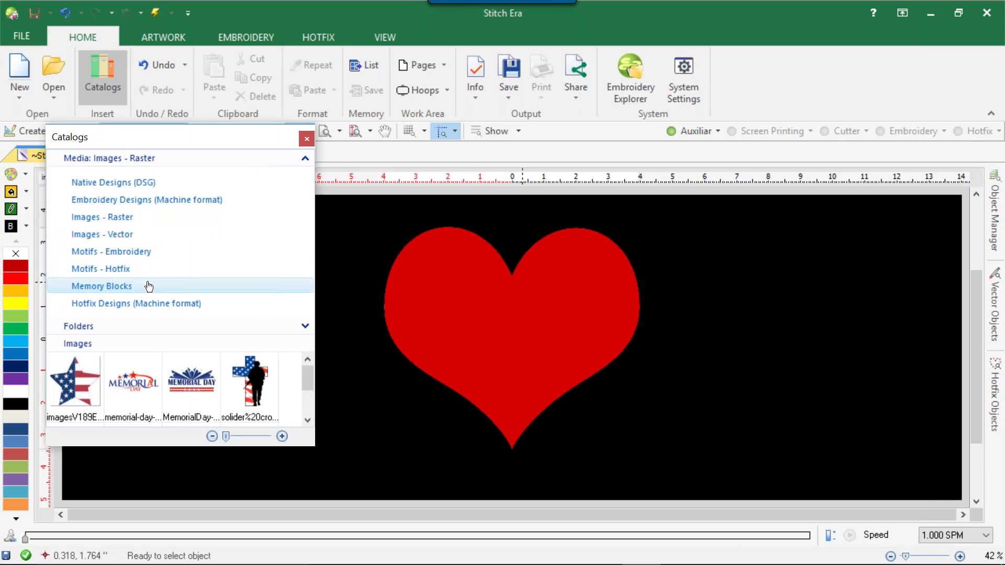
left_click(142, 306)
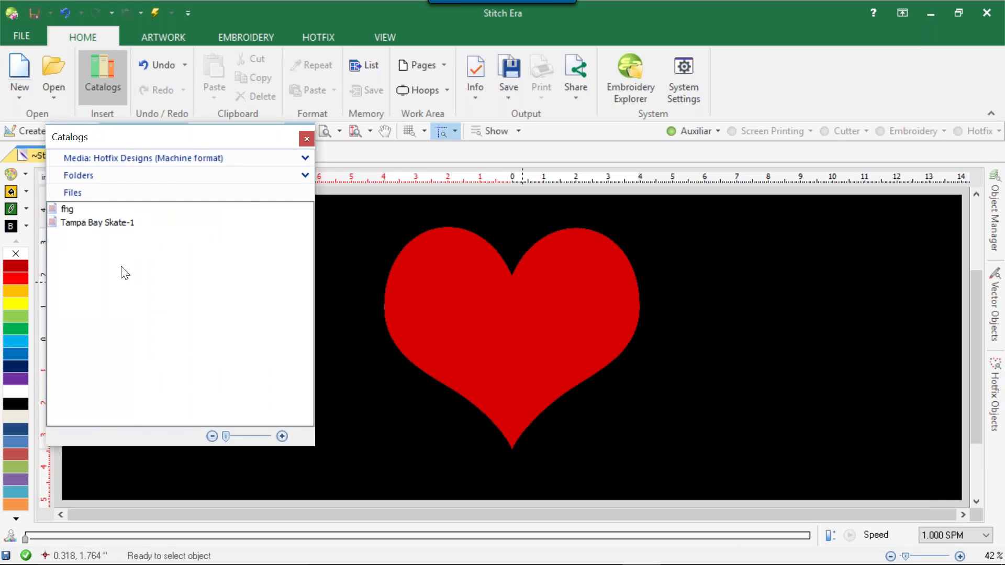
left_click(303, 160)
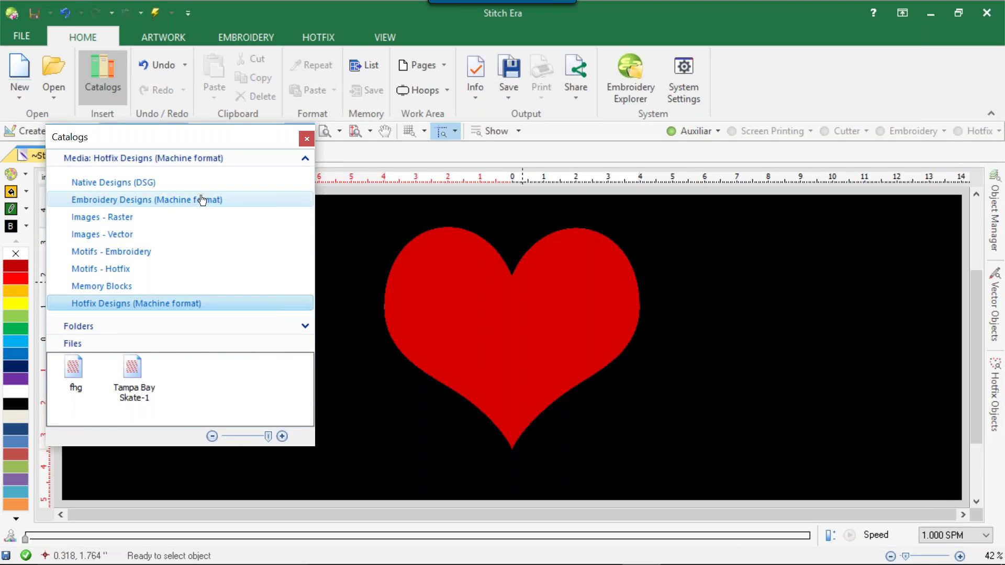
left_click(307, 139)
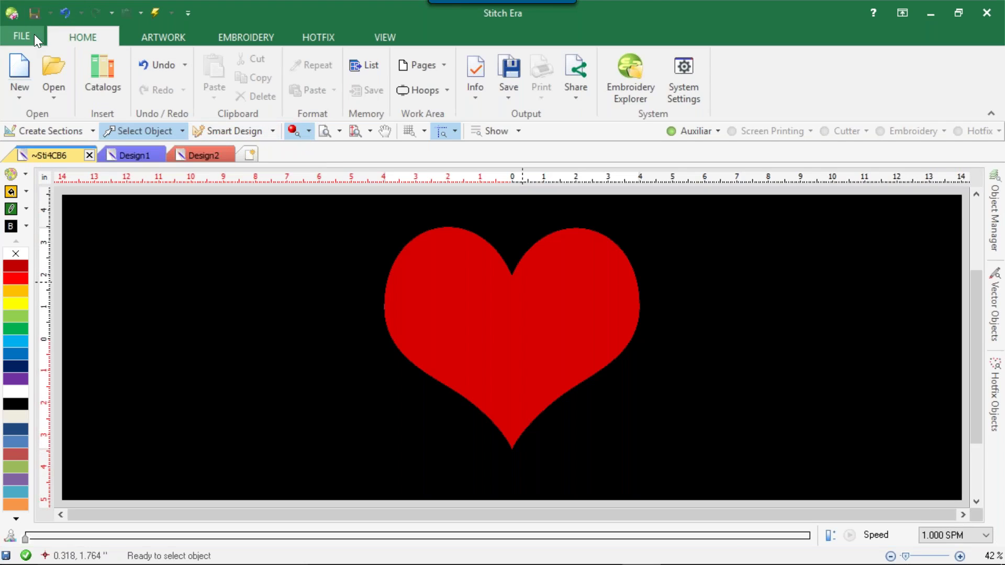
Step: Look for a PLT stencil file on the Desktop to insert as a hotfix stencil
left_click(316, 33)
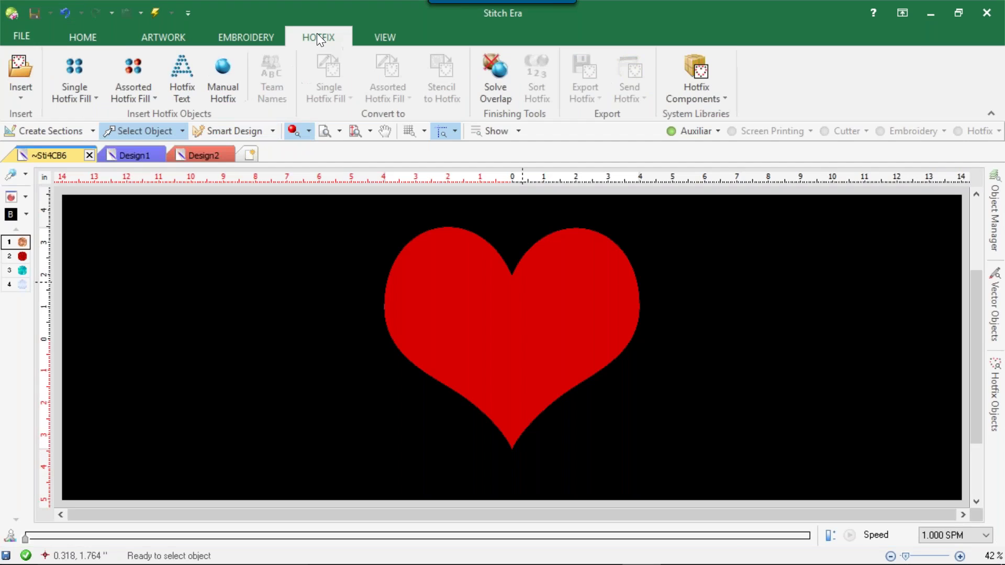
left_click(18, 87)
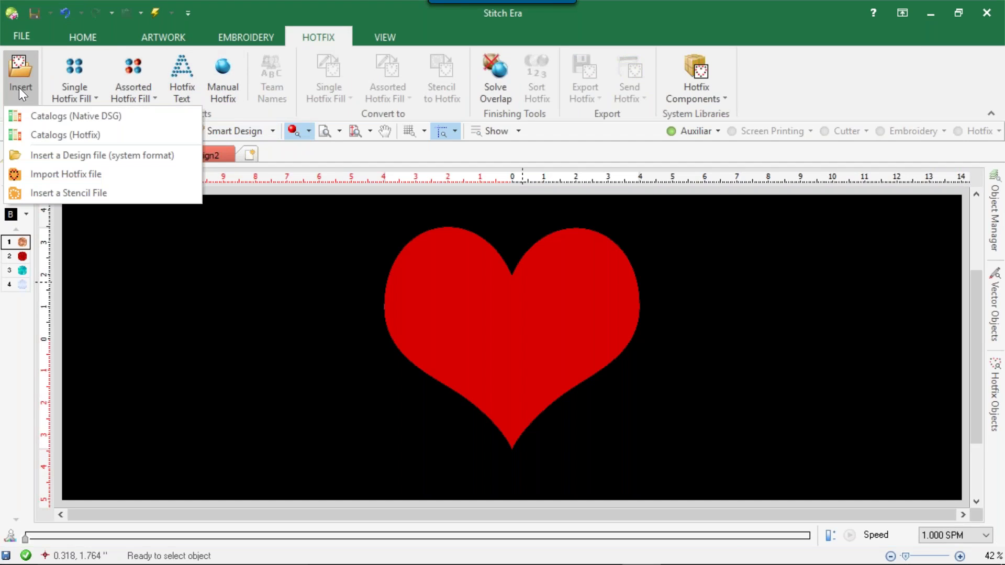
left_click(88, 192)
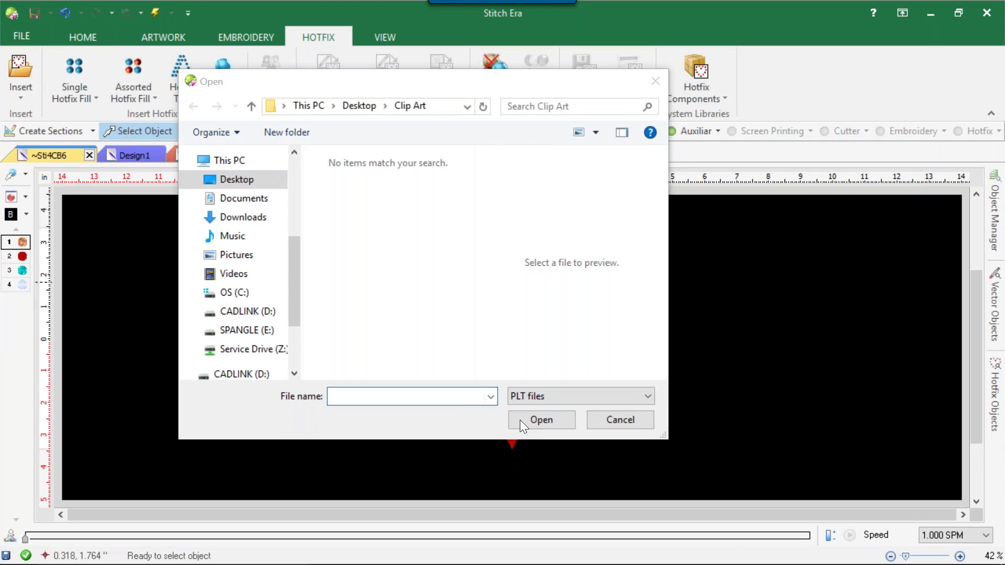
left_click(237, 179)
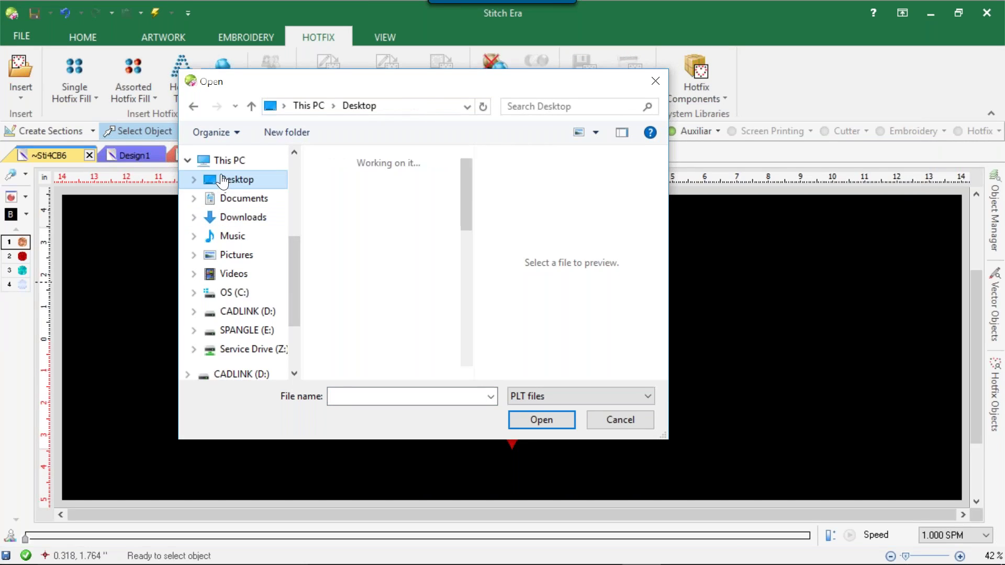
left_click_drag(469, 179, 439, 347)
Step: Search Windows for ".plt", dismiss the search, and cancel inserting a stencil file
mouse_move(105, 563)
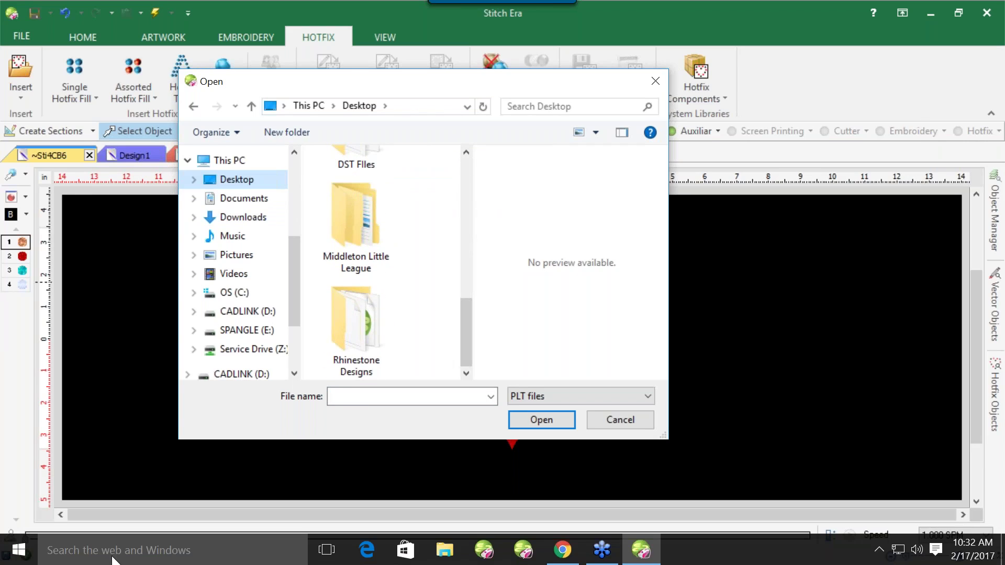
left_click(59, 554)
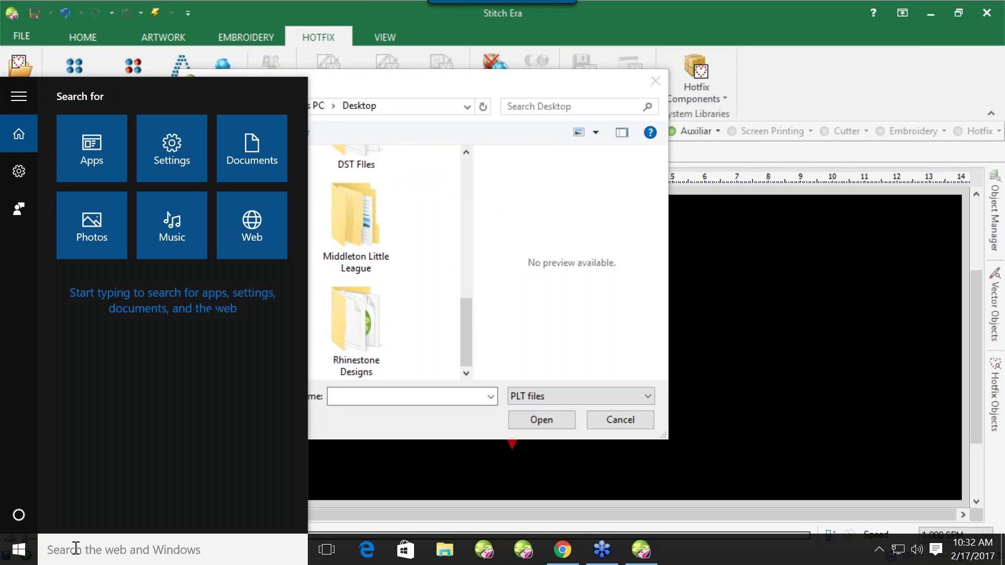
type(".plt")
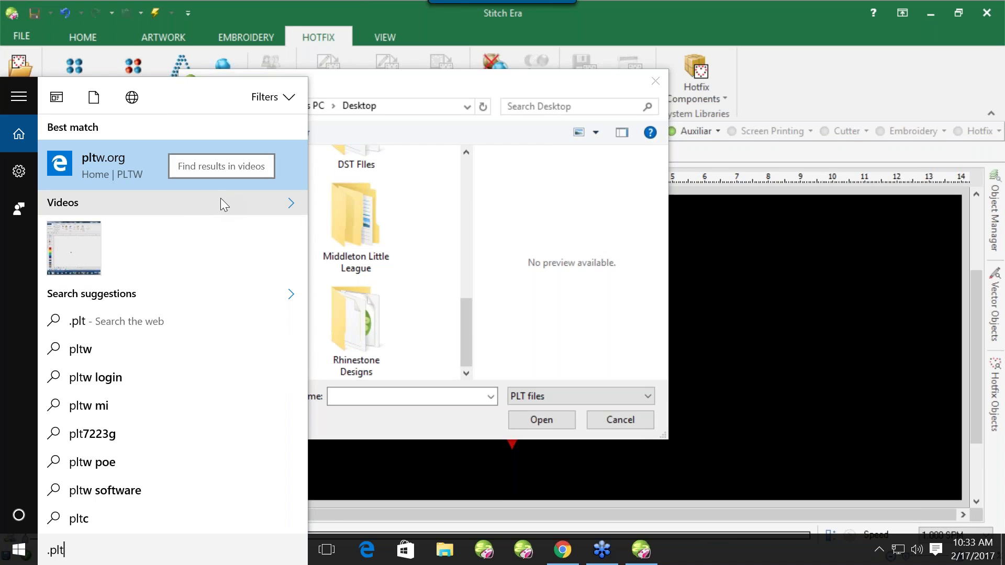
left_click(743, 208)
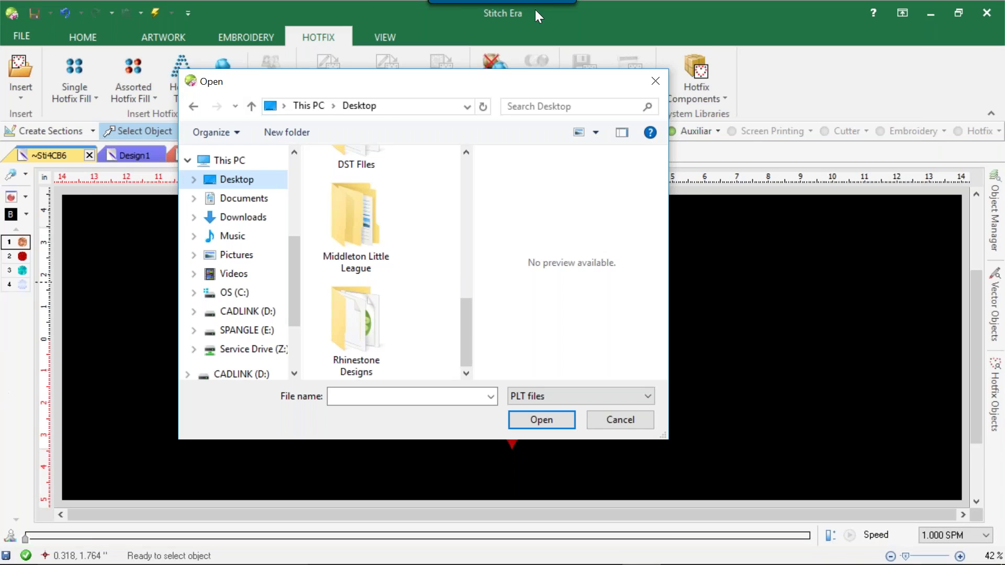
left_click(653, 81)
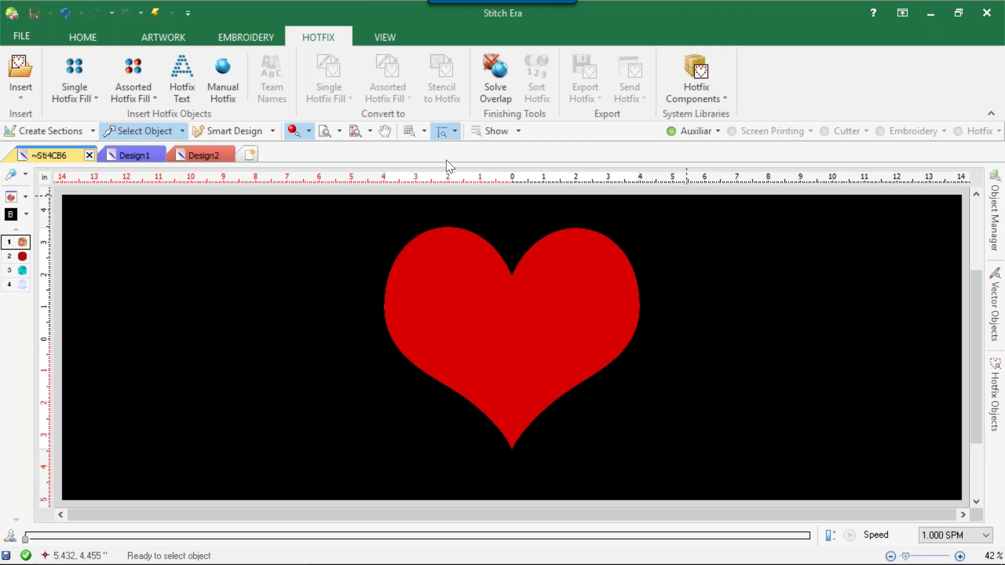
Step: Look at the design's Save and Export options, Print formats, and Information and Share options
left_click(31, 38)
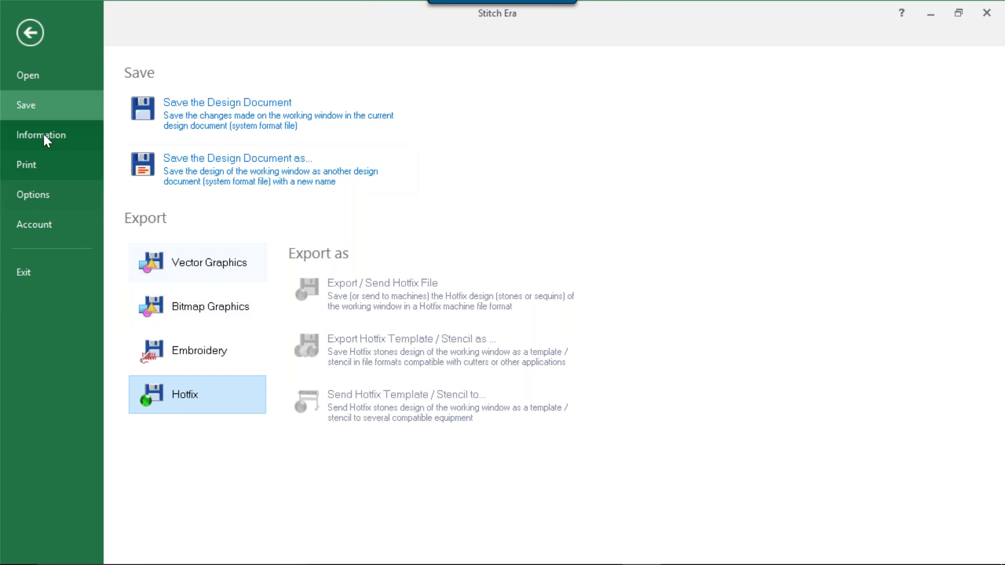
left_click(32, 162)
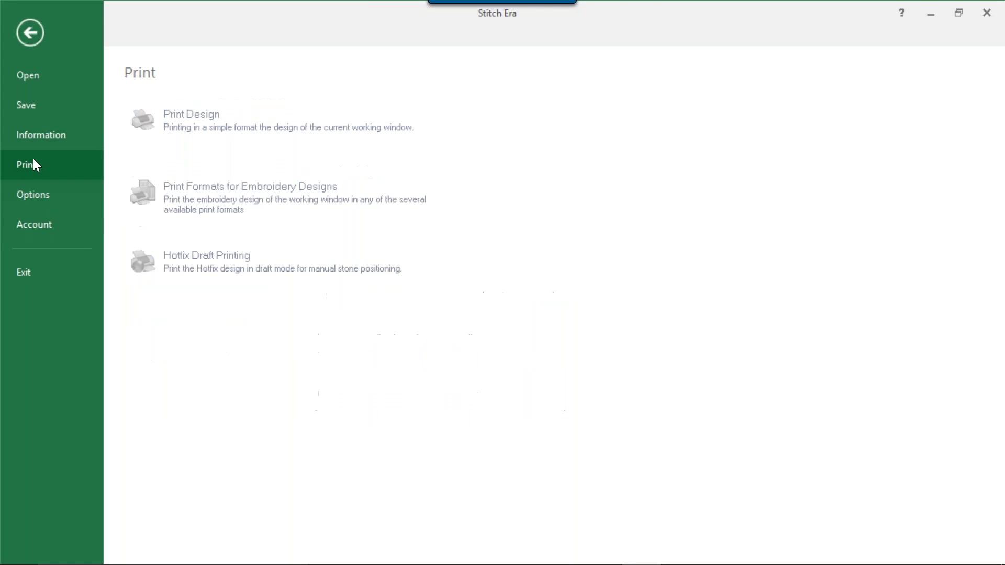
left_click(39, 136)
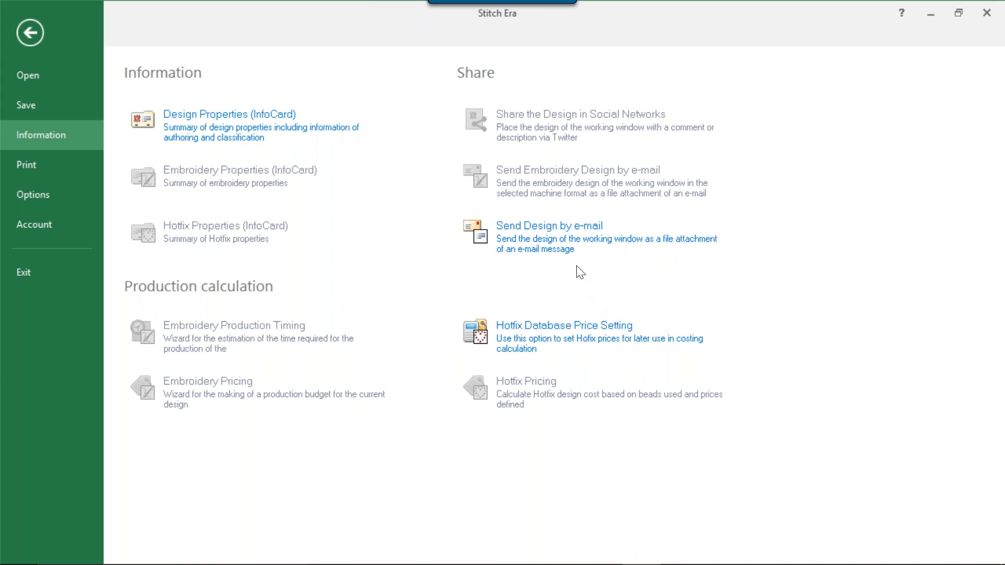
Step: Return to the design and delete the red heart from the work area
left_click(17, 32)
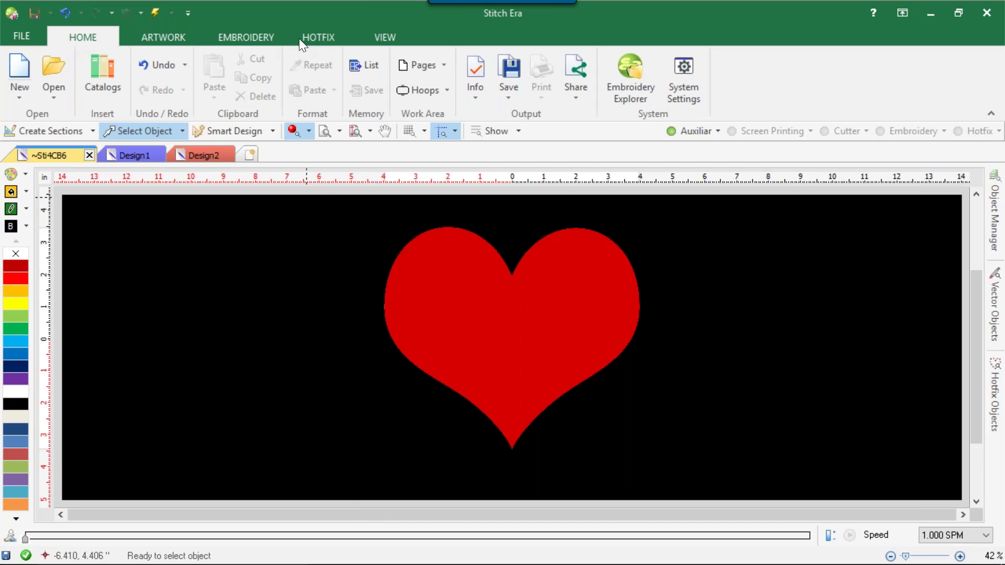
left_click(151, 36)
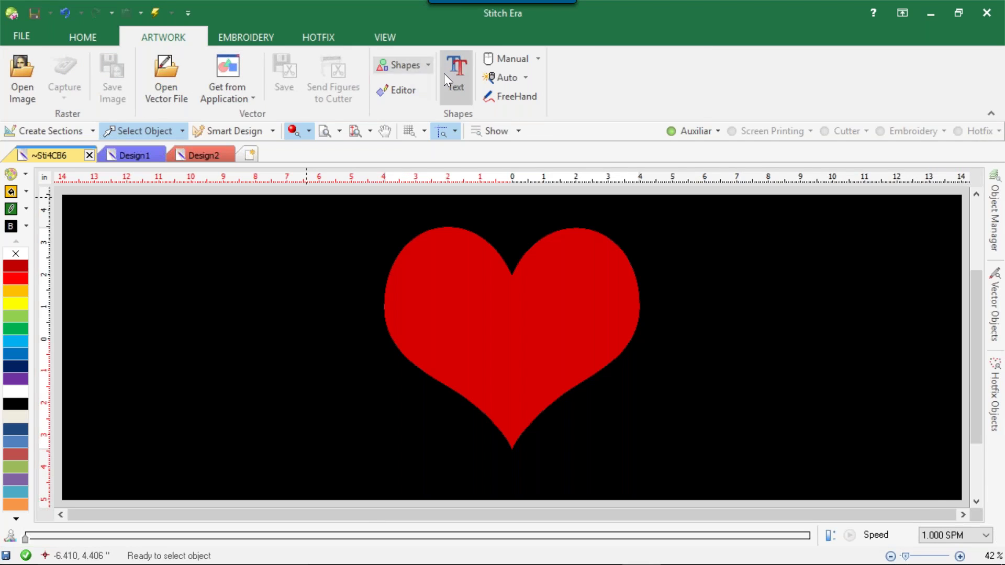
left_click(551, 331)
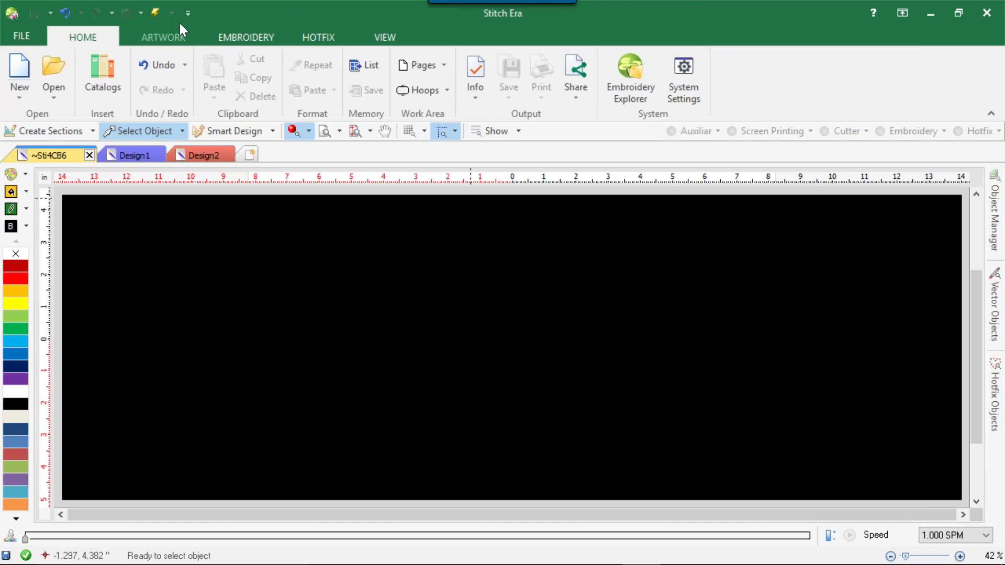
Step: Look at the artwork's basic and advanced shapes and the Math Figures editor, and close the editor without adding anything
left_click(169, 32)
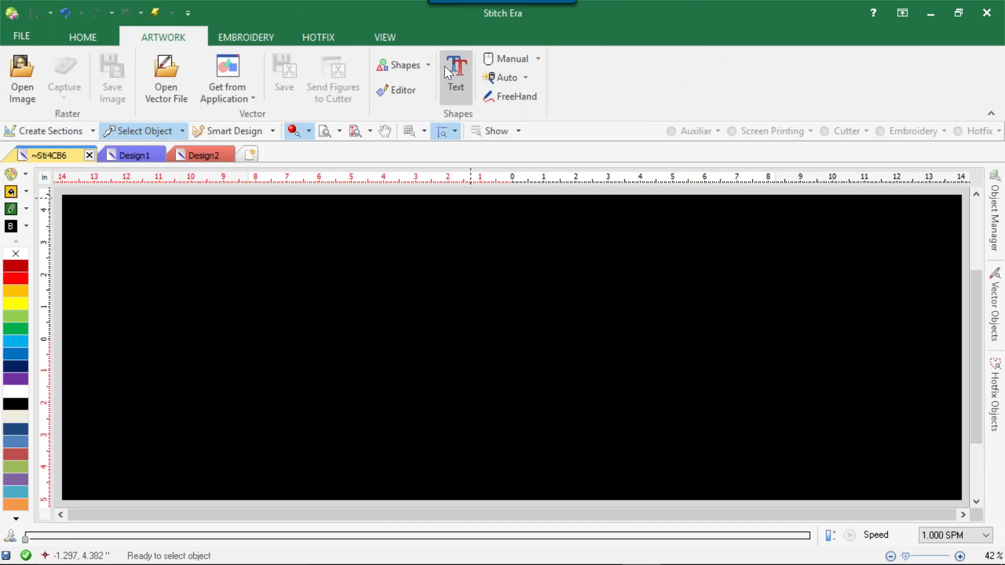
left_click(428, 61)
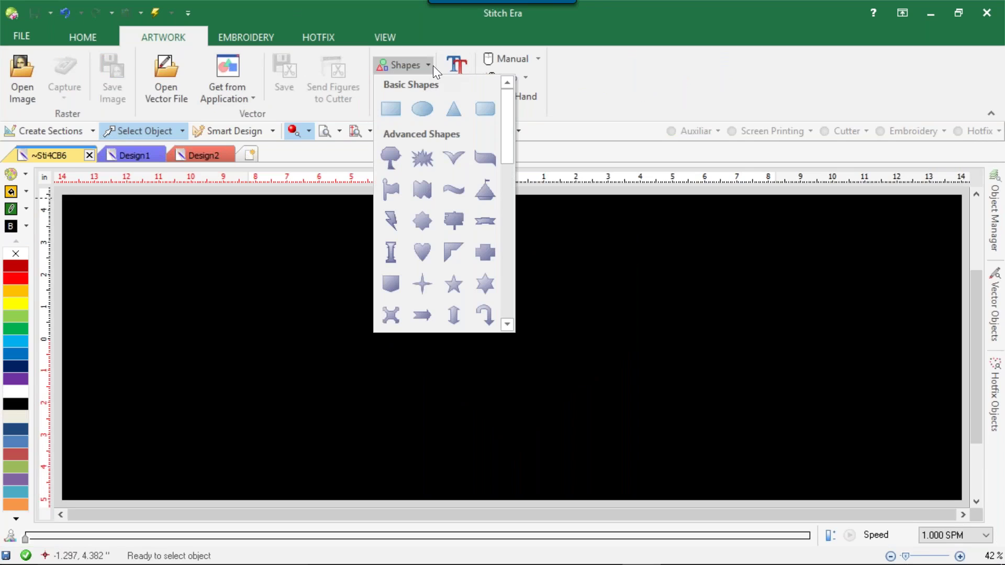
left_click(429, 64)
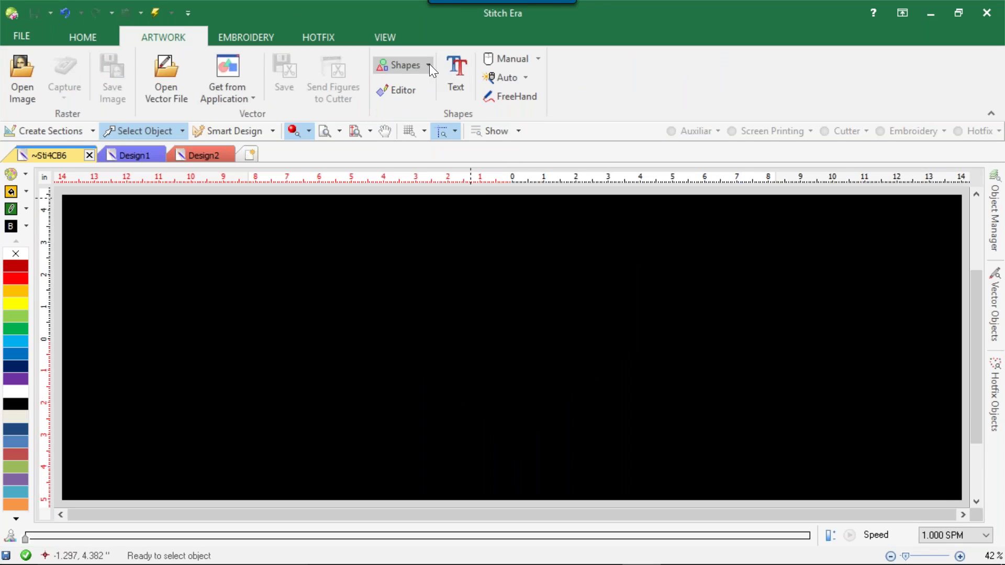
left_click(415, 90)
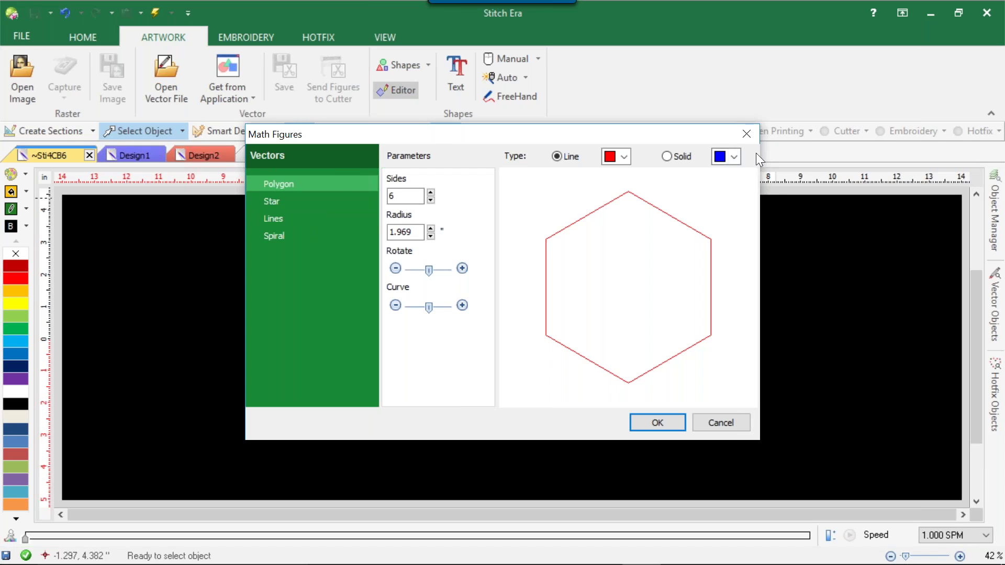
left_click(746, 136)
Step: Add the vector text "ColDesi" in the Buttercup Sample font at a height of 1.50 inches
left_click(451, 71)
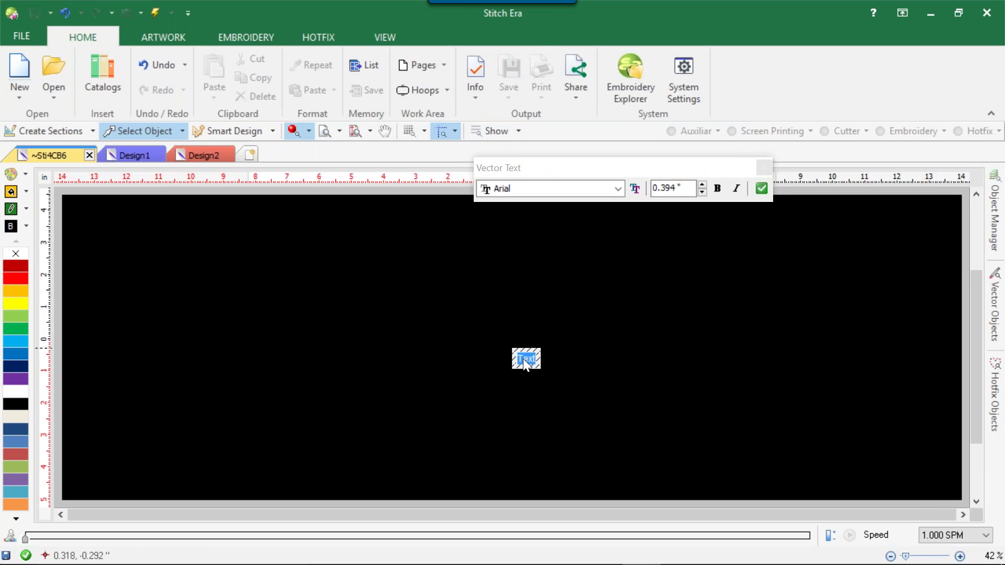
type("ColDesi")
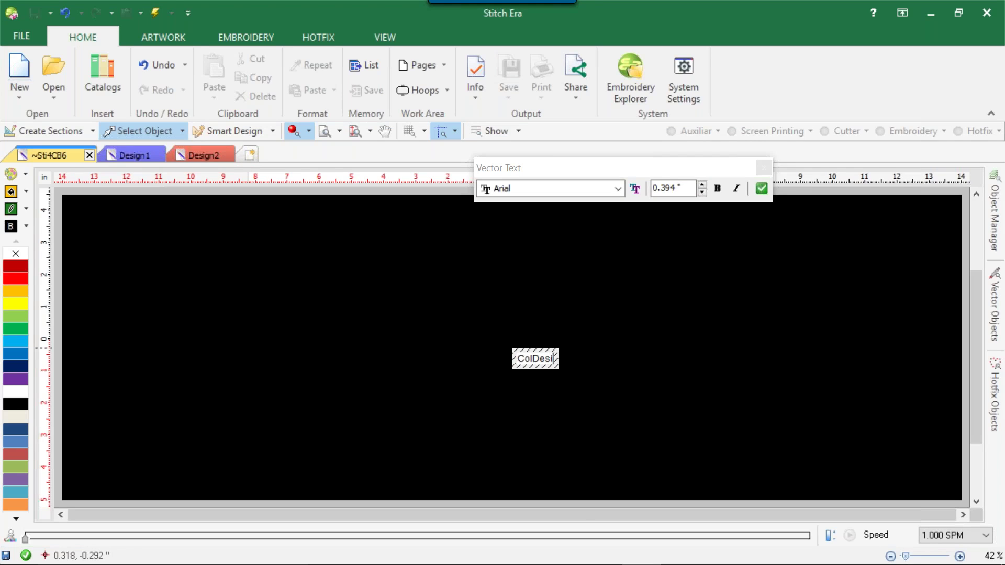
left_click(542, 190)
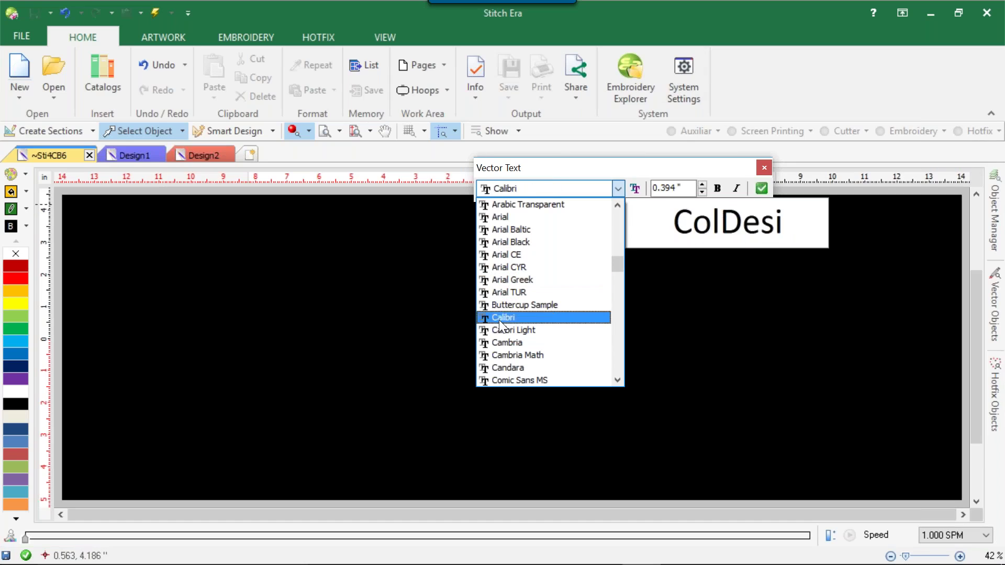
left_click(504, 305)
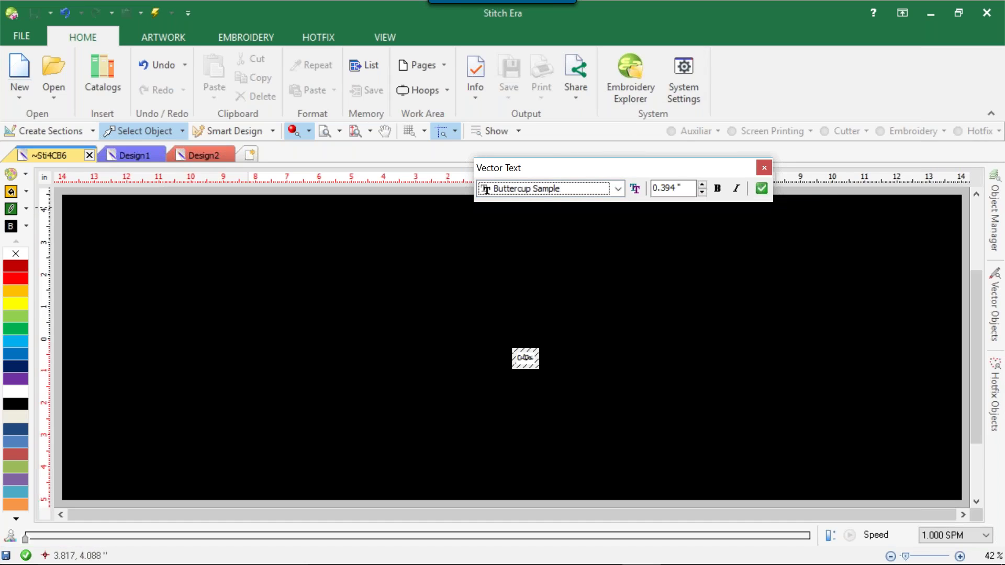
double_click(675, 188)
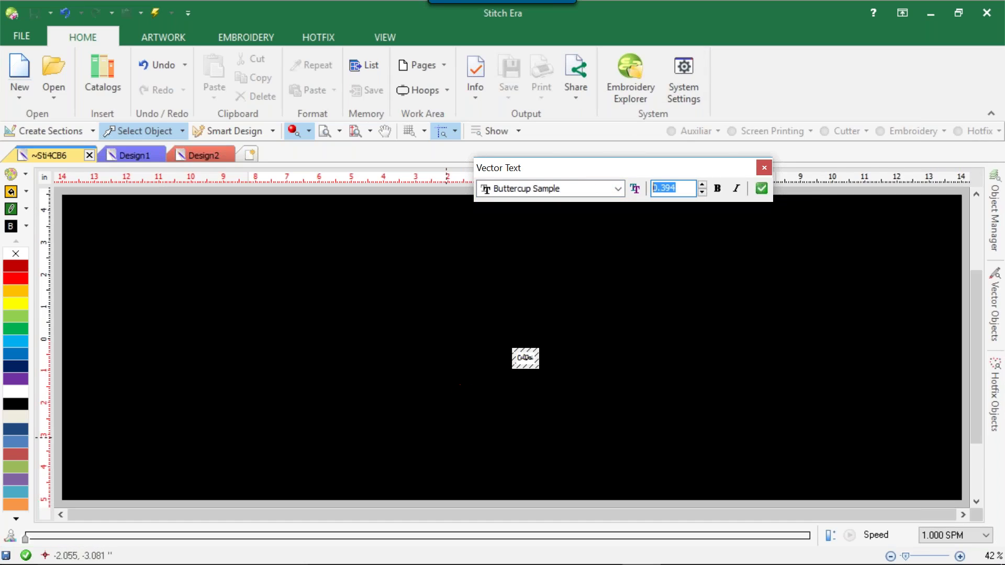
type("1.50")
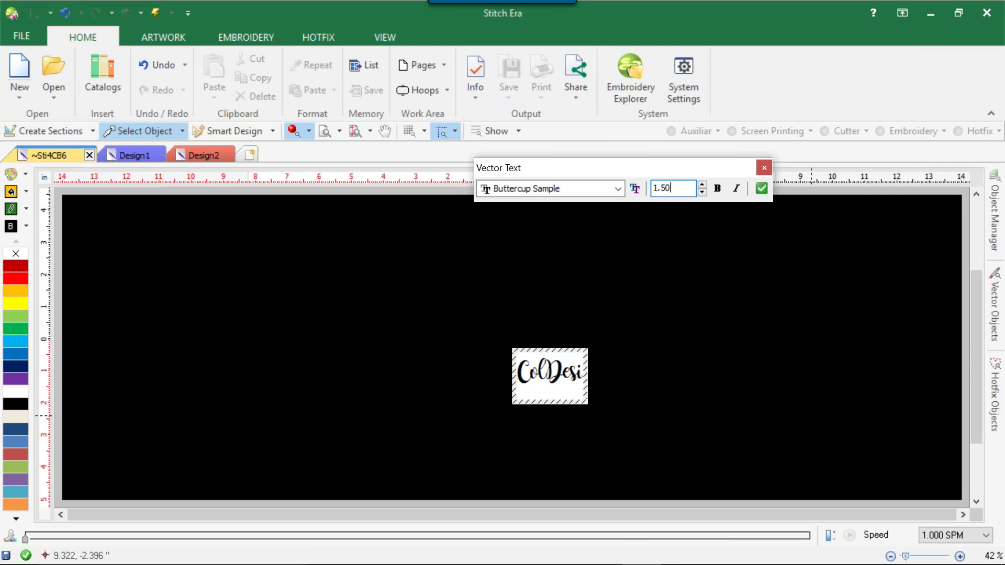
left_click(762, 188)
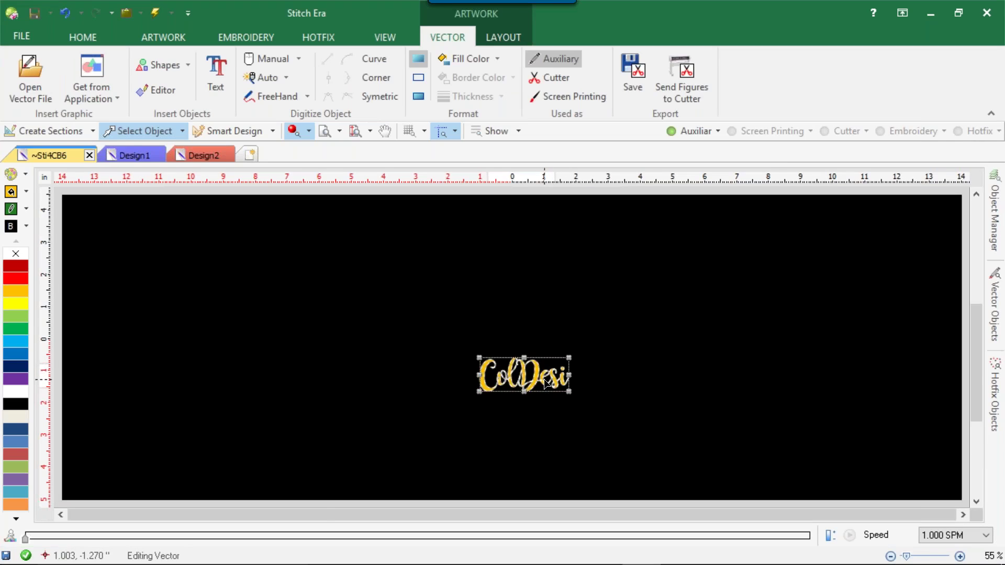
Step: Enlarge the ColDesi lettering proportionally to about 4.4 inches wide and deselect it
scroll(553, 363, "up", 4)
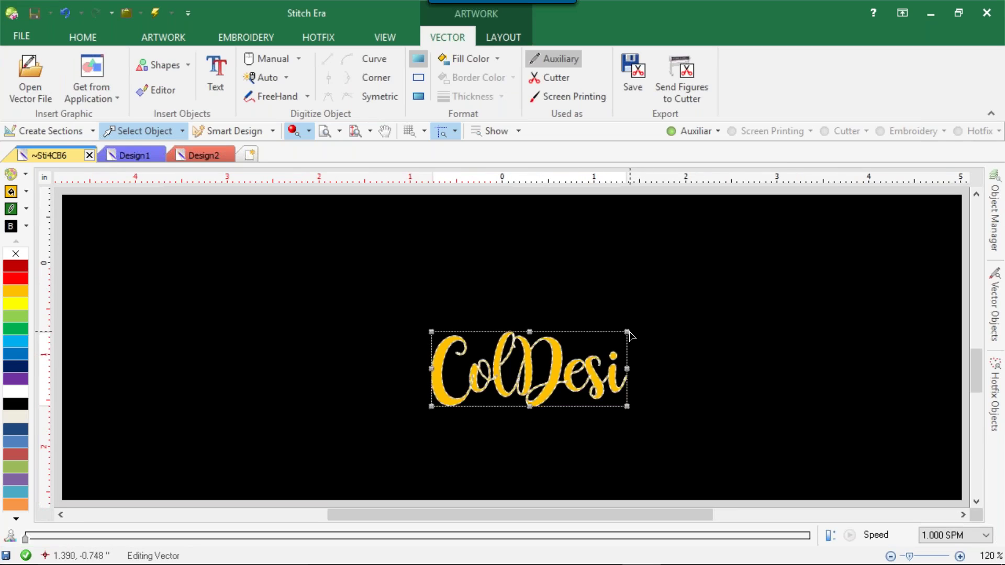
left_click_drag(627, 330, 750, 287)
left_click(754, 288)
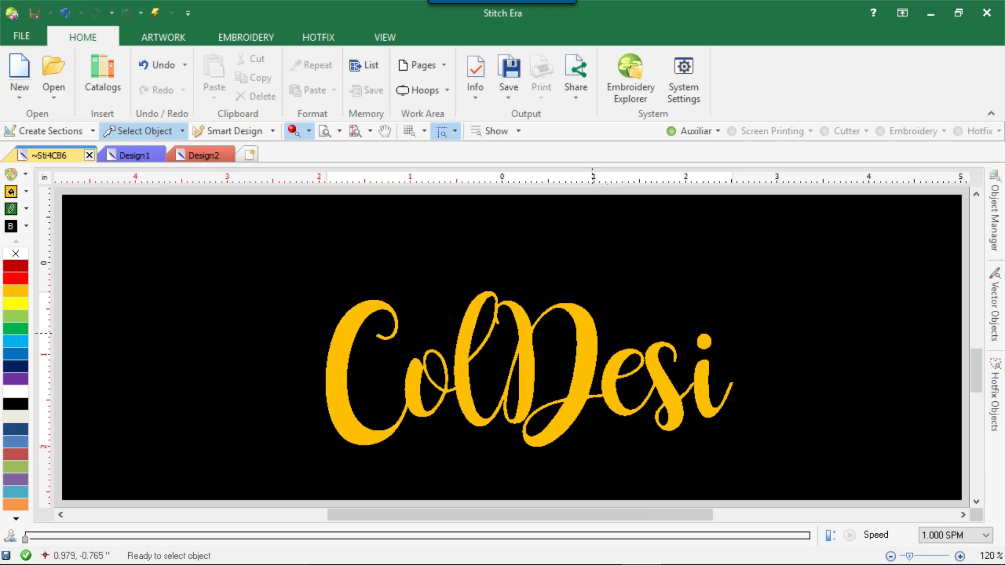
Step: Ungroup the ColDesi lettering into separate vectors
left_click(572, 382)
scroll(567, 392, "up", 5)
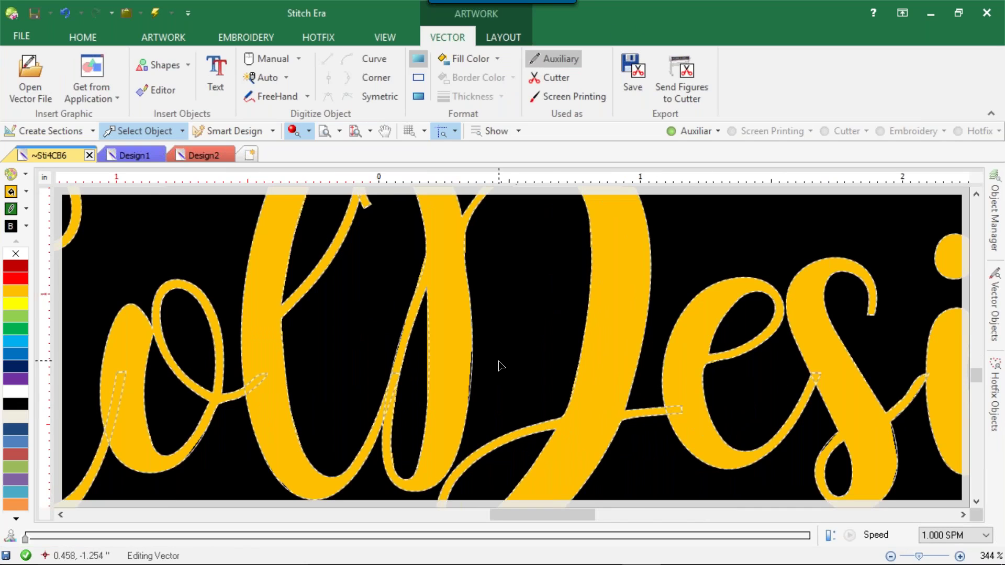
right_click(608, 337)
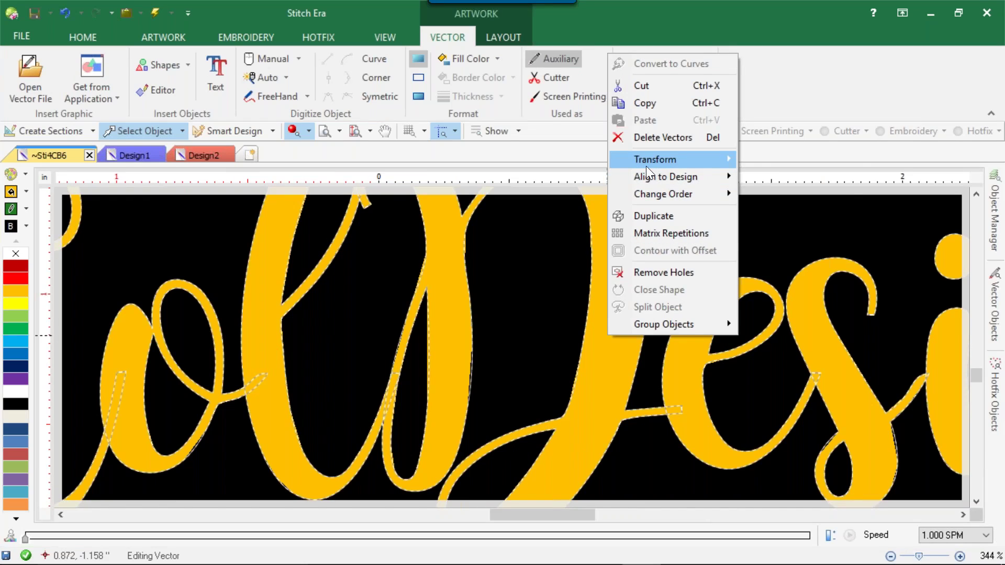
mouse_move(664, 167)
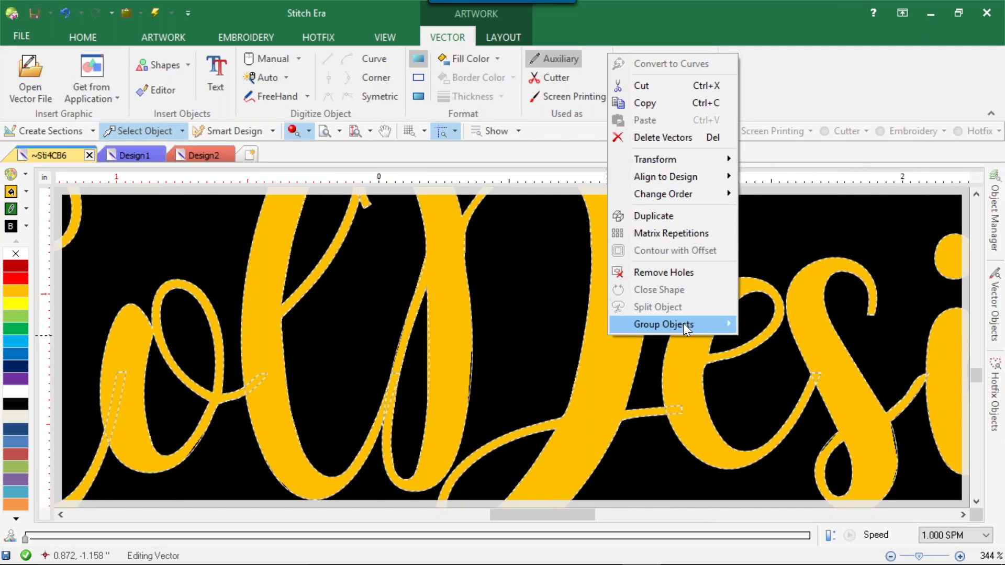
mouse_move(698, 324)
left_click(777, 341)
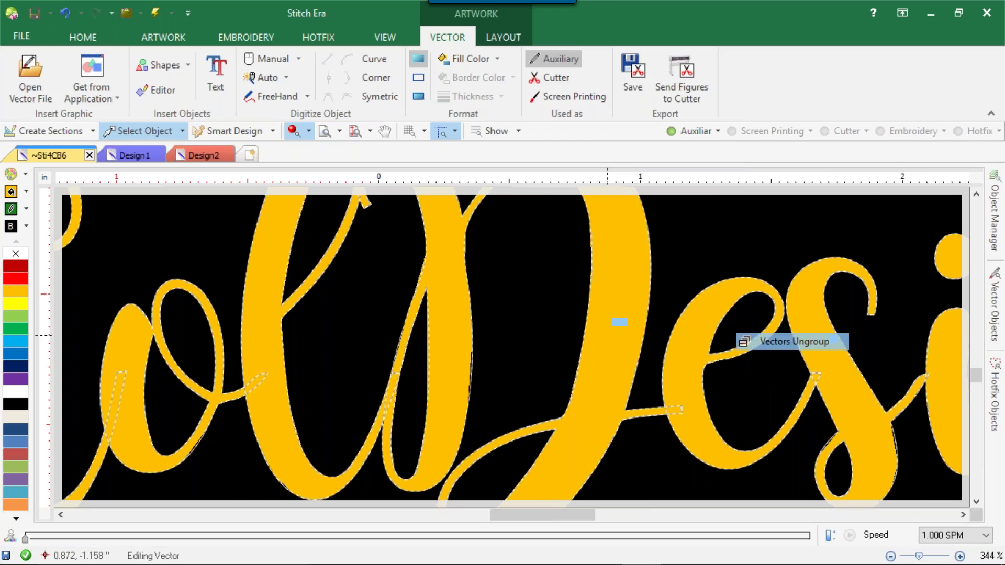
Step: Combine the overlapping ColDesi letters with the Addition operation and deselect them
right_click(617, 362)
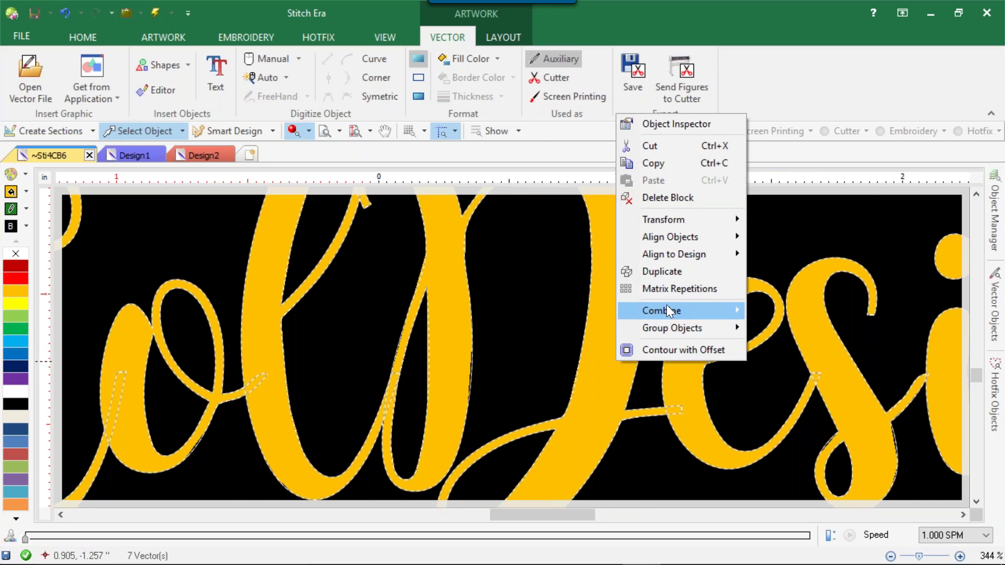
mouse_move(667, 309)
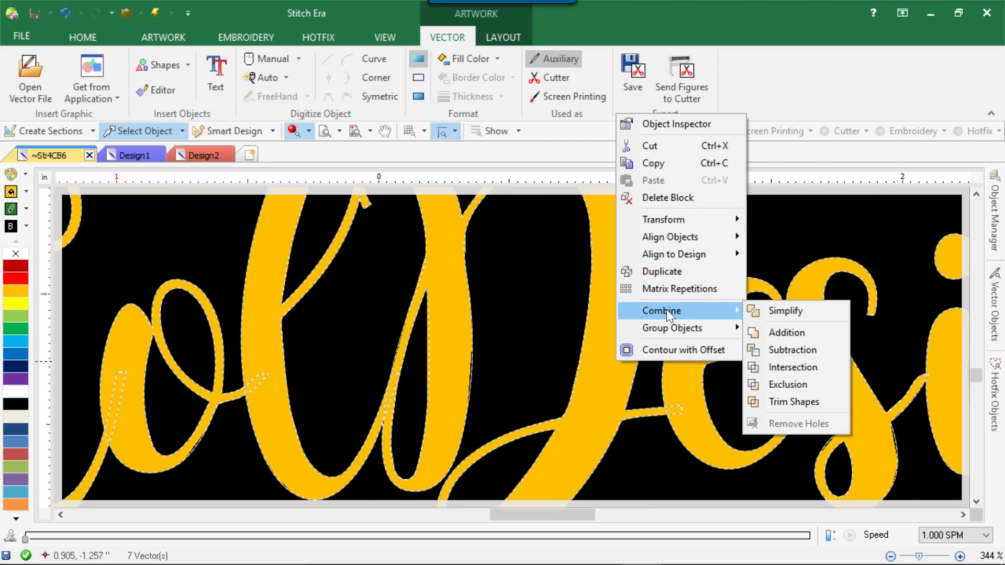
left_click(800, 333)
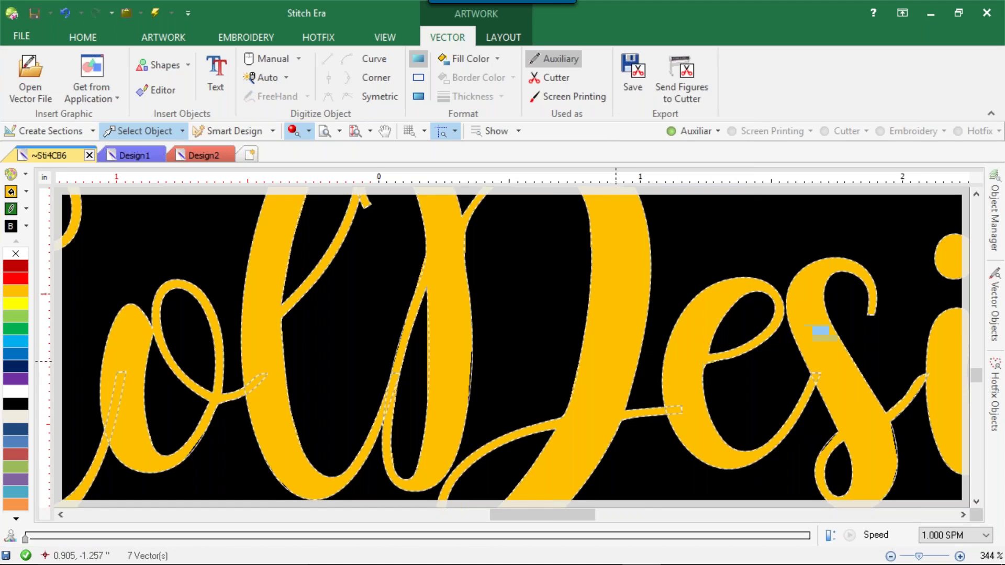
scroll(691, 393, "down", 6)
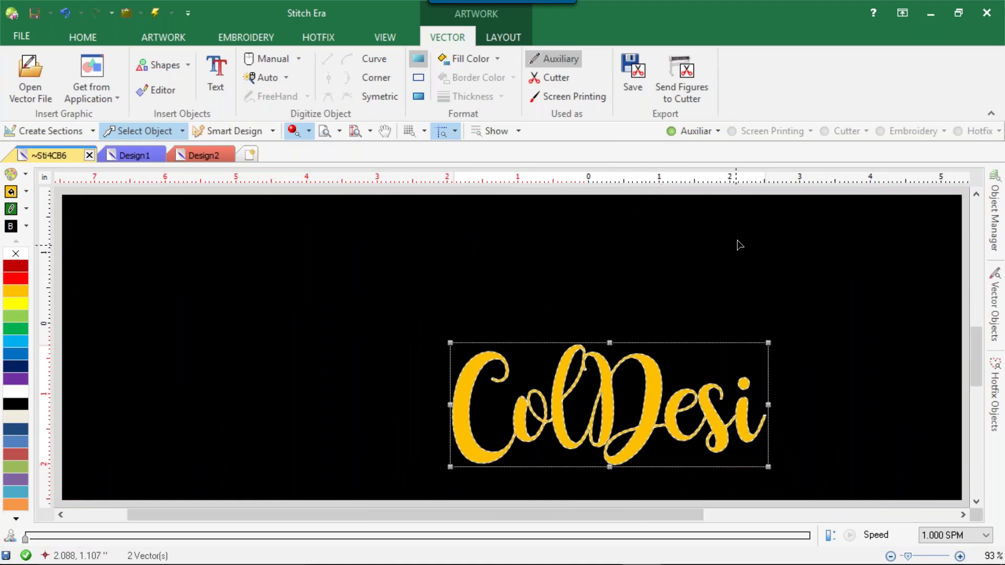
left_click(669, 426)
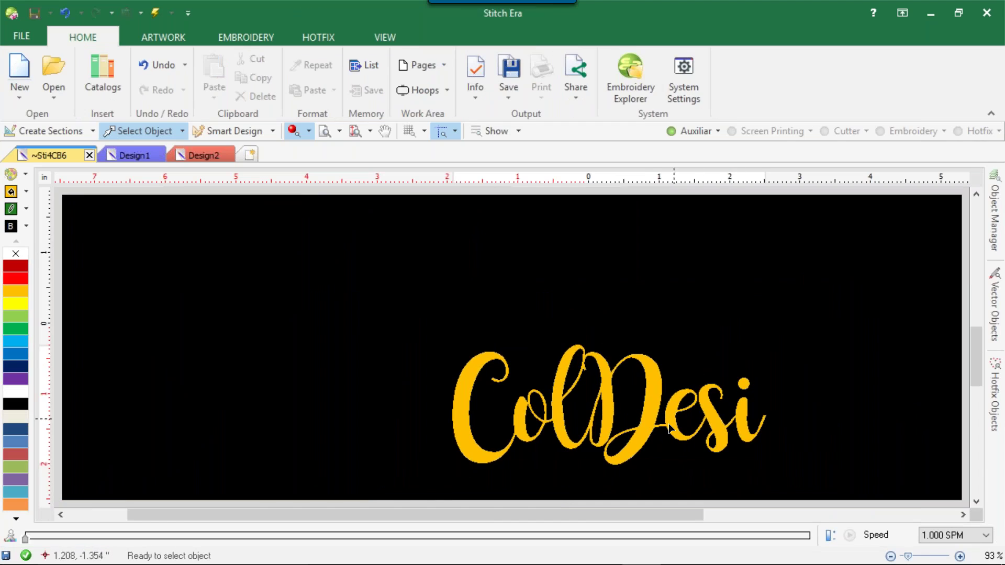
Step: Move the combined lettering about 1 inch left and 1.25 inches up, leaving the dot of the i behind
left_click(649, 388)
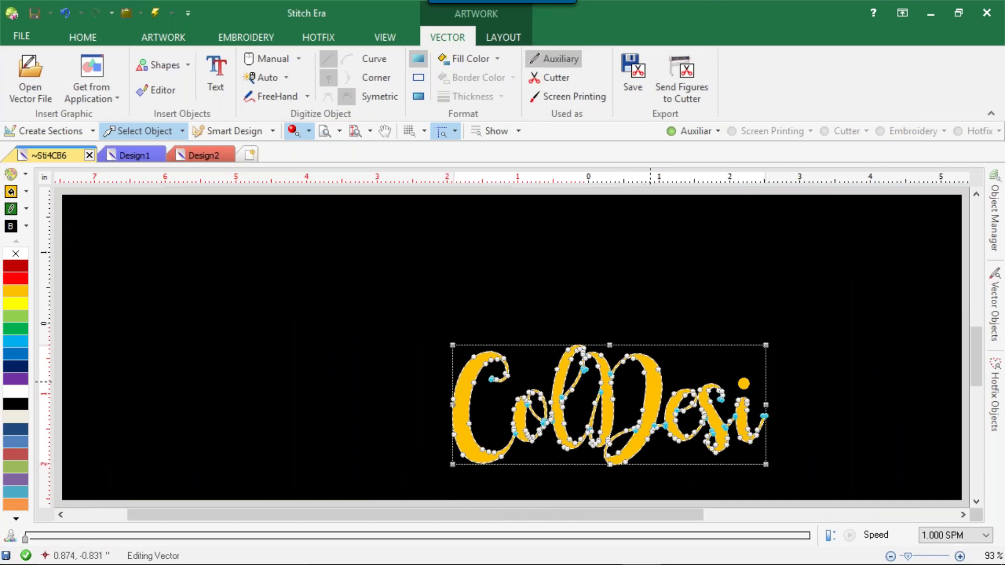
left_click_drag(652, 373, 583, 293)
left_click(752, 318)
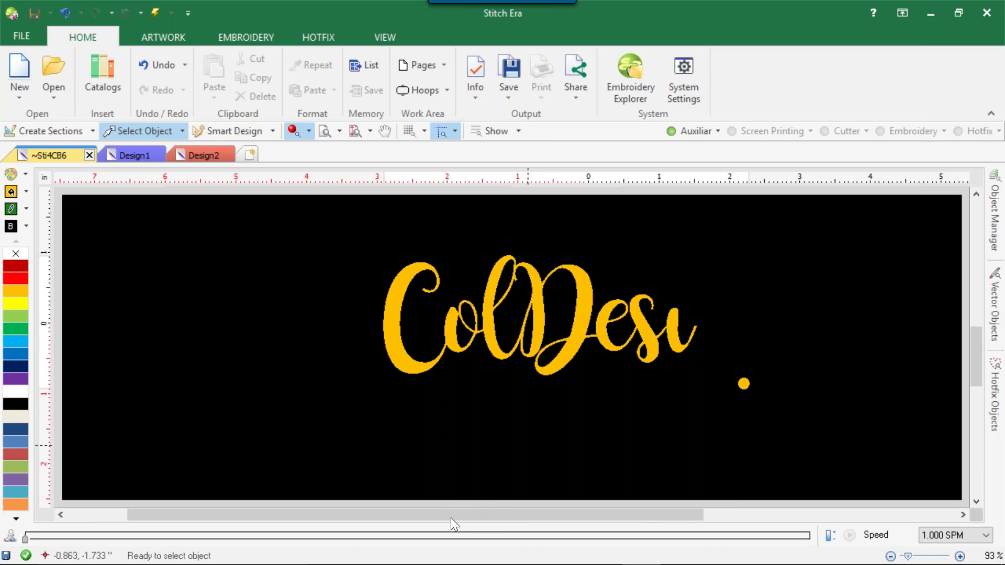
Step: Delete the combined ColDesi lettering and the separate dot of the i
mouse_move(451, 563)
left_click(491, 303)
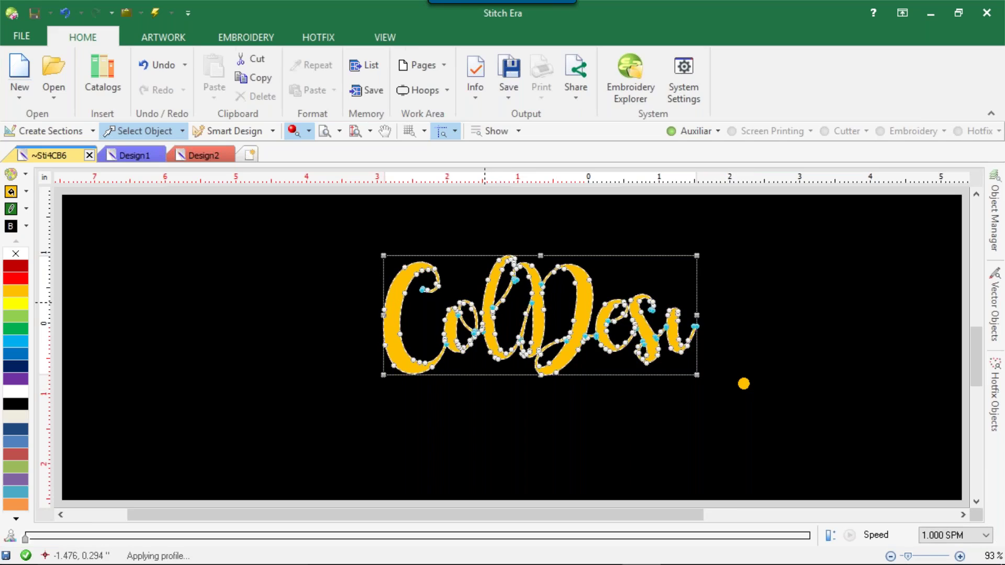
left_click(726, 314)
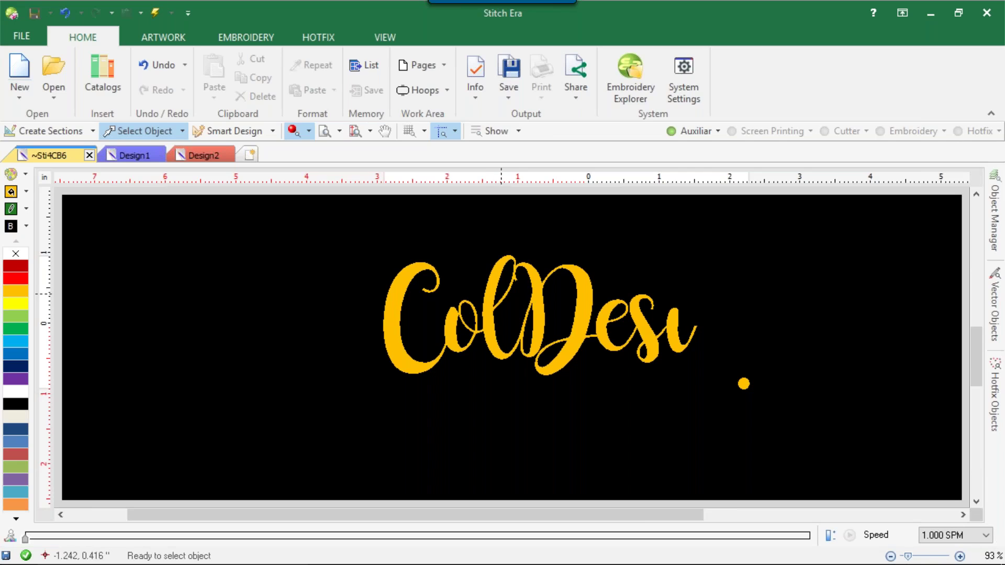
left_click(516, 259)
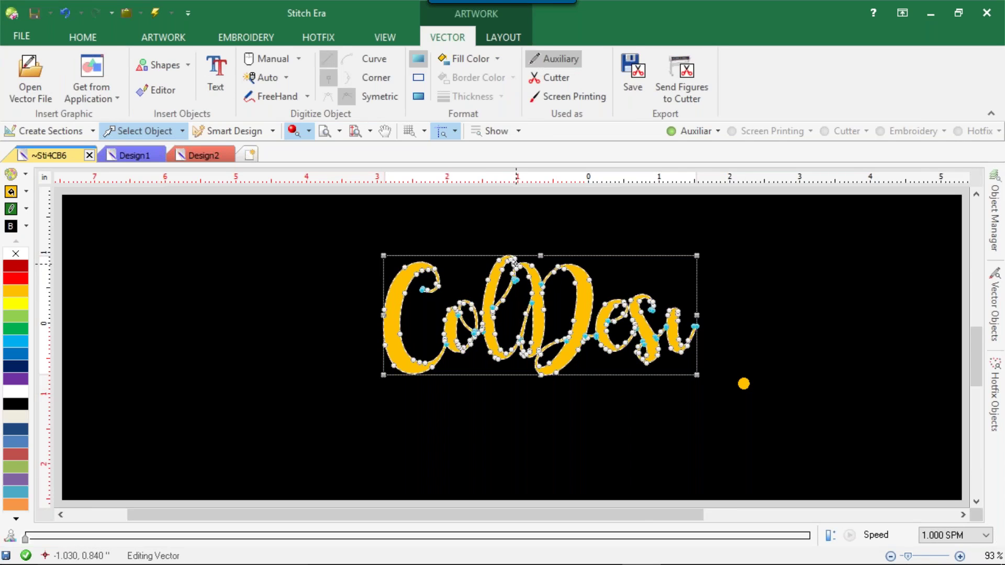
key("Delete")
left_click(744, 383)
key("Delete")
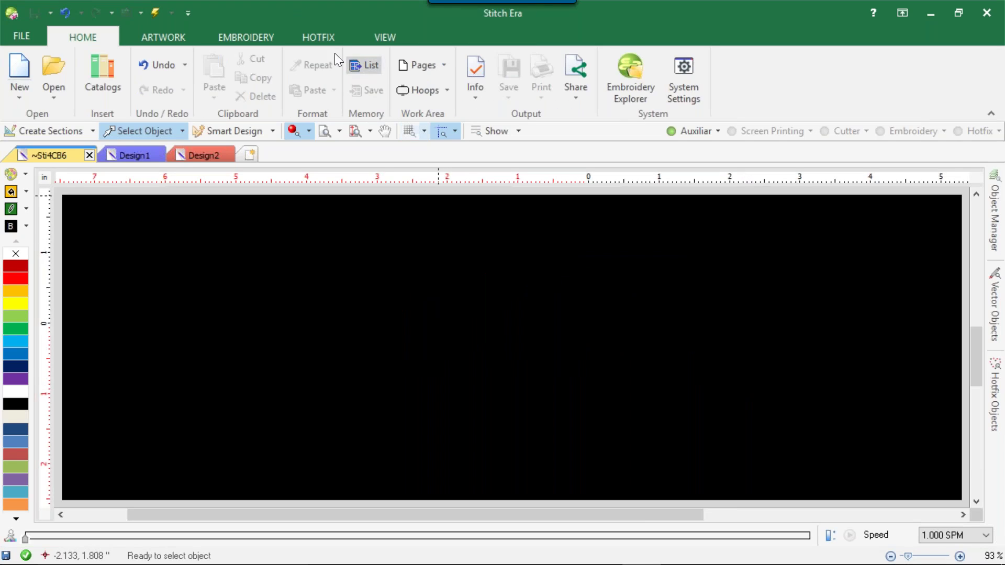
Step: Look through the catalog of machine-format Hotfix designs and close it without inserting a design
left_click(165, 37)
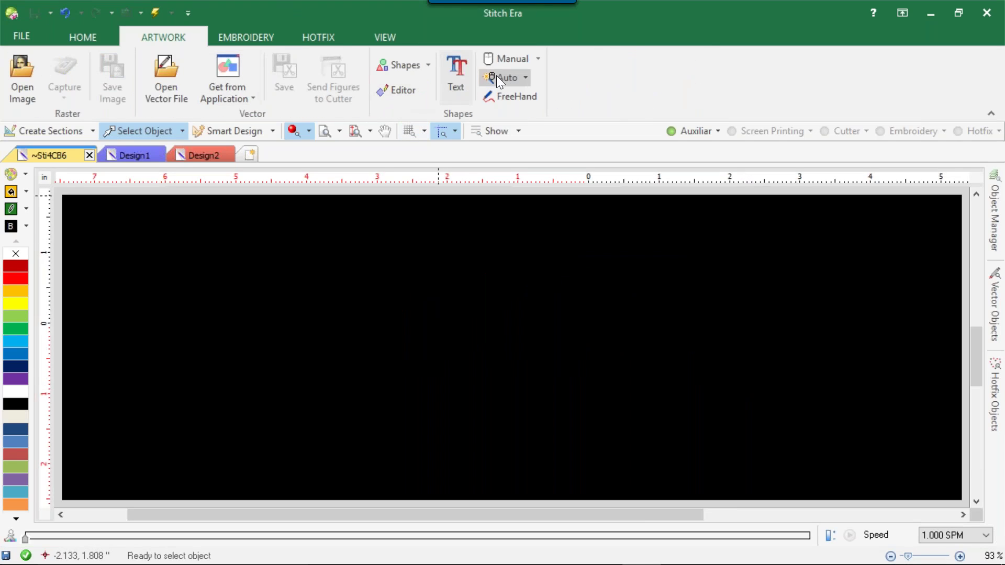
left_click(305, 30)
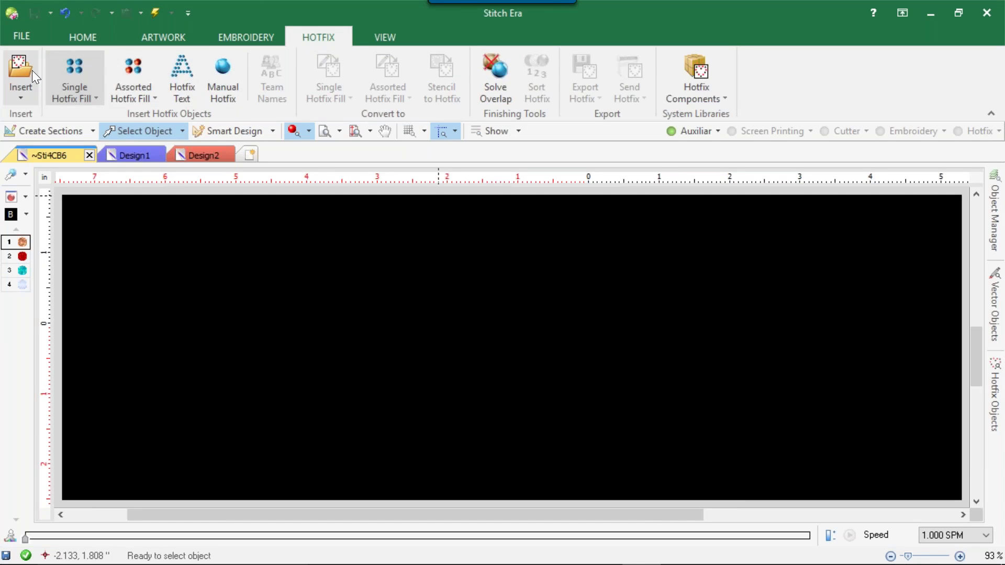
left_click(17, 76)
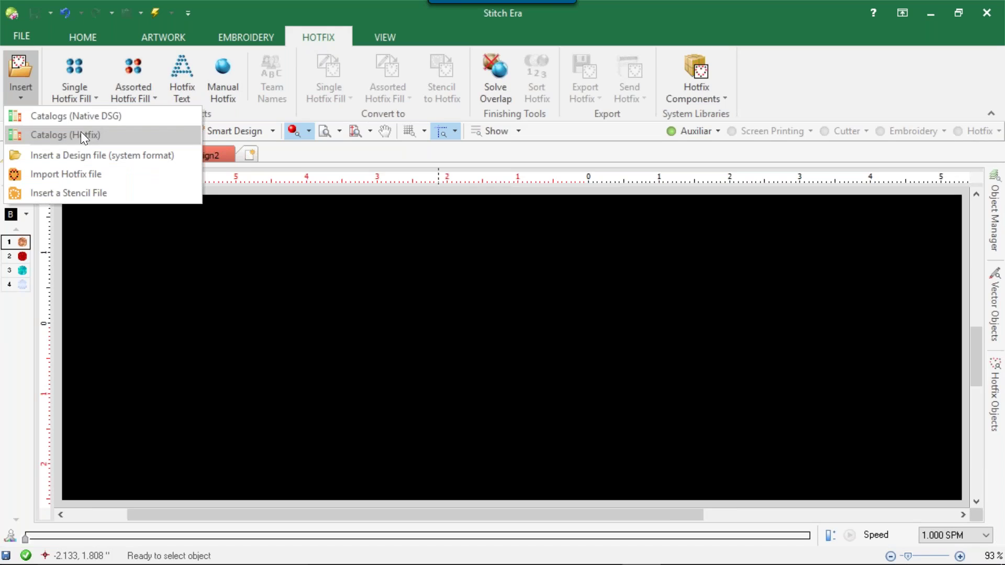
left_click(78, 135)
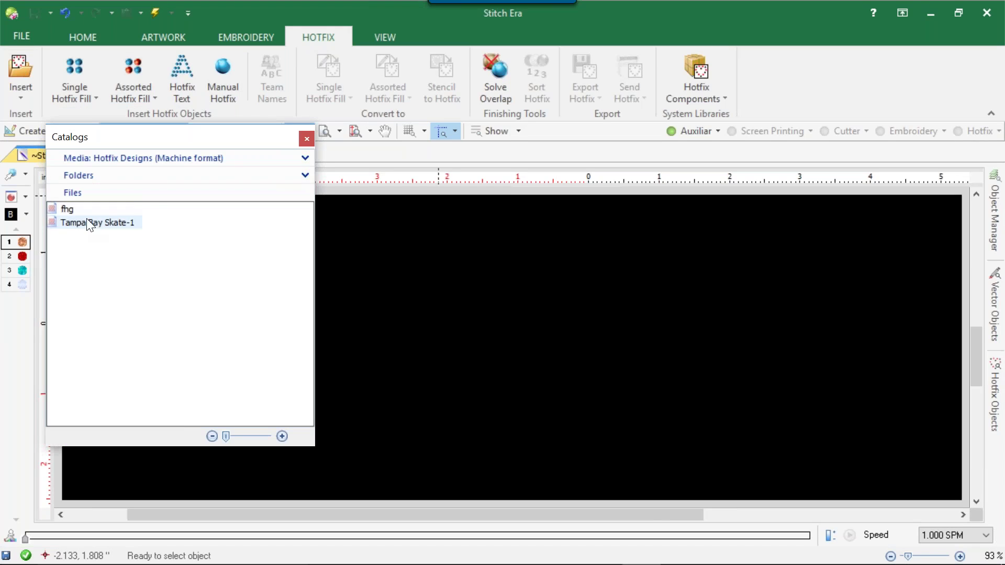
left_click(305, 139)
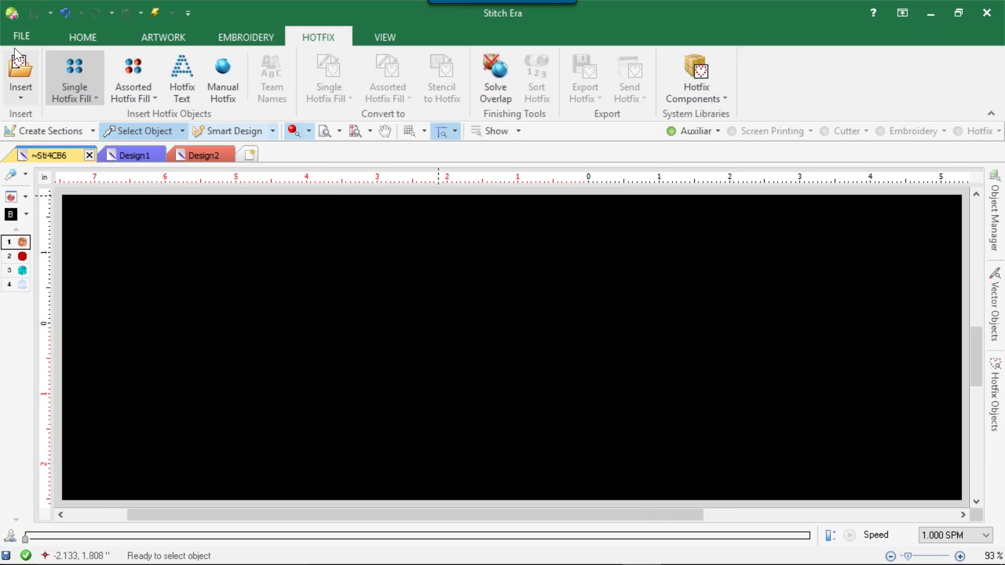
Step: View the file selection dialogs for importing a Hotfix file and inserting a stencil file, cancelling each one
left_click(22, 97)
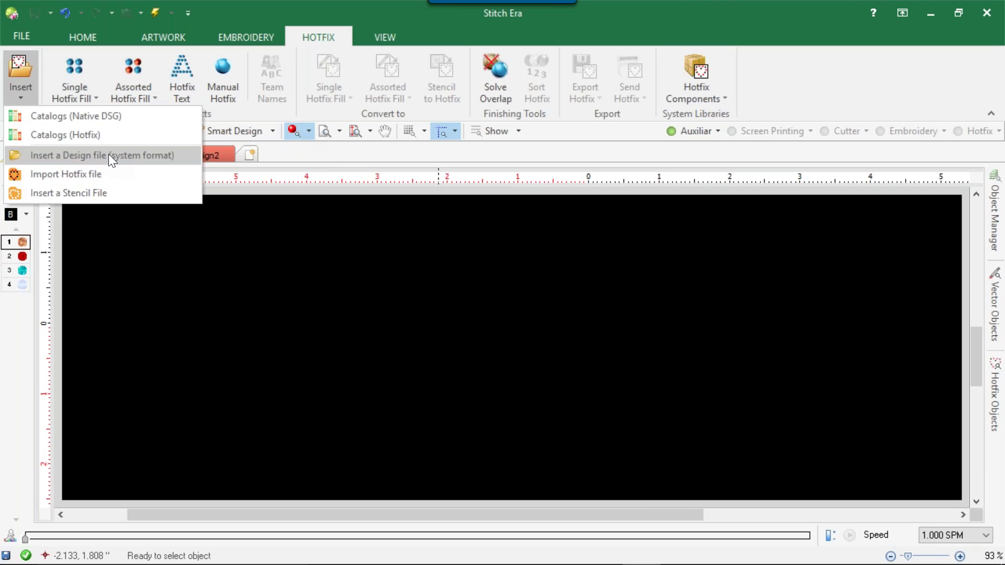
left_click(87, 177)
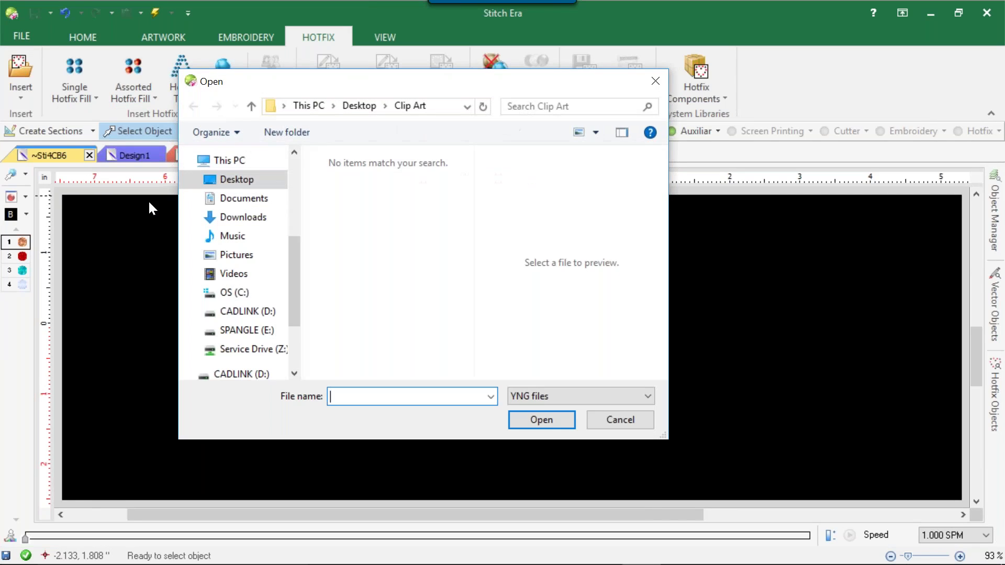
left_click(622, 421)
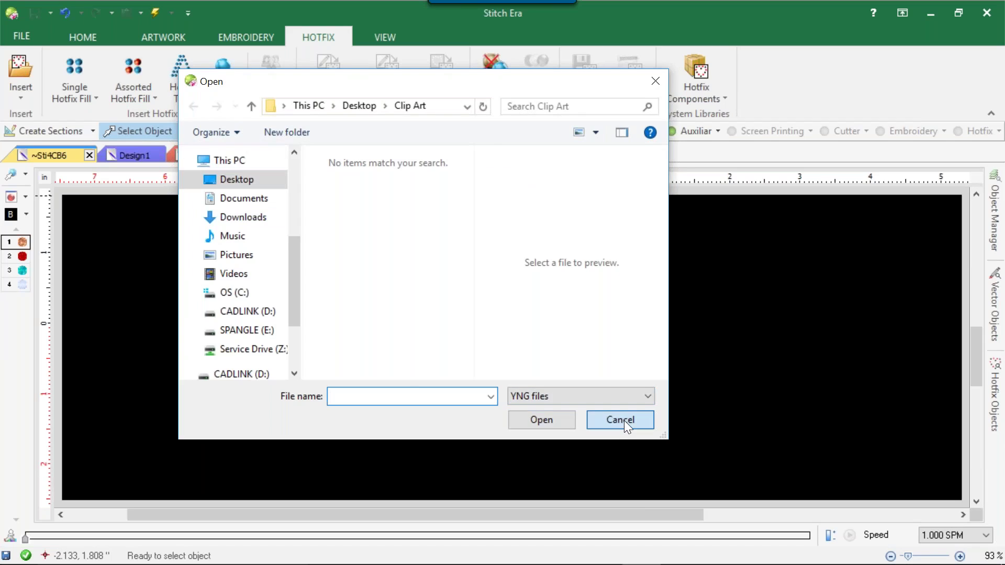
left_click(21, 92)
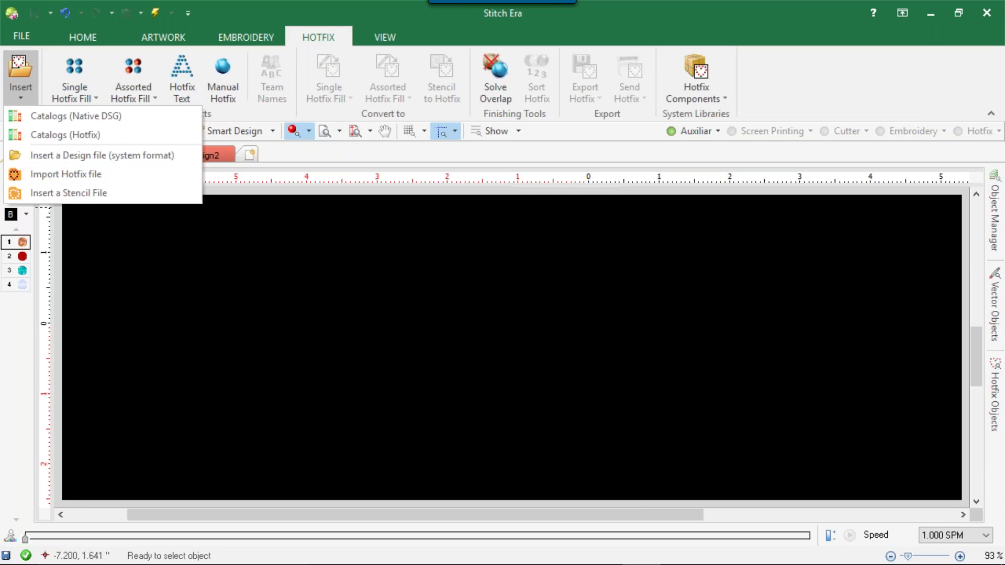
left_click(92, 193)
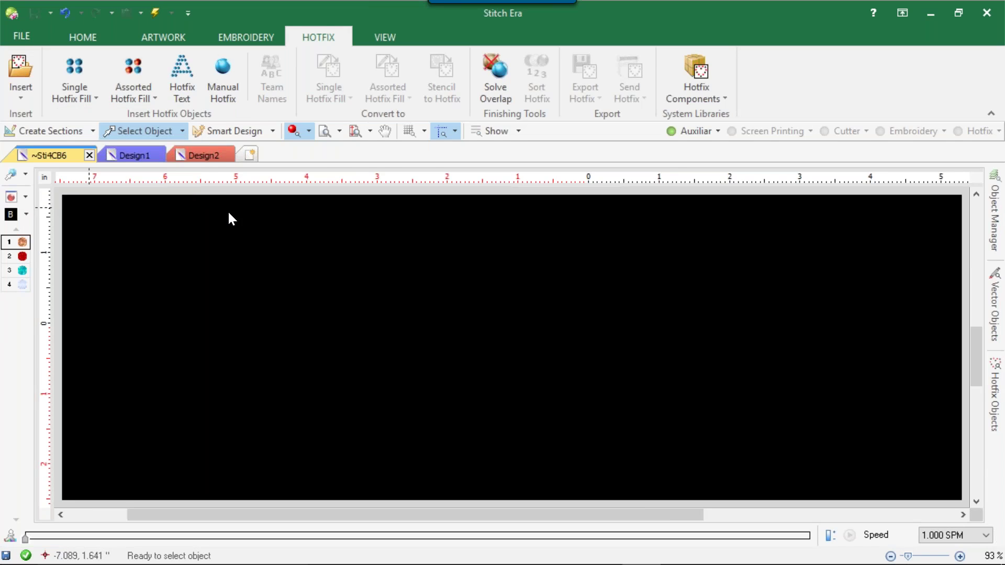
left_click(603, 419)
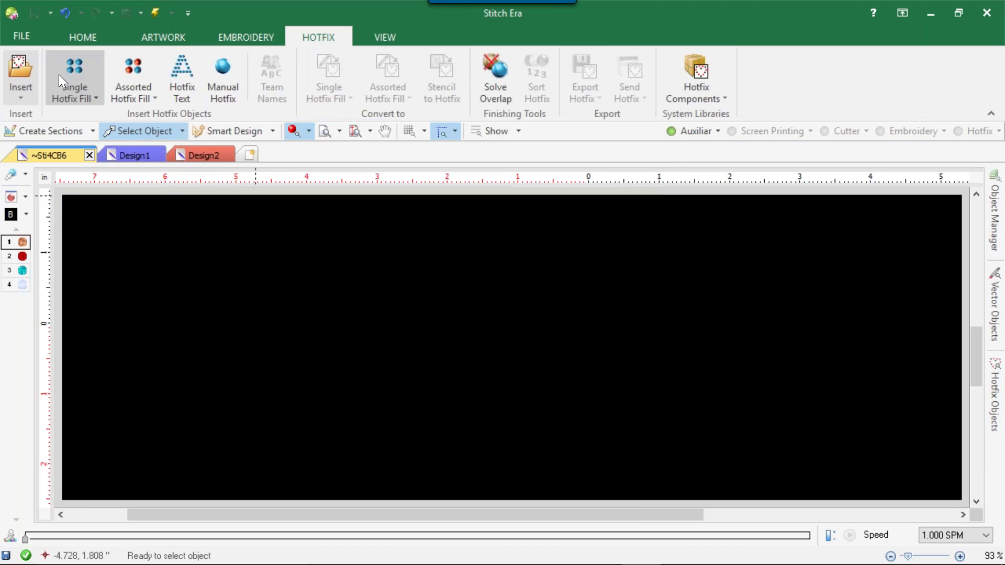
Step: Review the fill types offered for single Hotfix and assorted Hotfix objects
left_click(74, 62)
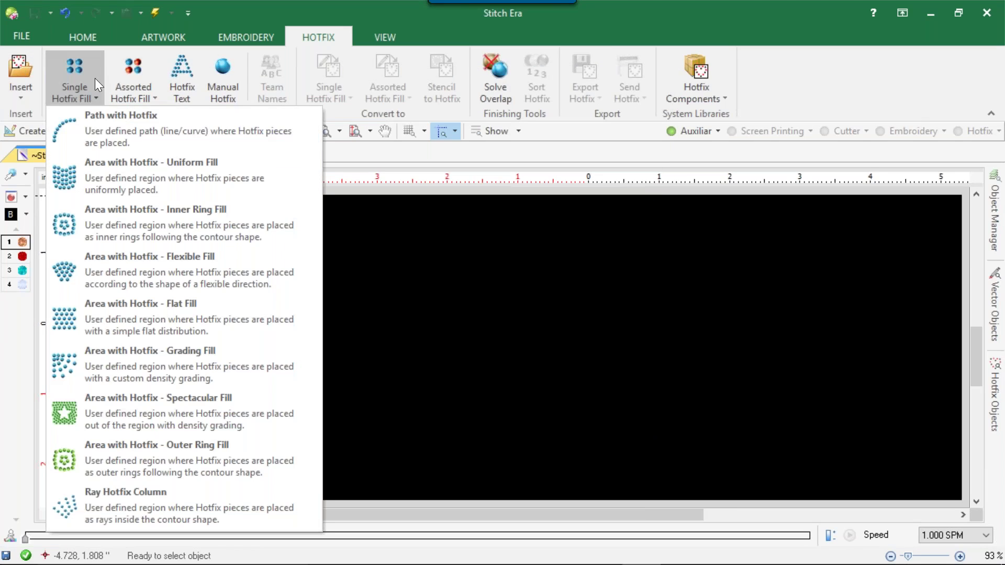
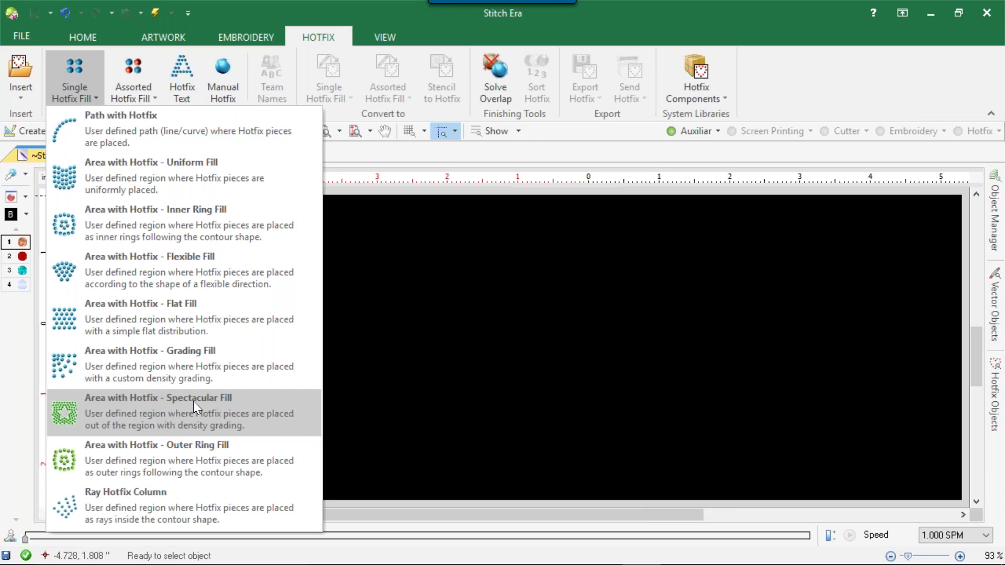
left_click(140, 72)
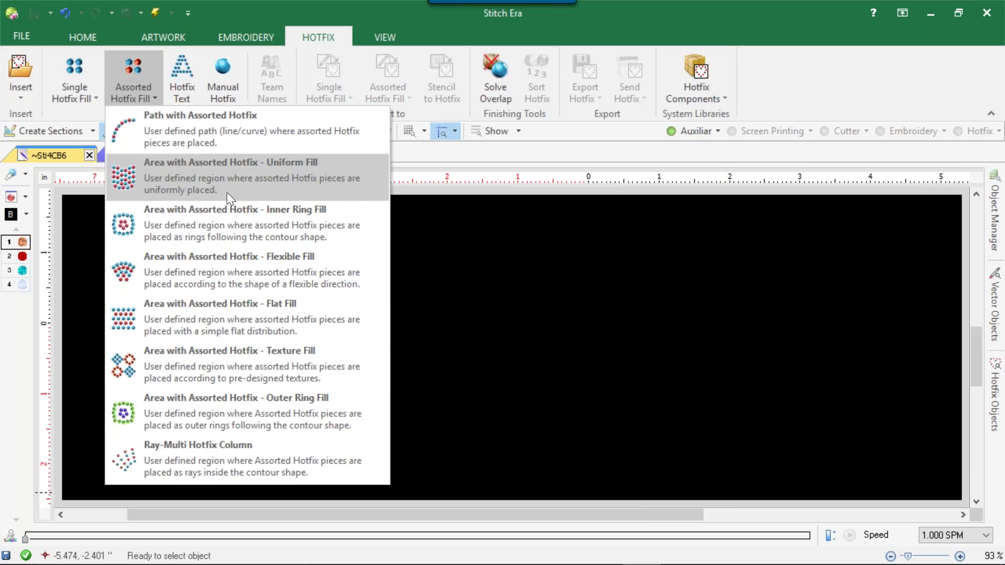
Step: Start a Hotfix text object with a digitized font and browse the full list of digitized fonts
left_click(183, 68)
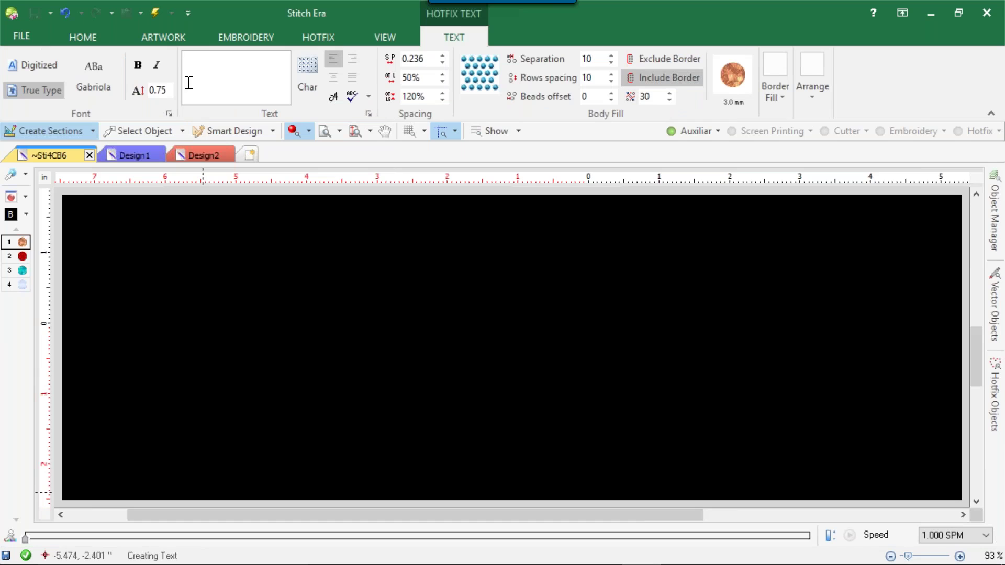
left_click(54, 65)
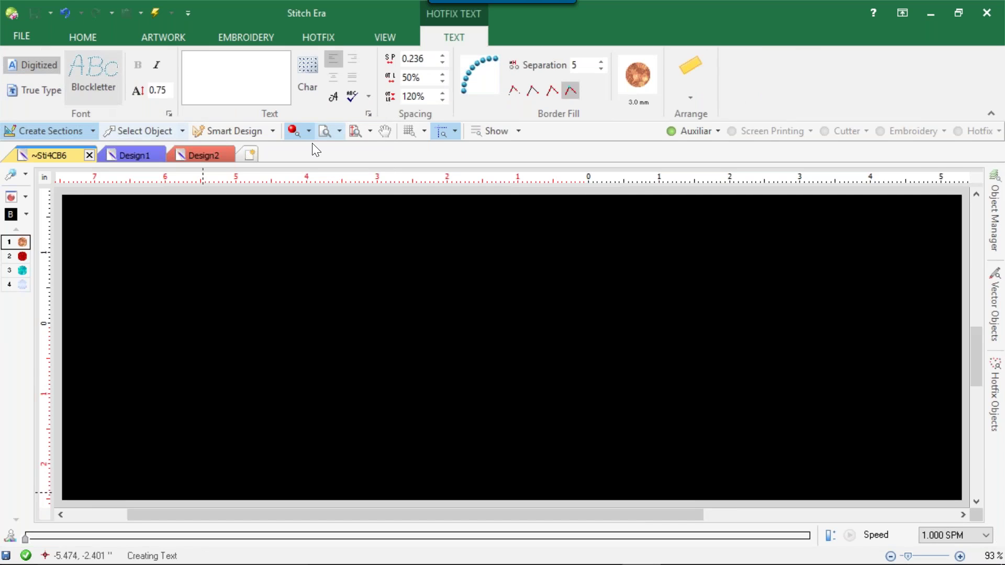
left_click(92, 80)
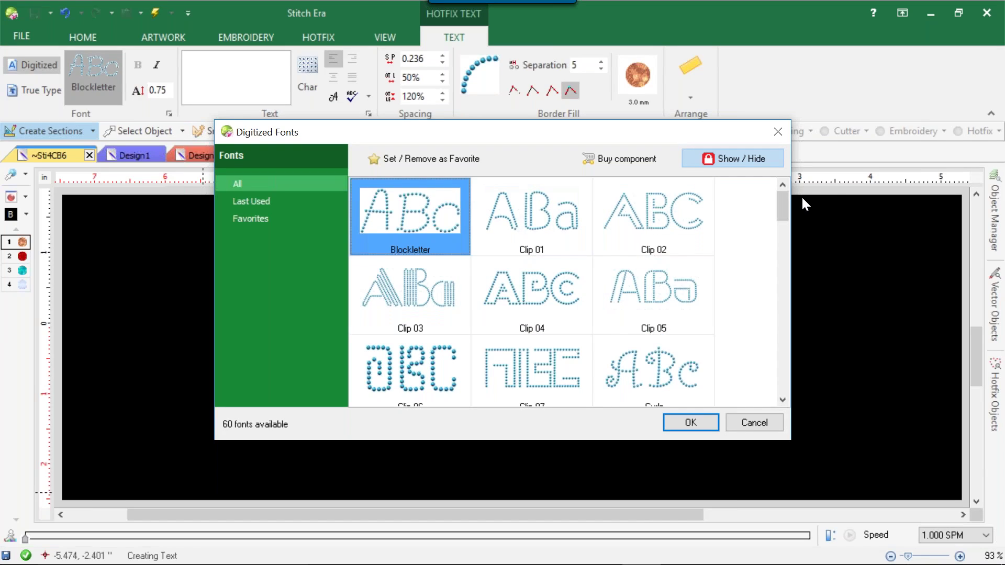
left_click_drag(785, 203, 789, 216)
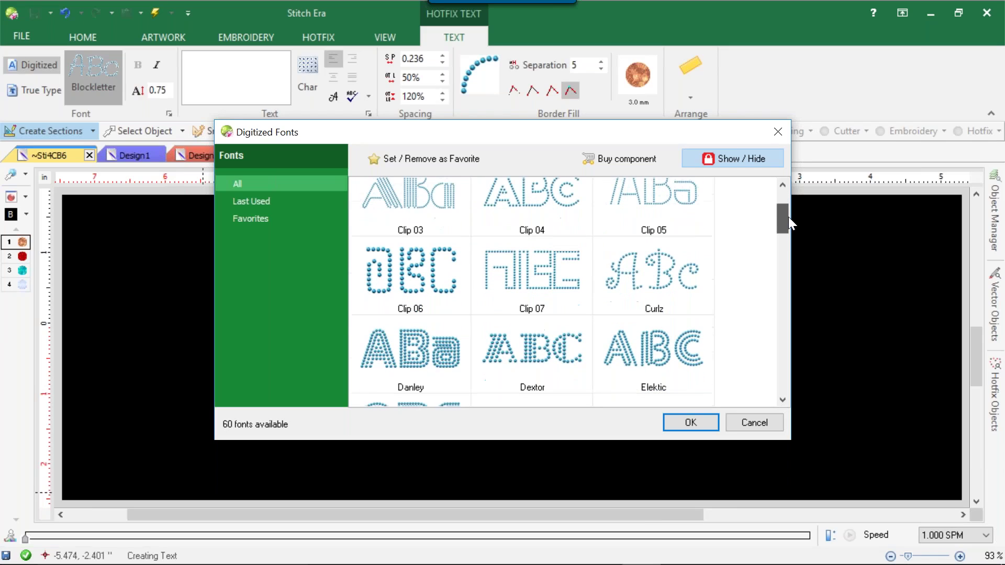
left_click(649, 287)
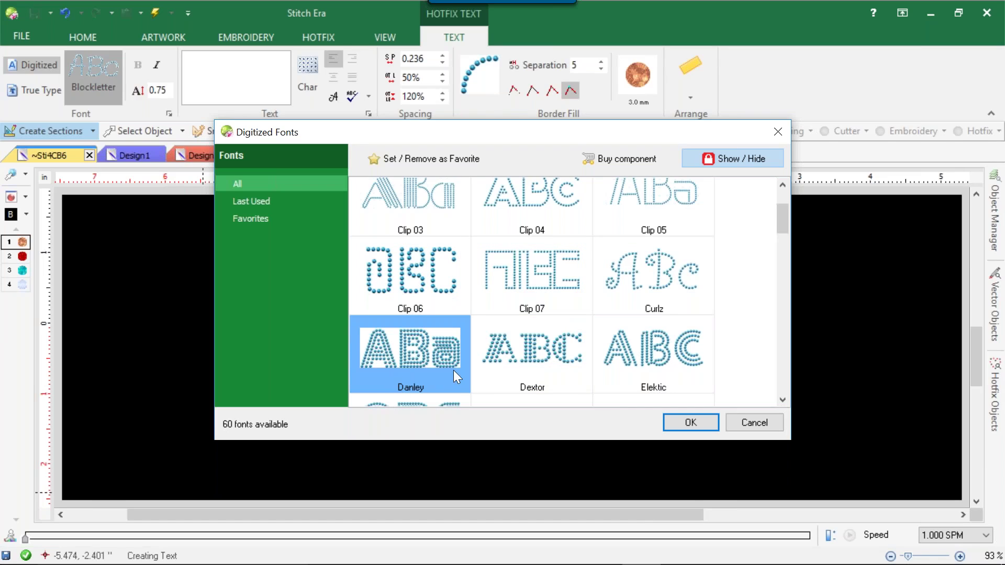
left_click_drag(778, 216, 785, 236)
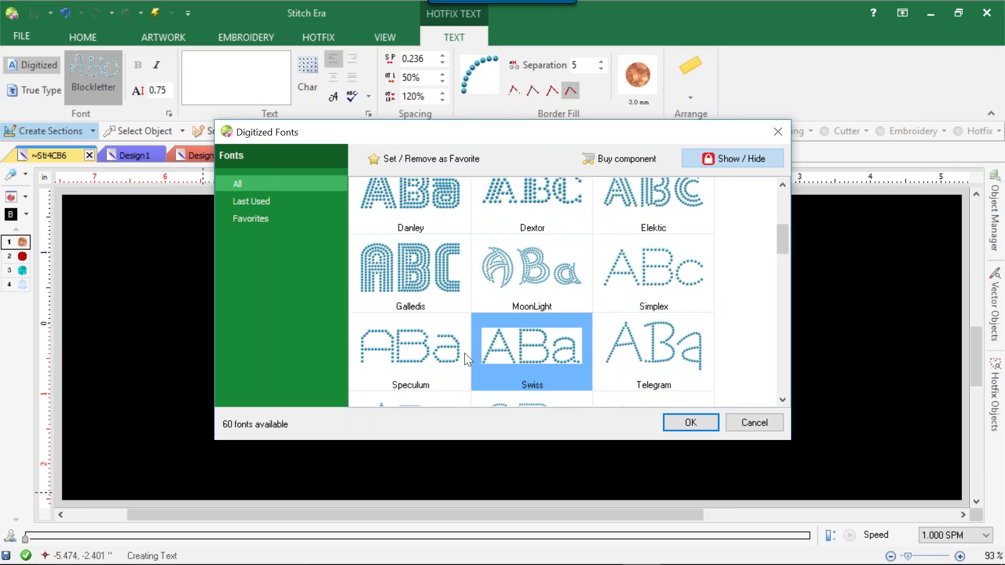
left_click_drag(782, 234, 777, 262)
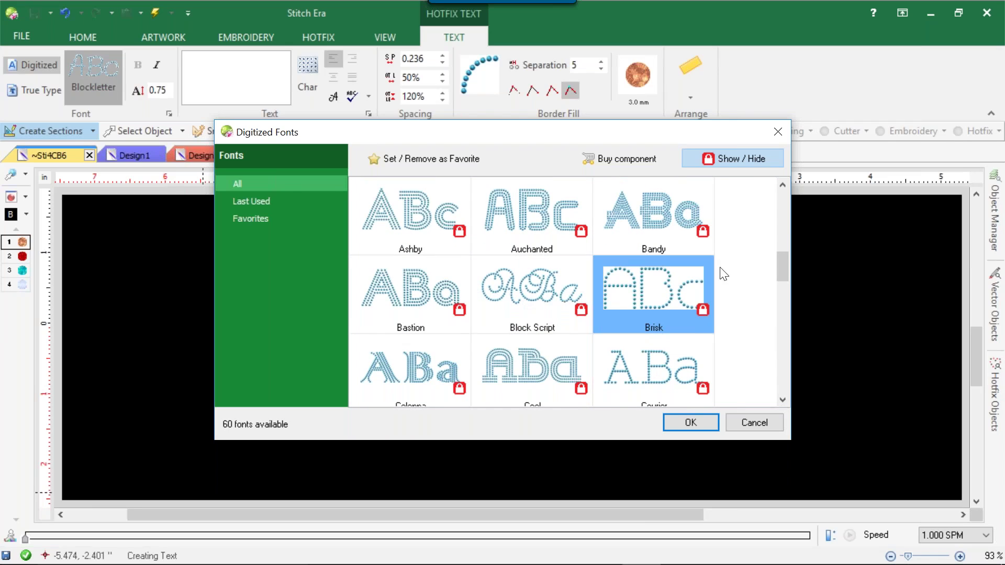
left_click_drag(782, 257, 782, 273)
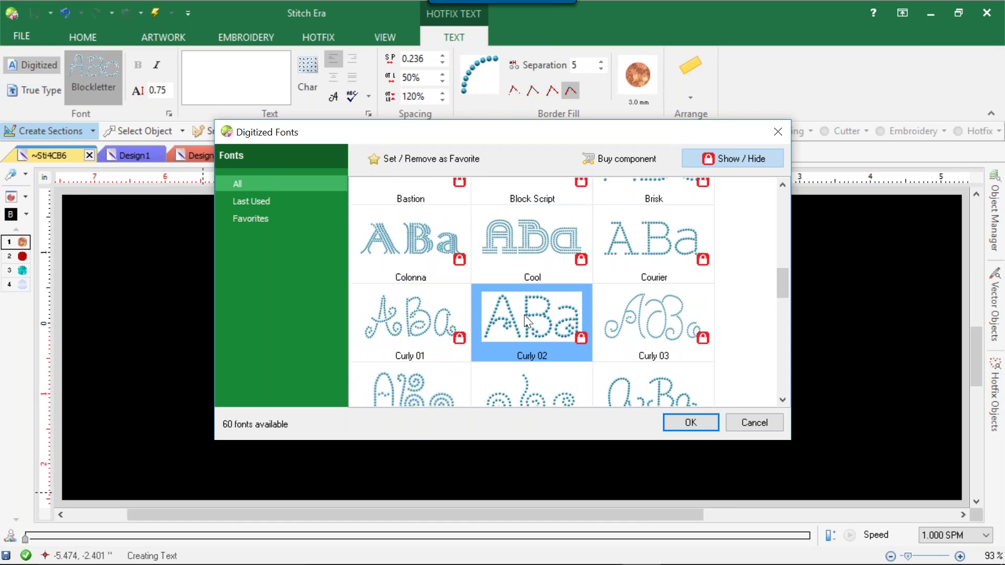
left_click_drag(782, 278, 783, 325)
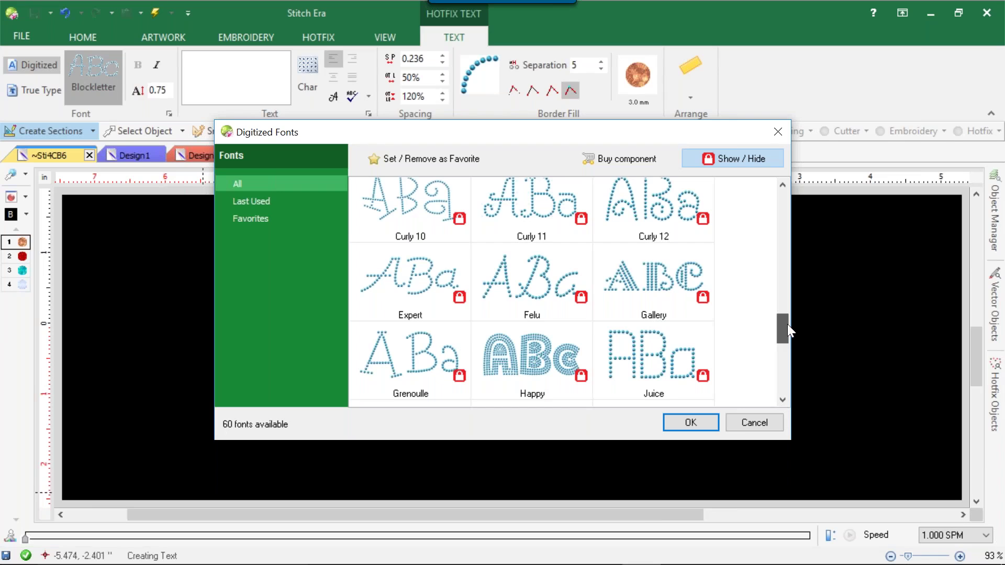
left_click_drag(788, 325, 773, 386)
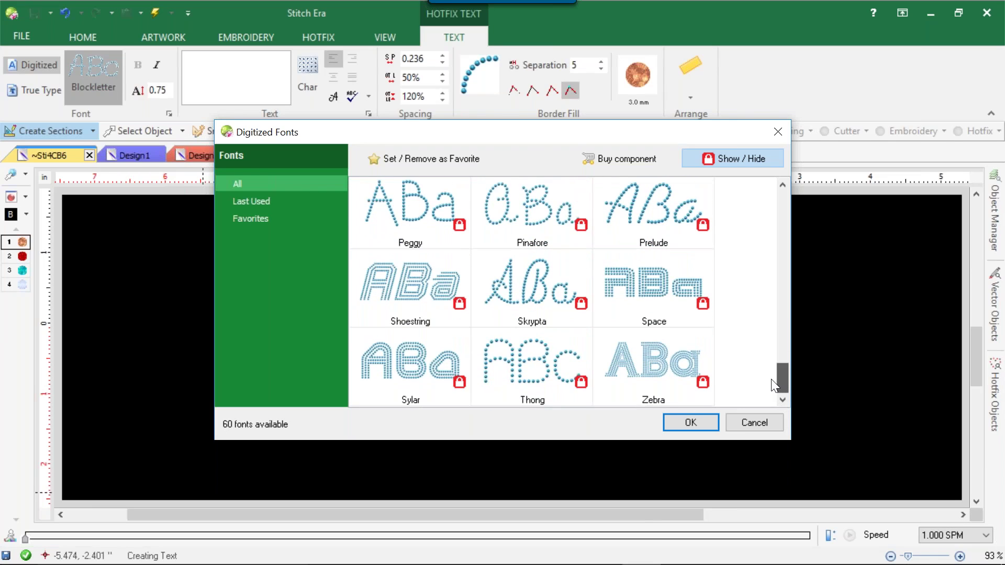
Step: View the purchase options for the locked Shoestring font, and leave the digitized fonts without choosing one
left_click(459, 305)
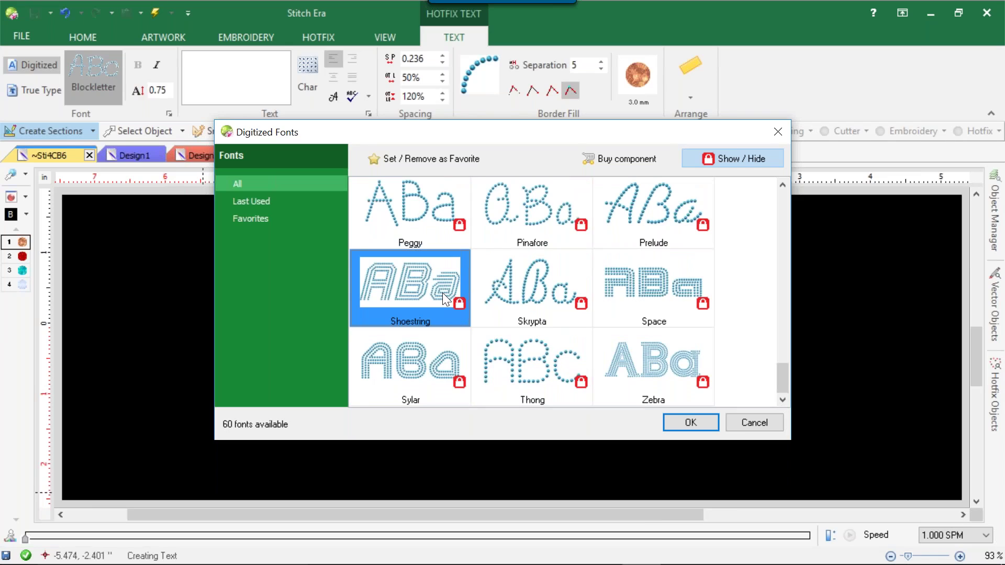
double_click(452, 300)
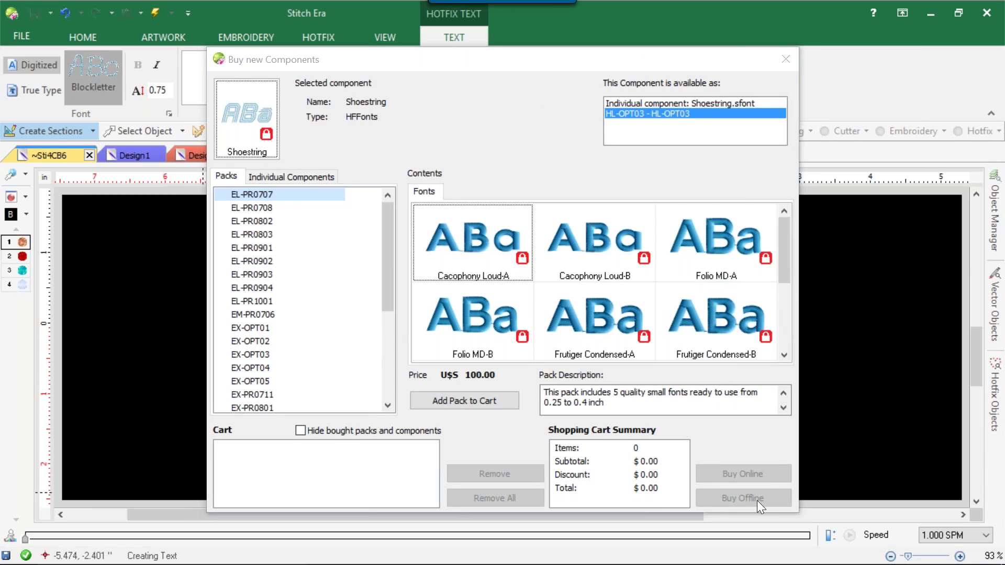
left_click(471, 283)
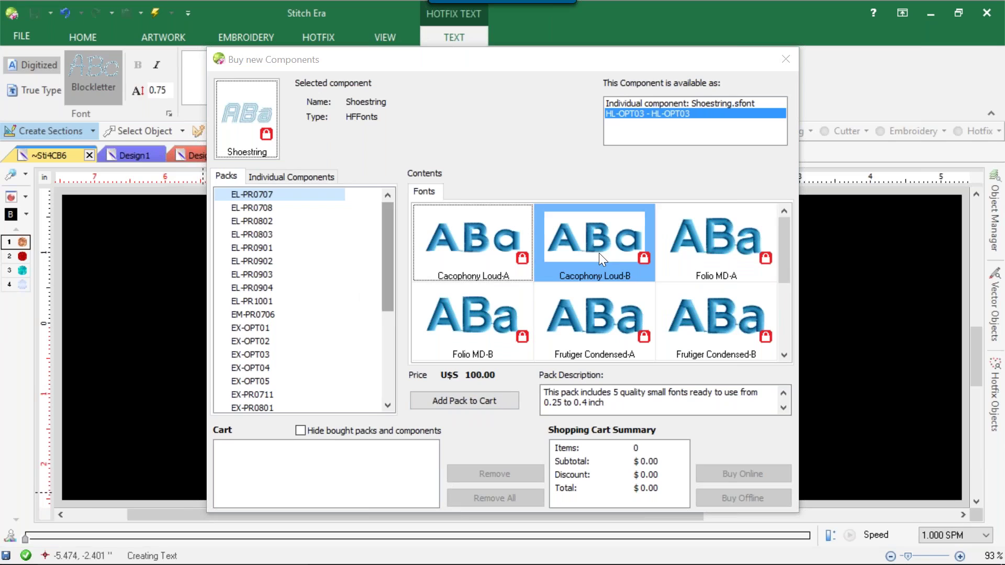
left_click(786, 59)
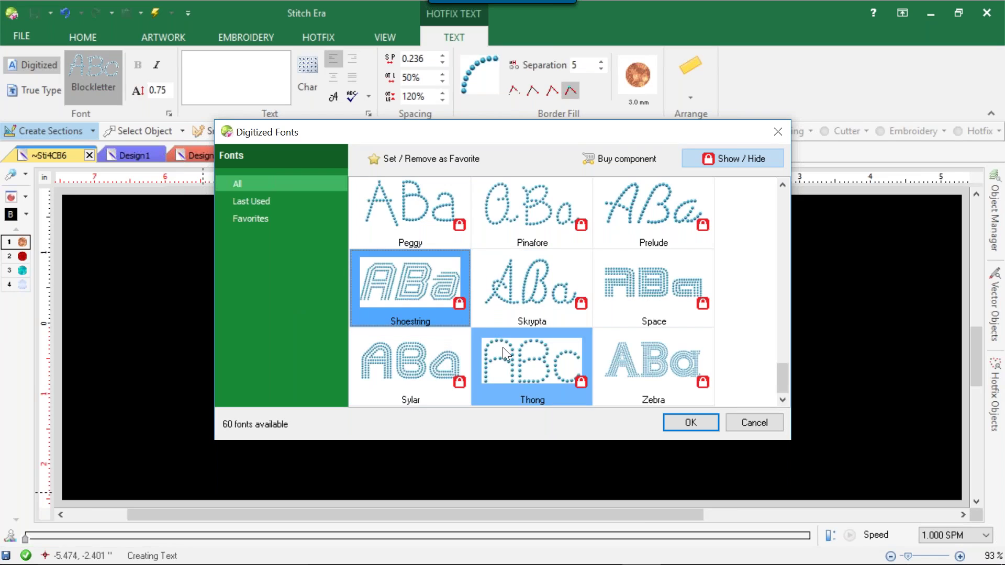
left_click(778, 132)
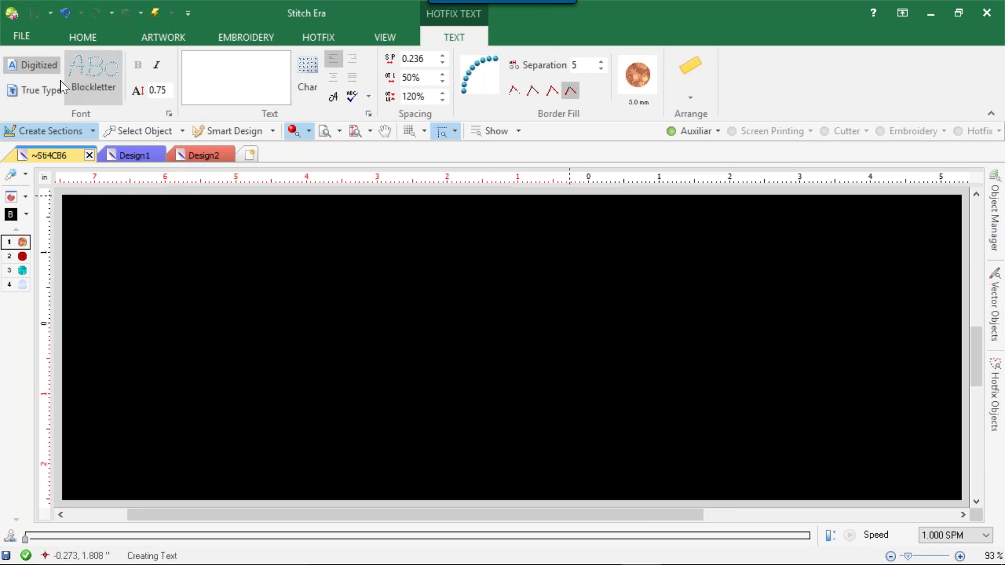
Step: Switch the Hotfix text to True Type and browse the font categories from Symbol to Favorites, keeping the Gabriola font
left_click(33, 83)
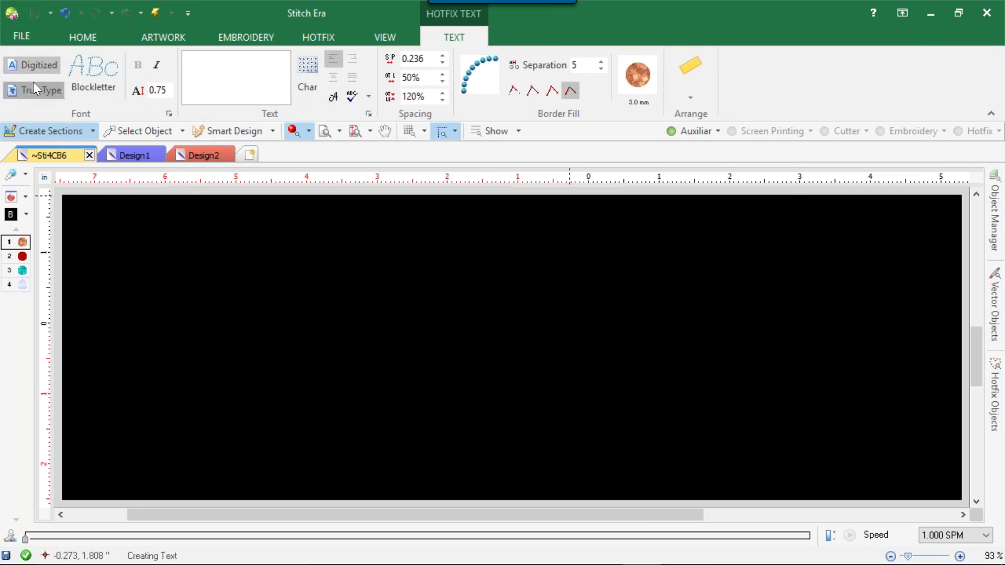
left_click(94, 79)
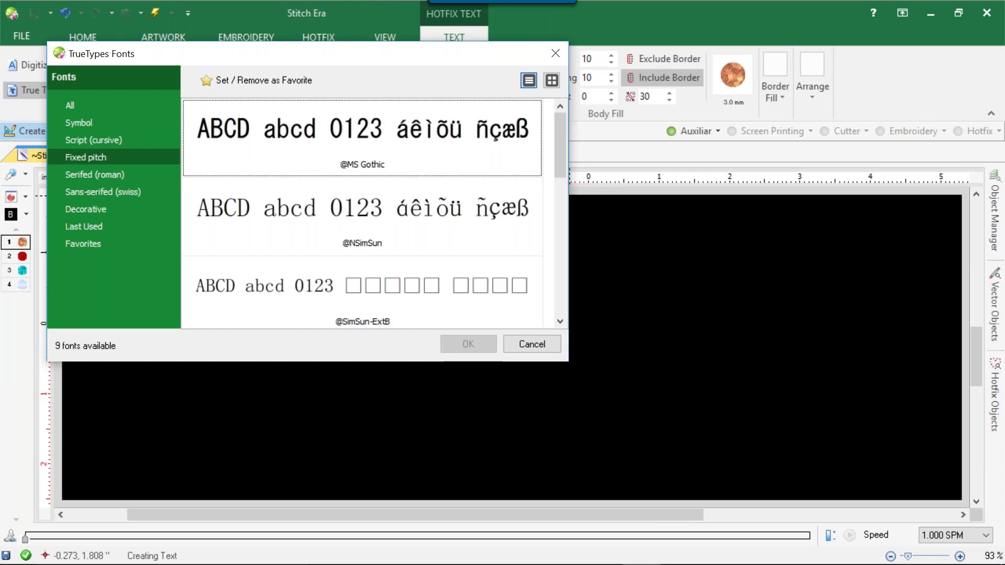
left_click(74, 125)
left_click(78, 140)
left_click(84, 157)
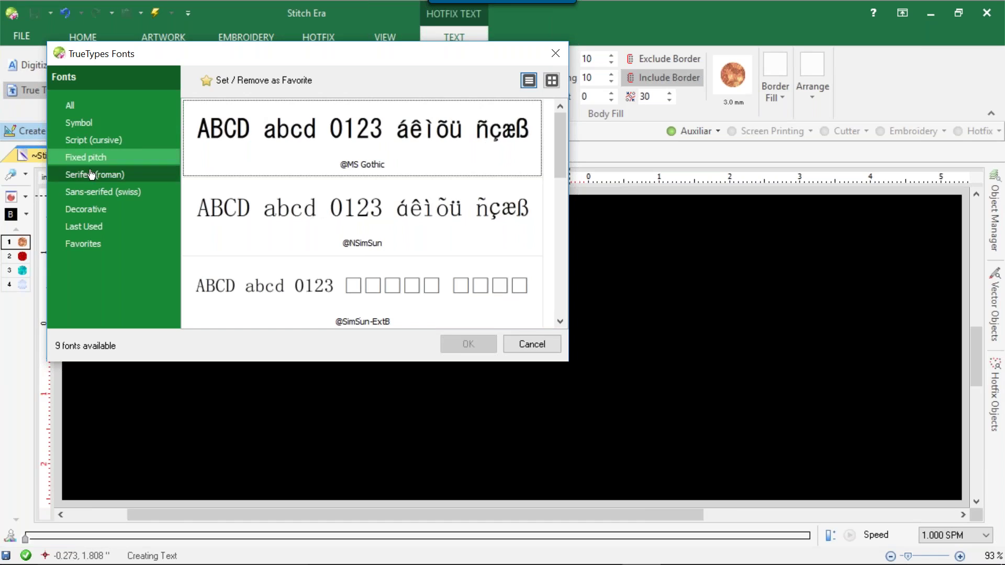
left_click(92, 174)
left_click(88, 192)
left_click(90, 211)
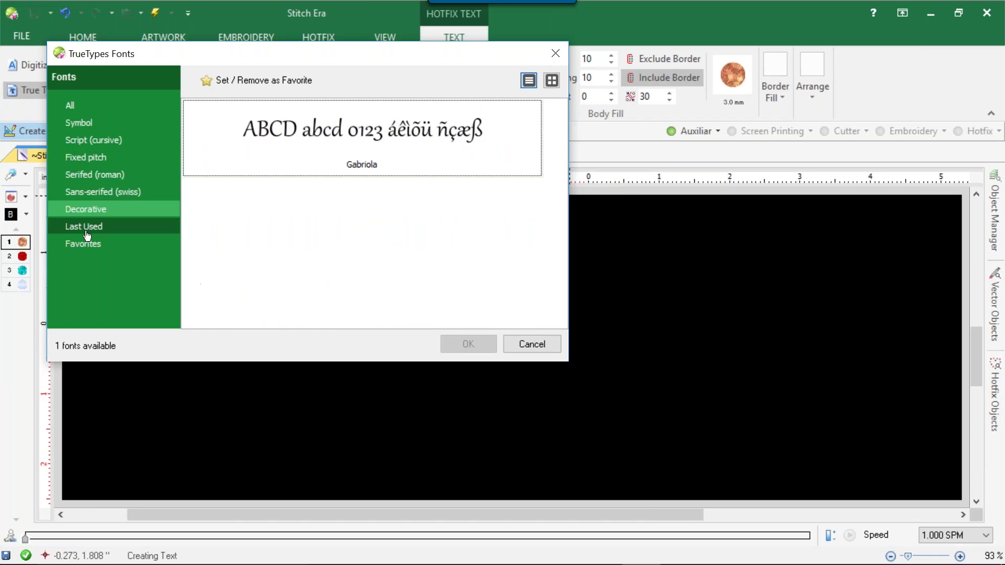
left_click(87, 235)
left_click(89, 245)
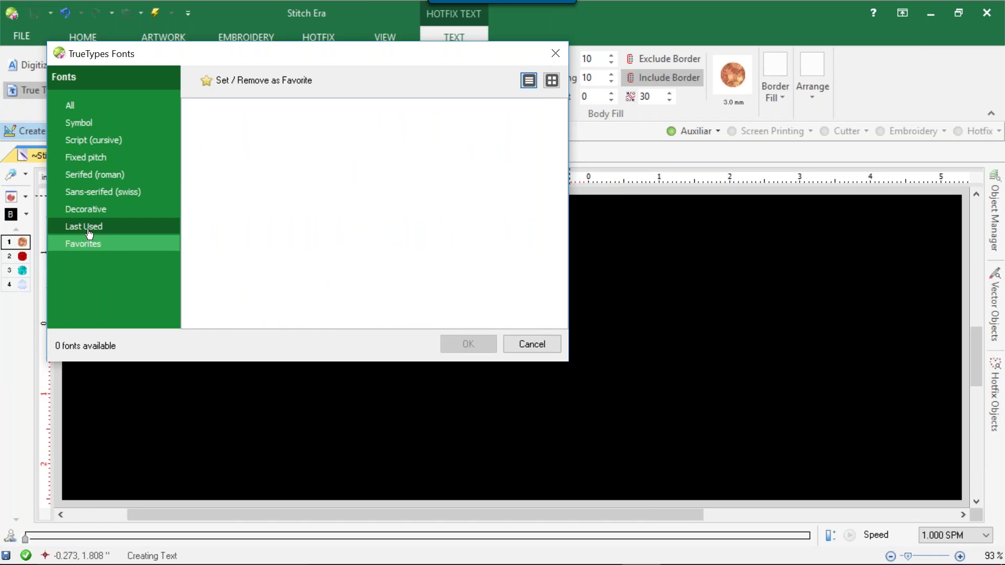
left_click(557, 53)
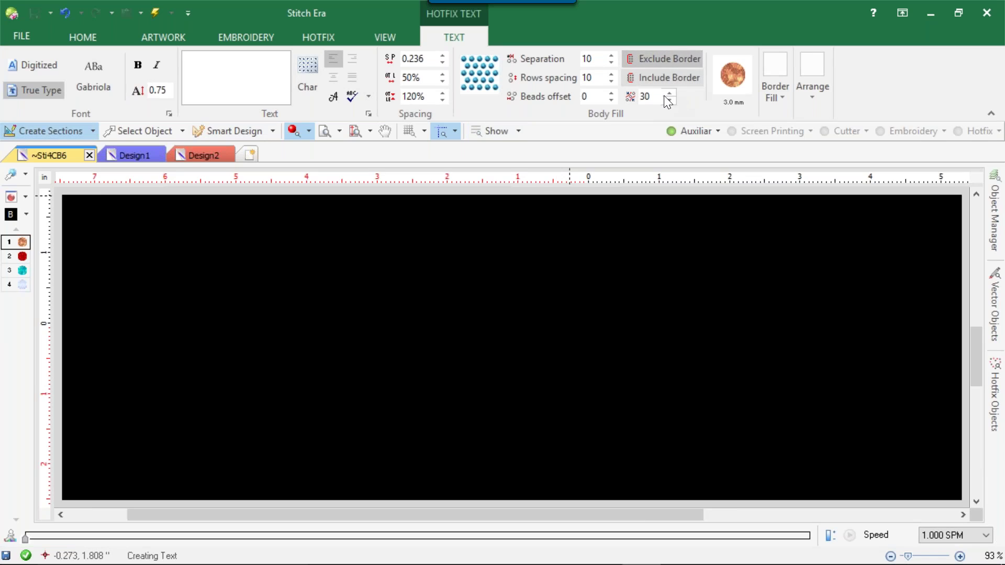
Step: Review the border options and body fill types for Hotfix text, and look over the Hotfix and view tools
left_click(665, 56)
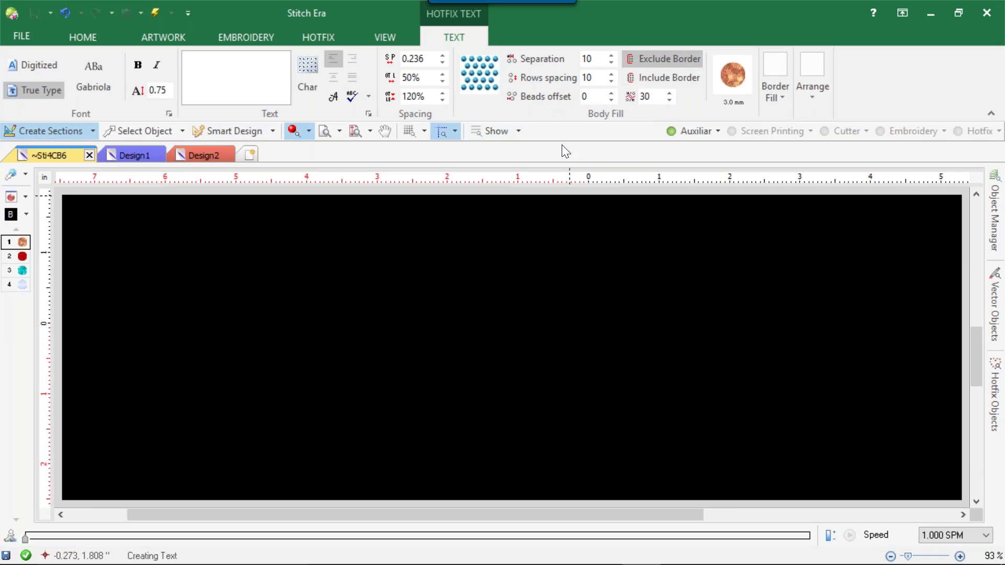
left_click(475, 73)
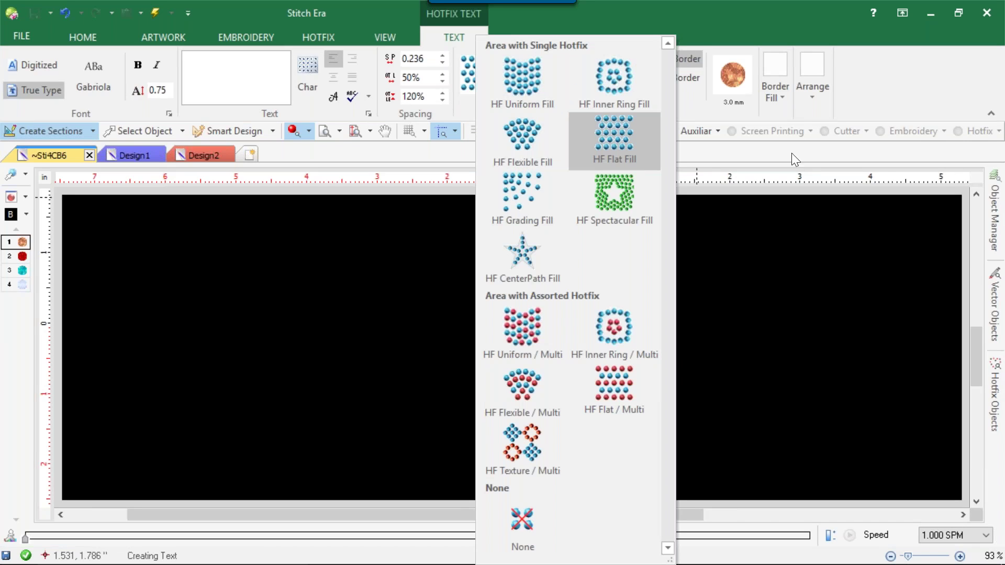
left_click(900, 240)
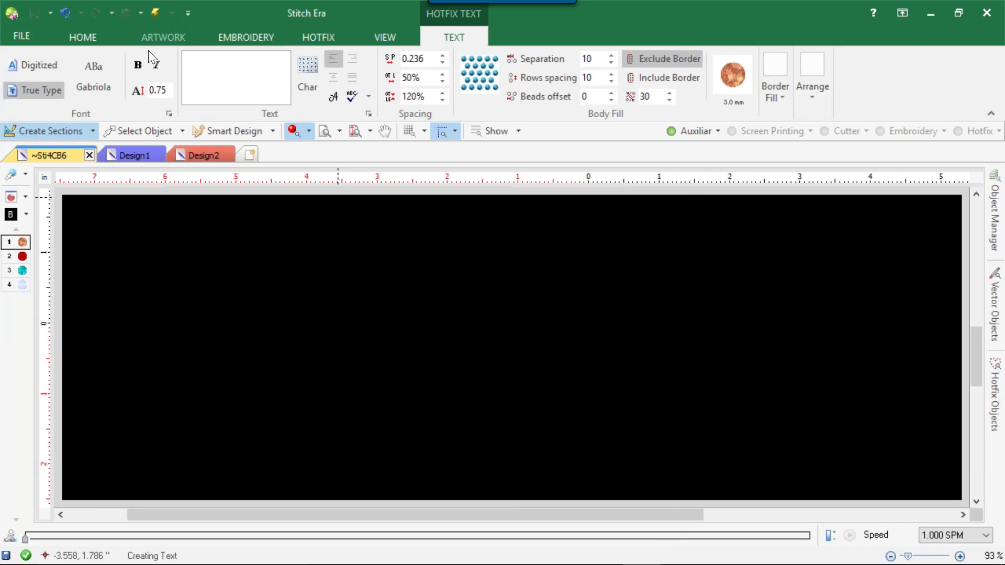
left_click(329, 36)
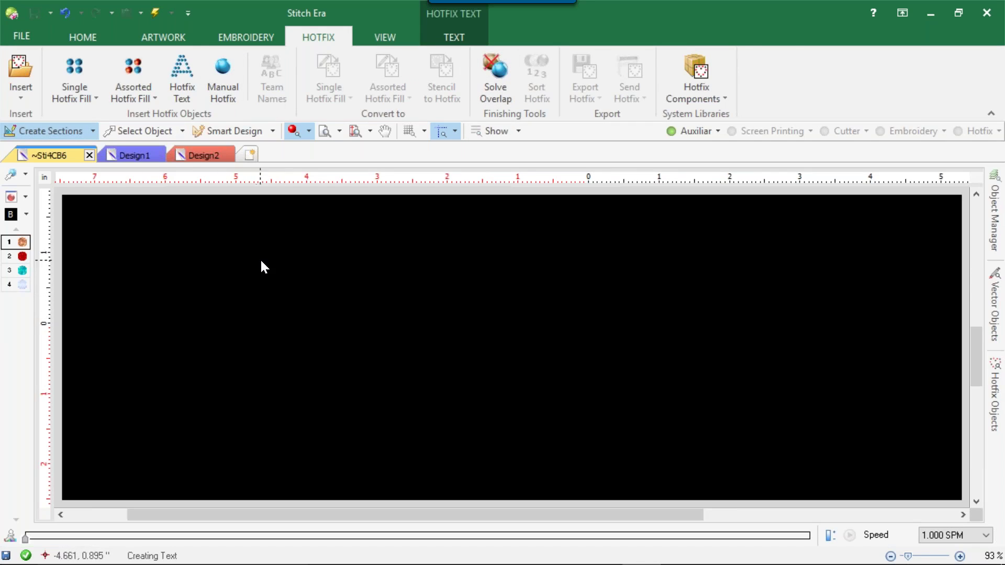
left_click(377, 39)
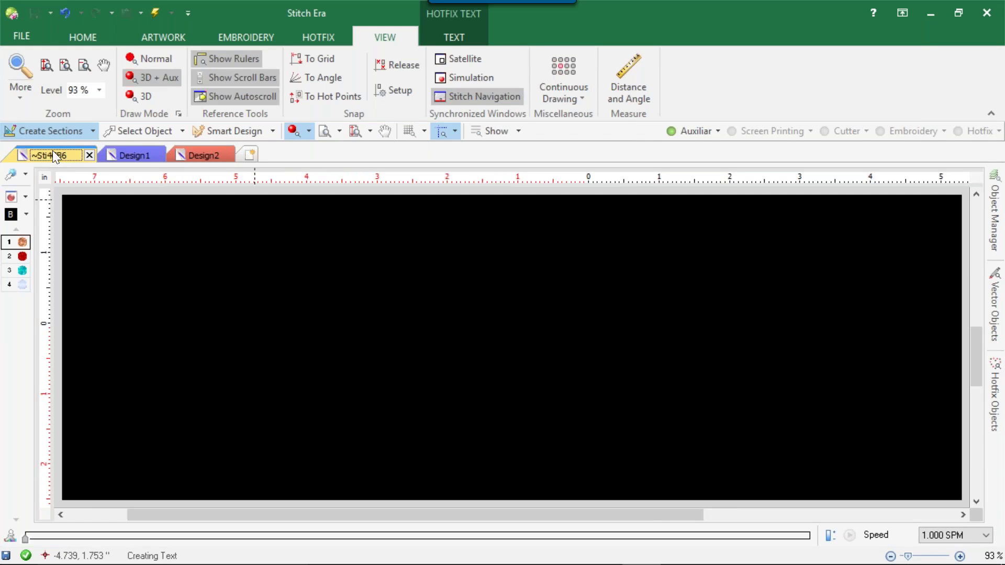
Step: In Design2, create a triangular single Hotfix fill area, about 0.68 by 0.93 inches, near the upper middle of the page
left_click(144, 156)
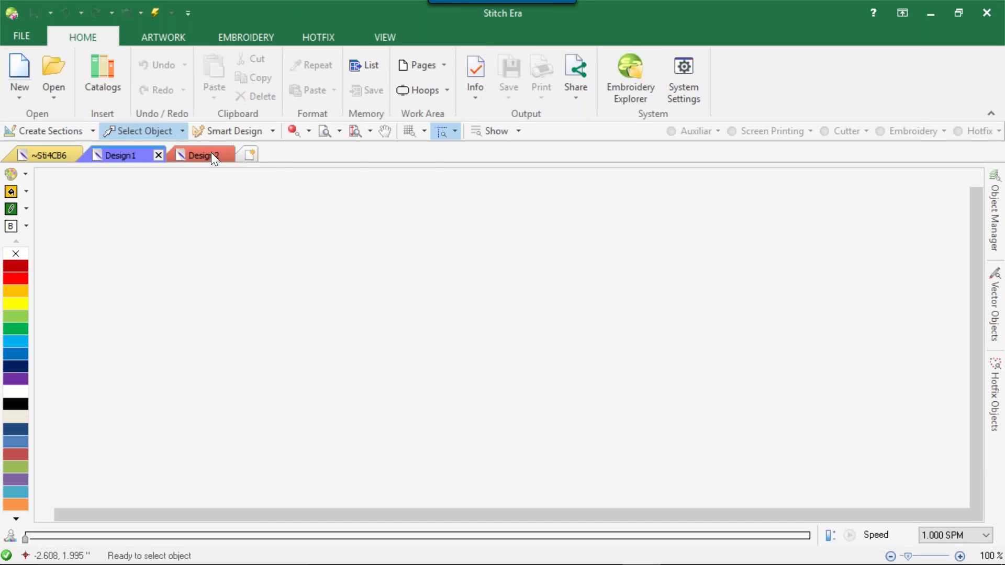
left_click(212, 154)
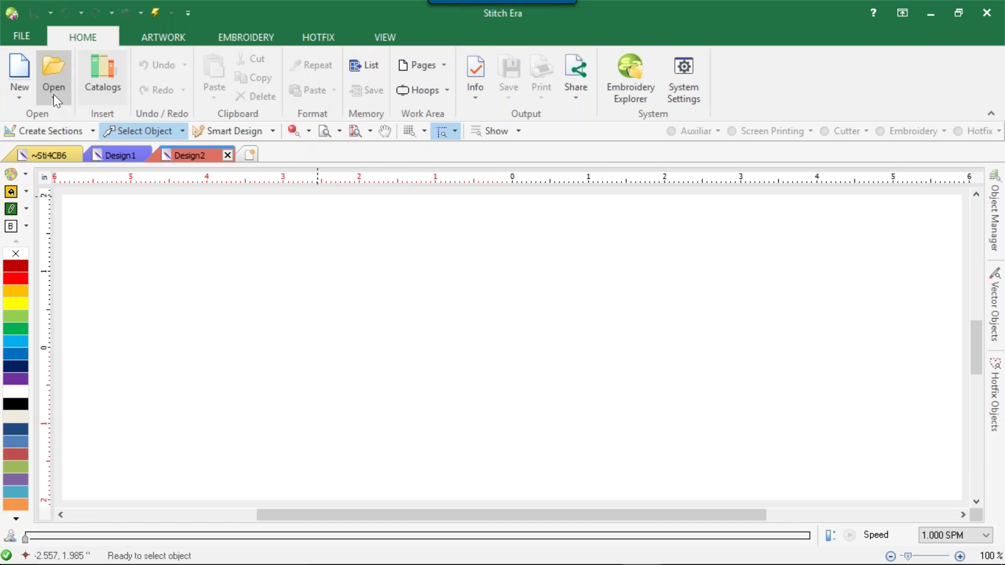
left_click(193, 39)
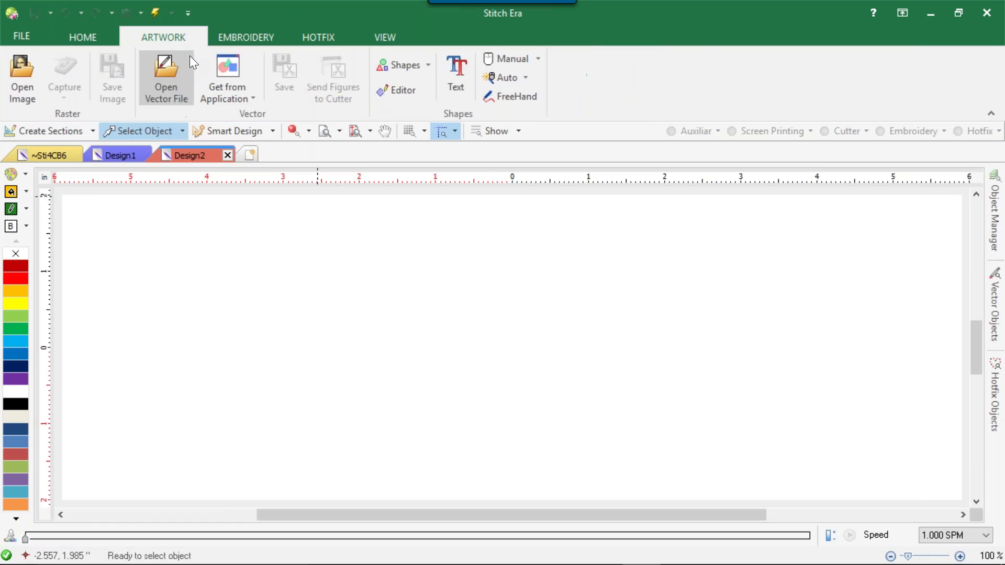
left_click(314, 29)
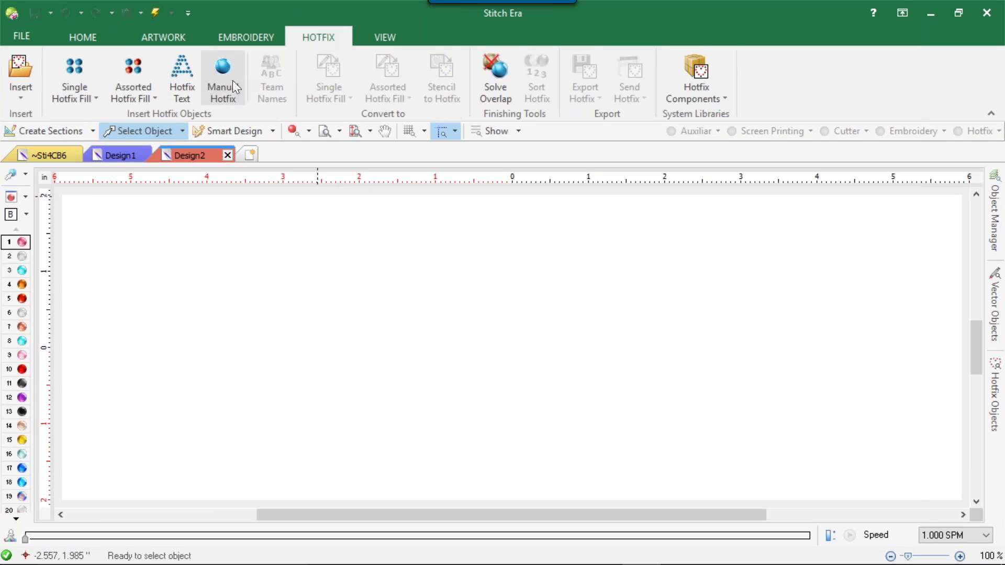
left_click(83, 81)
left_click(196, 179)
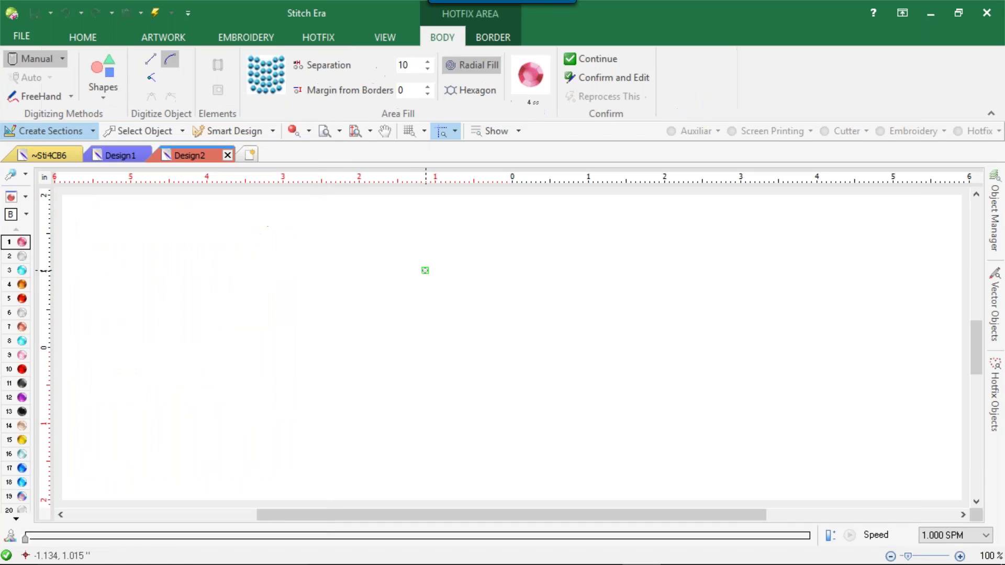
left_click(423, 271)
left_click(394, 336)
left_click(440, 323)
key("Return")
left_click(423, 270)
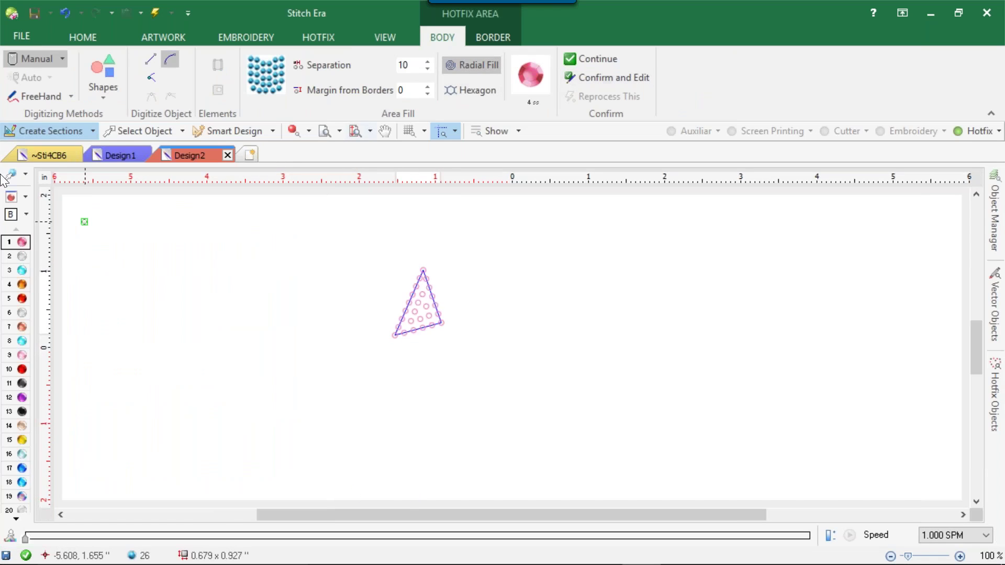
Step: Select the Hotfix triangle and accept continuous drawing settings with horizontal and vertical repeats at a size of 0.791 inches
left_click(115, 130)
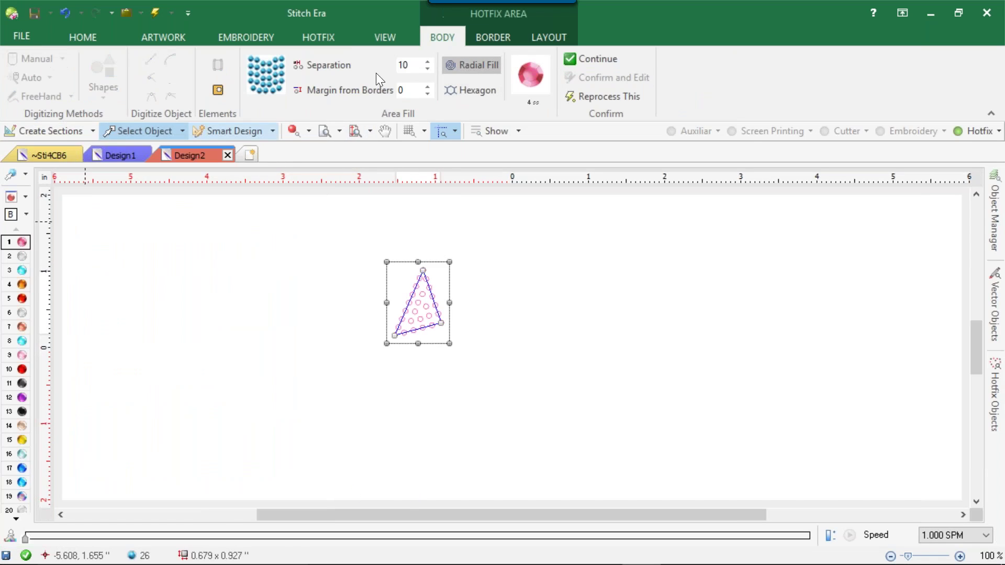
left_click(384, 37)
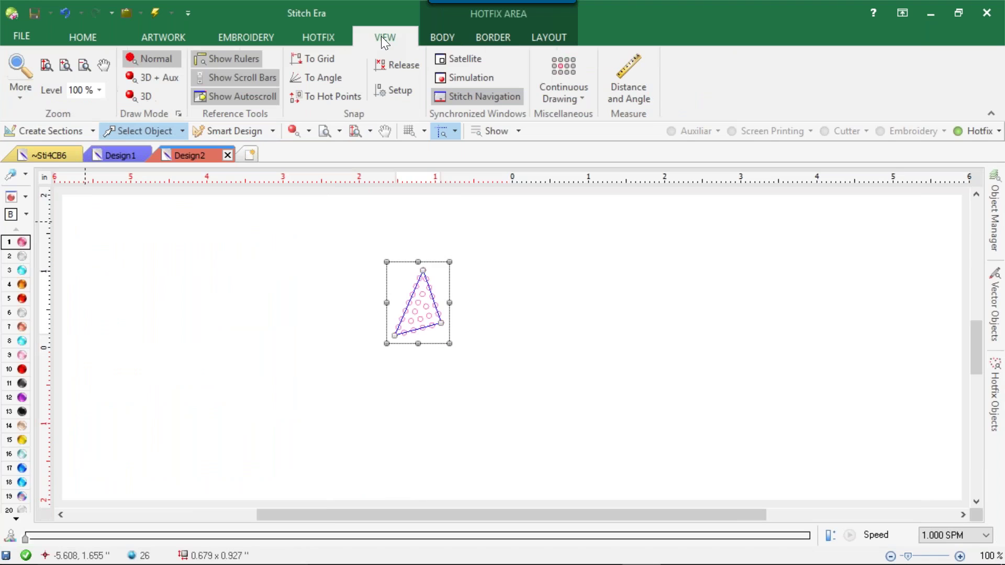
left_click(562, 85)
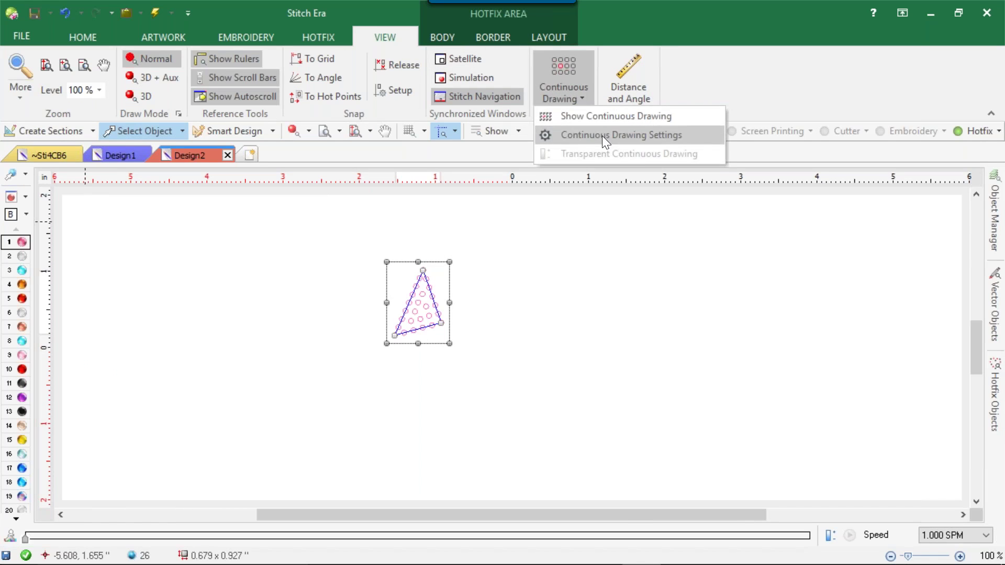
left_click(603, 137)
left_click(559, 339)
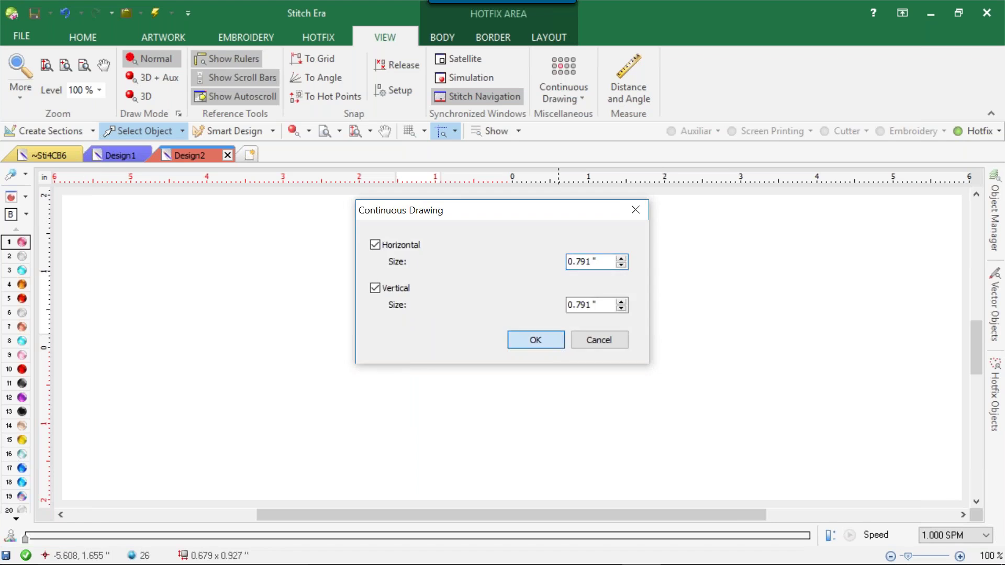
Step: Show the continuous drawing of the Hotfix triangle and examine the repeating pattern across the page
left_click(567, 75)
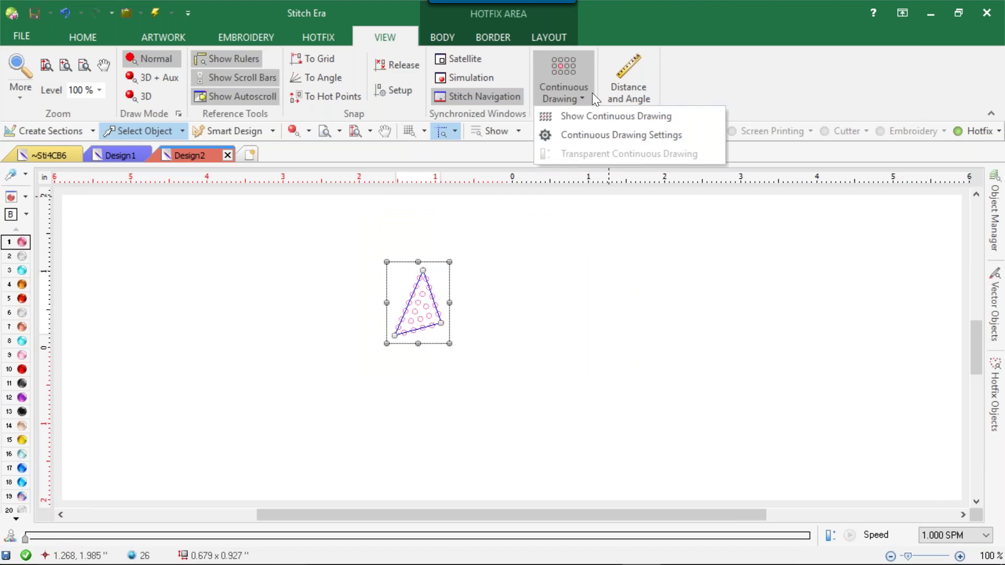
left_click(604, 114)
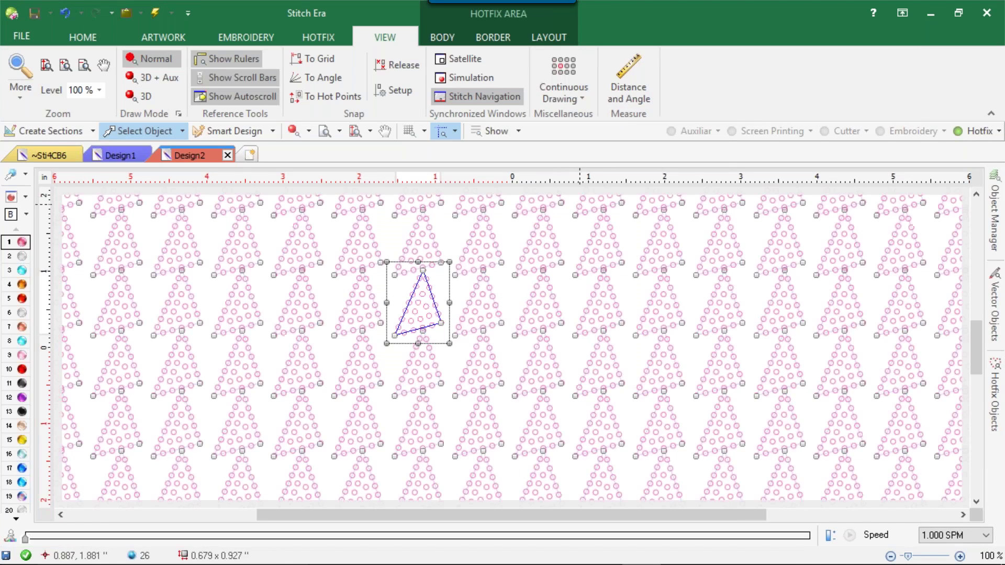
scroll(573, 224, "down", 5)
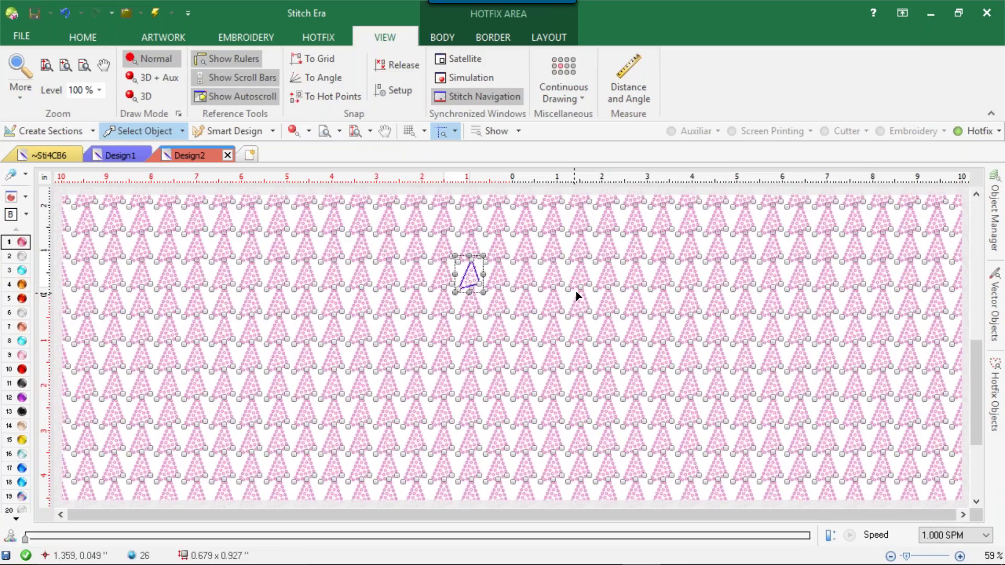
scroll(576, 291, "down", 3)
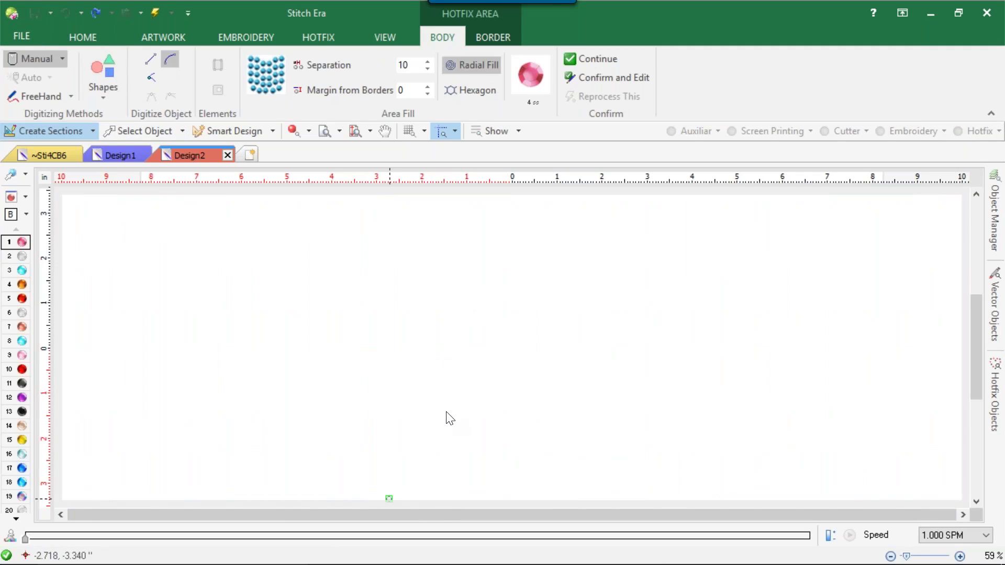
Step: Open the Windows search for apps, settings and documents
mouse_move(419, 563)
mouse_move(3, 563)
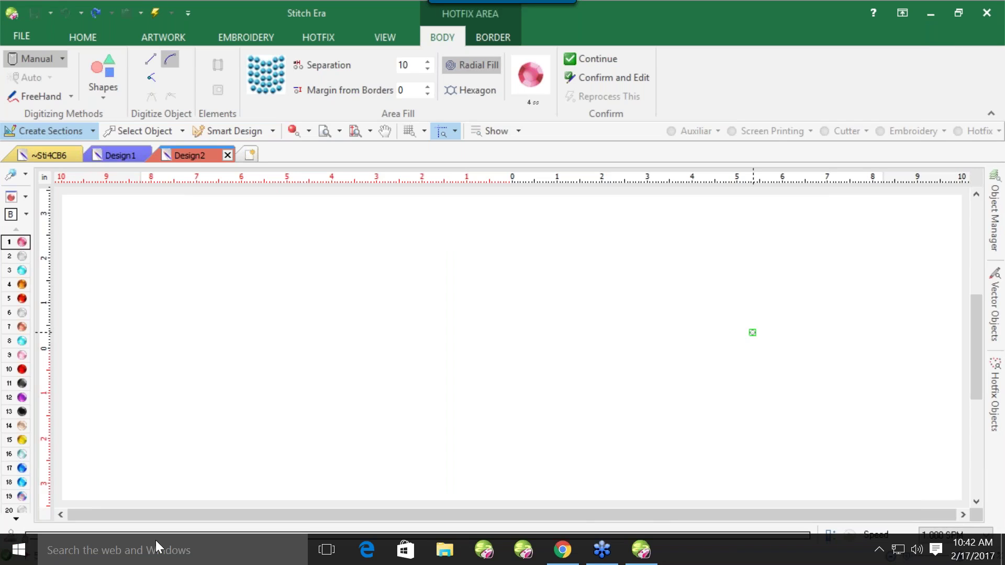
left_click(81, 560)
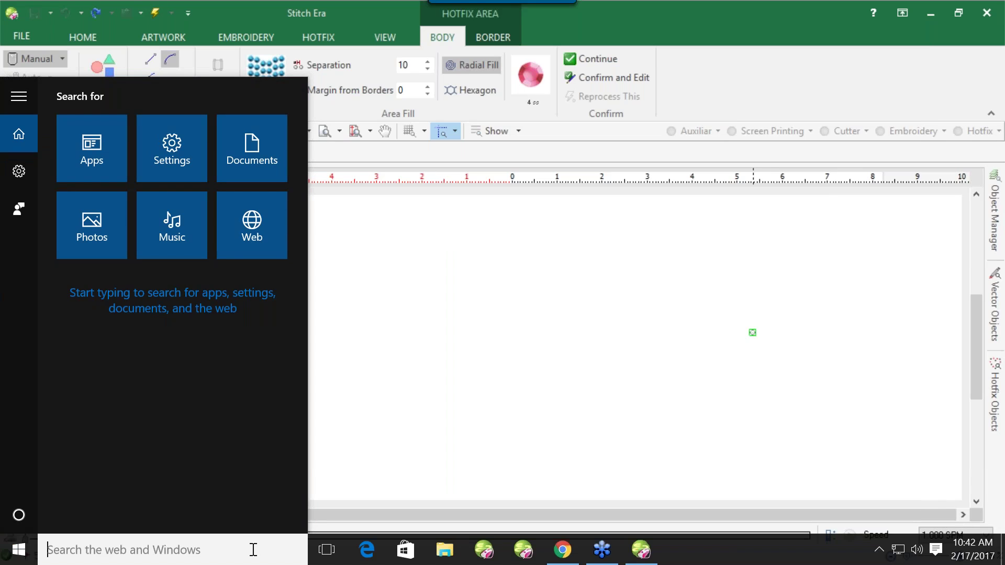
Step: Open Paint and draw a closed, irregular island-like outline in black with the freehand brush
type("P")
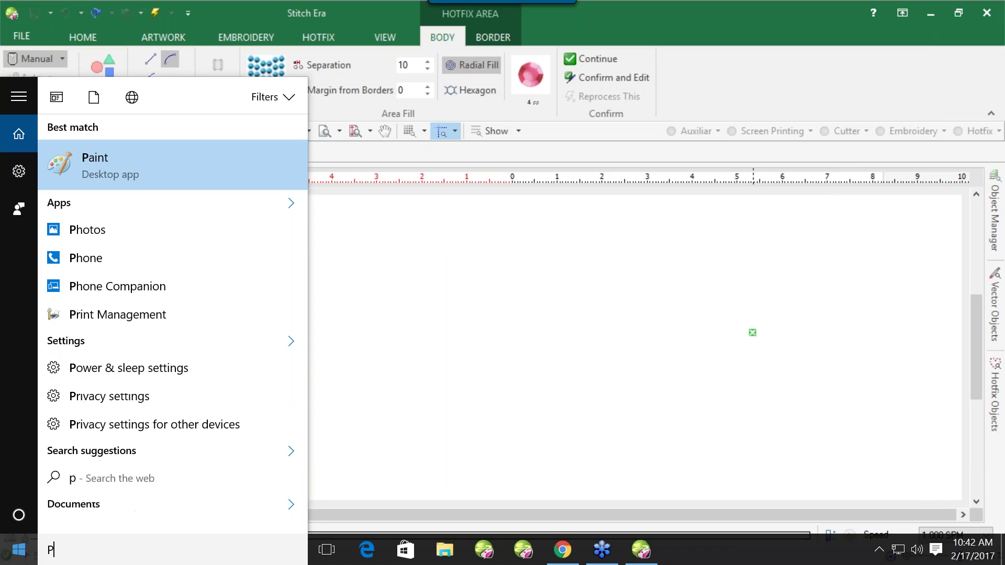
type("aint")
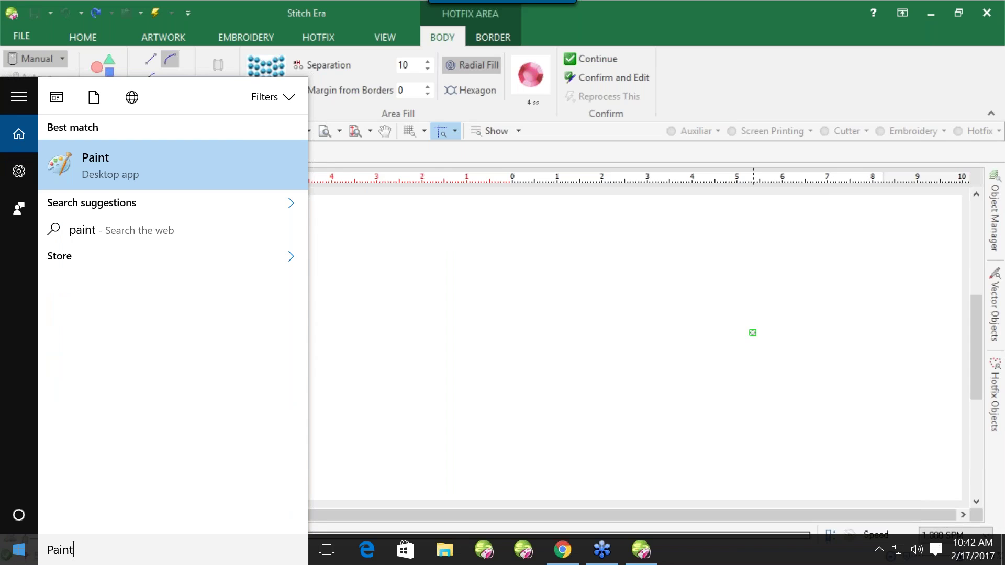
key("Return")
left_click_drag(426, 83, 454, 28)
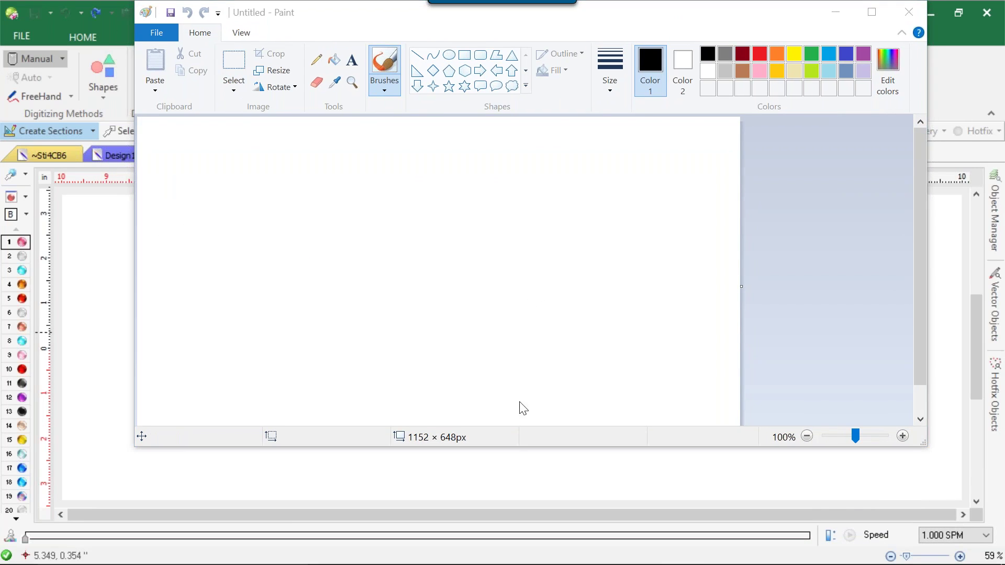
left_click(354, 64)
mouse_move(232, 175)
left_mouse_down()
mouse_move(288, 246)
mouse_move(424, 344)
mouse_move(440, 248)
mouse_move(369, 239)
mouse_move(402, 195)
mouse_move(324, 195)
mouse_move(323, 161)
mouse_move(300, 151)
mouse_move(237, 181)
left_mouse_up()
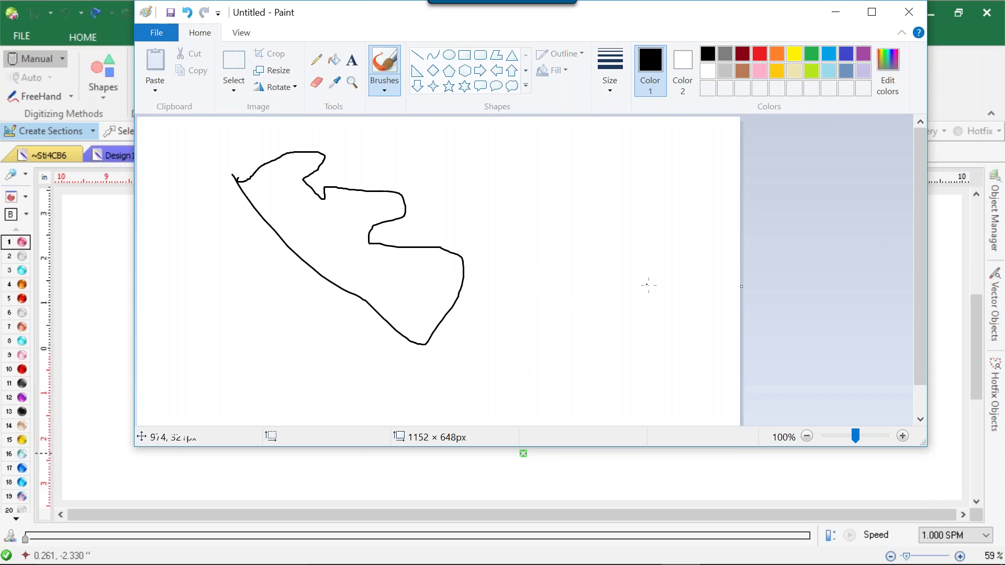
Step: Open the Snipping Tool and capture a rectangular snip around the whole drawn outline
mouse_move(62, 563)
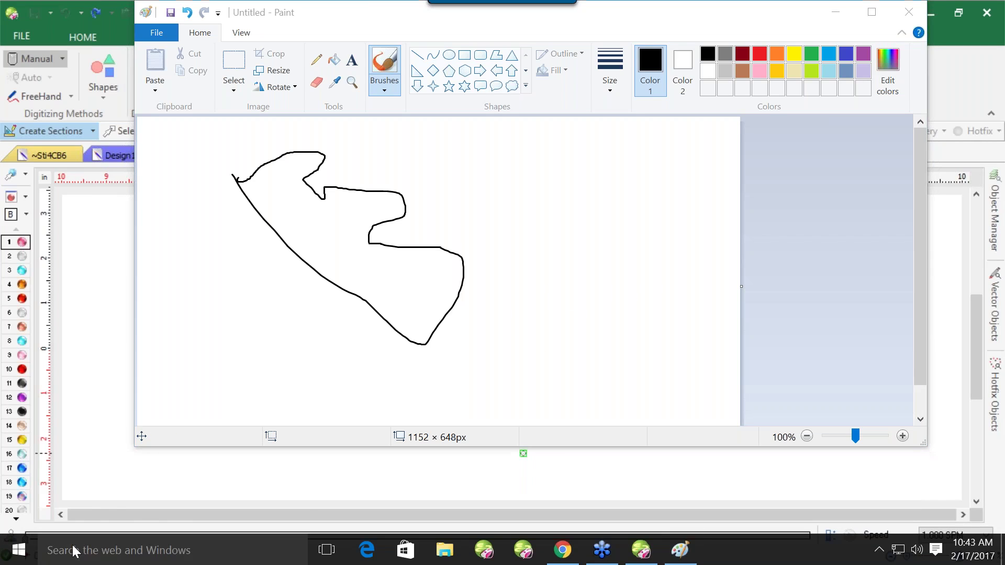
left_click(67, 549)
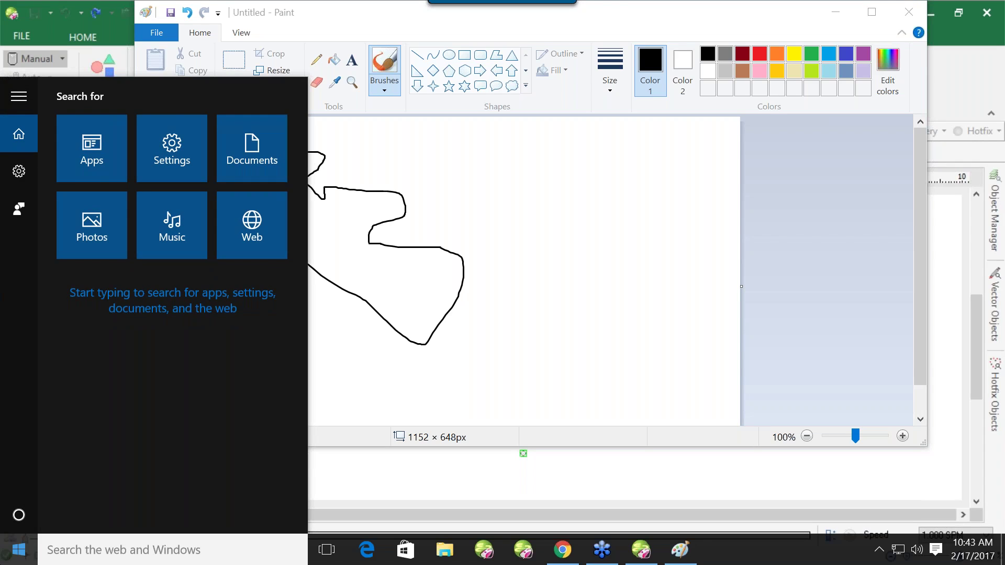
type("sn")
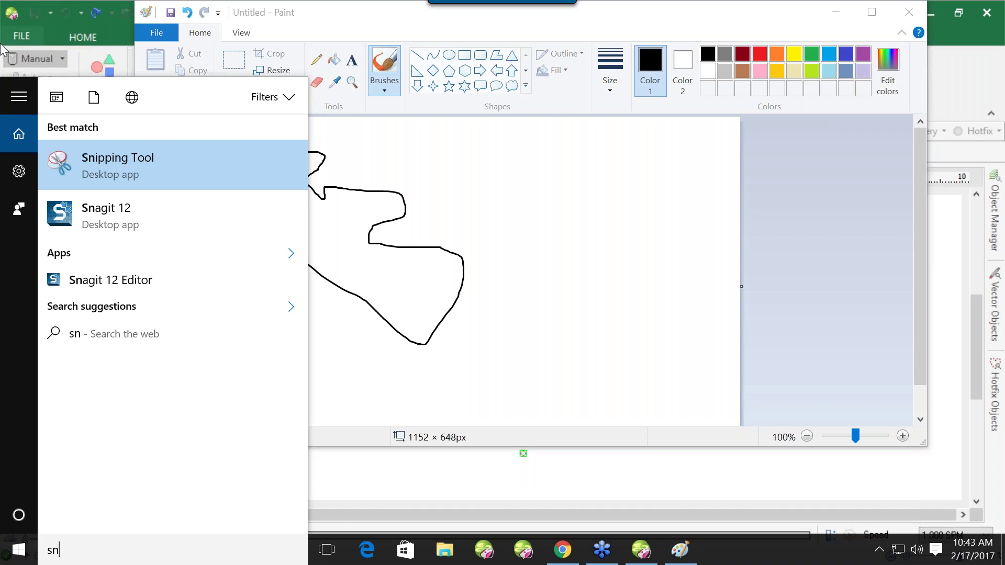
left_click(105, 173)
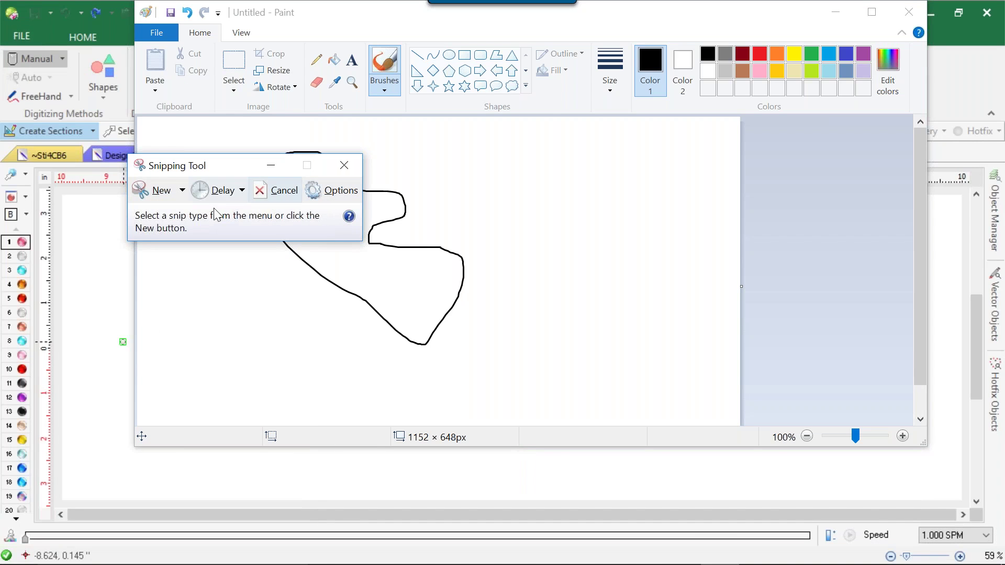
left_click(152, 191)
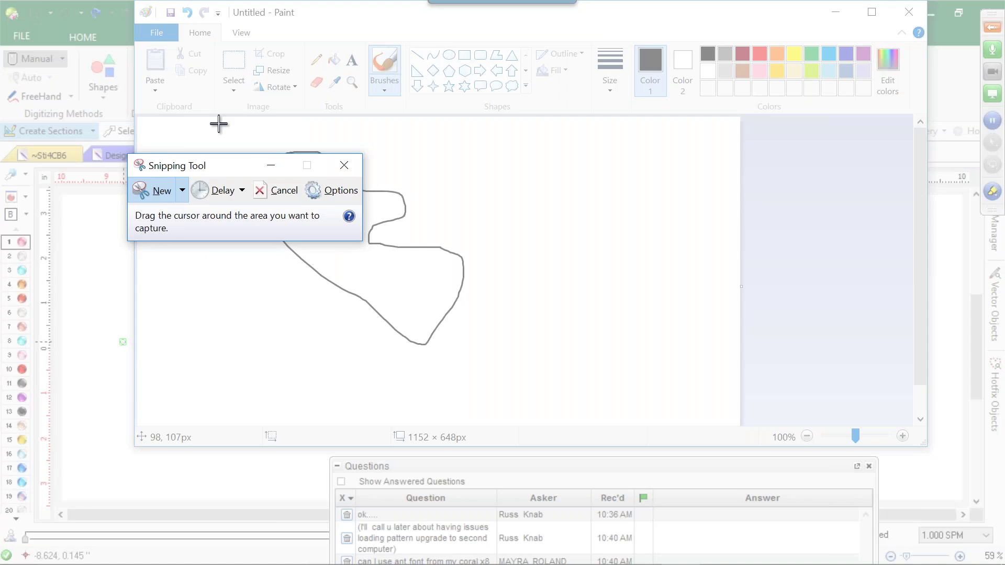
mouse_move(207, 121)
left_mouse_down()
mouse_move(340, 228)
mouse_move(416, 333)
mouse_move(497, 365)
left_mouse_up()
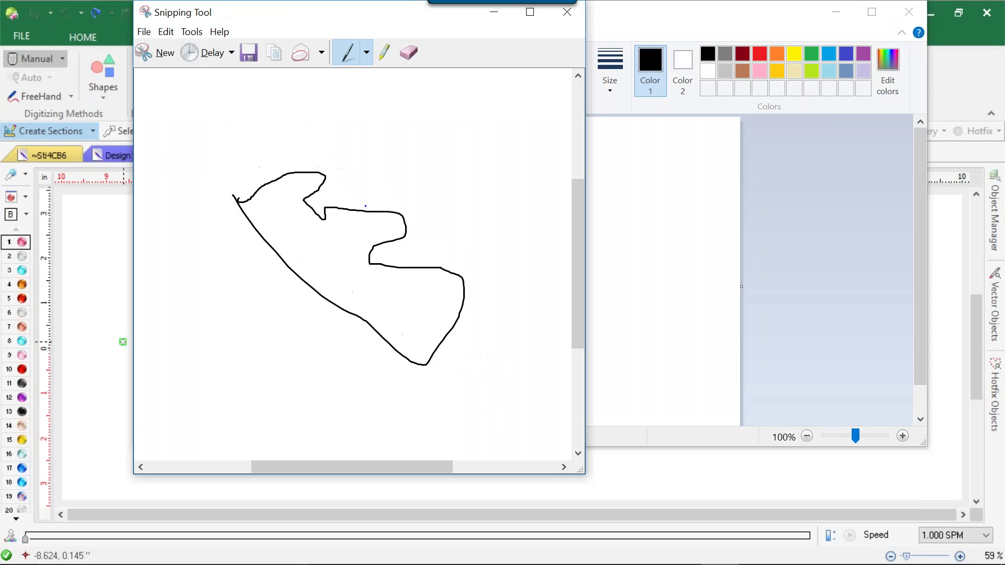
Step: Save the snip to the Desktop as a PNG file named "Easter Island E"
left_click(144, 31)
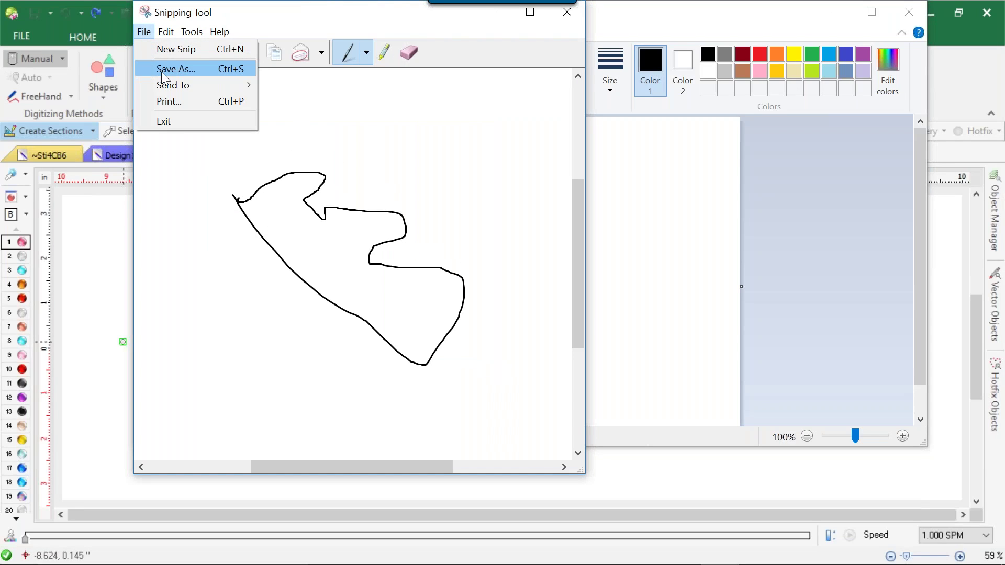
left_click(162, 71)
left_click(197, 150)
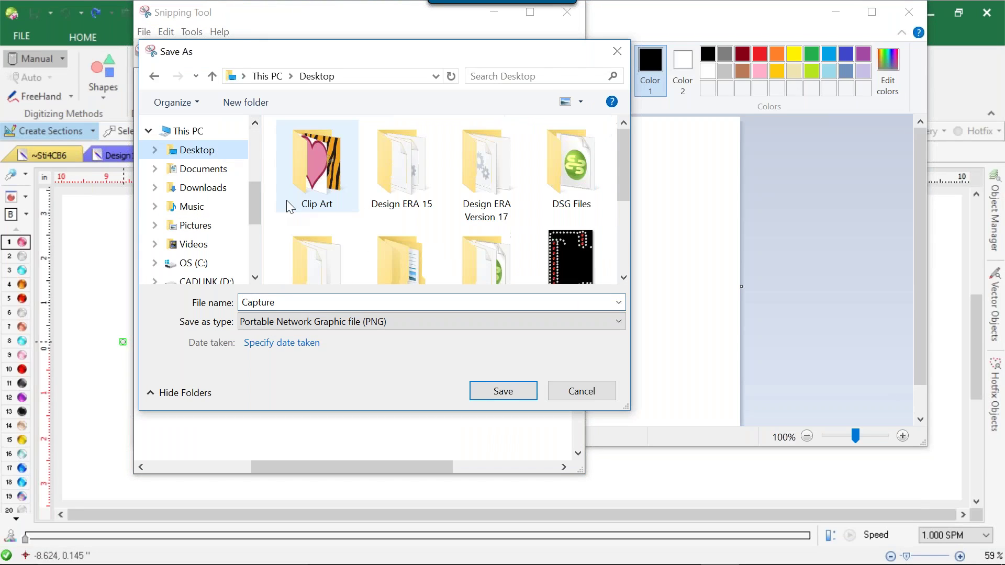
left_click(305, 302)
type("Easter Island E")
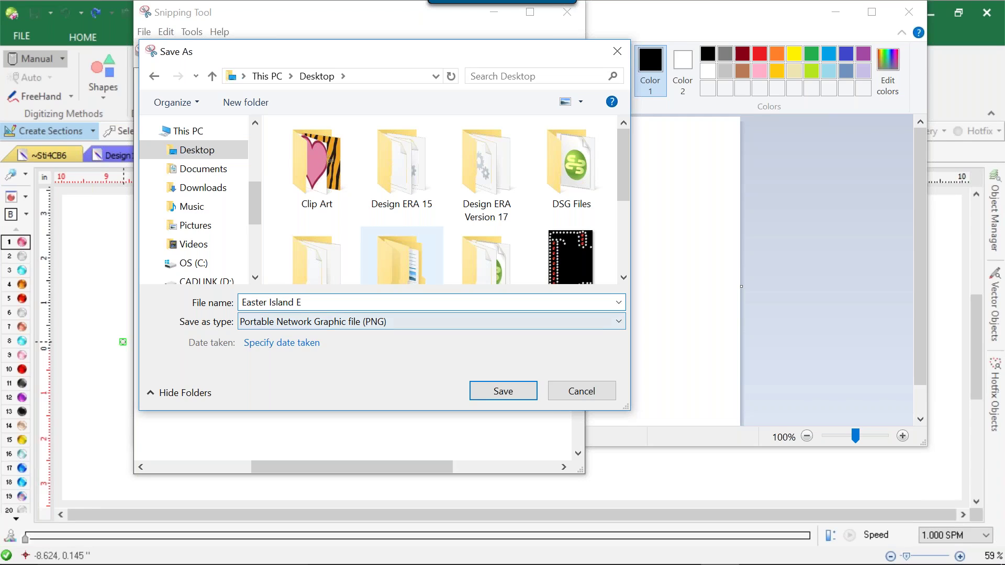
left_click(521, 390)
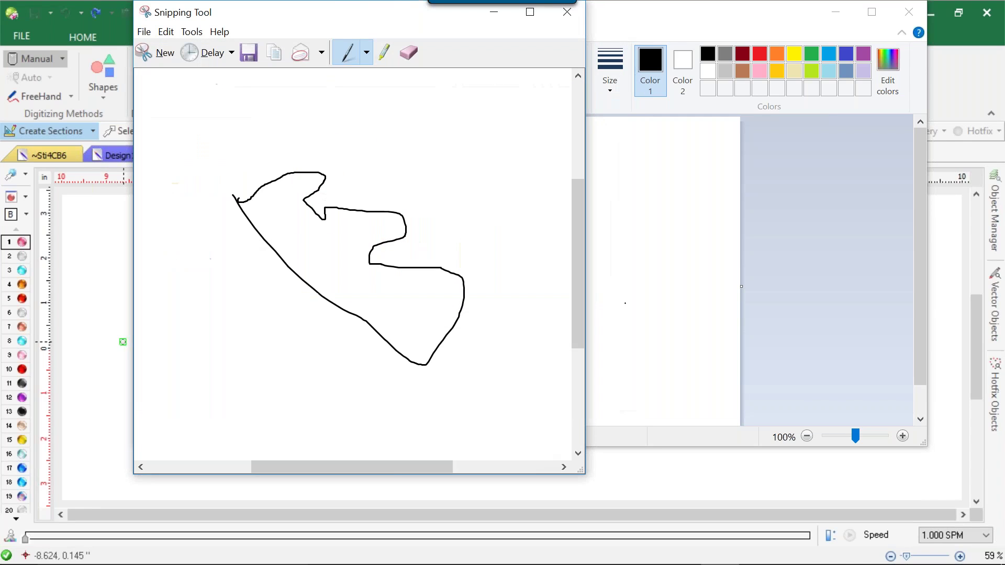
Step: Switch to Stitch Era and open the "Easter Island E" image from the Desktop as artwork
mouse_move(524, 558)
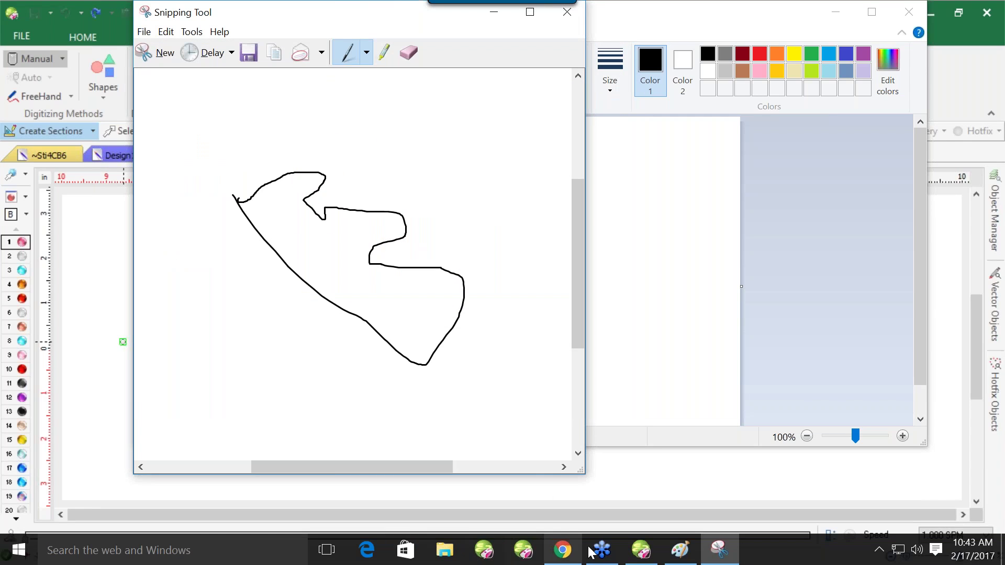
left_click(641, 551)
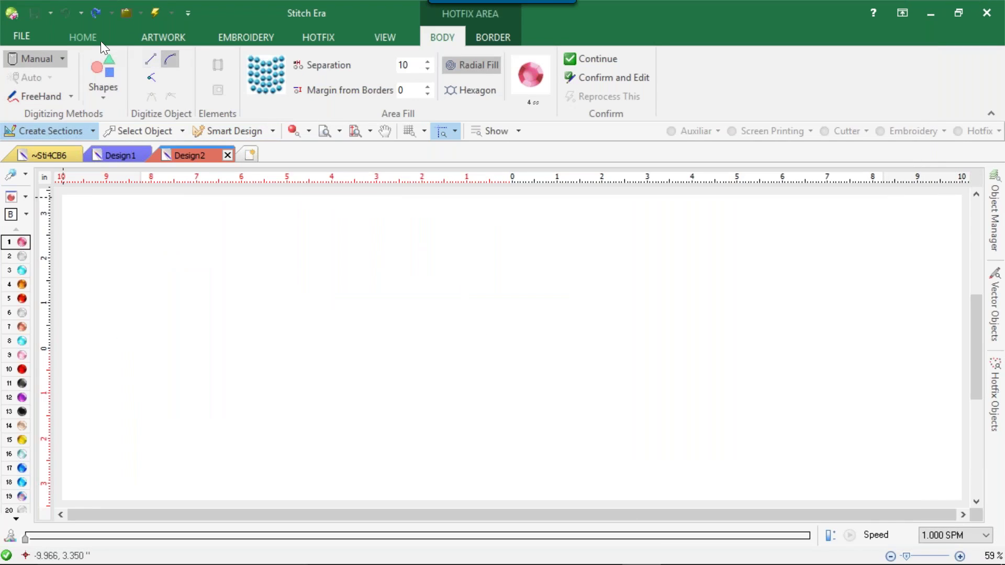
left_click(155, 35)
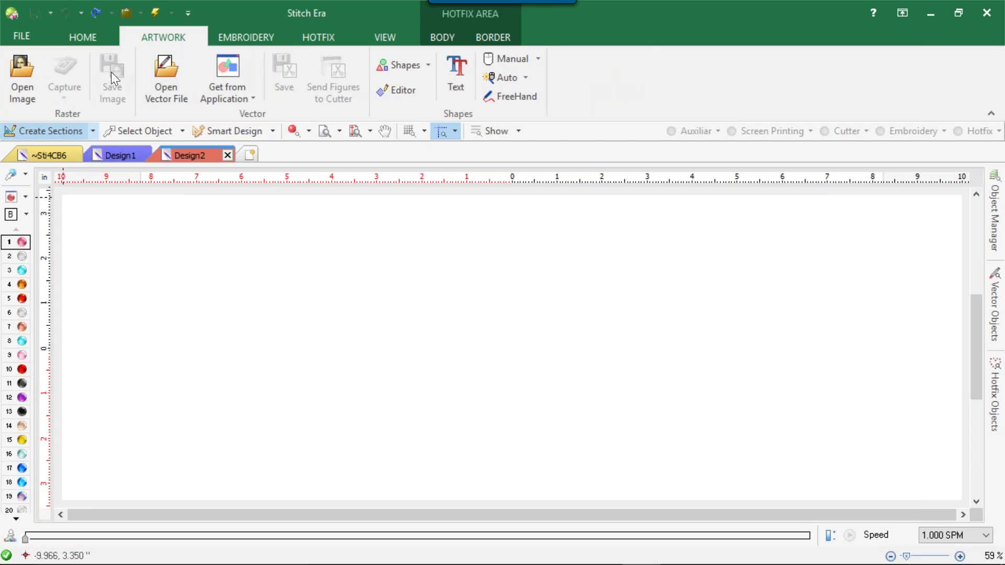
left_click(19, 75)
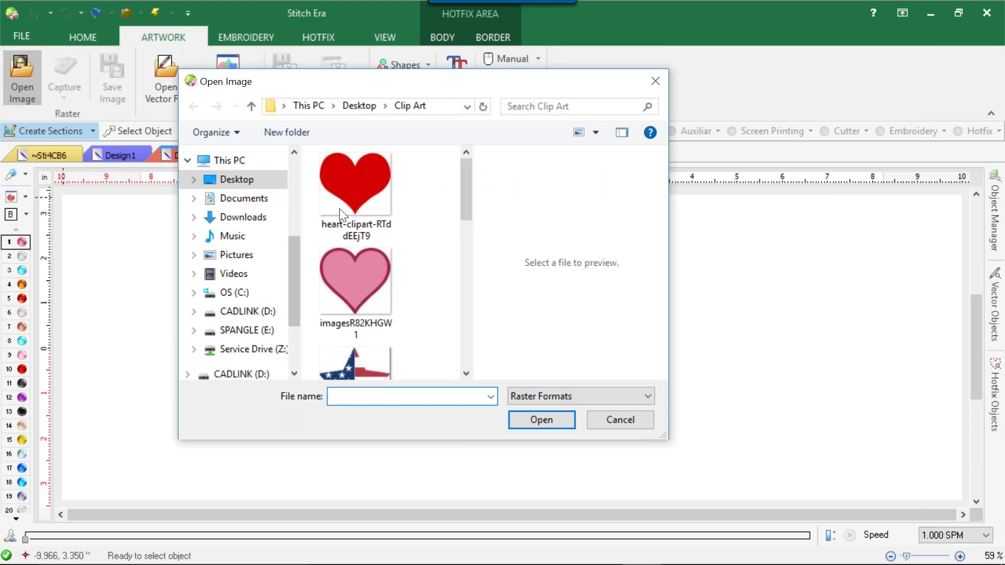
left_click_drag(468, 172, 413, 353)
left_click(240, 184)
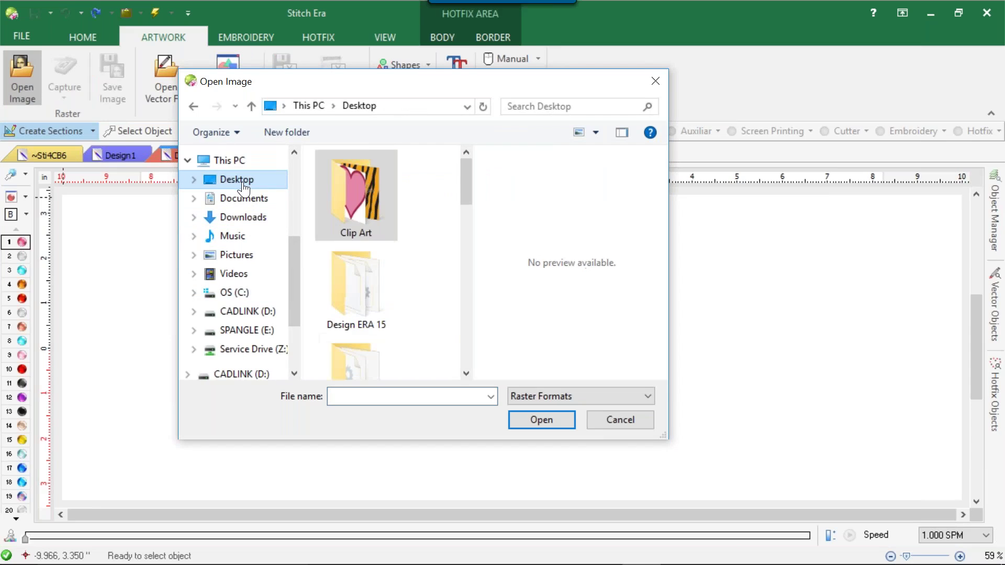
left_click_drag(474, 185, 441, 327)
left_click(347, 251)
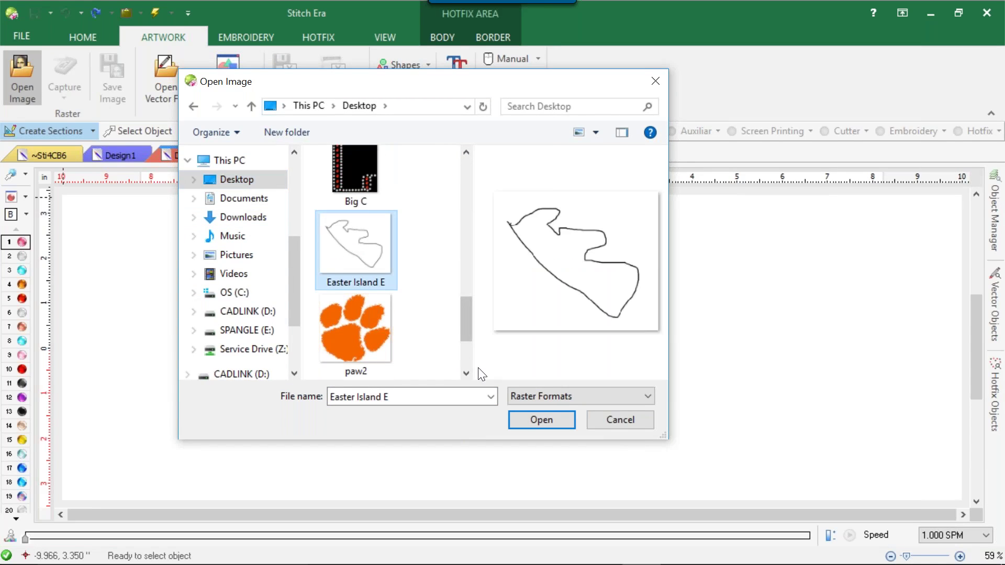
left_click(529, 417)
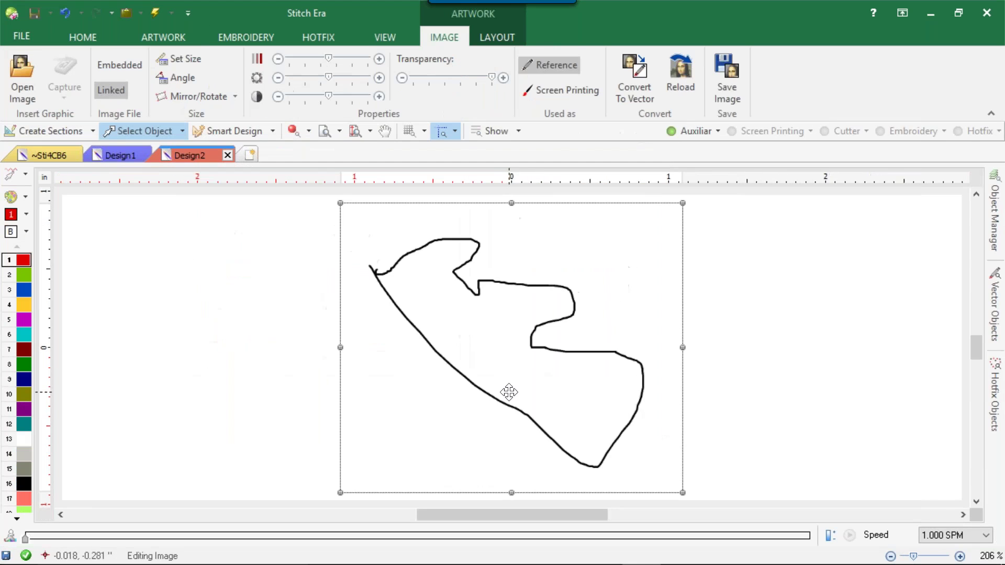
Step: Create a single hotfix radial fill with the number 2 stone inside the image's outline, using automatic tracing
scroll(518, 314, "down", 2)
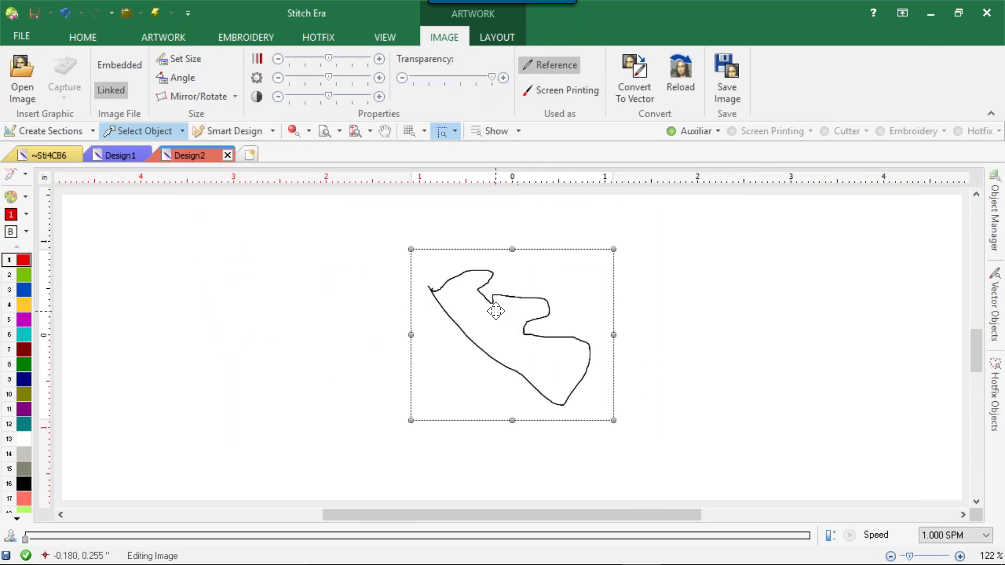
scroll(496, 310, "up", 3)
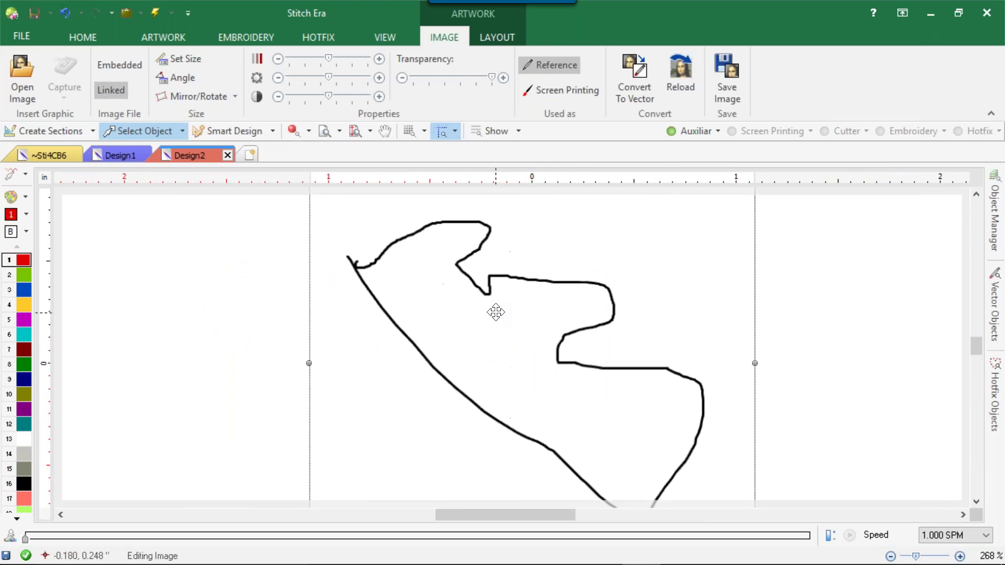
left_click(192, 254)
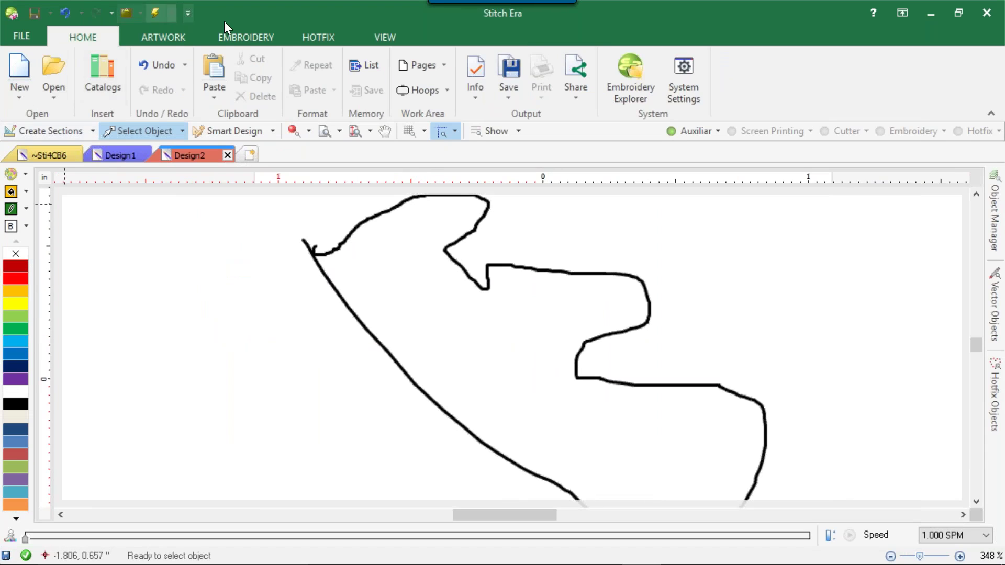
left_click(307, 36)
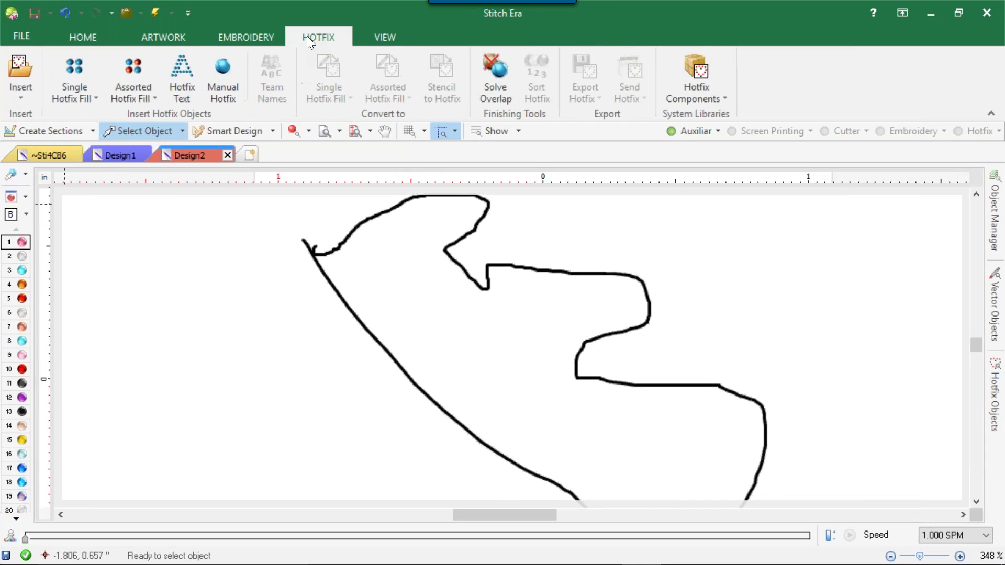
left_click(11, 255)
left_click(86, 86)
left_click(114, 178)
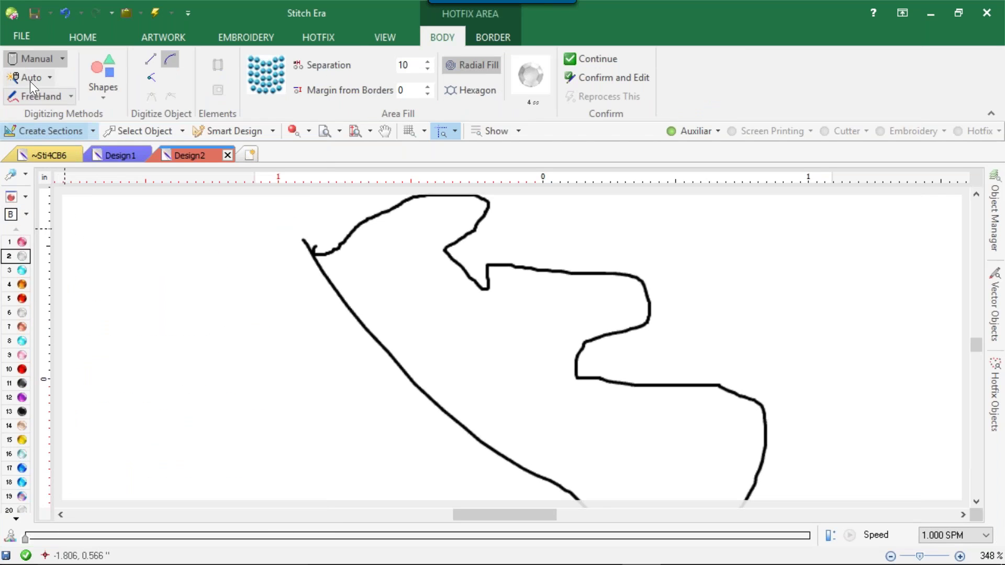
left_click(48, 82)
left_click(67, 117)
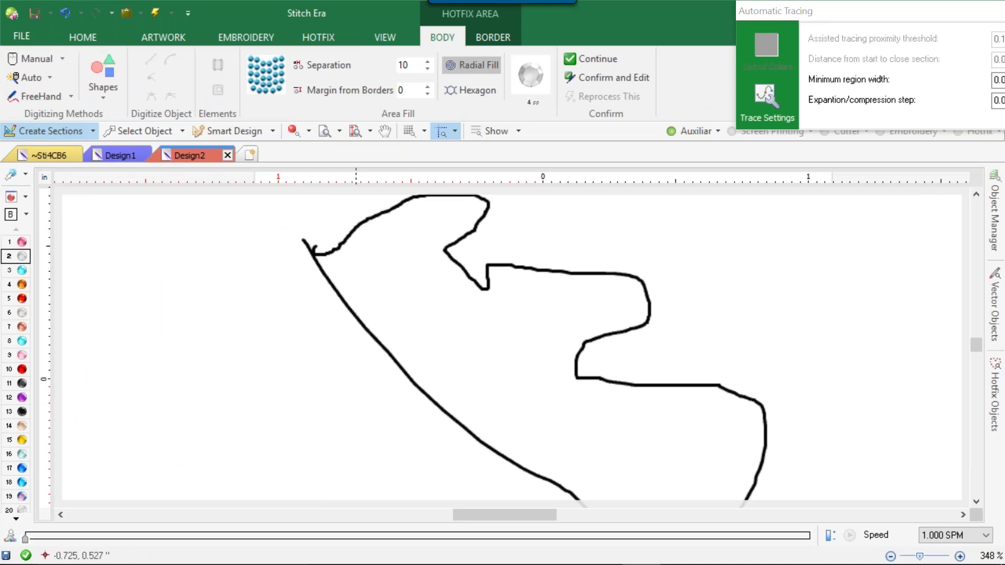
left_click(443, 316)
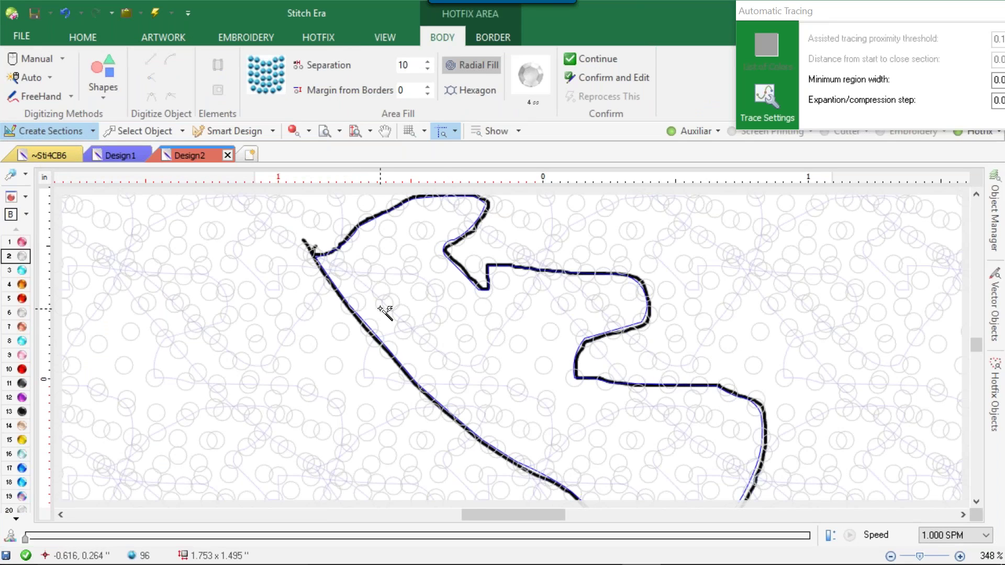
Step: Turn off the repeating Continuous Drawing display so only the single design is drawn
scroll(385, 313, "down", 8)
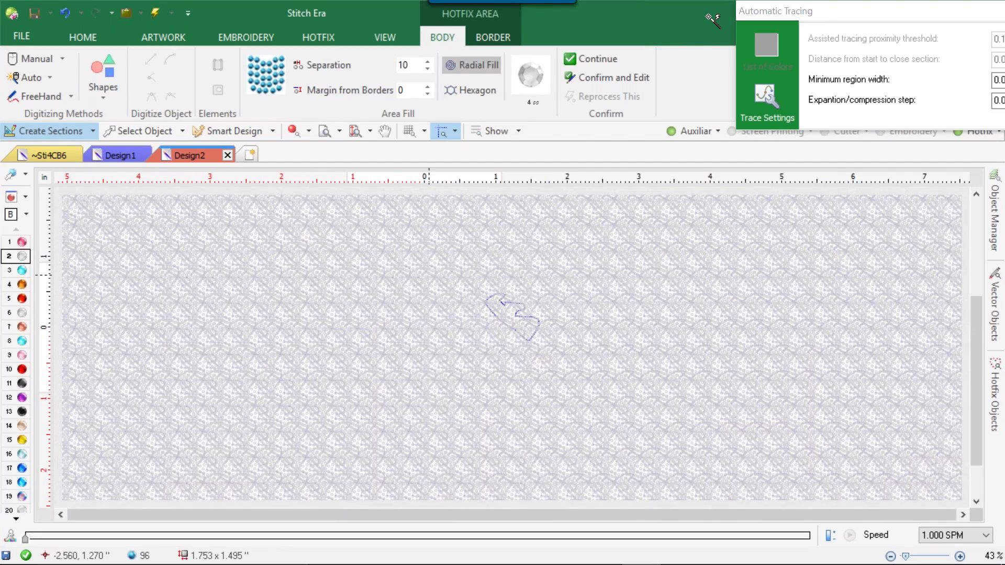
scroll(470, 62, "up", 1)
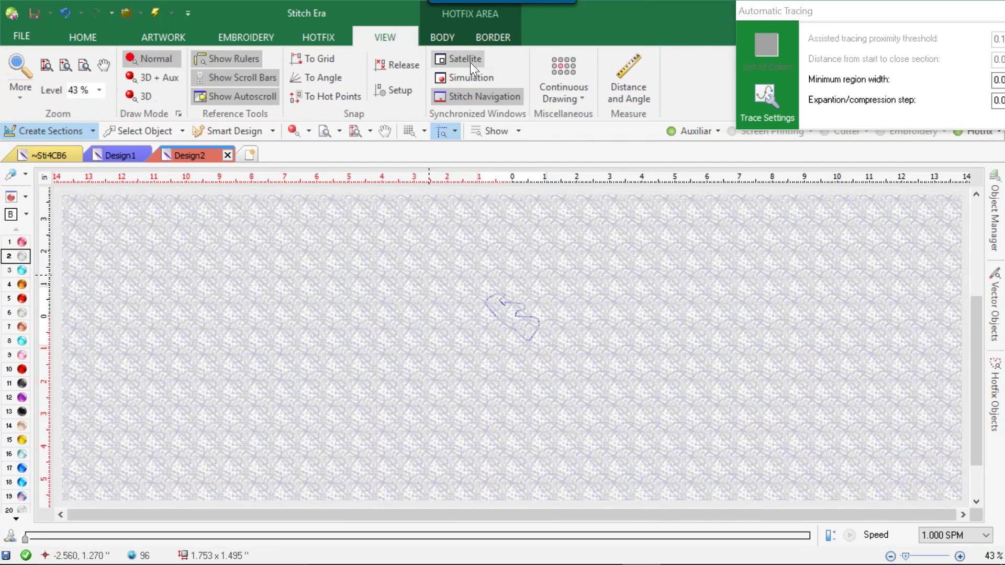
left_click(582, 97)
left_click(596, 119)
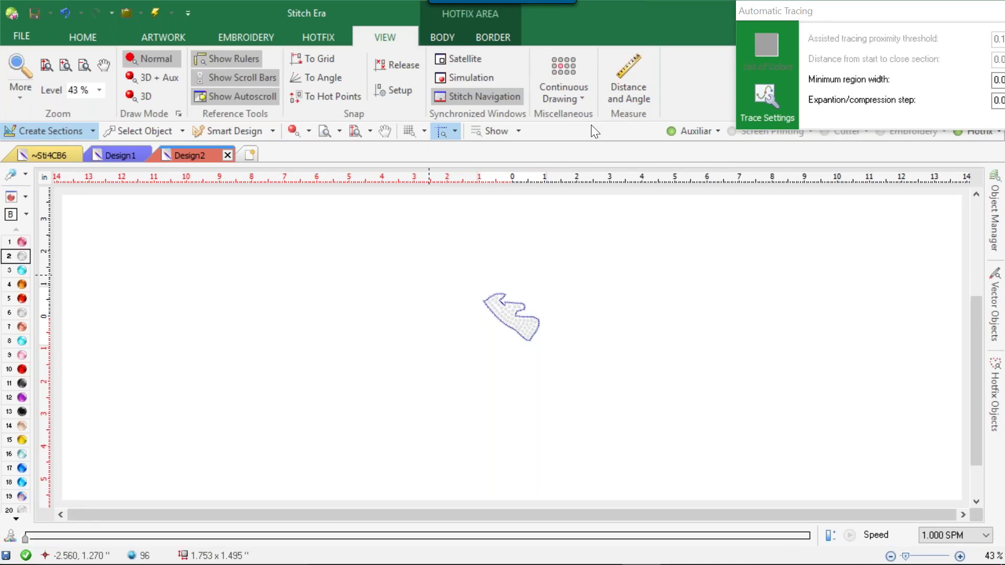
Step: Select the image and hotfix area together and enlarge them until the hotfix area is about 3.87 x 3.30 inches
scroll(516, 321, "up", 6)
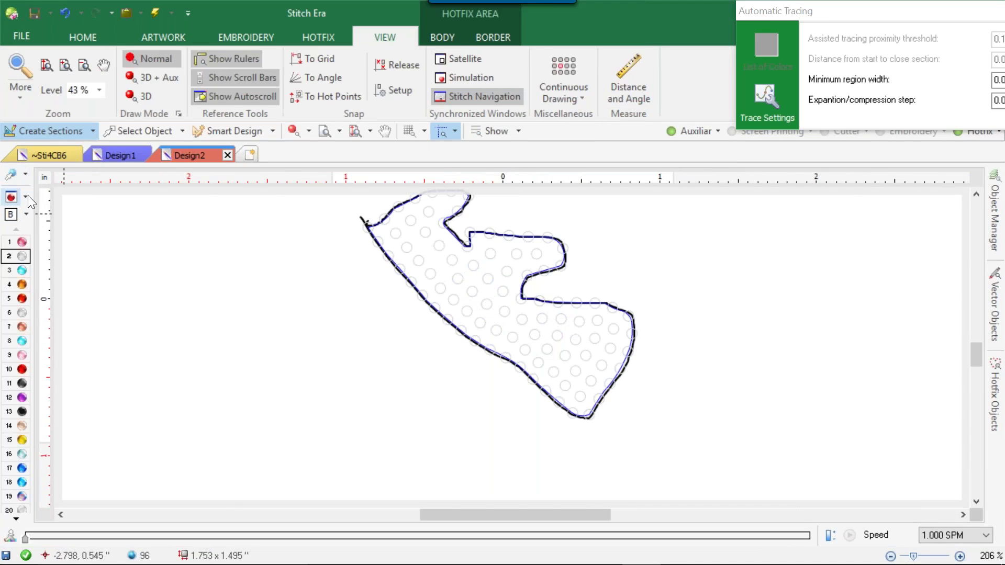
left_click(140, 131)
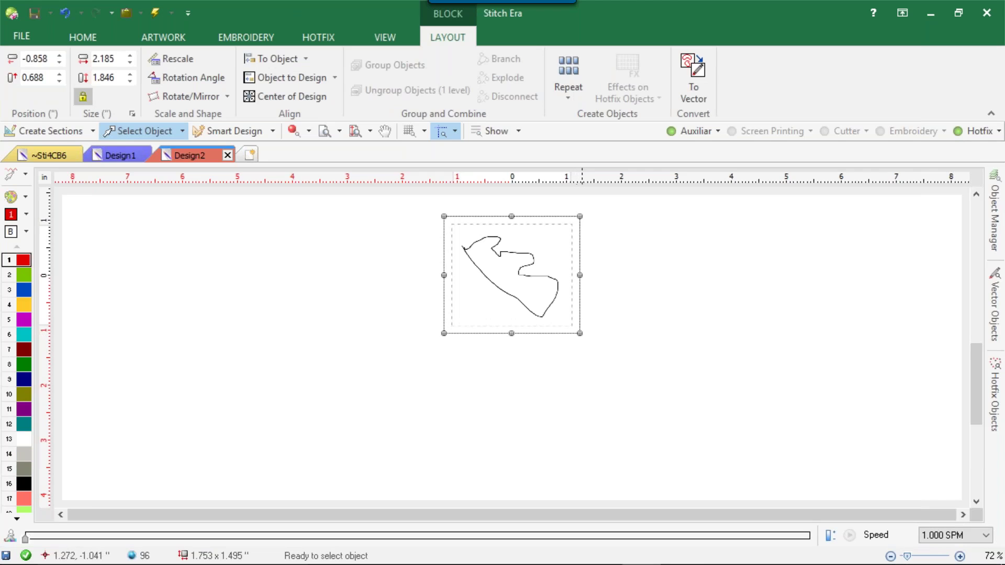
left_click_drag(579, 333, 648, 406)
Step: Add an HF Path border with a single hotfix to the hotfix area, using the 6 ss aquamarine stone
left_click(467, 247)
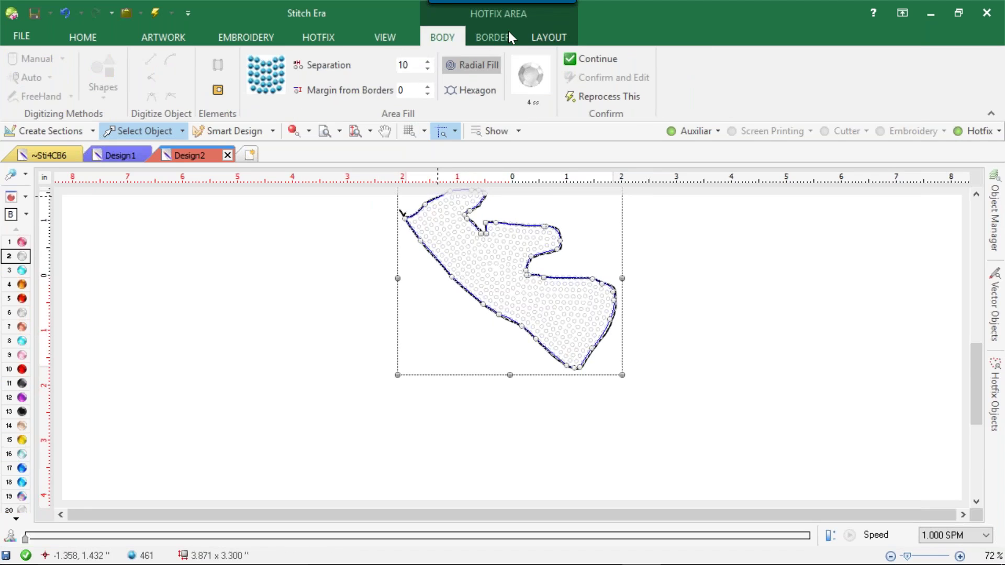
left_click(502, 35)
left_click(37, 94)
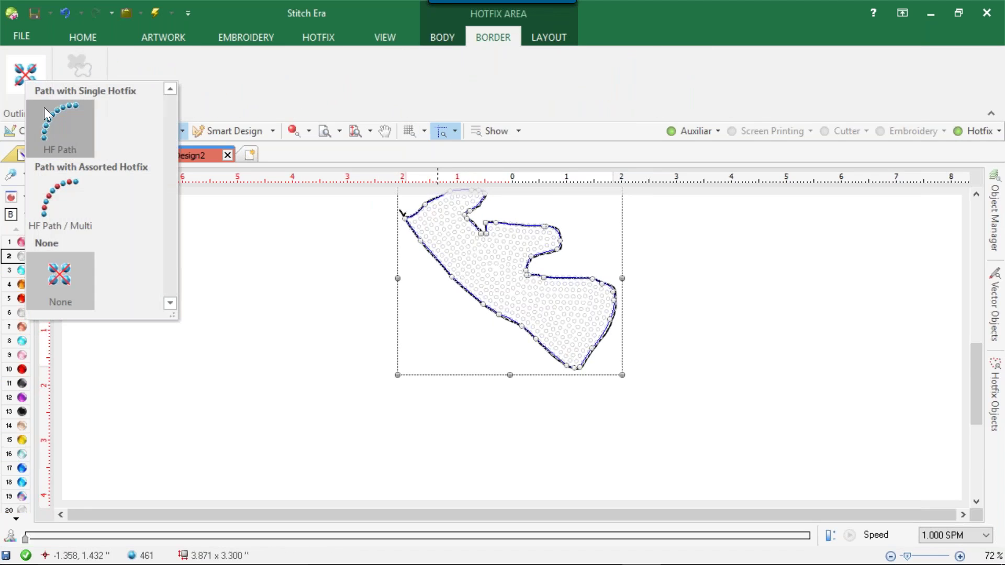
left_click(49, 117)
left_click(171, 76)
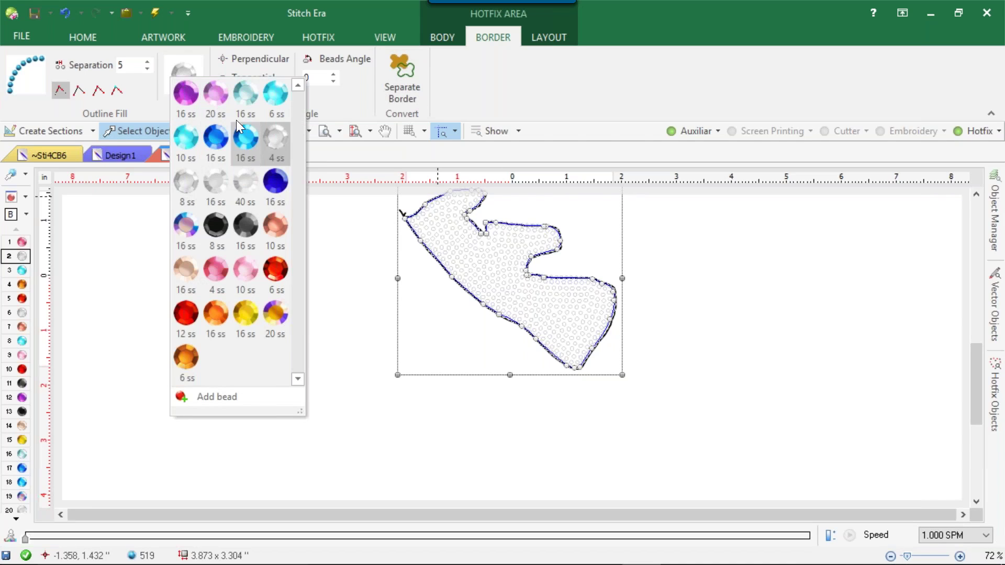
left_click(275, 96)
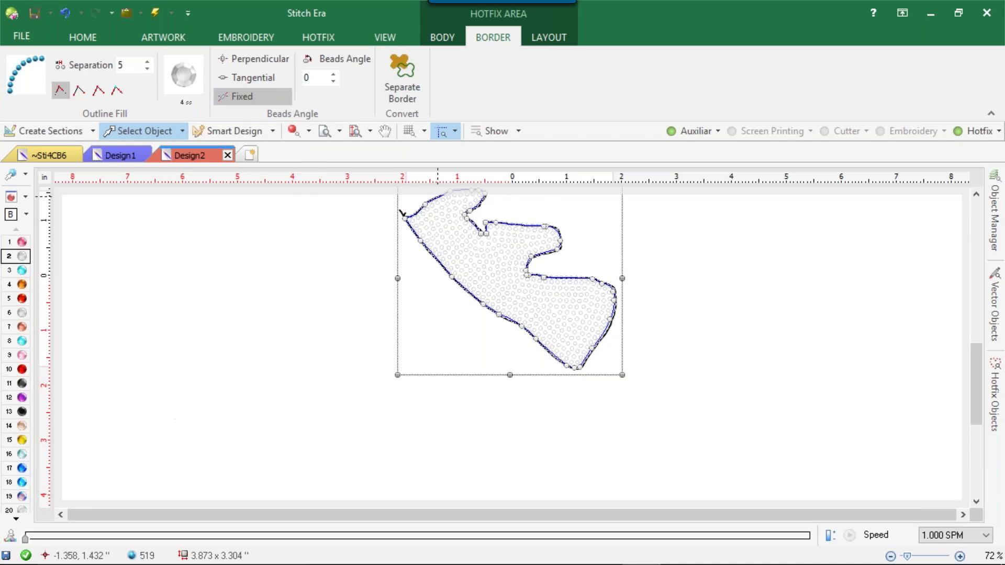
Step: Hide the auxiliary artwork image and display the hotfix fill and border as realistic stones
key("ctrl+Tab")
left_click(691, 131)
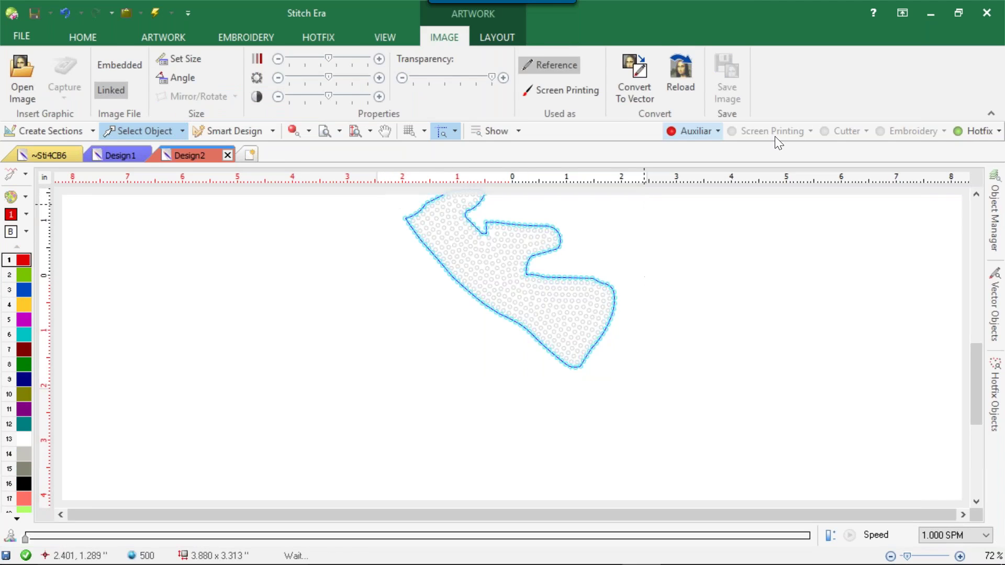
left_click(301, 128)
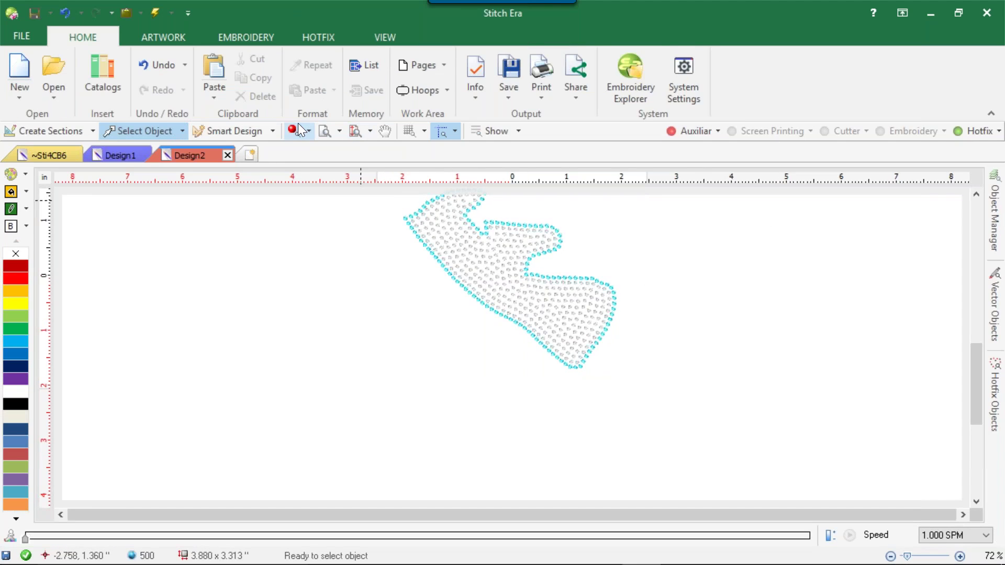
scroll(455, 239, "up", 1)
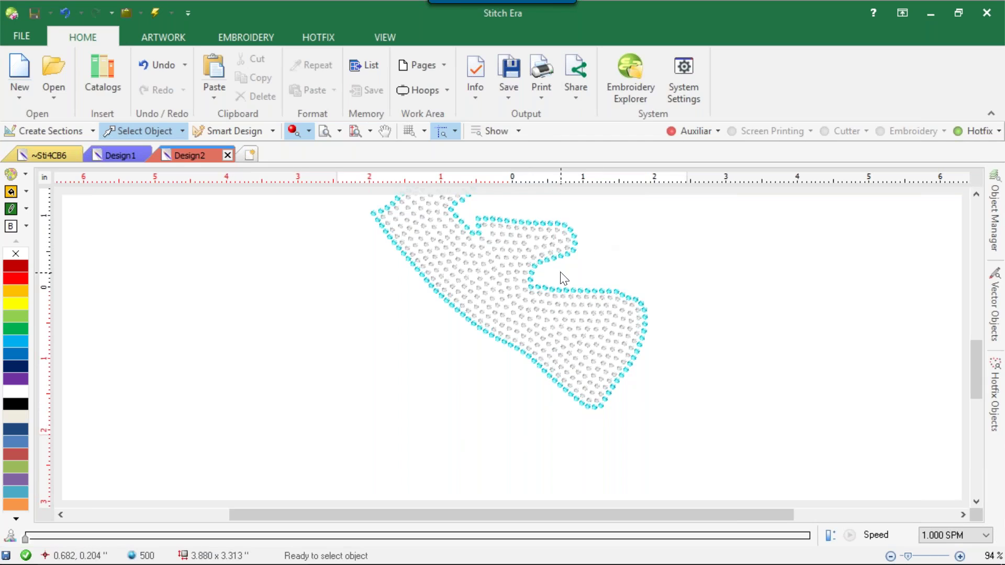
left_click(526, 287)
key("Escape")
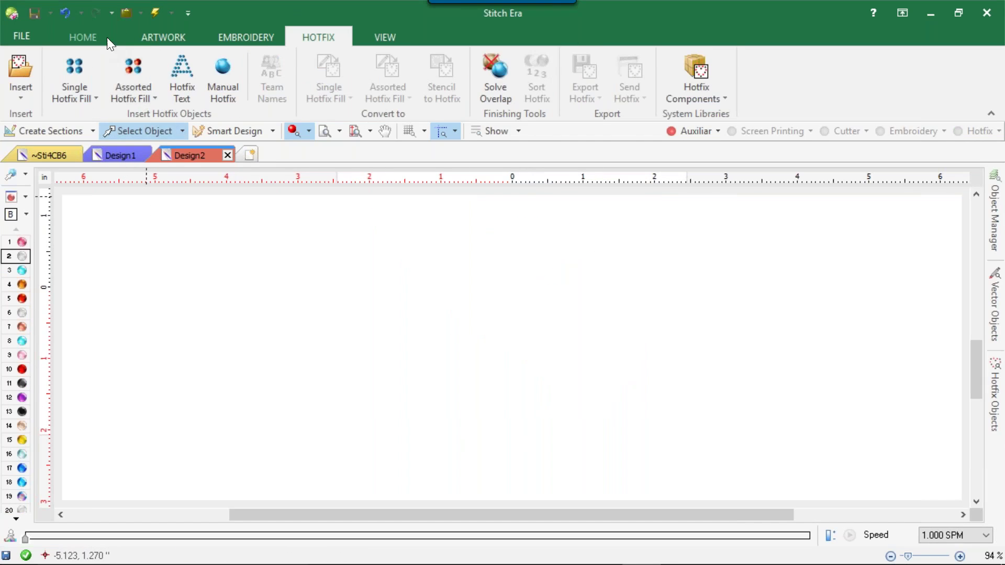
left_click(92, 37)
mouse_move(15, 563)
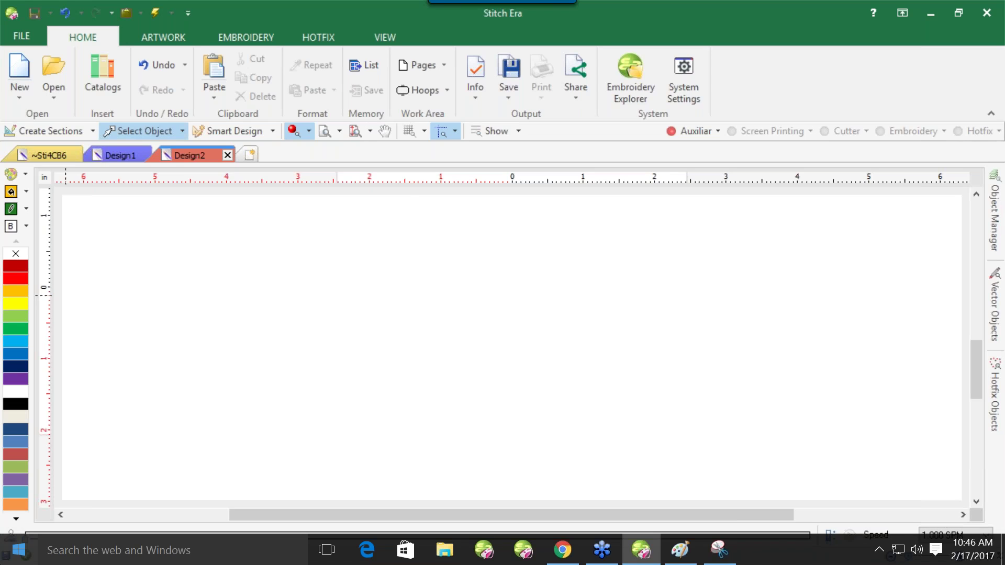
key("ctrl+z")
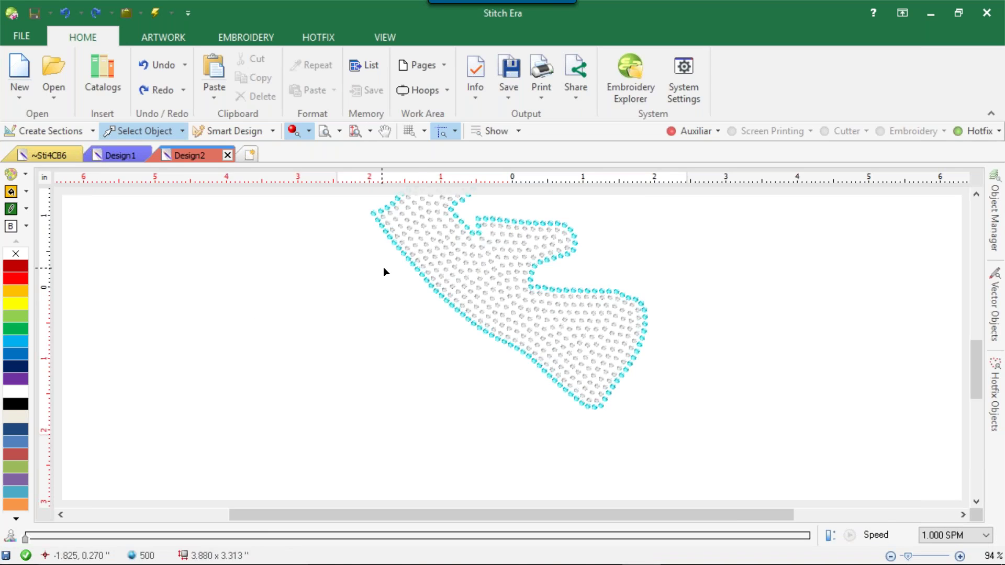
Step: Move the hotfix area lower on the page and rotate it until the figure stands upright, about 1.94 x 4.24 inches
left_click(506, 253)
left_click_drag(507, 254, 506, 295)
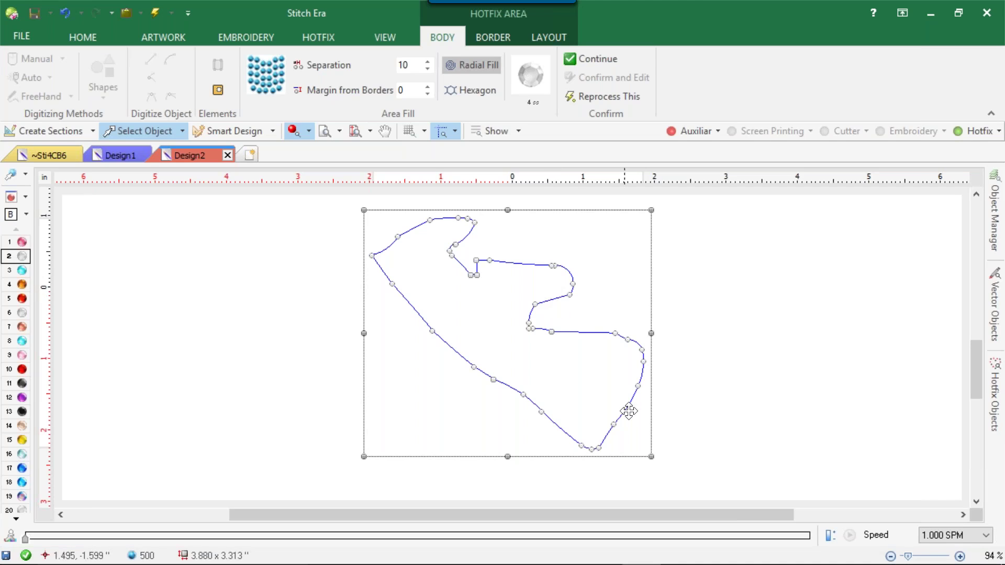
left_click(645, 457)
left_click_drag(648, 460, 502, 461)
left_click(844, 236)
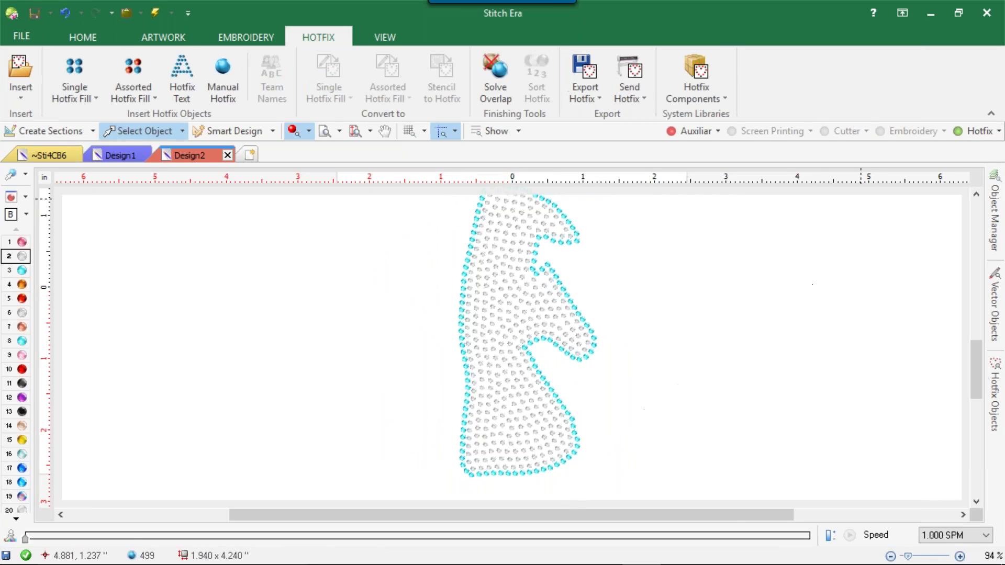
Step: Review the position settings and the bead tray assignment in the Hotfix Exporter, and close it without exporting
left_click(517, 277)
double_click(516, 278)
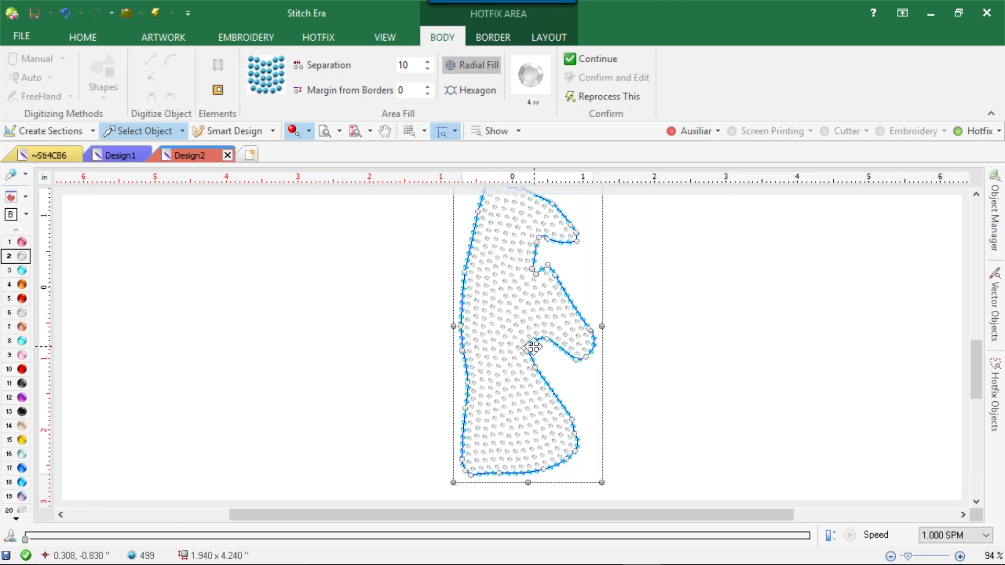
left_click(25, 35)
left_click(32, 105)
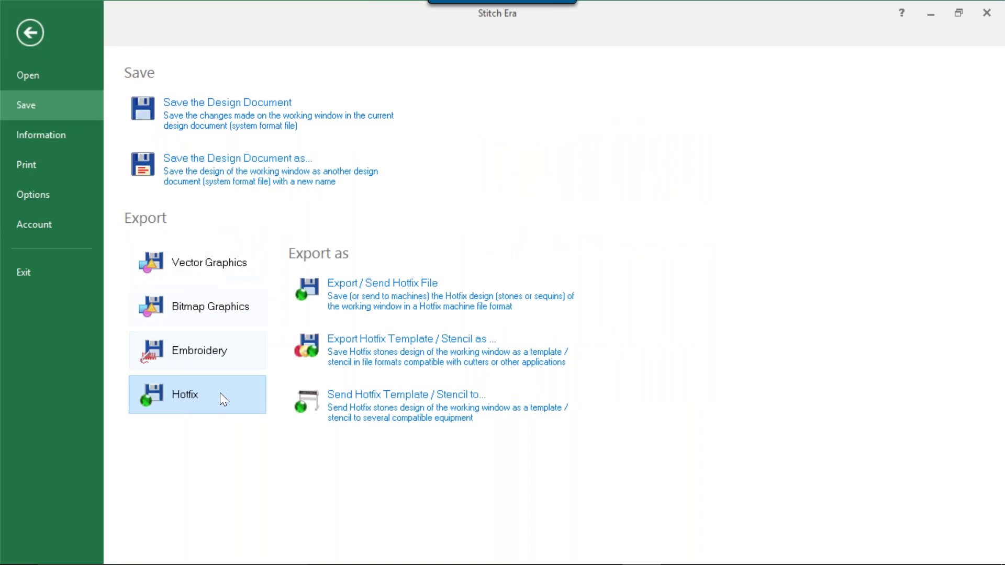
left_click(421, 282)
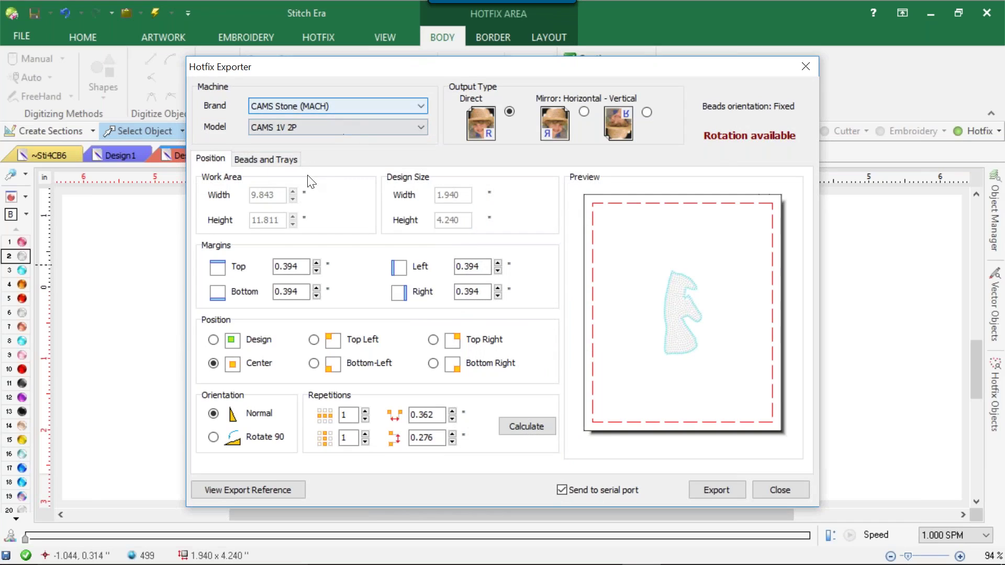
left_click(296, 162)
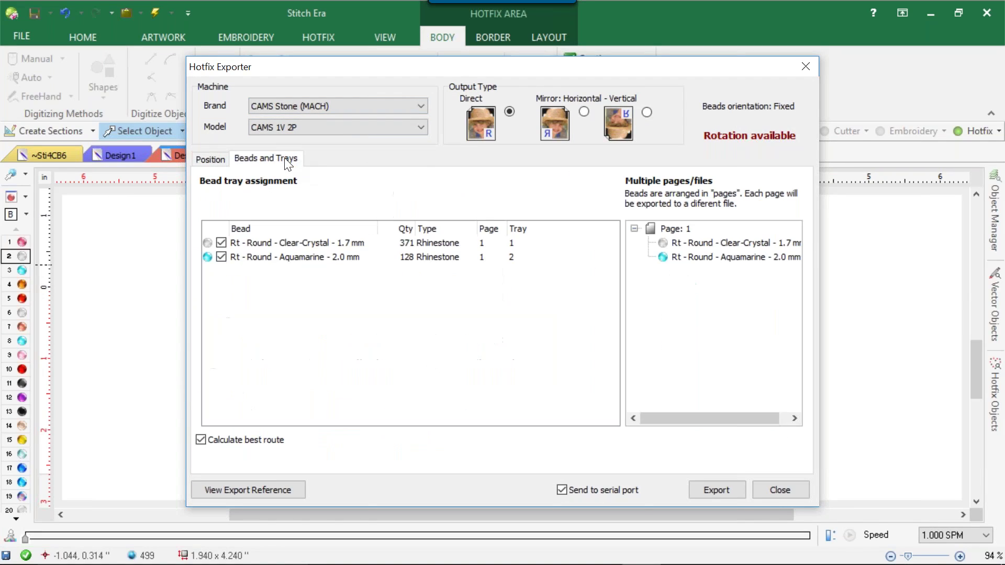
left_click(791, 485)
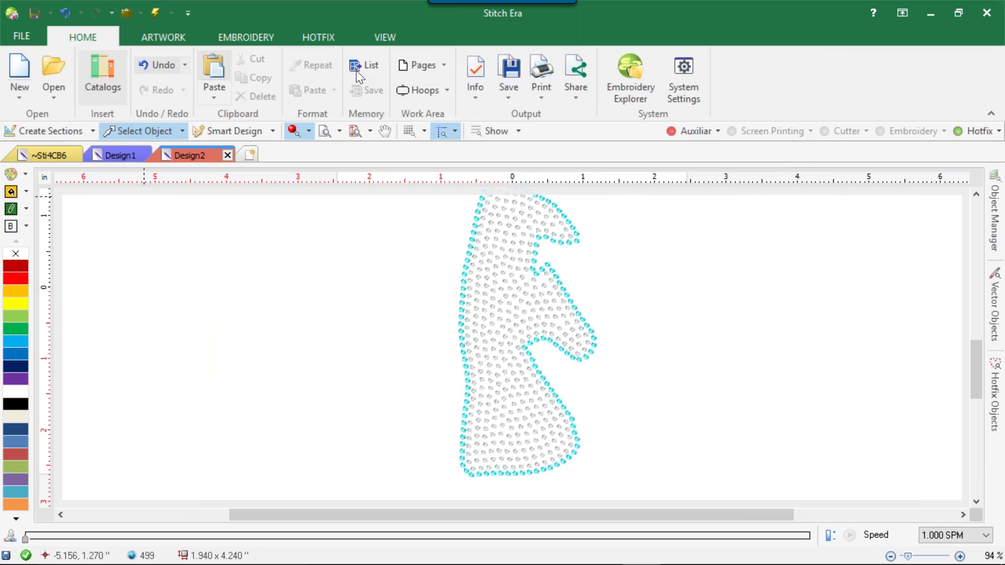
left_click(545, 90)
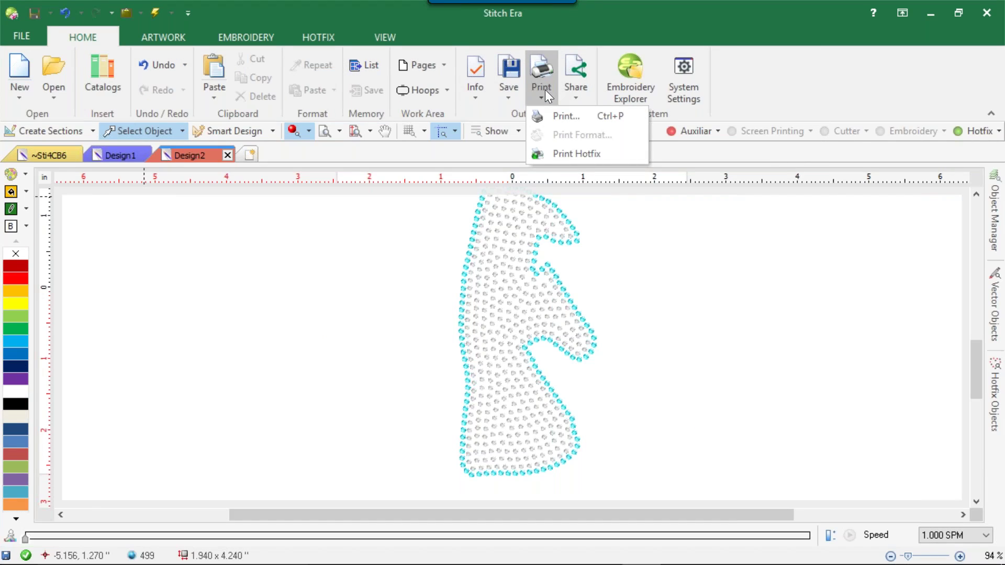
left_click(583, 83)
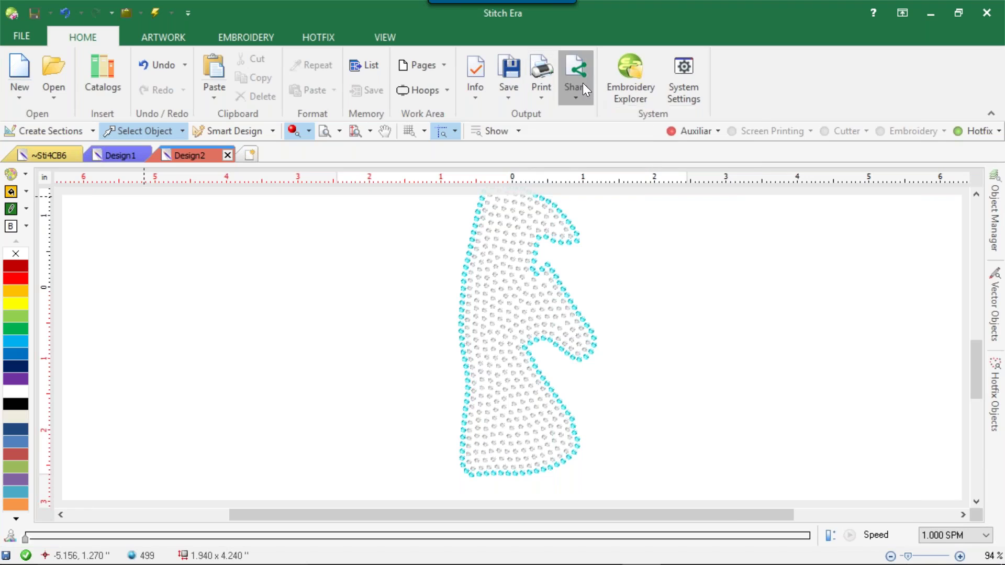
left_click(501, 81)
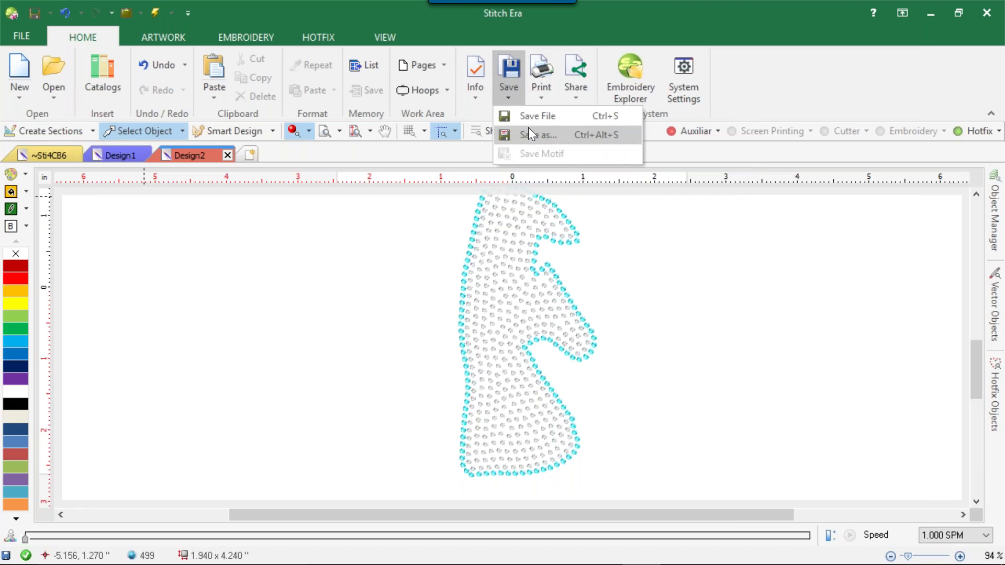
left_click(300, 356)
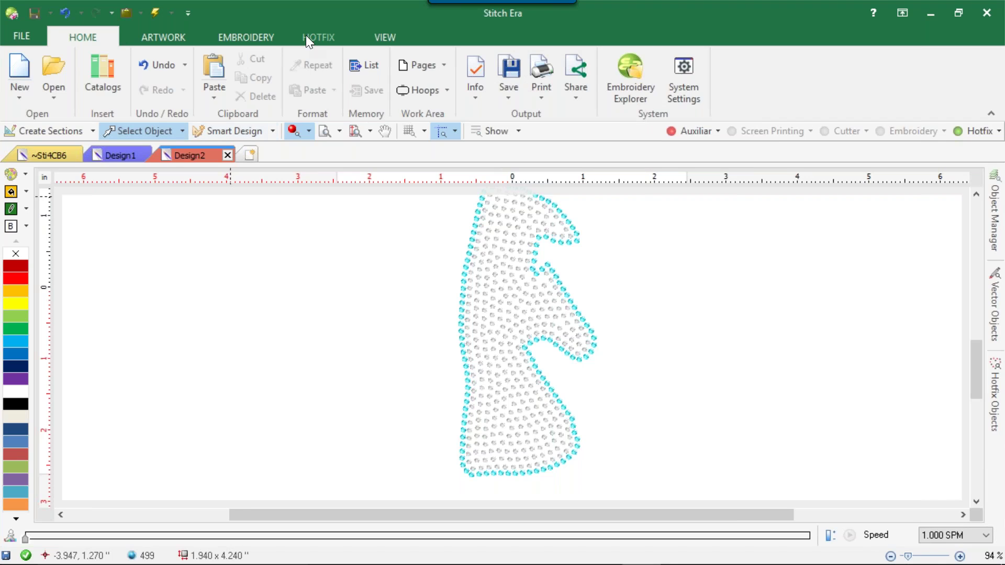
left_click(522, 320)
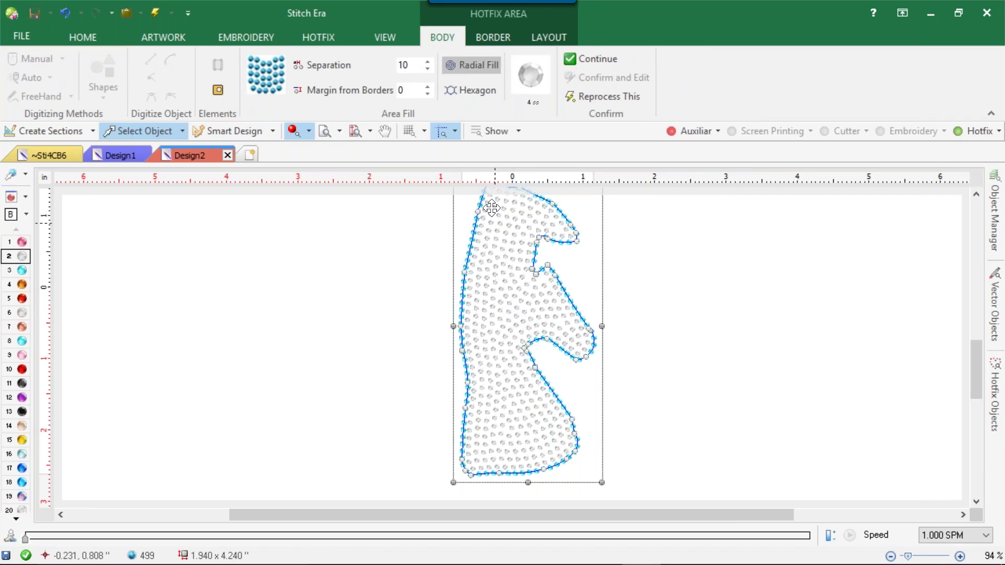
left_click(389, 242)
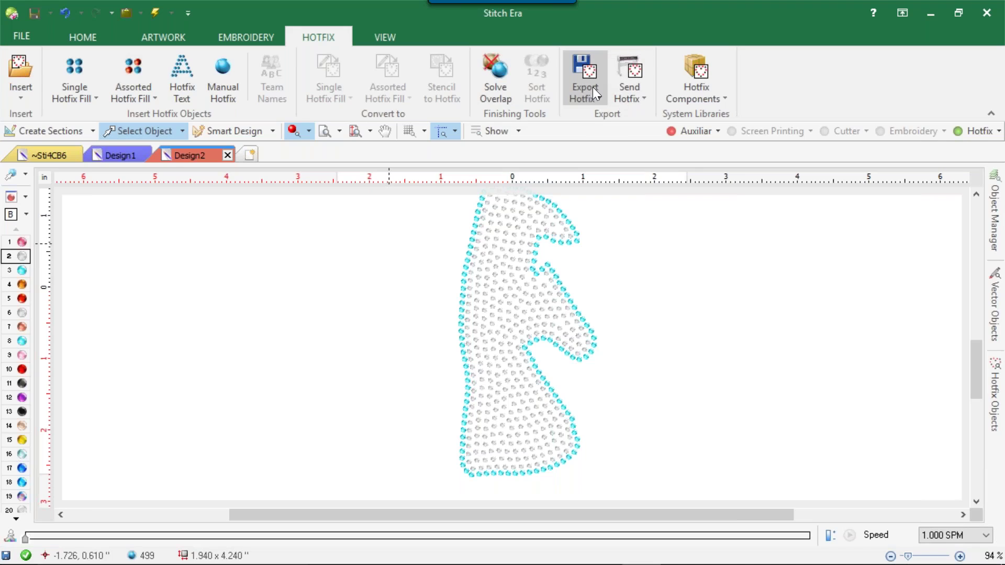
Step: Start sending the hotfix design to a cutter and preview the template page for the Clear-Crystal bead
left_click(631, 96)
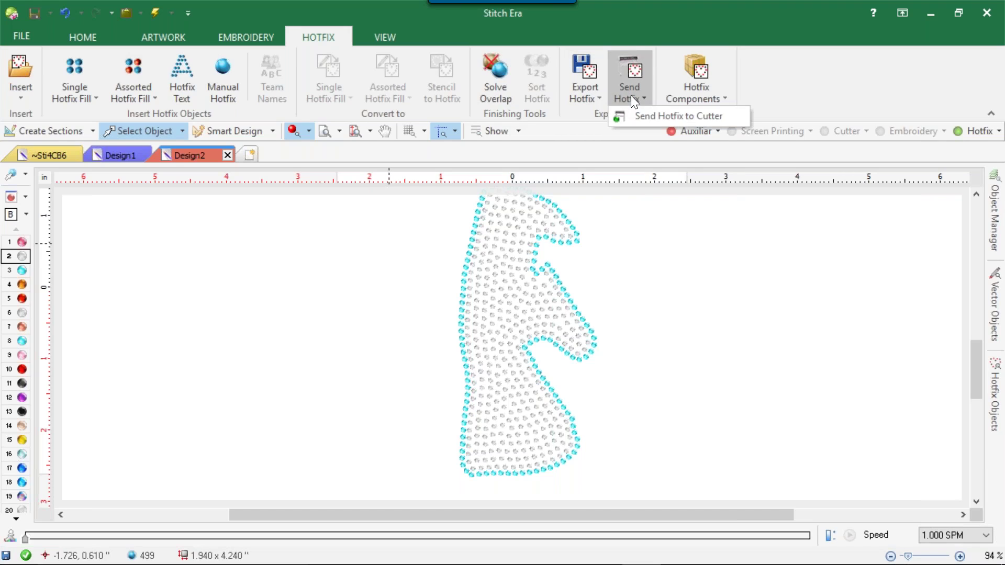
left_click(648, 117)
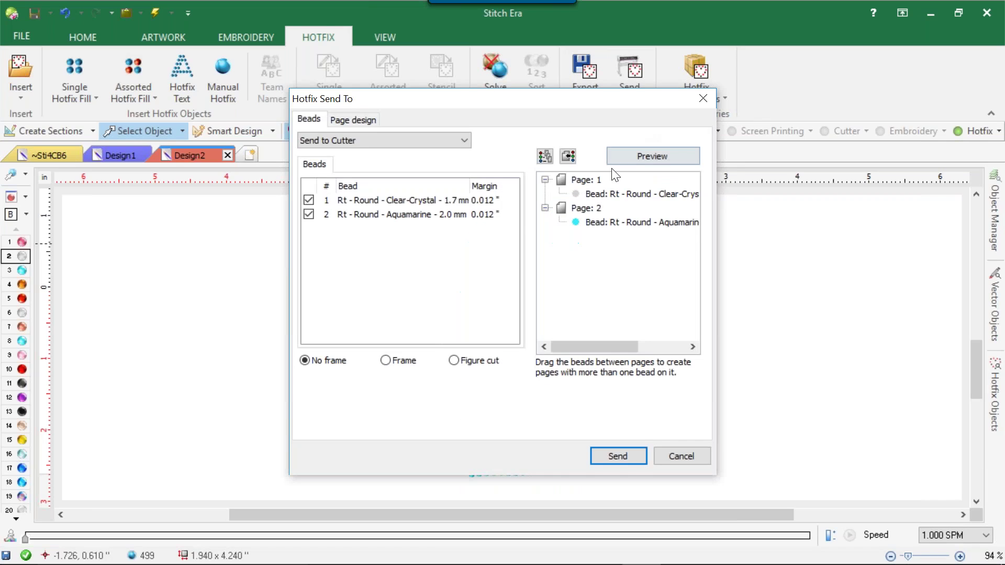
left_click(475, 202)
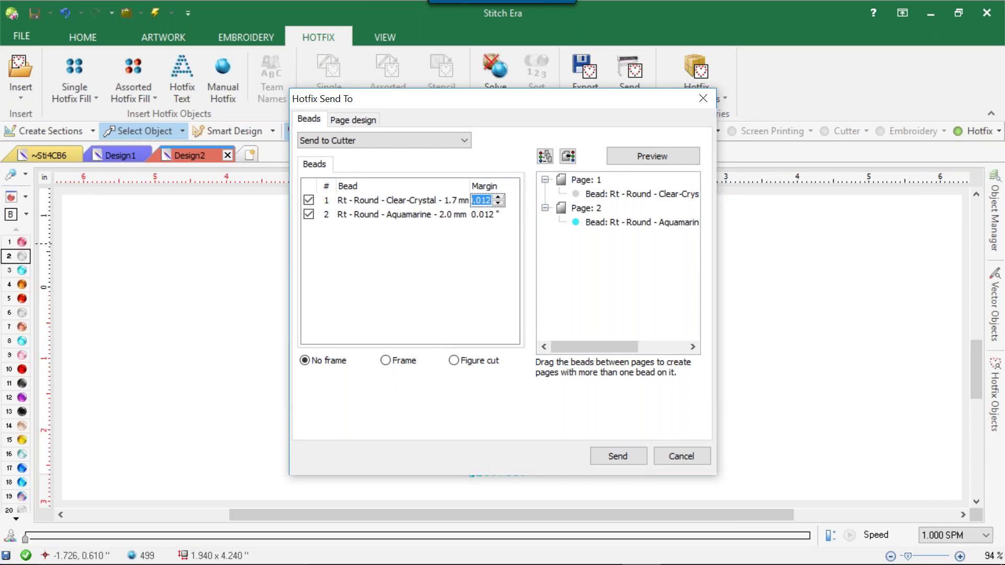
left_click(424, 202)
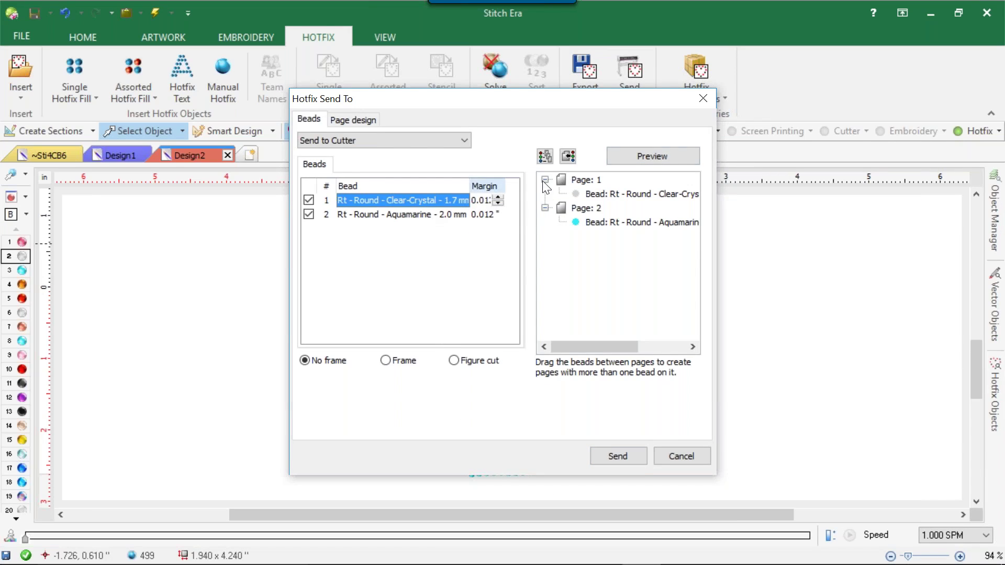
left_click(653, 156)
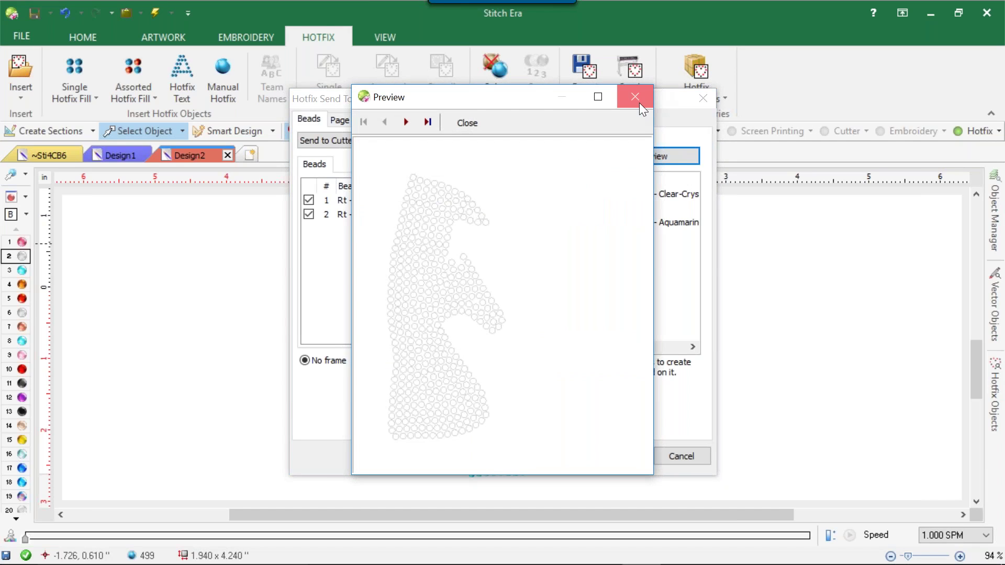
left_click(636, 96)
Step: Select the Aquamarine bead in the cutter setup and preview the template
left_click(642, 222)
left_click(648, 158)
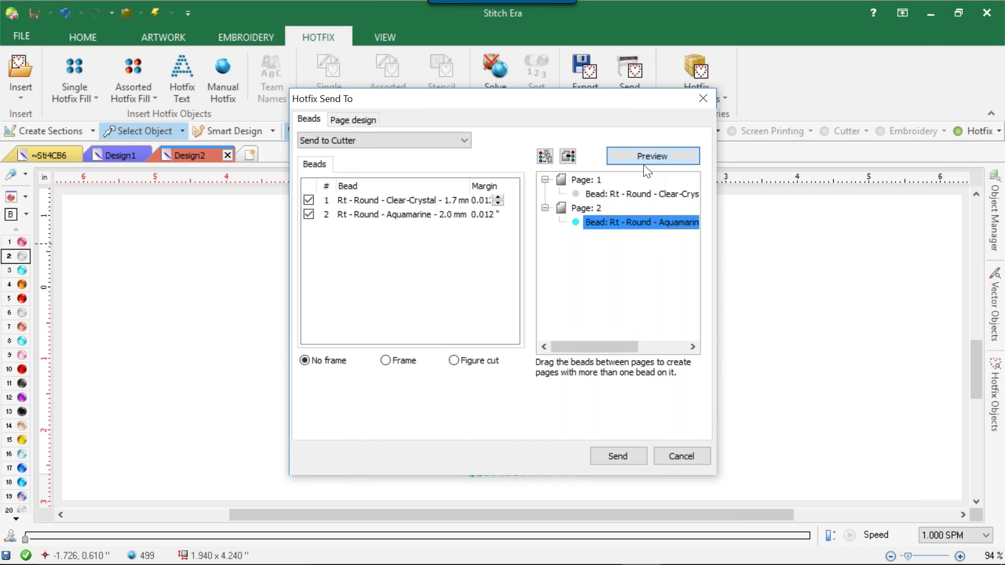
left_click(643, 99)
left_click(370, 214)
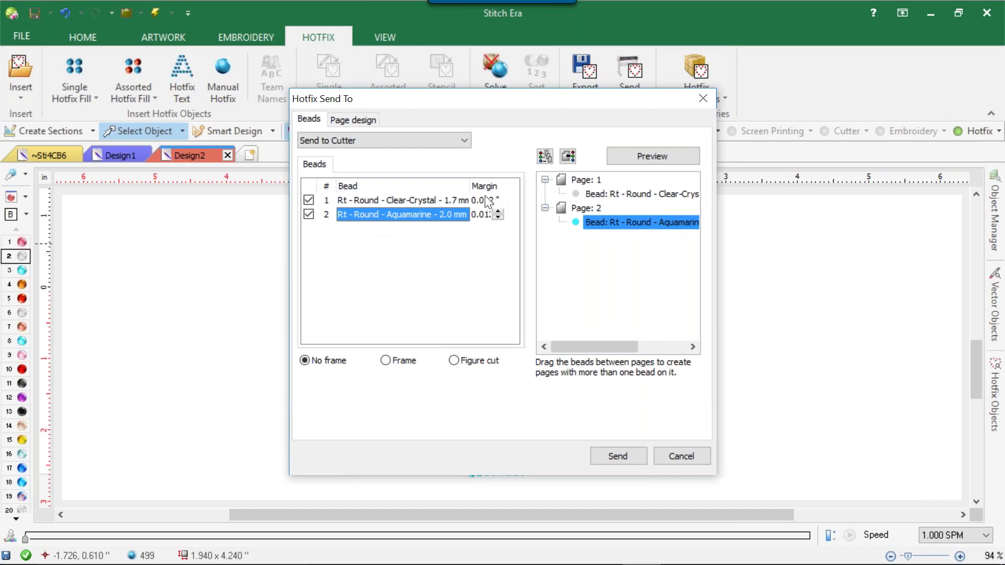
left_click(626, 156)
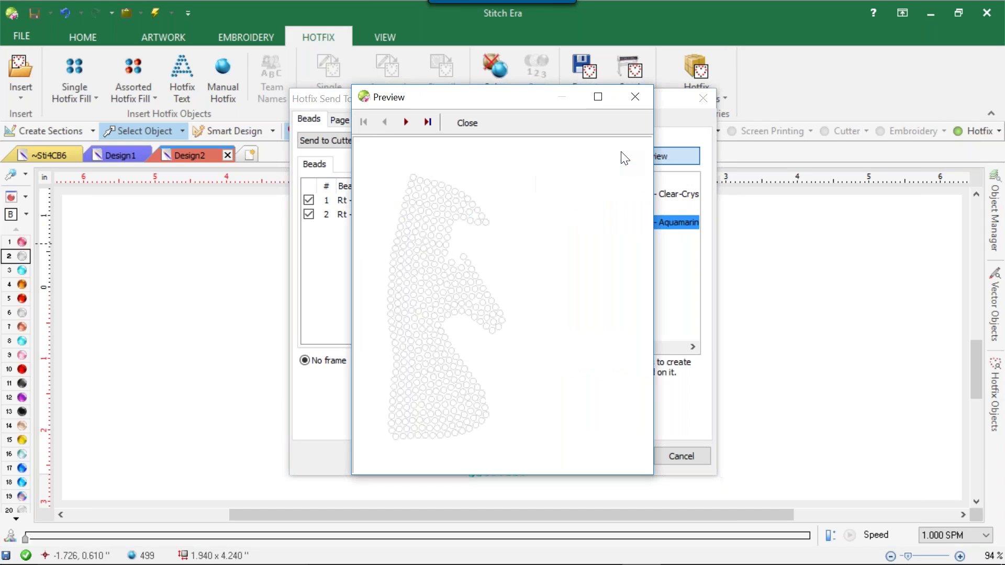
left_click(633, 98)
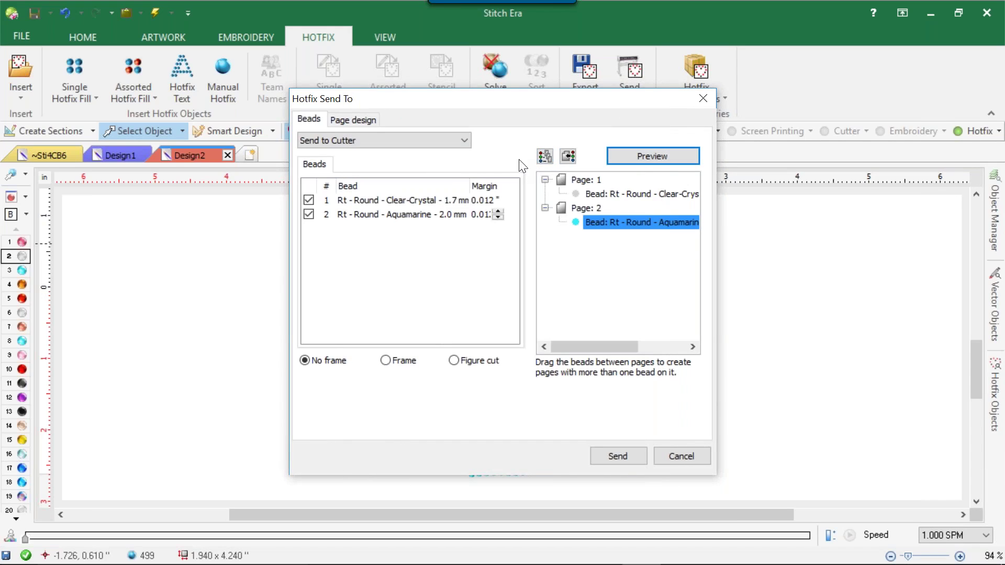
Step: Combine both beads on a single cutter page to preview it, and split them back onto separate pages
left_click(597, 223)
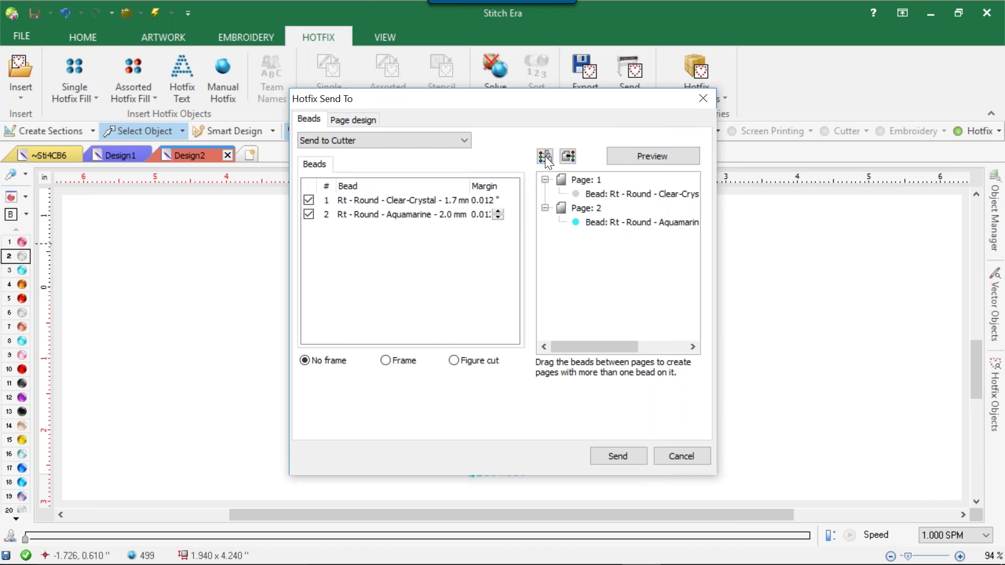
left_click(568, 157)
left_click(648, 161)
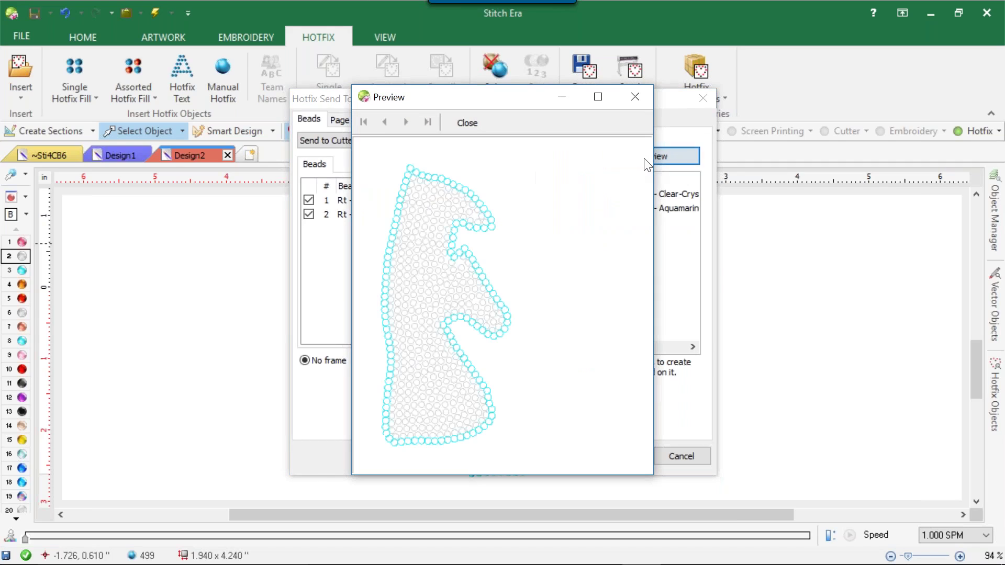
left_click(637, 96)
left_click(545, 156)
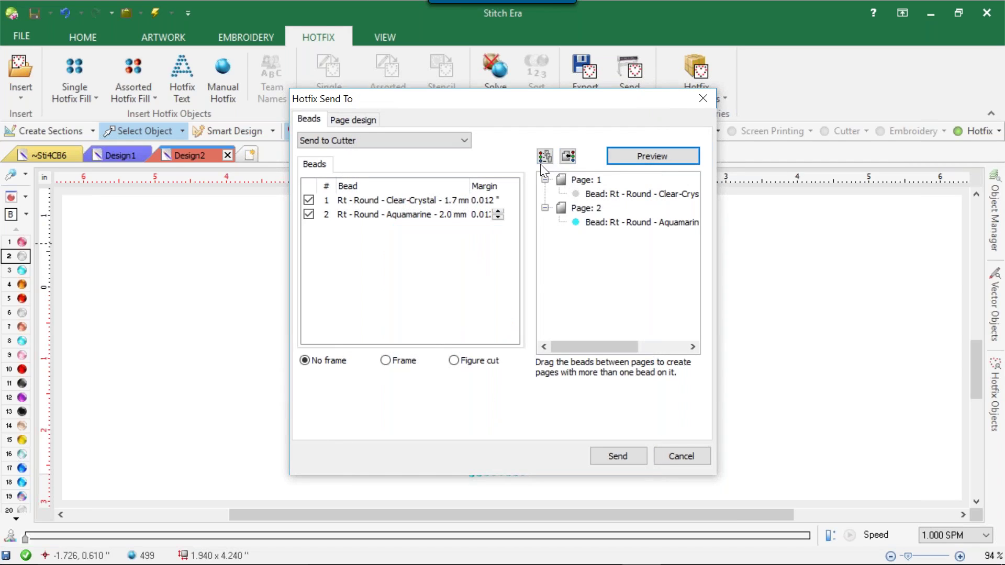
Step: Try raising the cutter margin of the Aquamarine bead, and close the send setup without sending the design
left_click(499, 212)
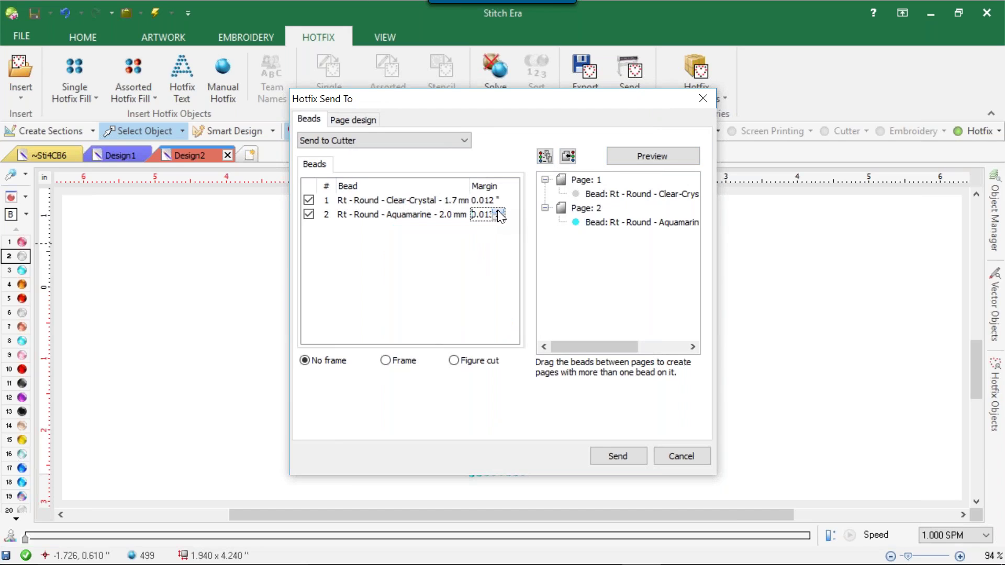
left_click(499, 212)
left_click_drag(484, 215, 466, 215)
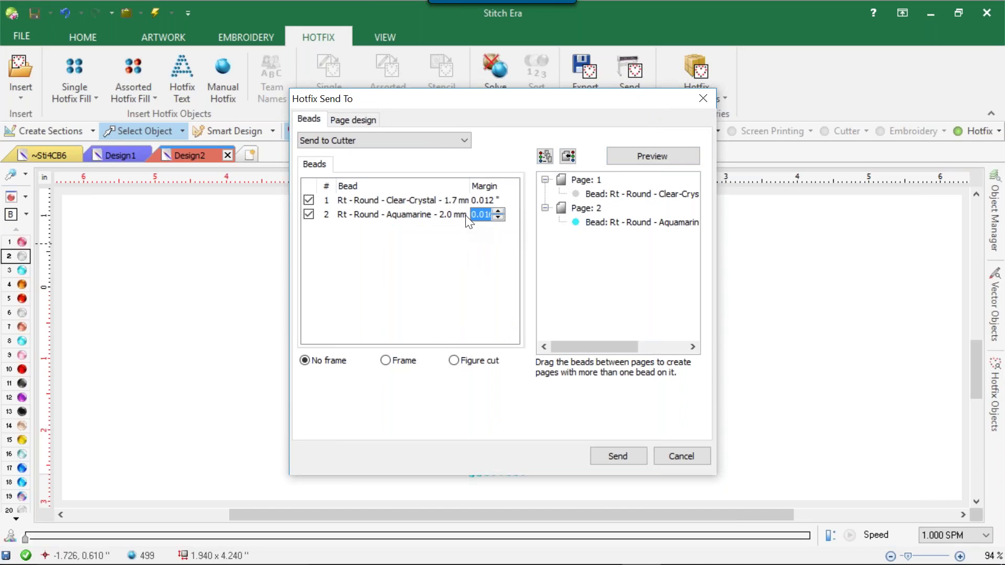
left_click(704, 98)
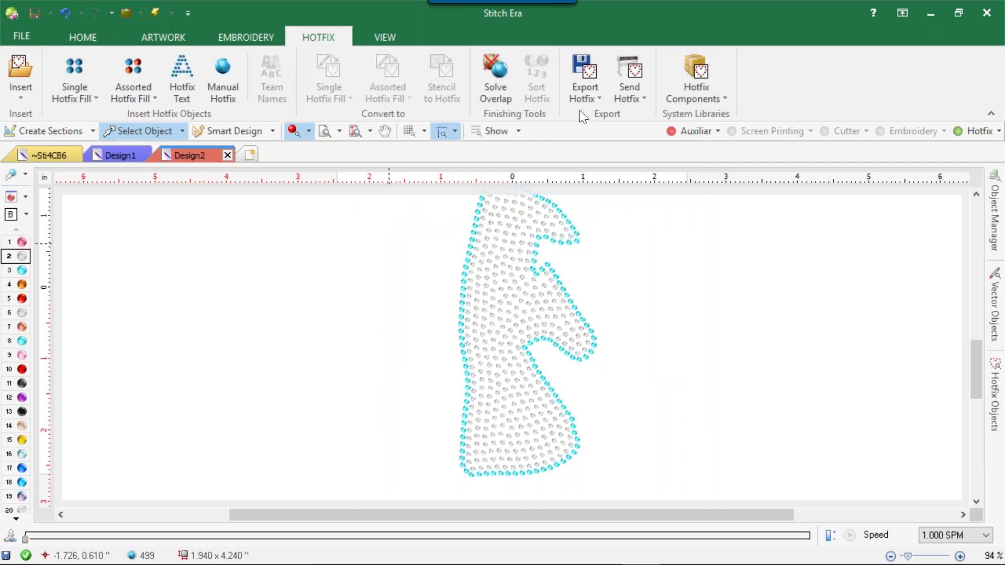
Step: Review the available options for exporting the hotfix design, saving the document and sharing it
left_click(593, 75)
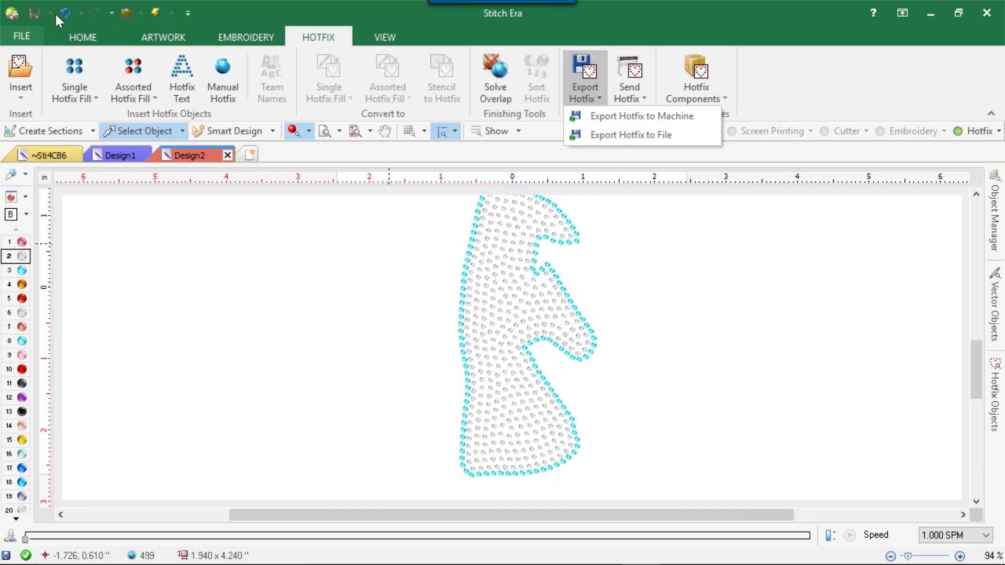
left_click(163, 302)
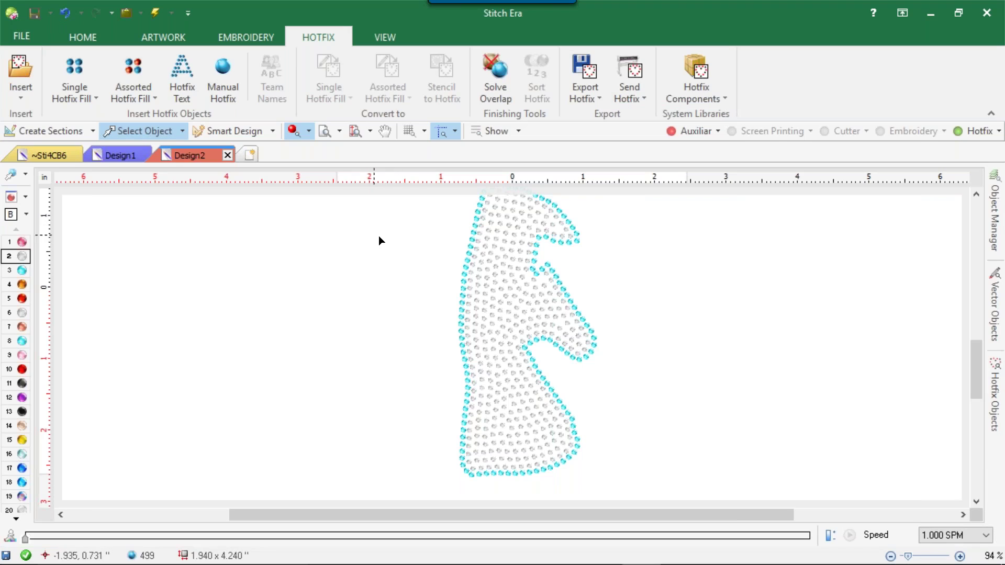
left_click(73, 36)
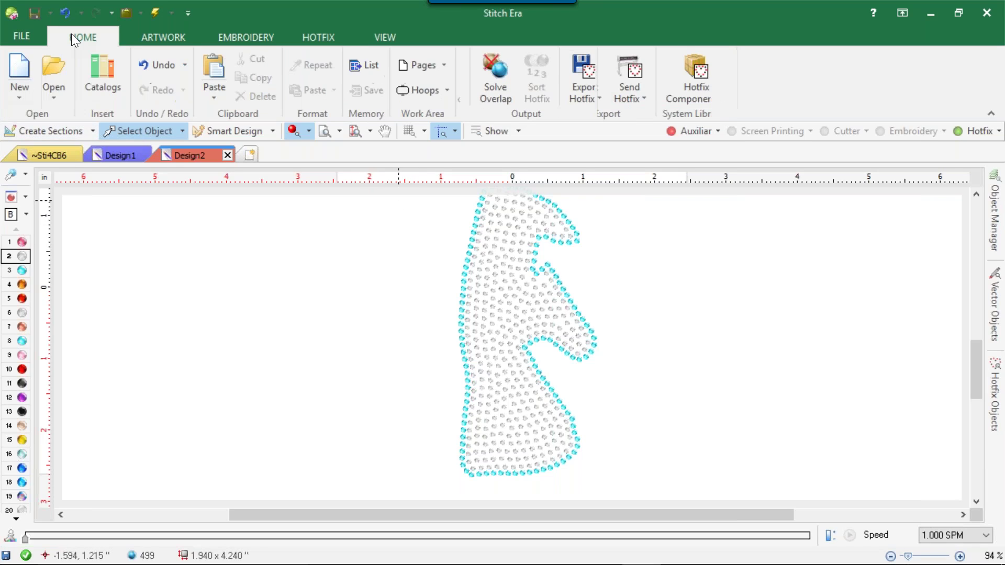
left_click(517, 77)
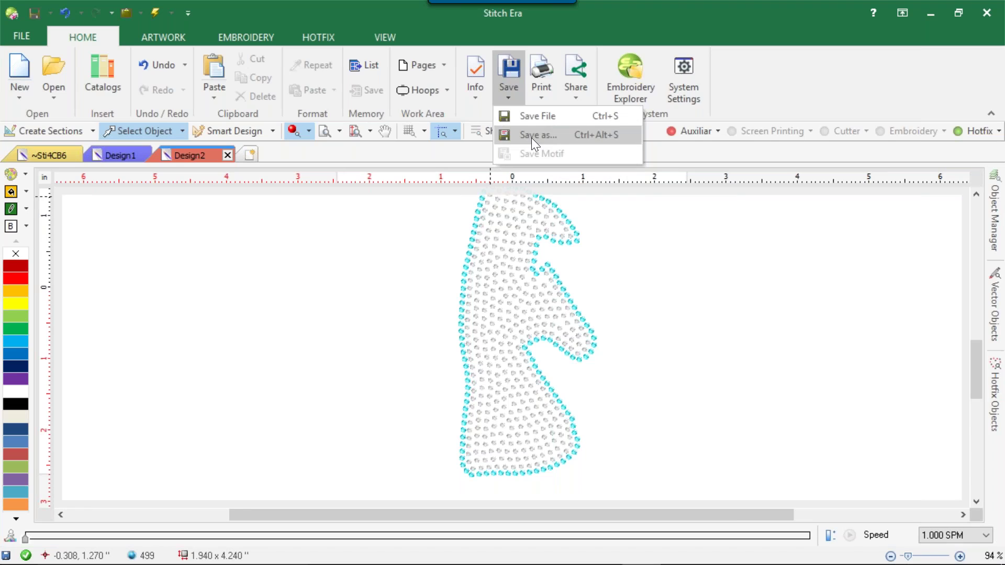
left_click(544, 102)
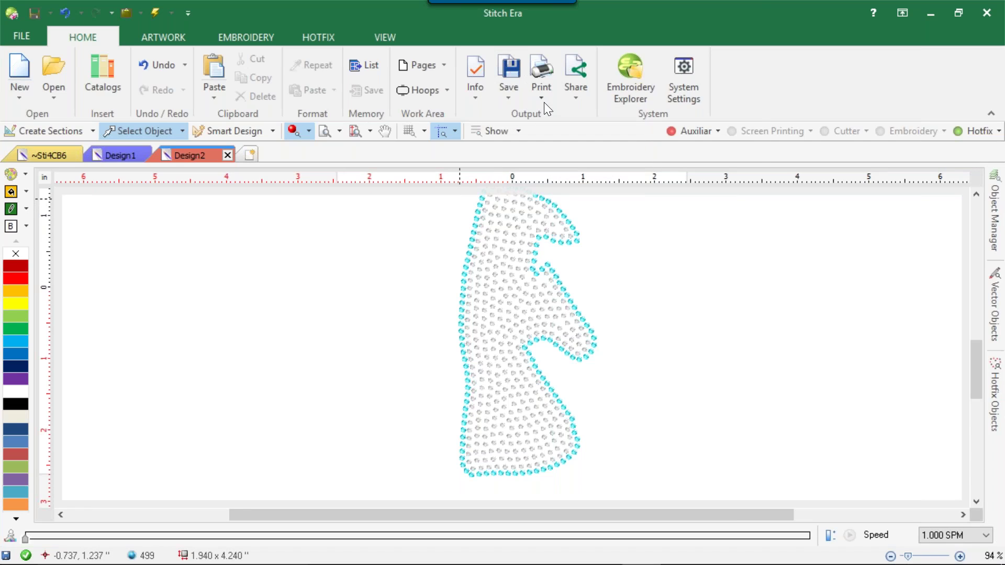
left_click(578, 90)
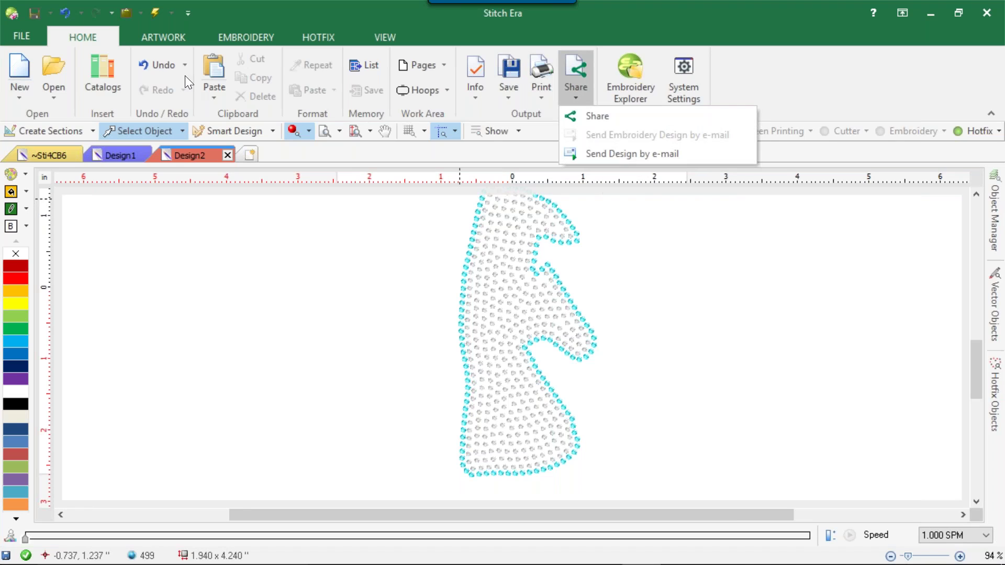
left_click(230, 287)
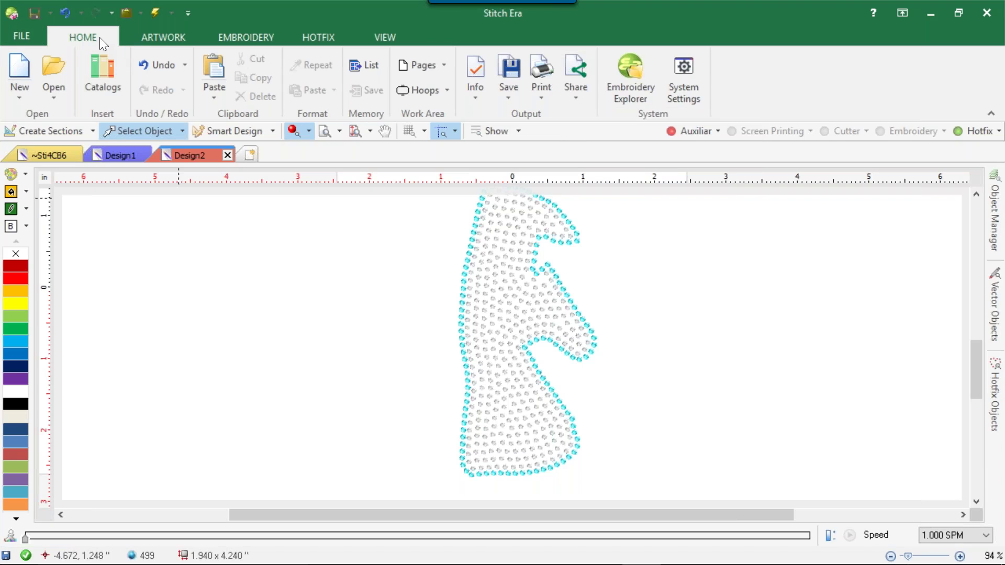
left_click(15, 35)
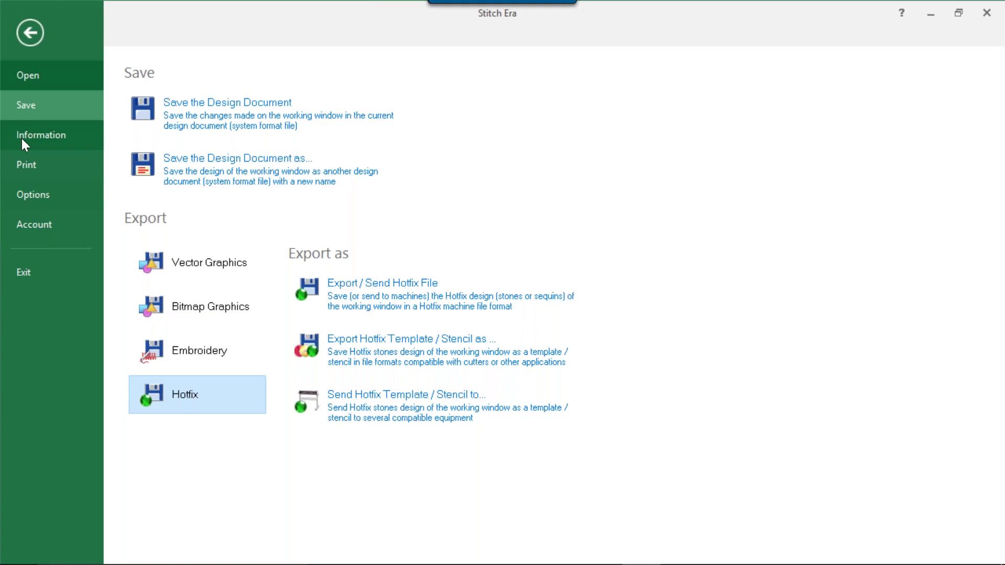
left_click(27, 33)
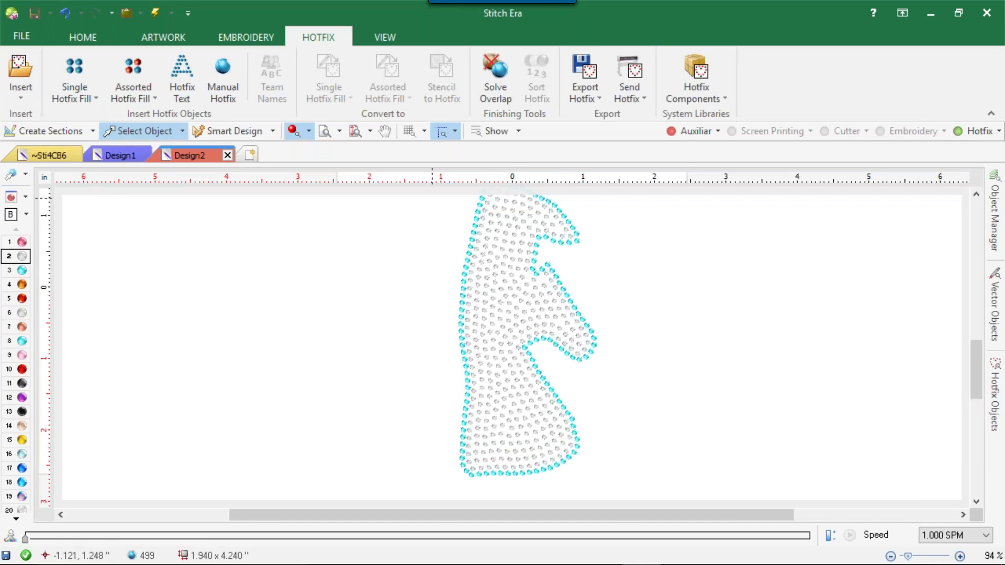
Step: Open the design catalogs and browse the Native Designs (DSG) media
left_click(76, 43)
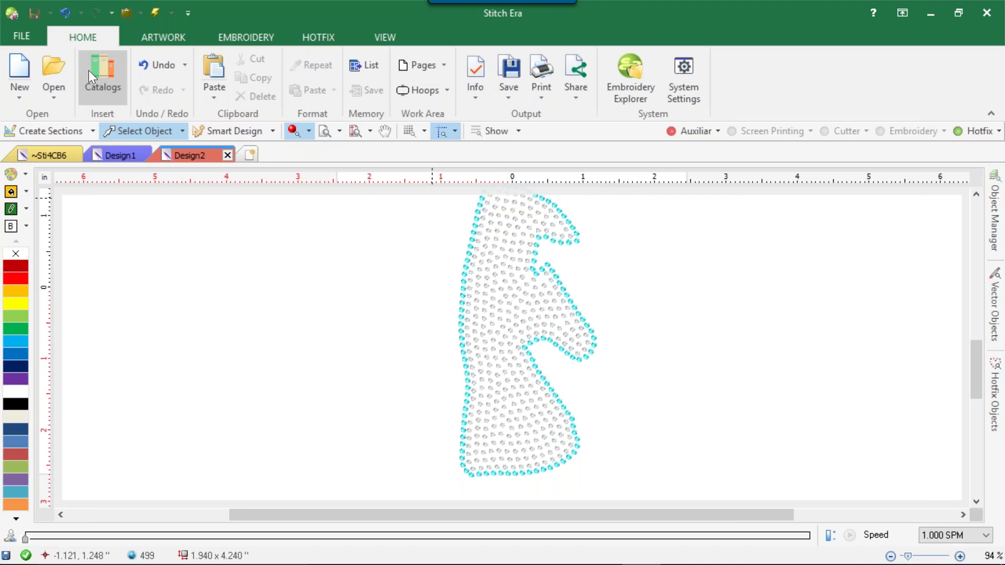
left_click(107, 61)
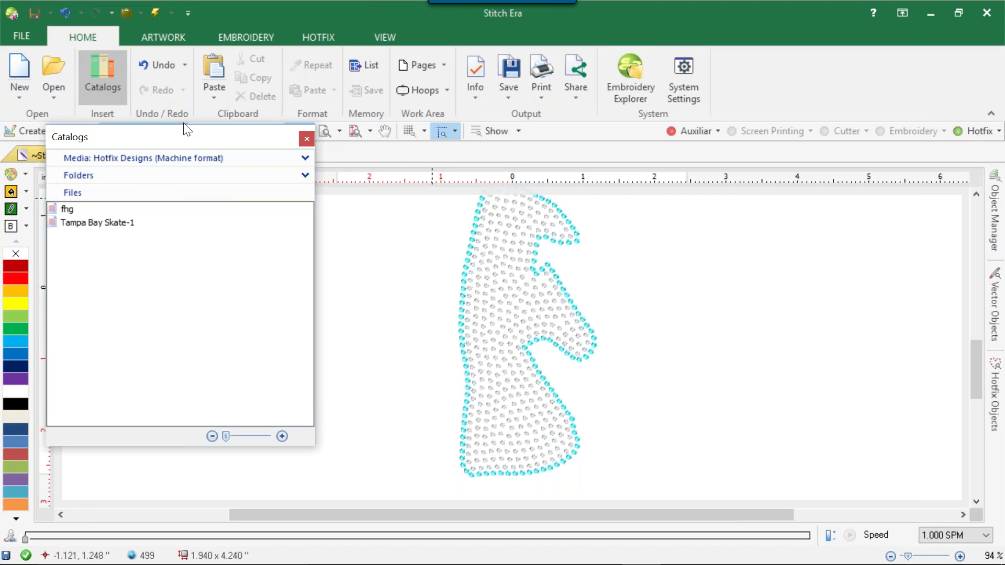
left_click(156, 157)
left_click(159, 155)
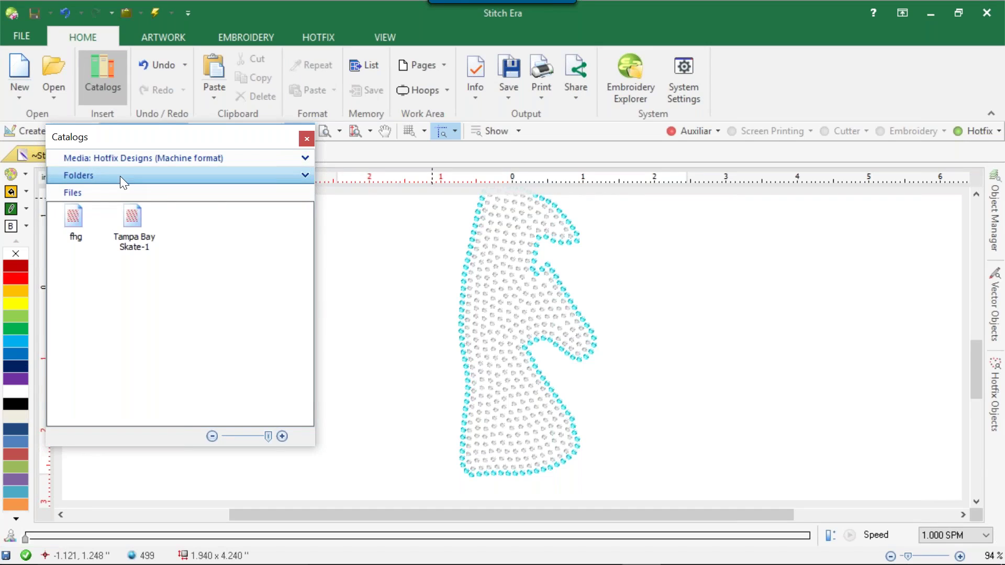
left_click(121, 176)
left_click(116, 177)
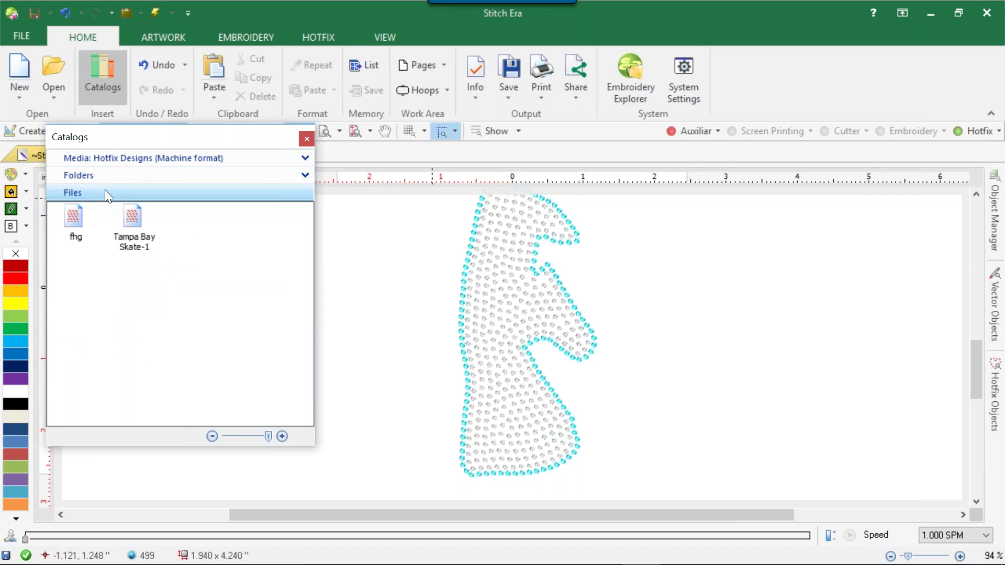
left_click(120, 161)
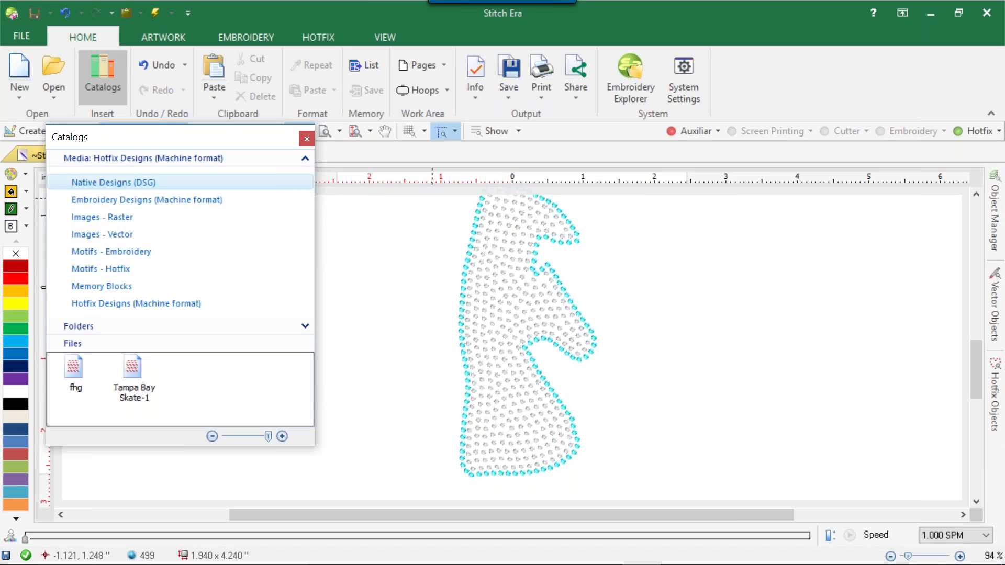
left_click(143, 184)
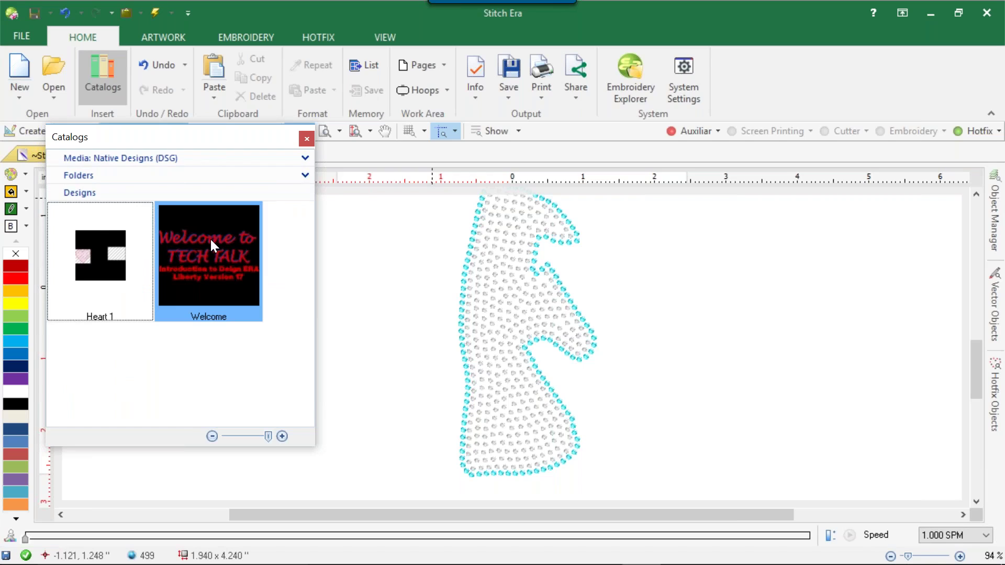
Step: Insert the flag-patterned star from the Clip Art folder of the Images - Raster catalog beside the rhinestone shape
left_click(182, 157)
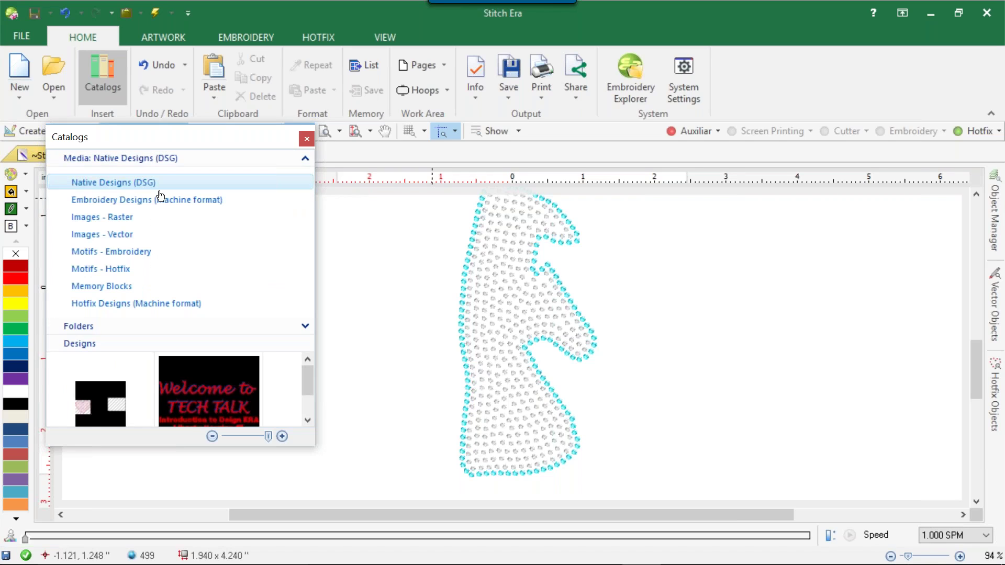
left_click(124, 217)
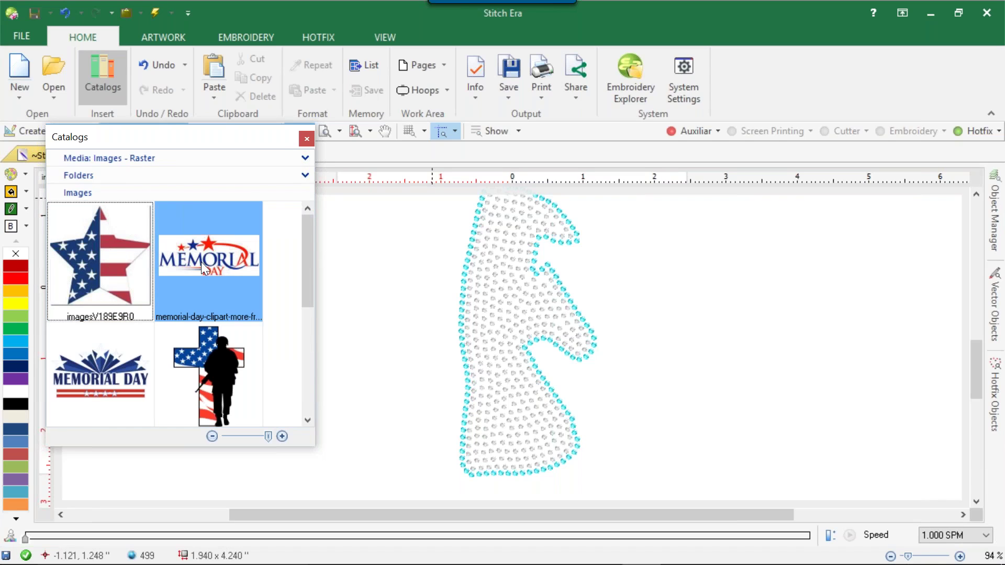
left_click(184, 159)
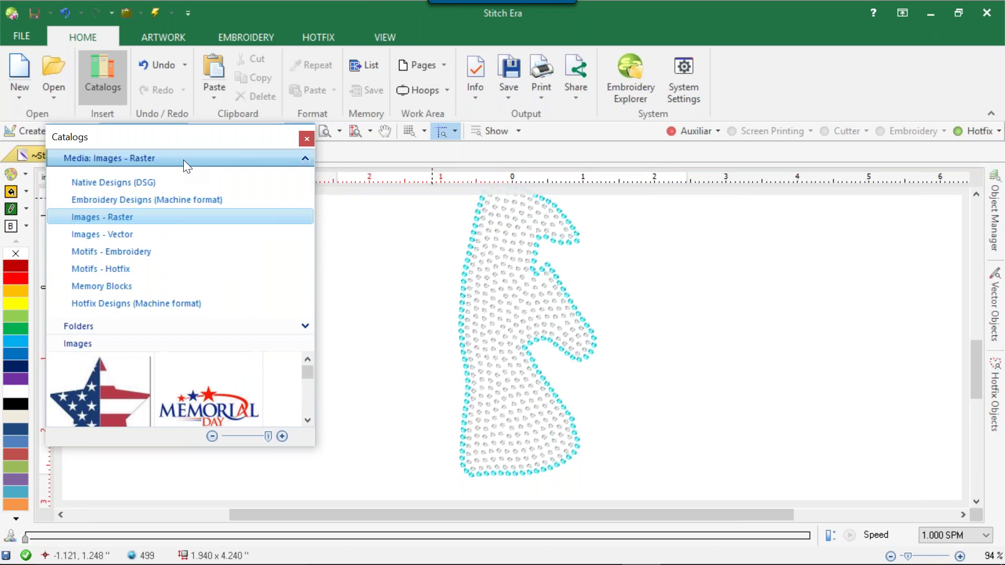
left_click(184, 159)
left_click(159, 175)
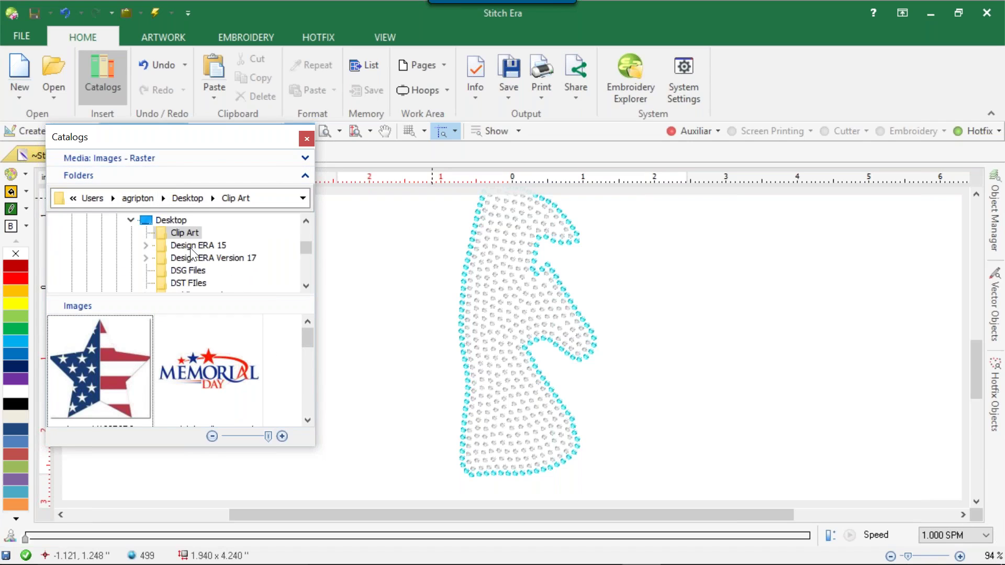
left_click(136, 356)
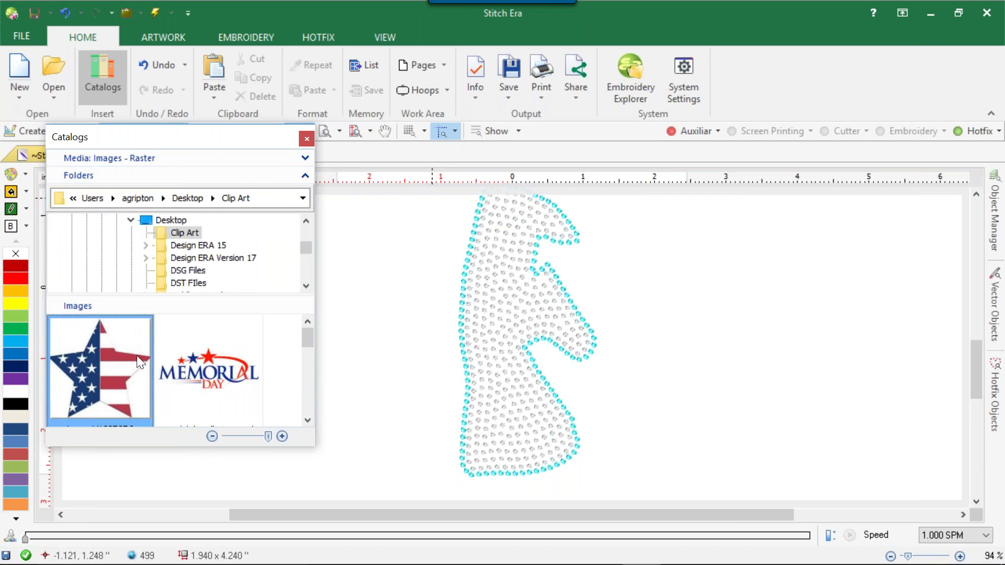
left_click_drag(94, 383, 932, 296)
left_click_drag(733, 307, 733, 308)
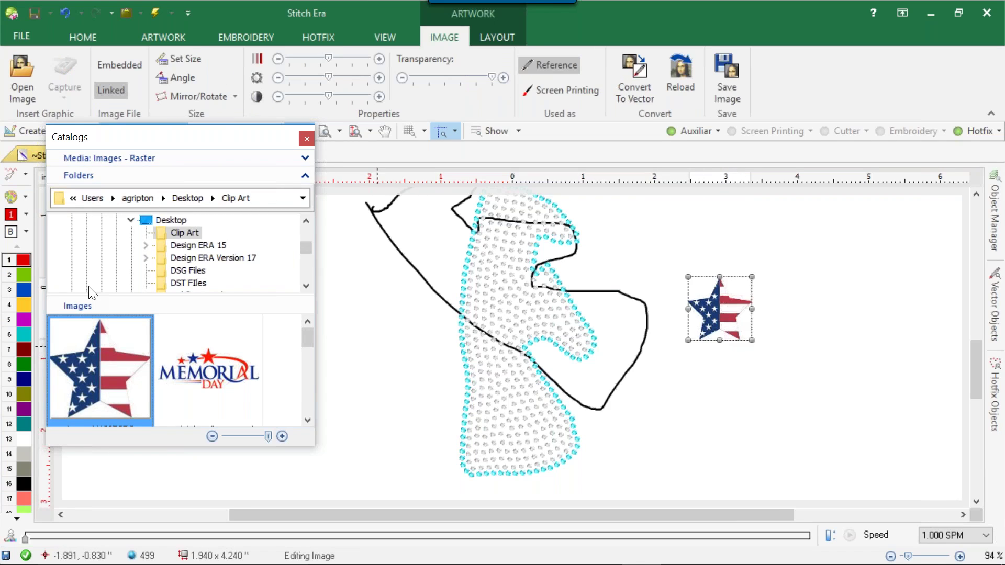
Step: Insert the yellow chick with a hat from the Images - Vector catalog beside the star image
left_click(79, 157)
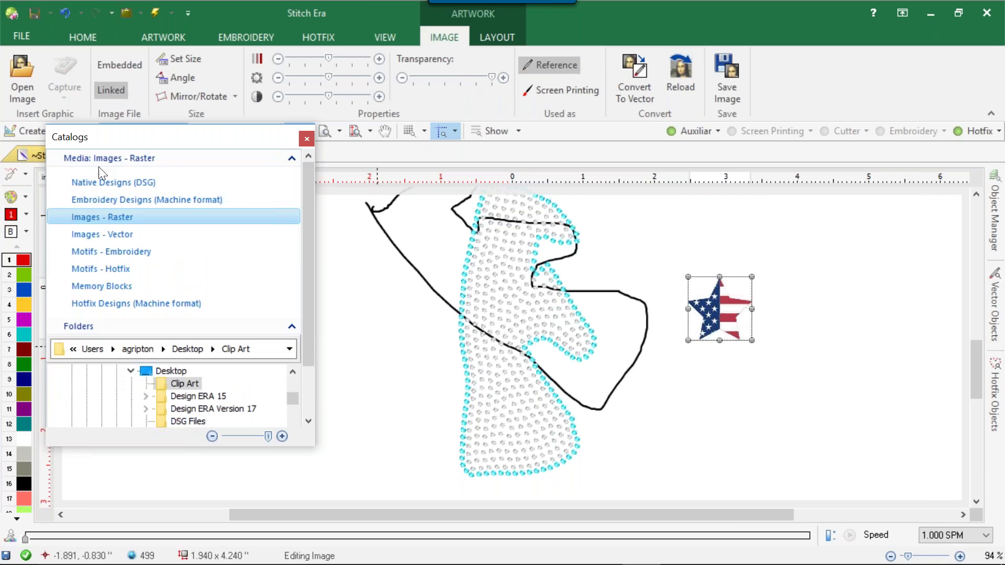
left_click(106, 239)
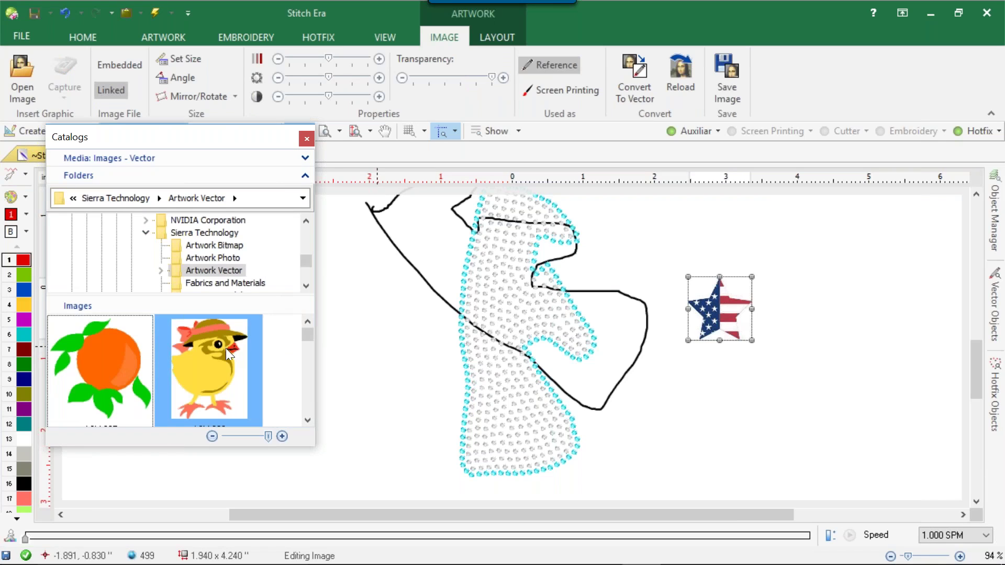
left_click_drag(215, 359, 699, 405)
left_click_drag(841, 360, 857, 354)
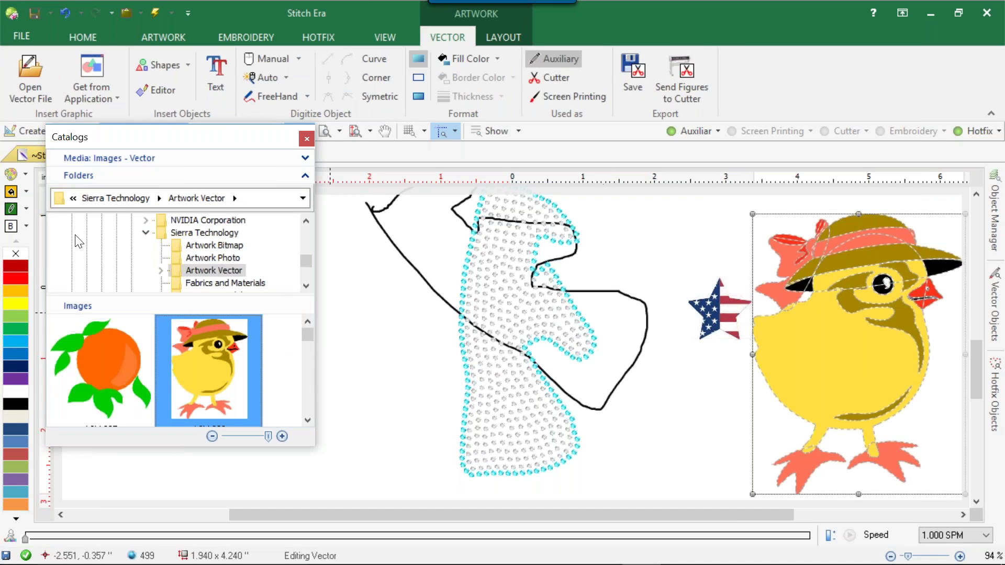
Step: Switch the catalog to the Motifs - Hotfix media, and close it to start a new blank design
left_click(88, 160)
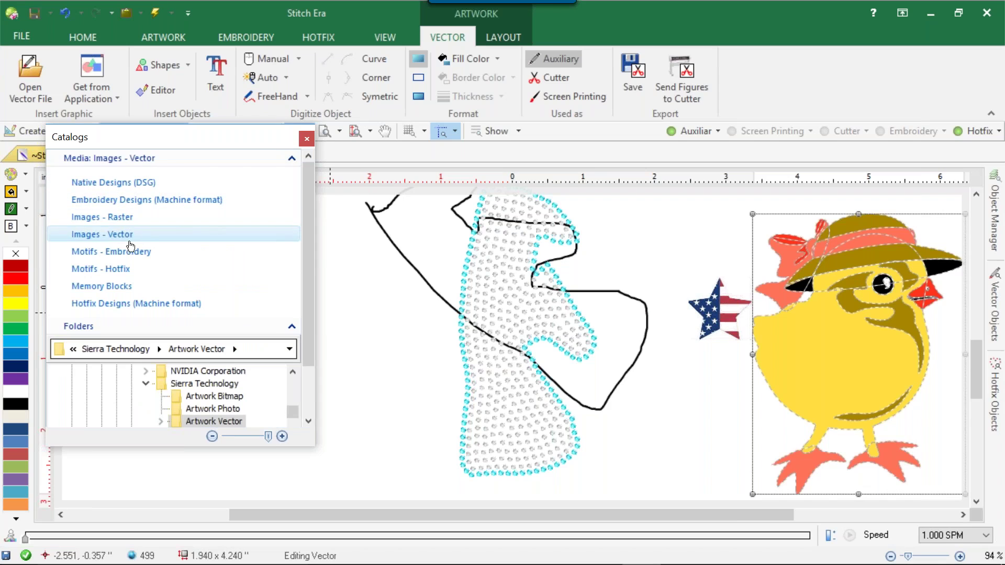
left_click(122, 269)
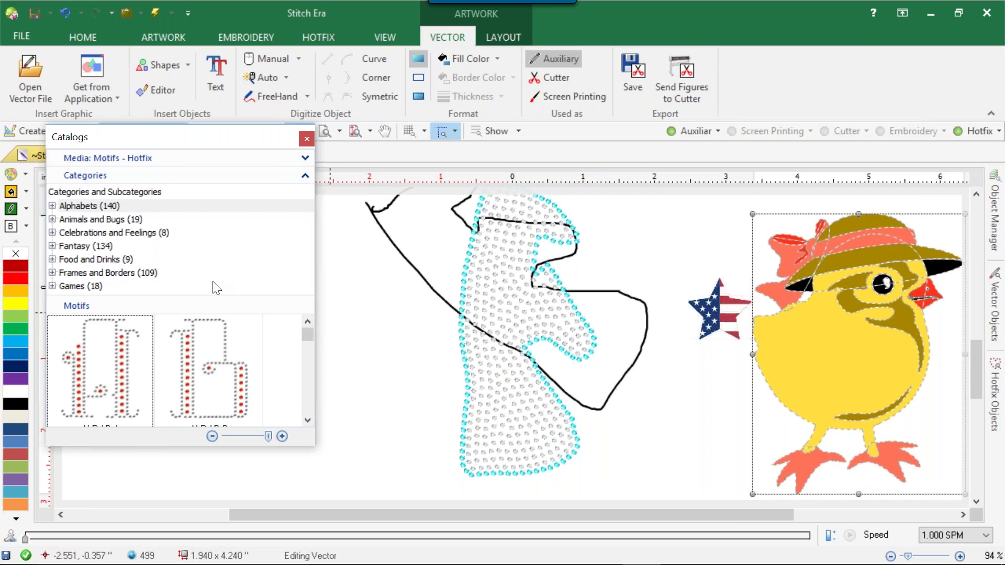
scroll(457, 273, "down", 2)
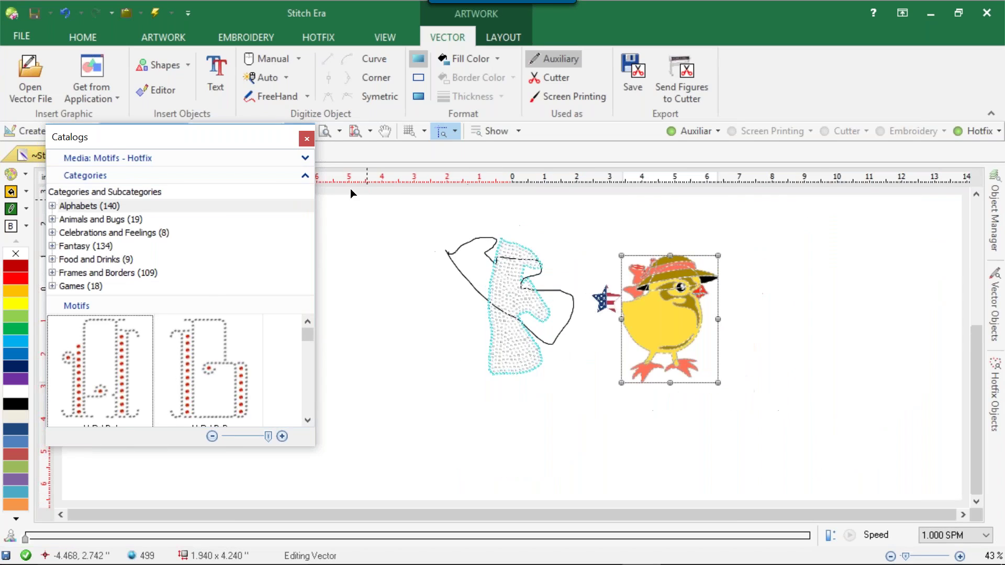
left_click(306, 139)
left_click(257, 150)
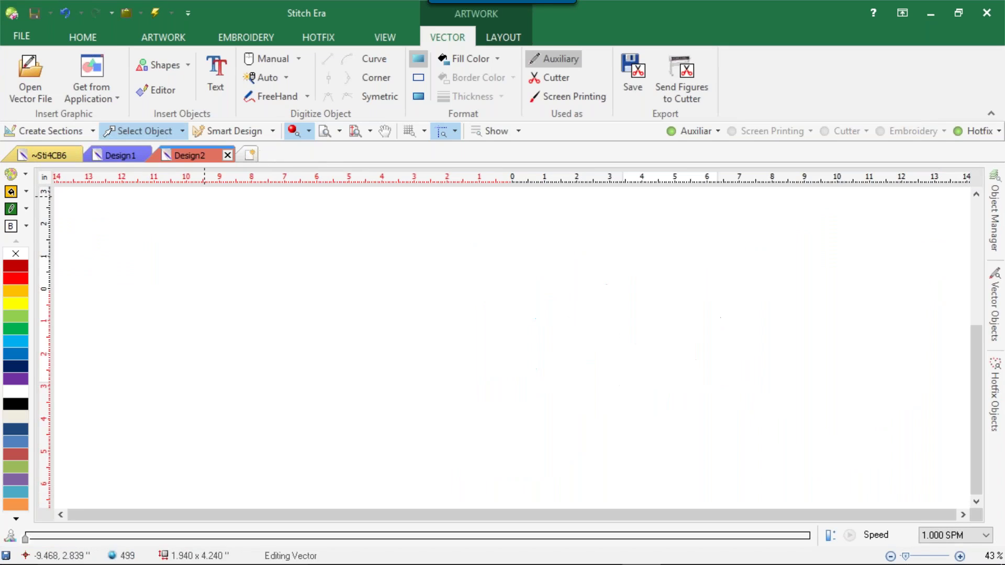
Step: Reopen the catalogs in the blank design and select the Decorative Letters subcategory of the Alphabets hotfix motifs
left_click(105, 74)
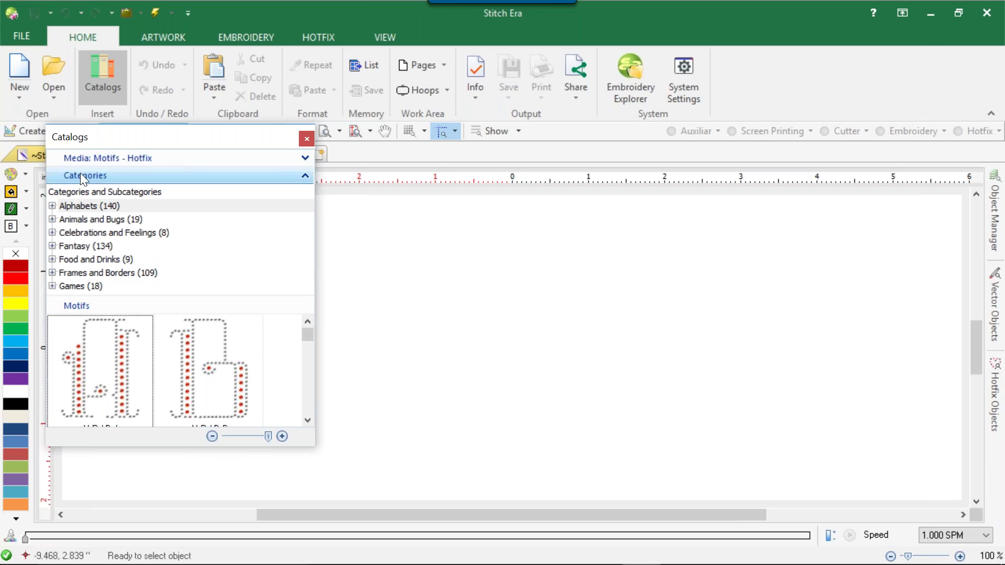
left_click(81, 207)
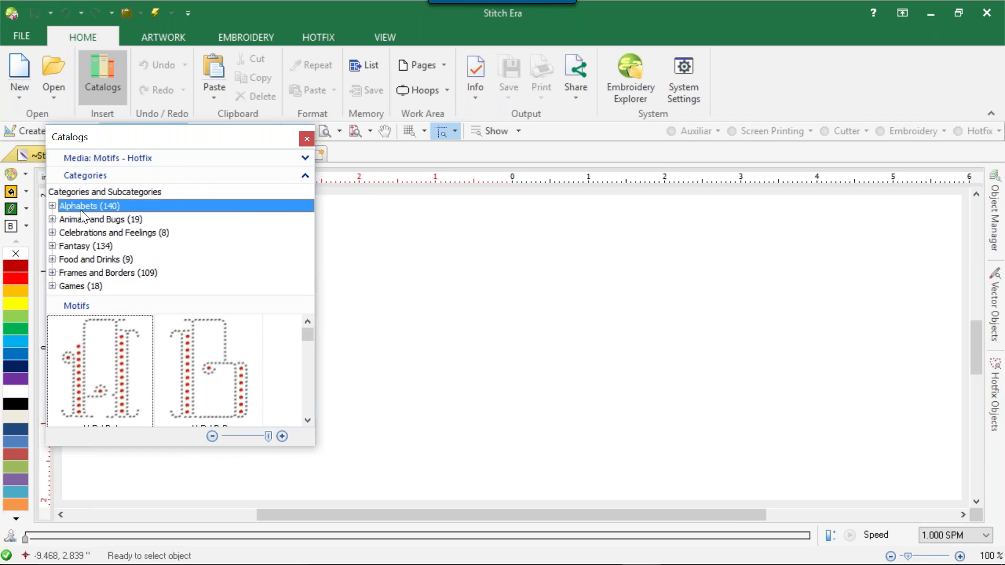
left_click(53, 206)
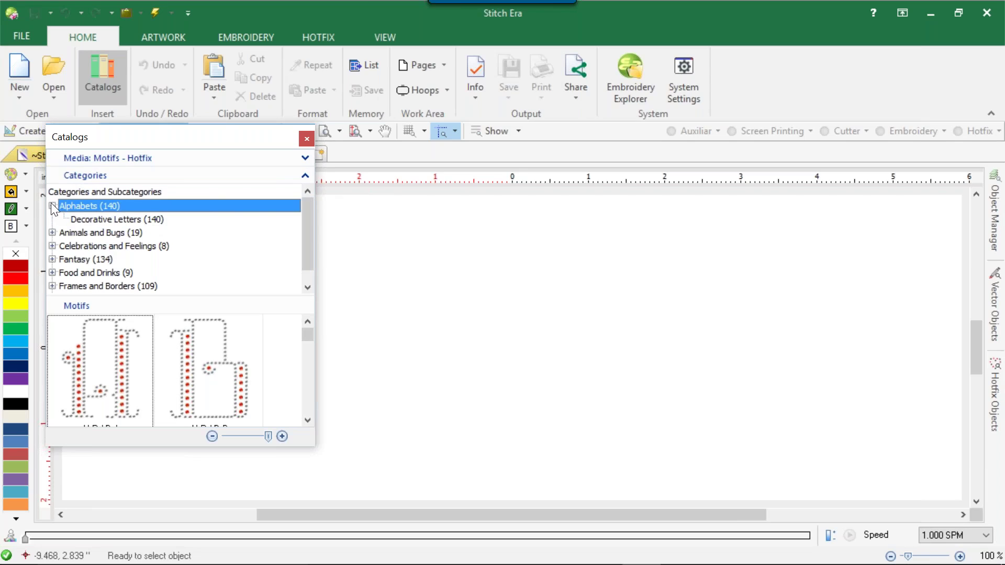
left_click(84, 220)
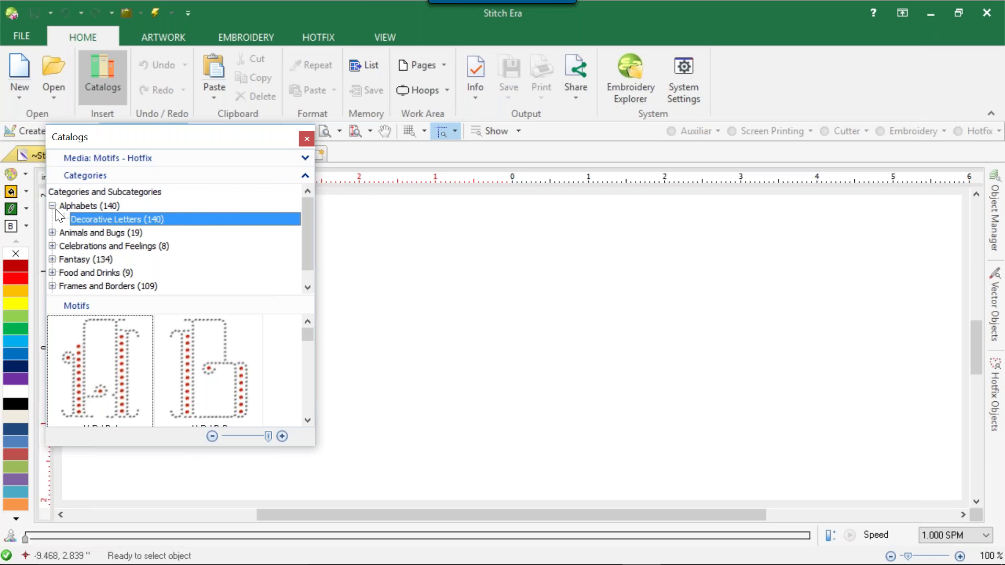
Step: Insert the DOG-A013 motif from the Animals and Bugs category and move the catalog clear of the design tabs
left_click(54, 207)
left_click(62, 221)
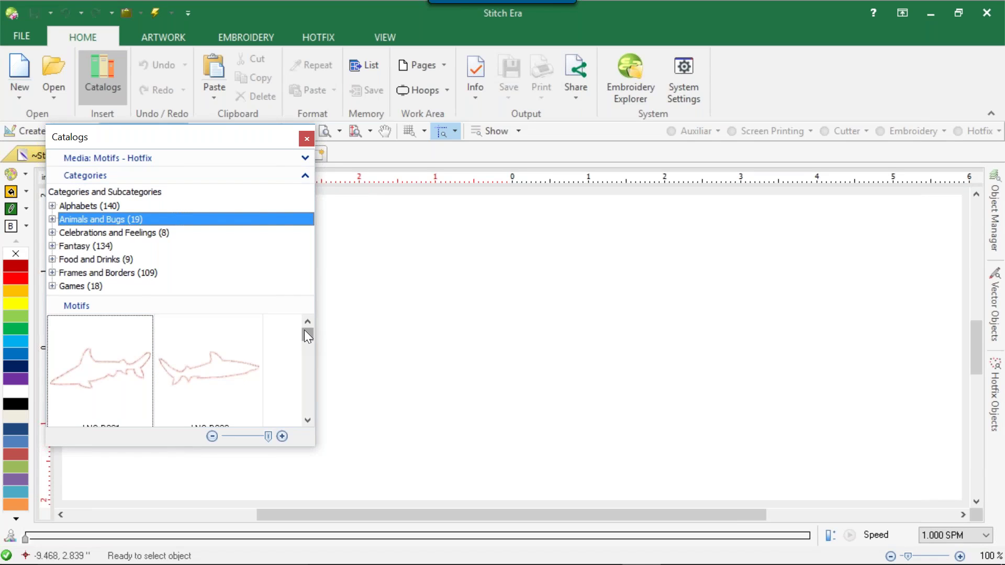
left_click_drag(305, 331, 291, 397)
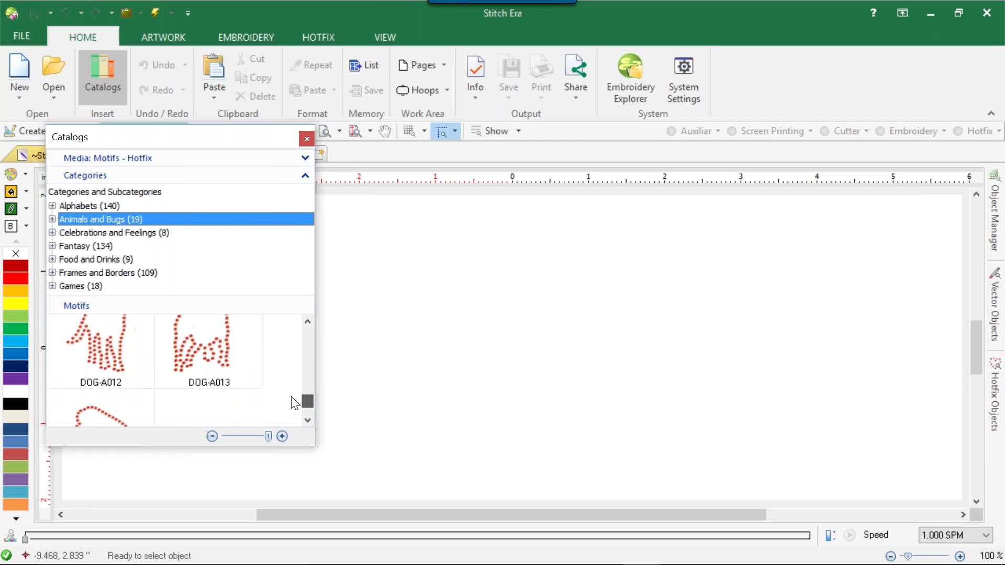
left_click(199, 341)
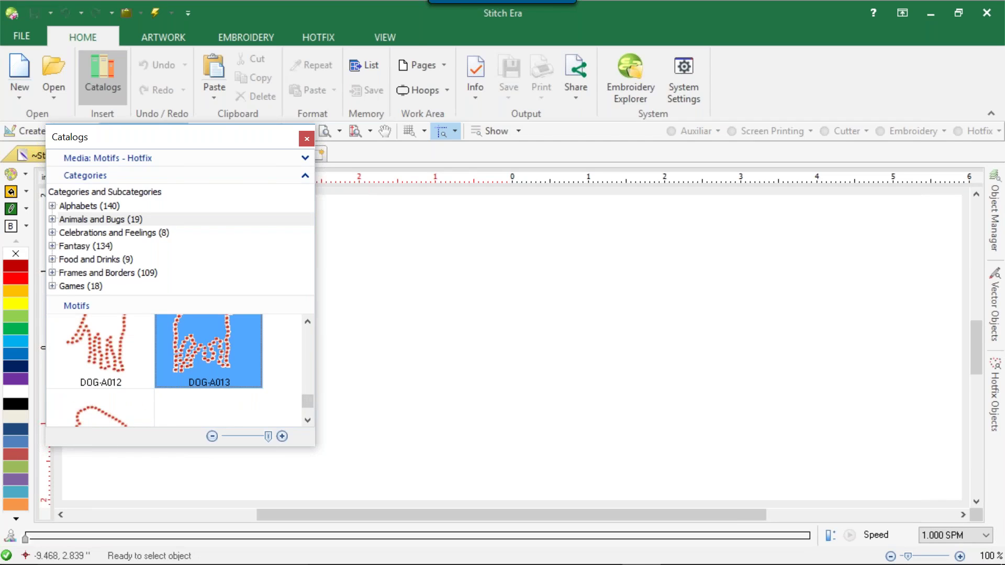
double_click(199, 341)
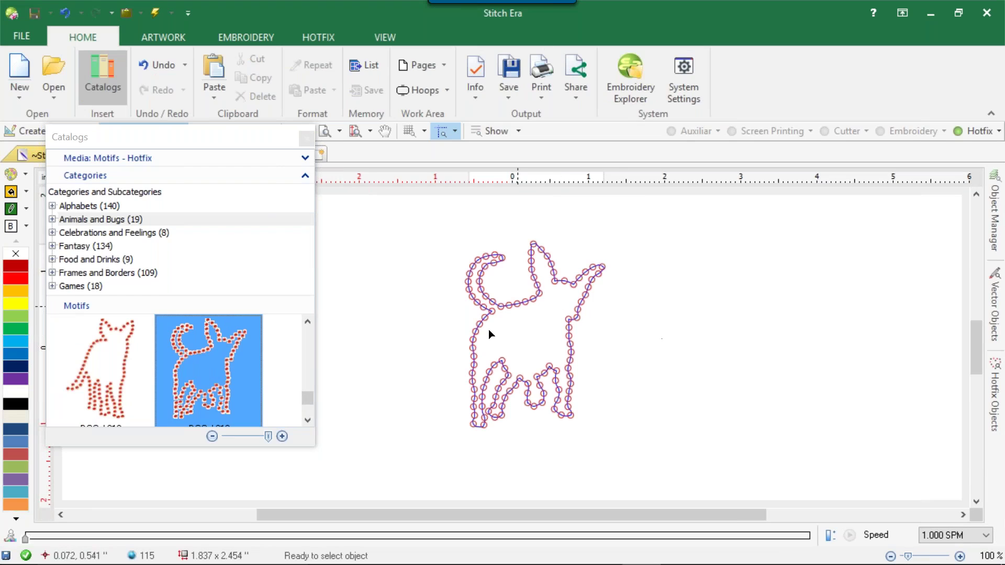
left_click_drag(241, 144, 217, 188)
left_click(296, 130)
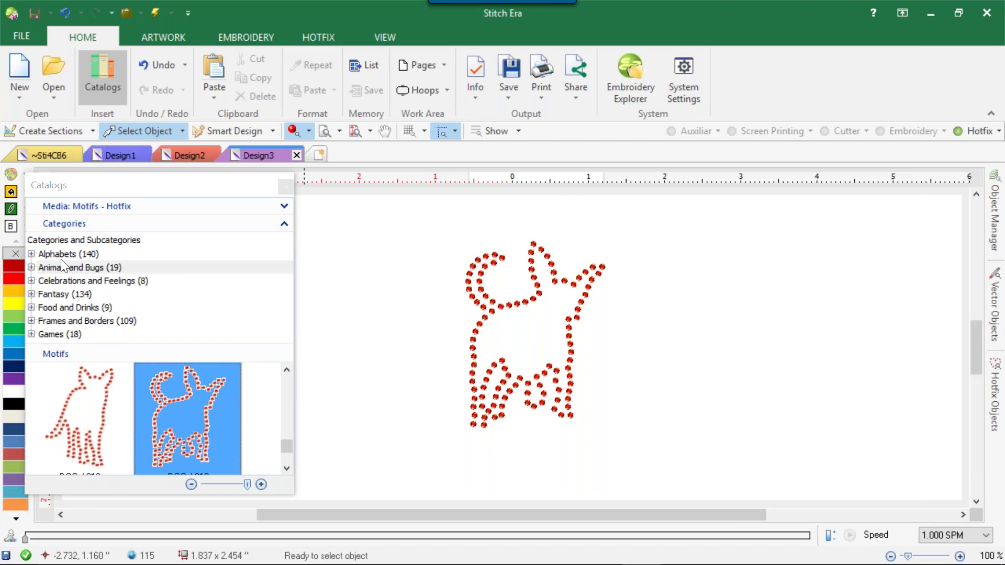
Step: Change the dog outline's stones to the blue 16 ss rhinestone
left_click(474, 262)
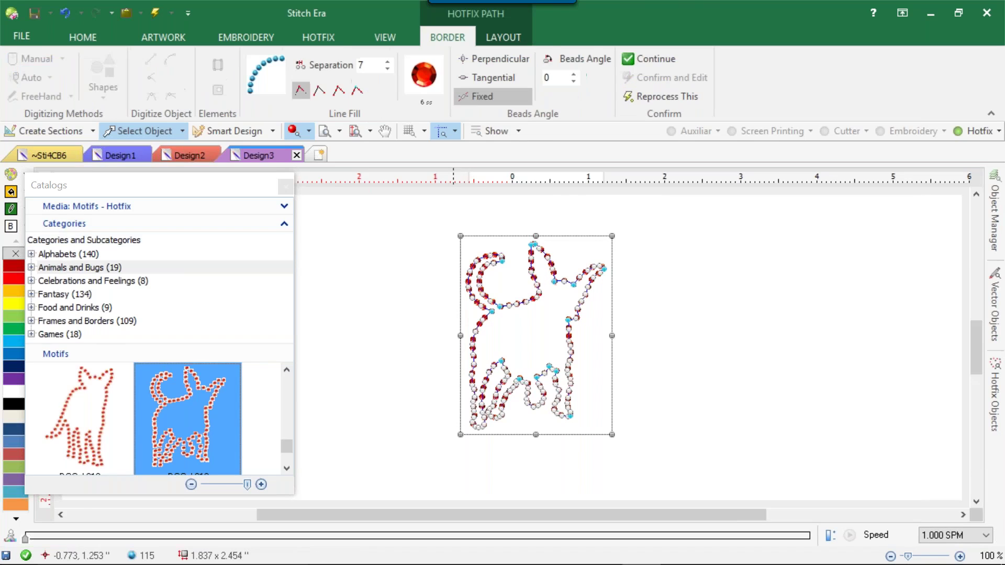
left_click(430, 64)
left_click(535, 166)
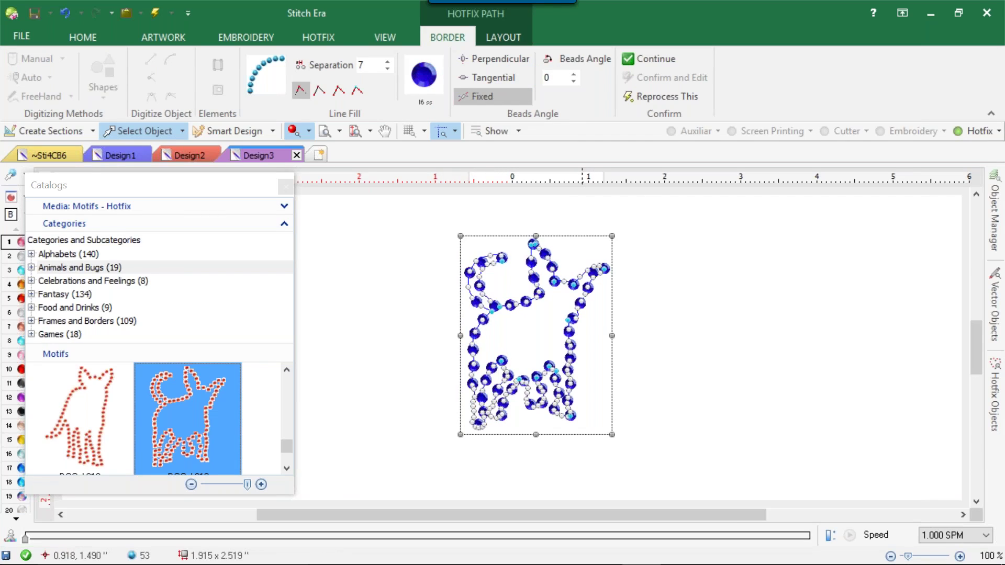
Step: Resize the dog proportionally to a width of 2 inches and regenerate its stones
left_click(500, 36)
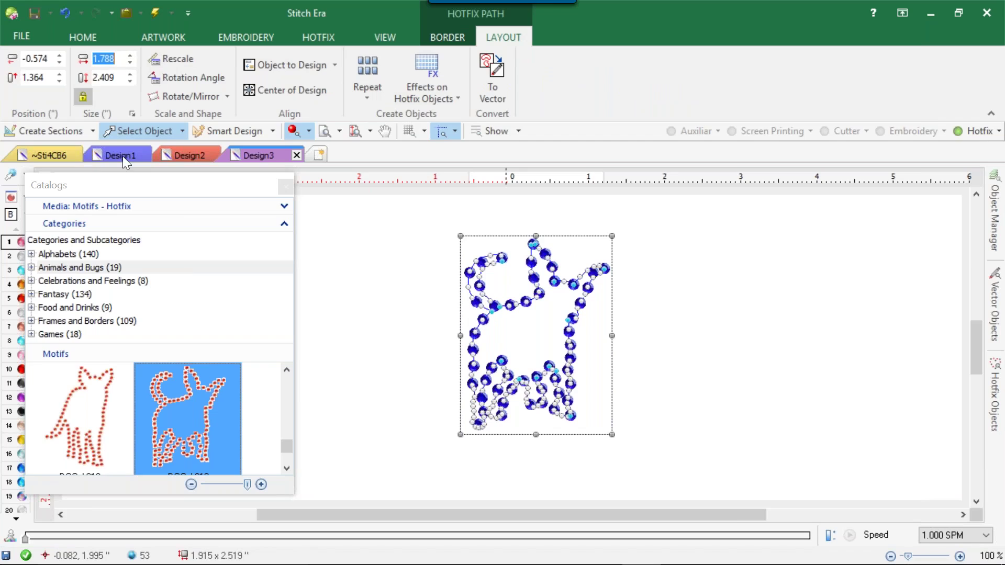
type("2")
key("Return")
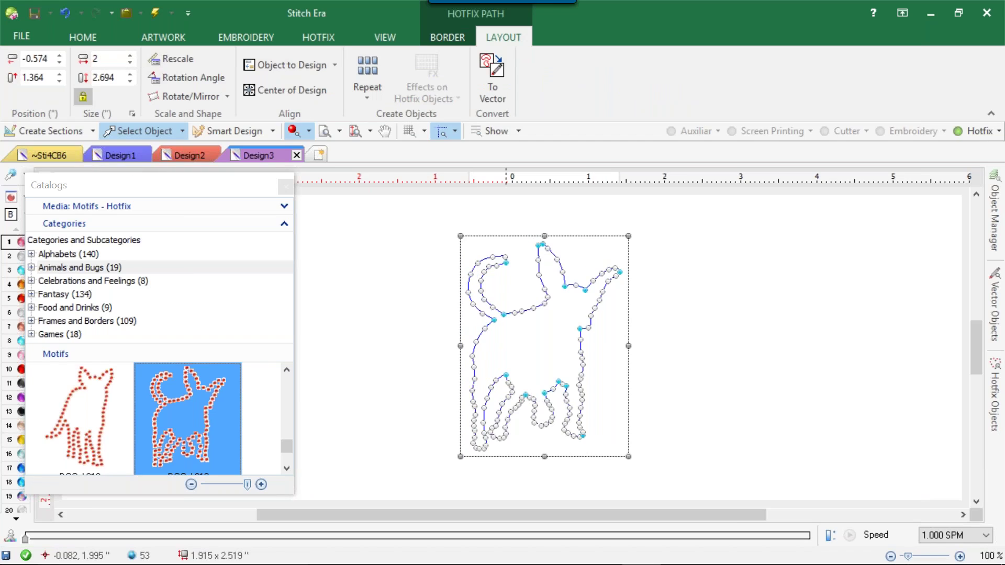
left_click(110, 59)
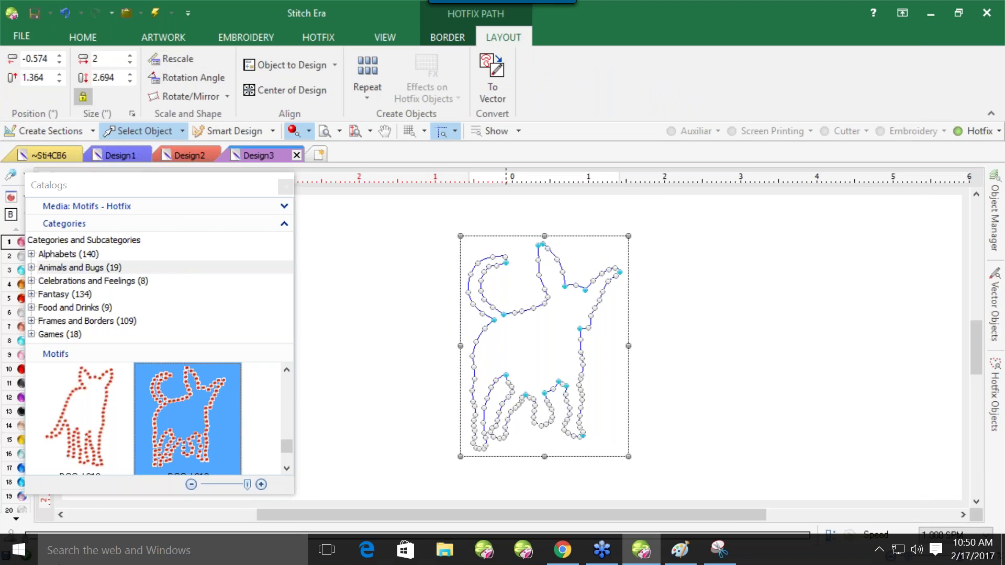
left_click(677, 294)
left_click(585, 287)
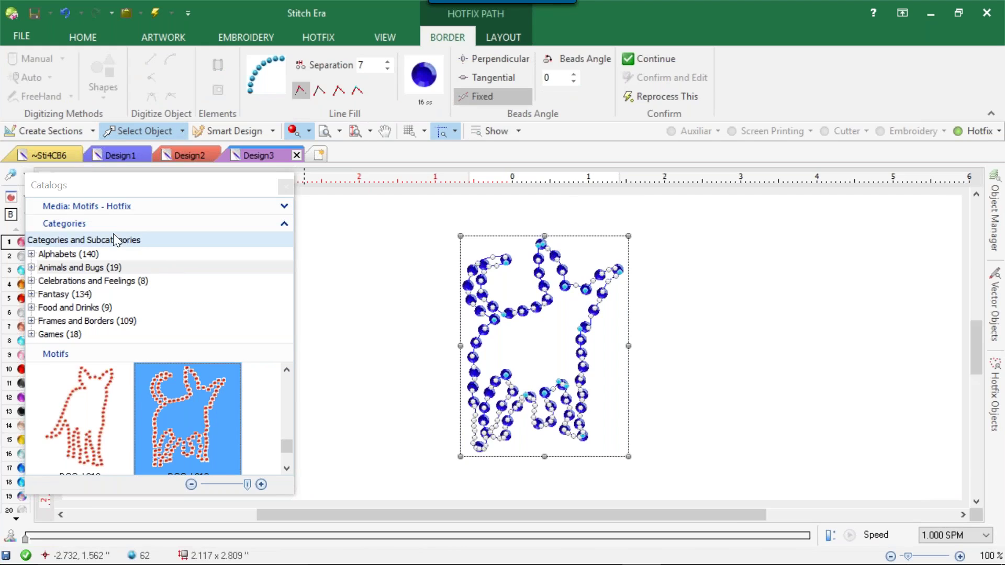
Step: Browse the Celebrations and Feelings, Fantasy, and Food and Drinks categories of the hotfix motifs
left_click(96, 285)
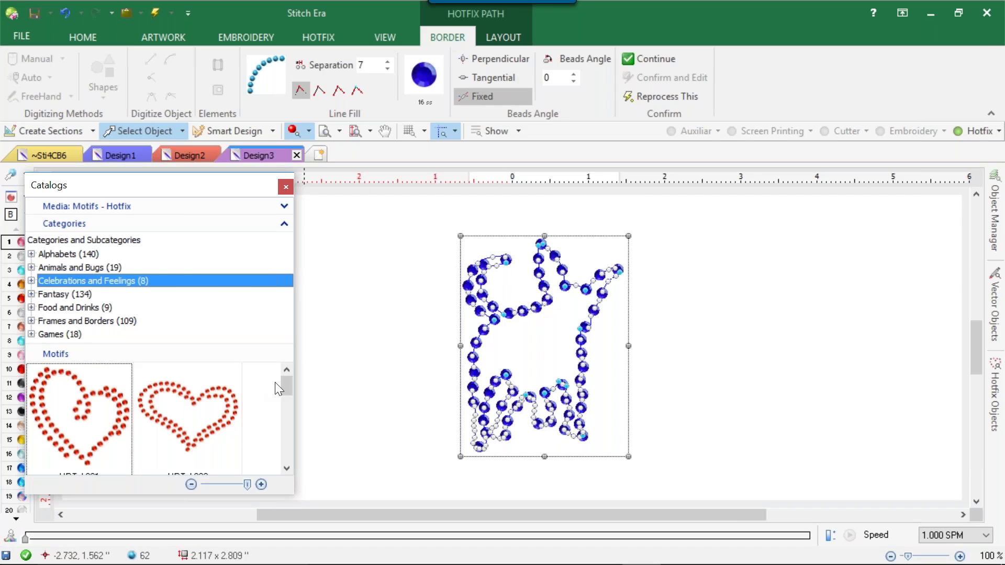
left_click_drag(284, 388, 287, 451)
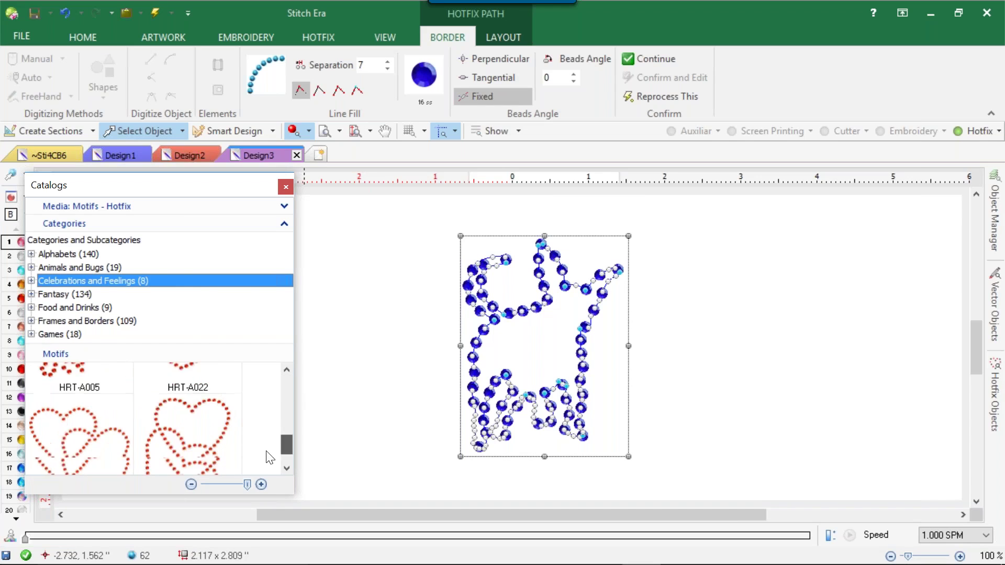
left_click(72, 293)
mouse_move(288, 383)
left_mouse_down()
mouse_move(277, 465)
mouse_move(289, 366)
left_mouse_up()
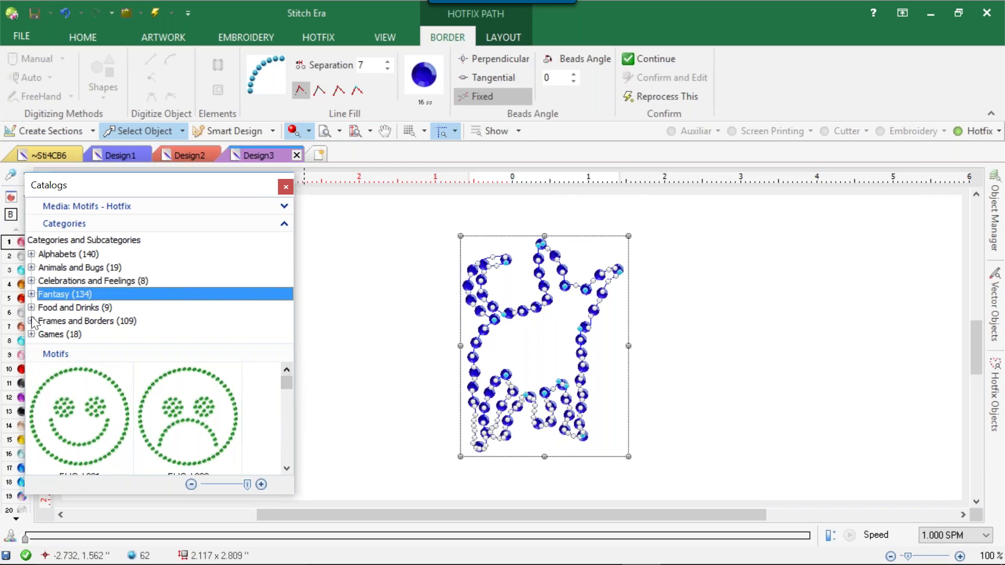
left_click(110, 306)
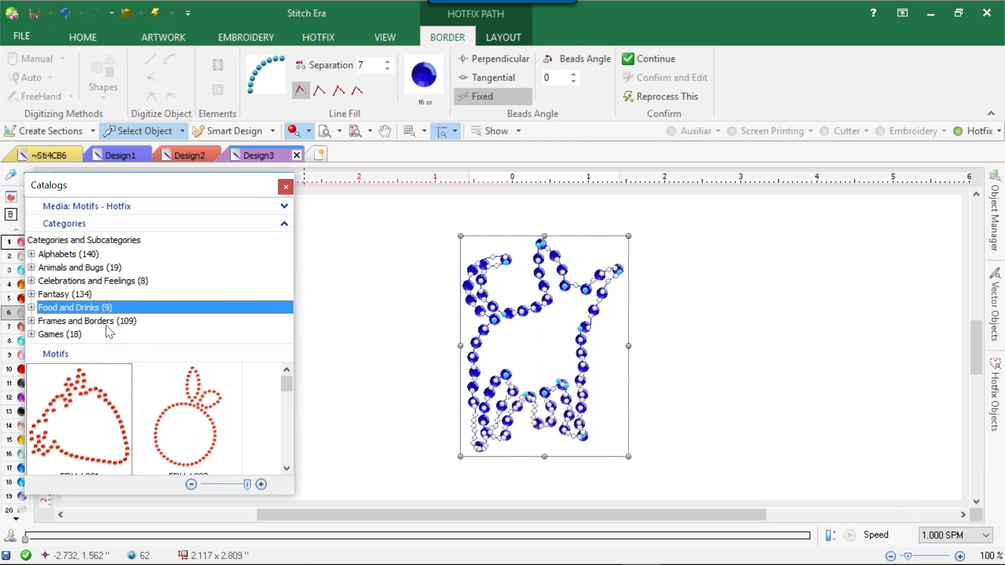
left_click_drag(286, 385, 286, 442)
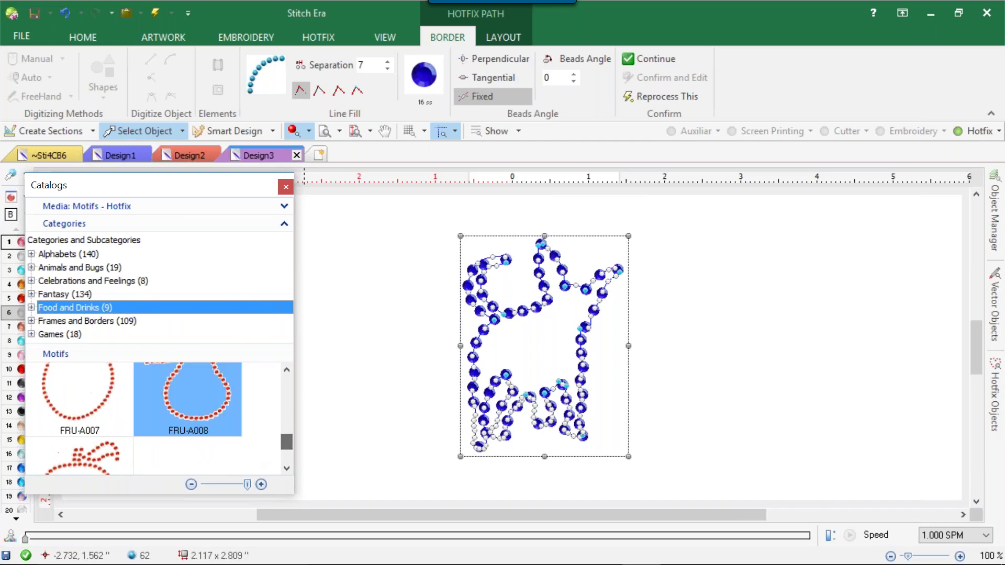
Step: Insert the ORN-A028 pinwheel star from the Frames and Borders category beside the dog's head
left_click(71, 320)
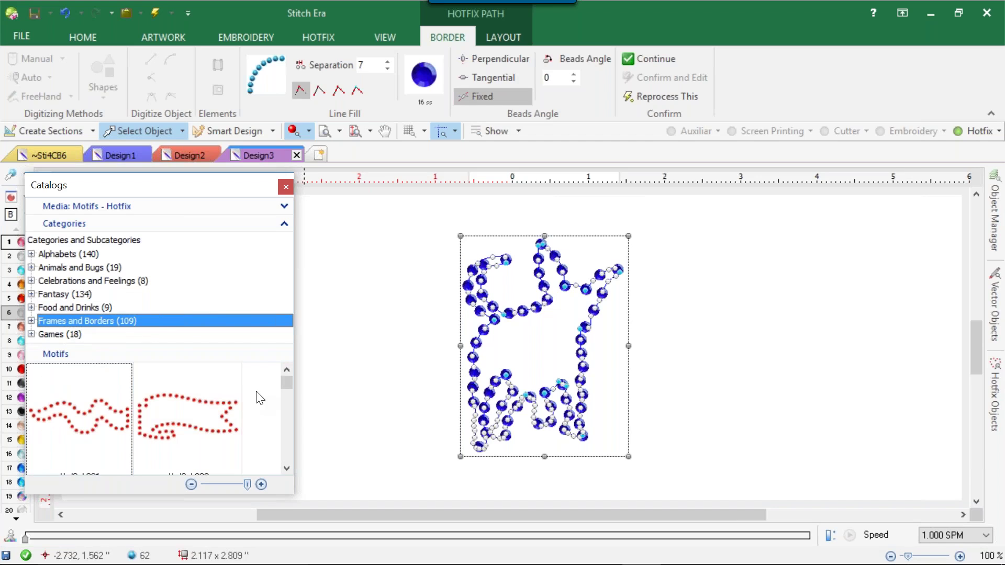
left_click_drag(285, 381, 274, 405)
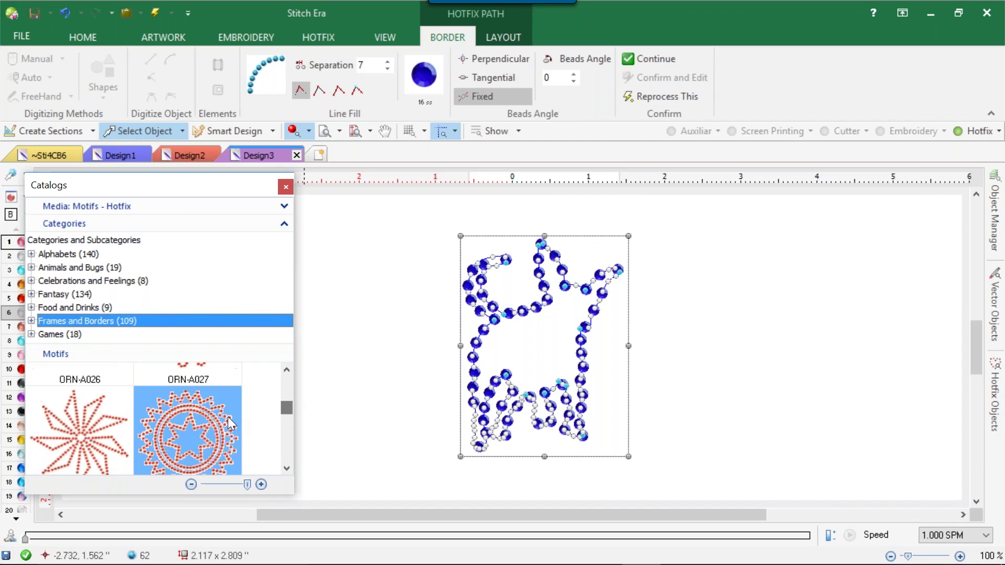
left_click_drag(112, 438, 771, 252)
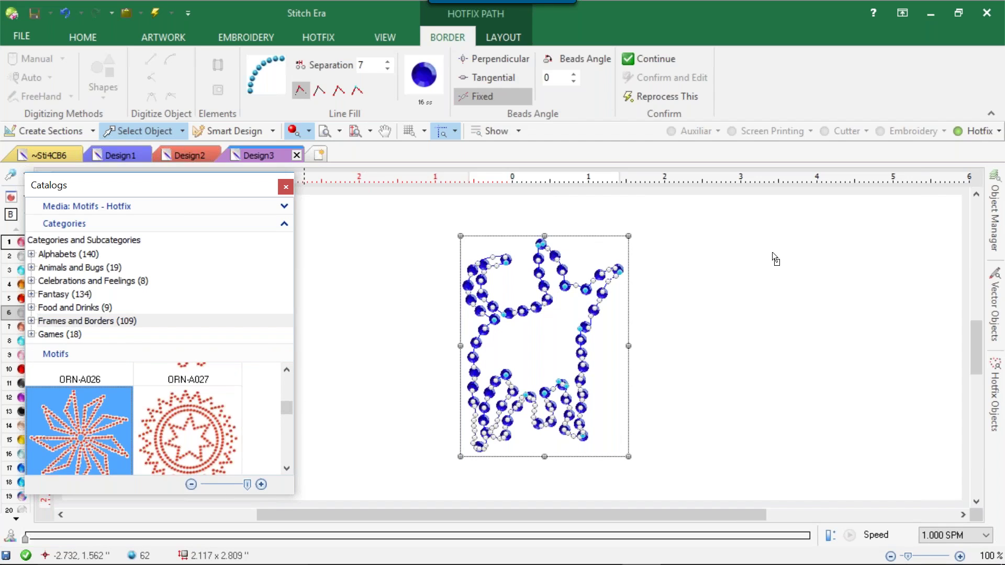
left_click(466, 199)
scroll(607, 268, "up", 3)
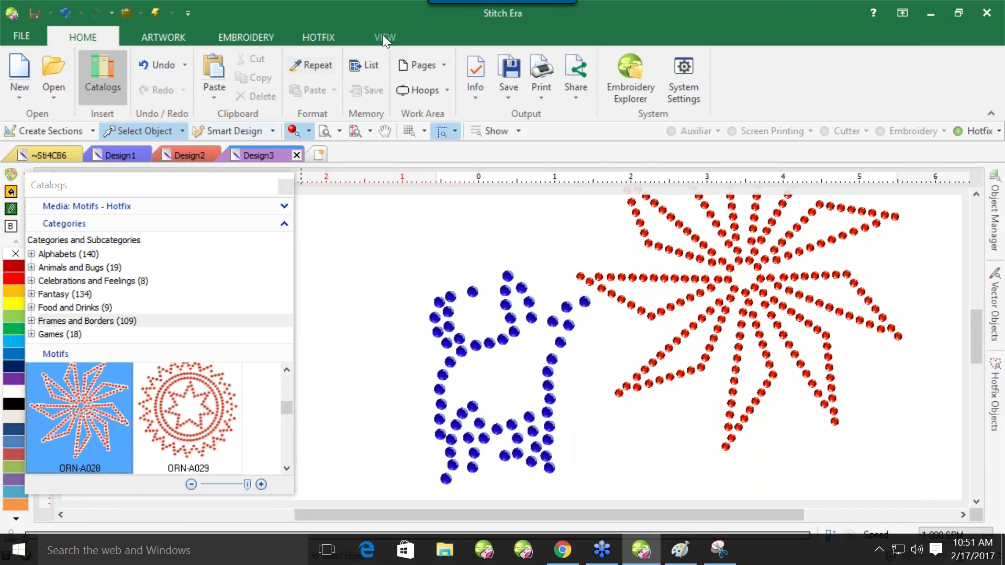
Step: Switch the catalog media to Memory Blocks and look through its blocks
left_click(284, 206)
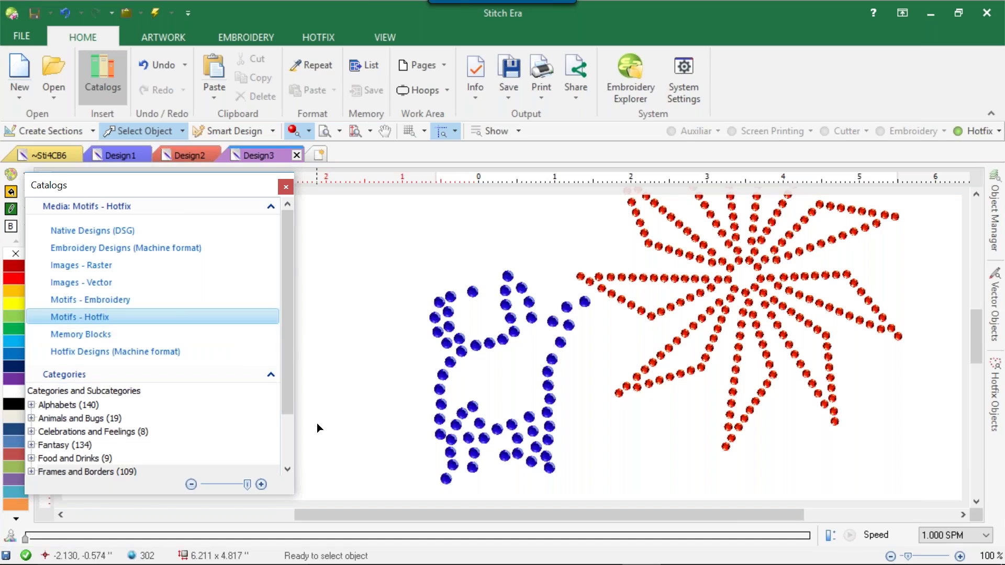
left_click(90, 322)
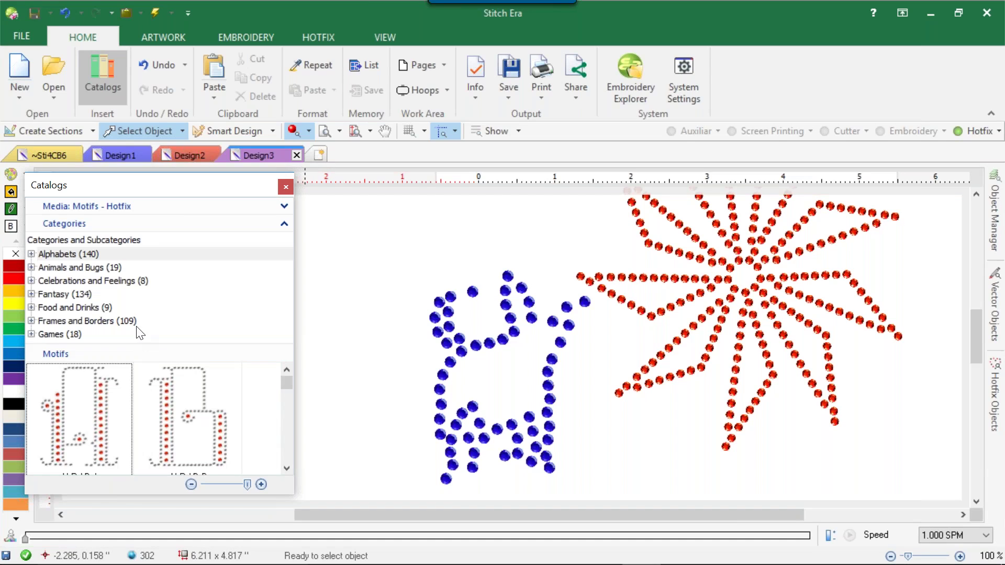
left_click(140, 208)
left_click(73, 335)
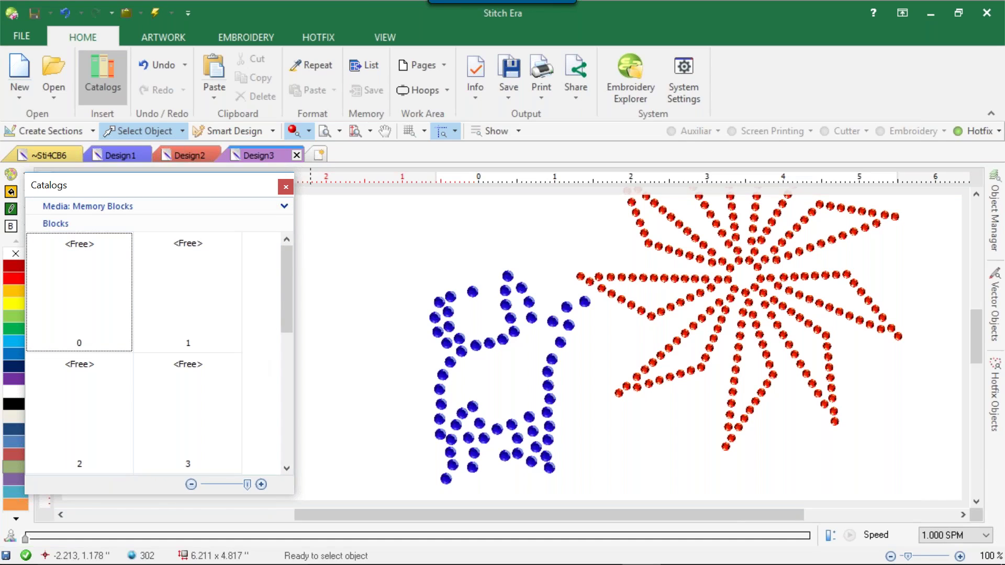
left_click_drag(288, 275, 263, 388)
scroll(263, 388, "up", 3)
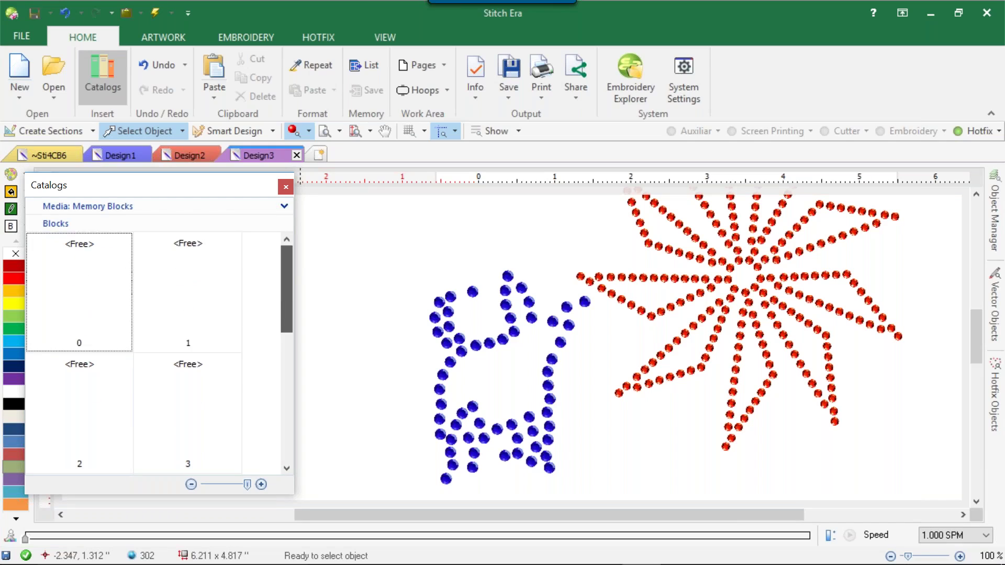
Step: Switch the catalog media to Hotfix Designs (Machine format), view the Desktop files, and close the catalog
left_click(250, 204)
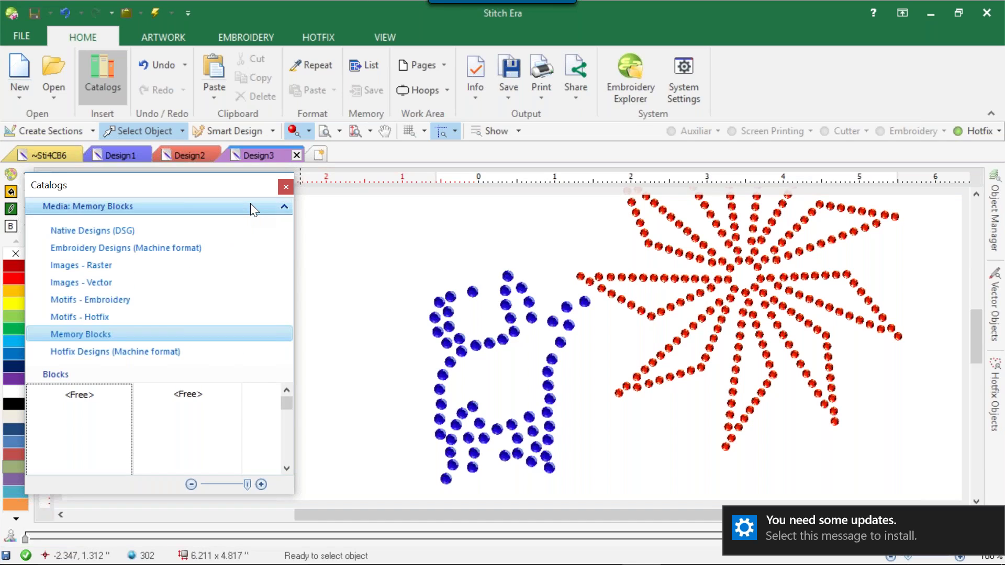
left_click(200, 351)
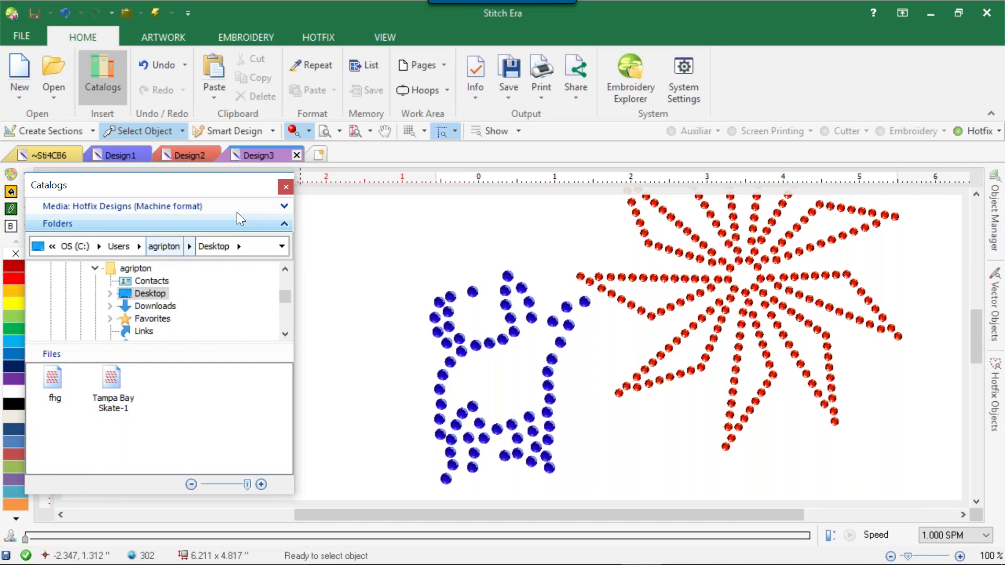
left_click(285, 187)
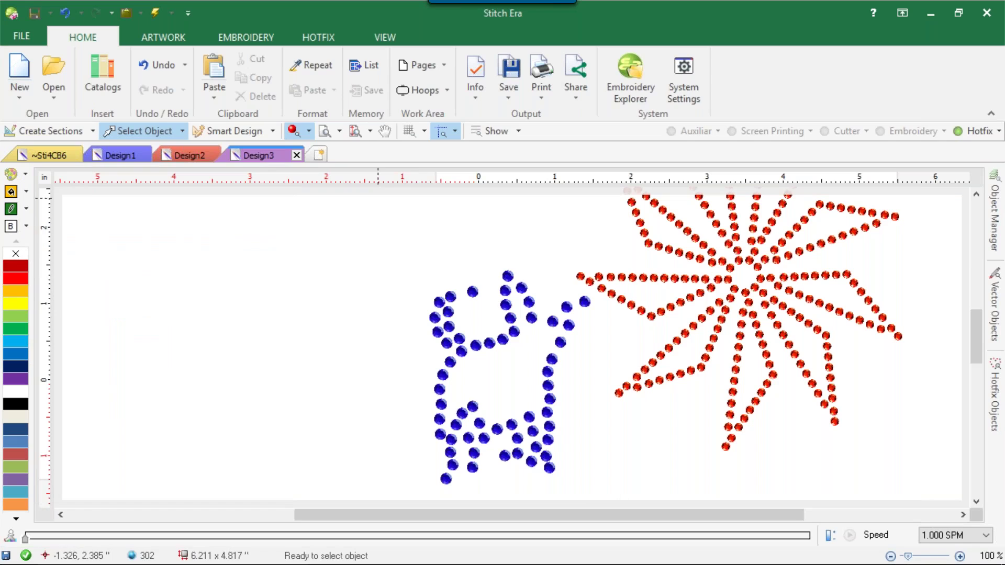
Step: Open and close the memory block list, and view the available page sizes without choosing one
left_click(374, 62)
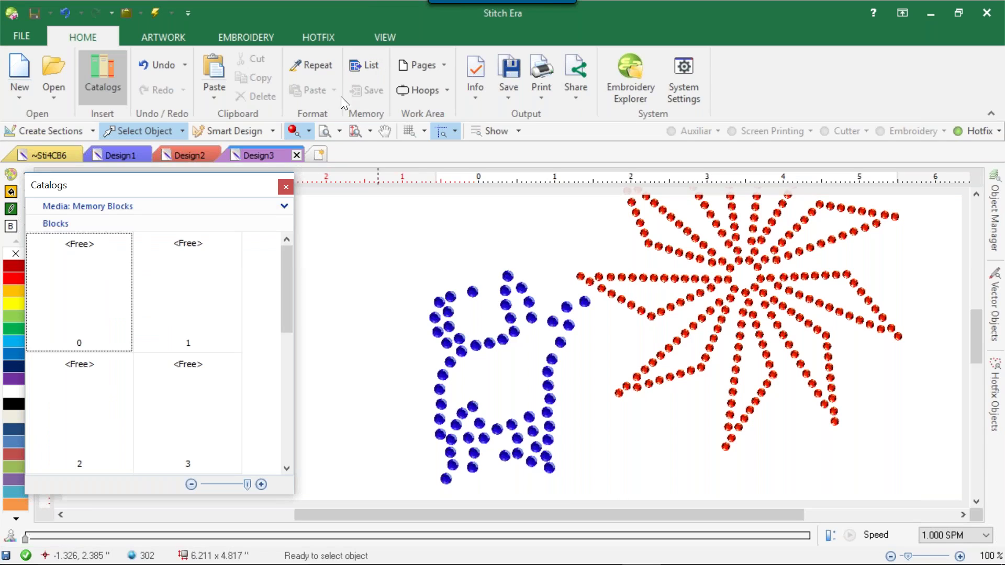
left_click(286, 188)
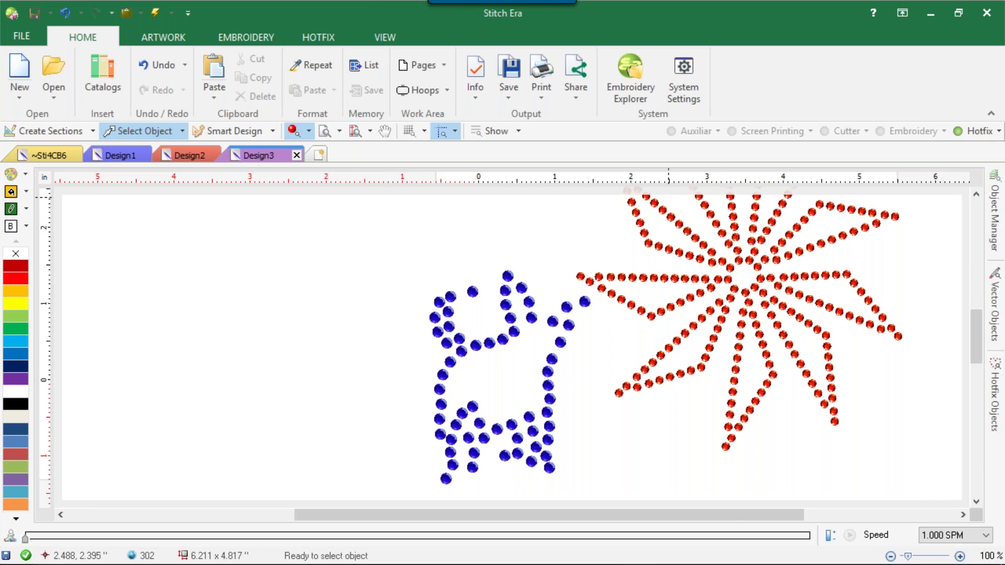
scroll(717, 385, "down", 3)
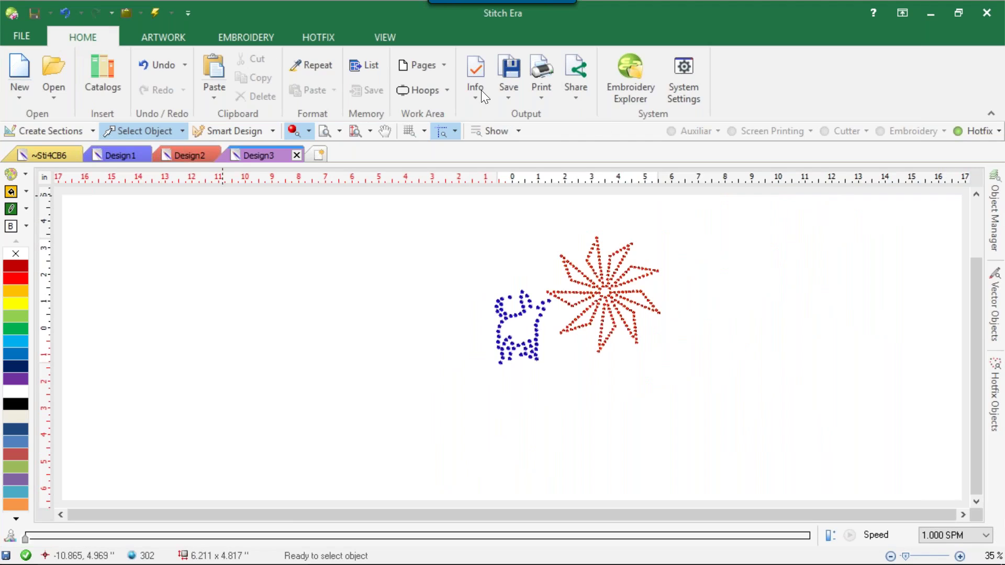
left_click(442, 61)
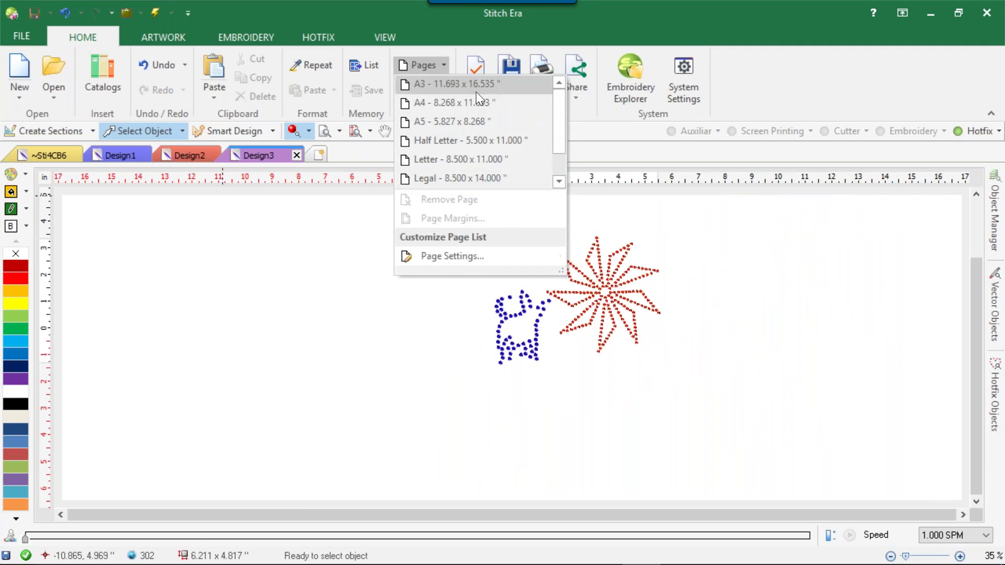
left_click(686, 233)
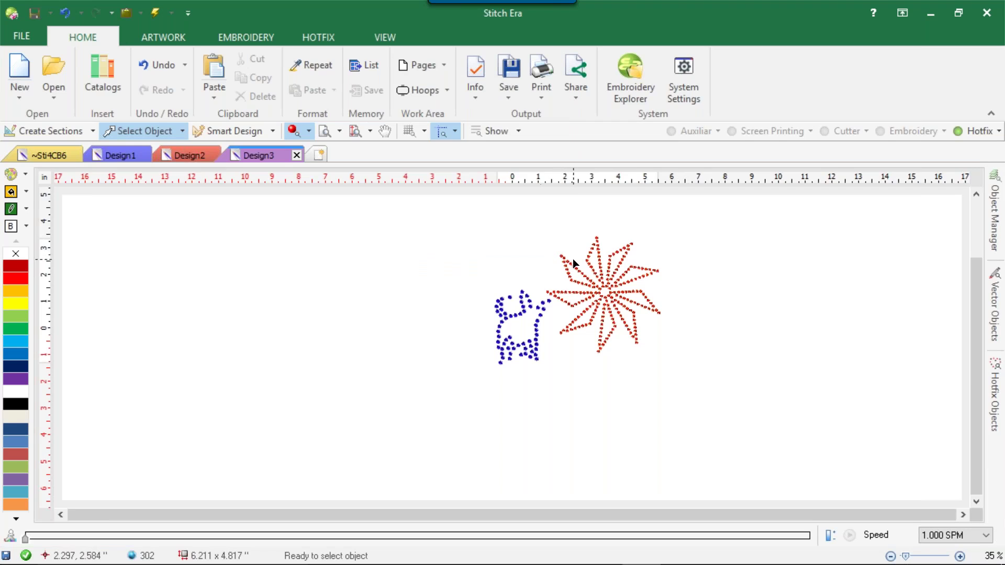
scroll(572, 259, "up", 2)
scroll(661, 287, "down", 1)
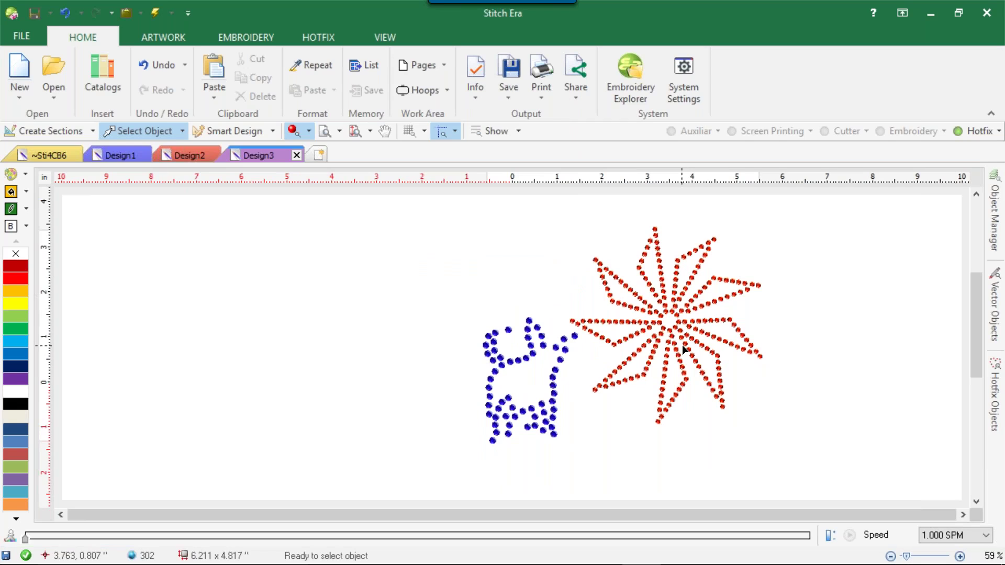
left_click(699, 259)
left_click(803, 257)
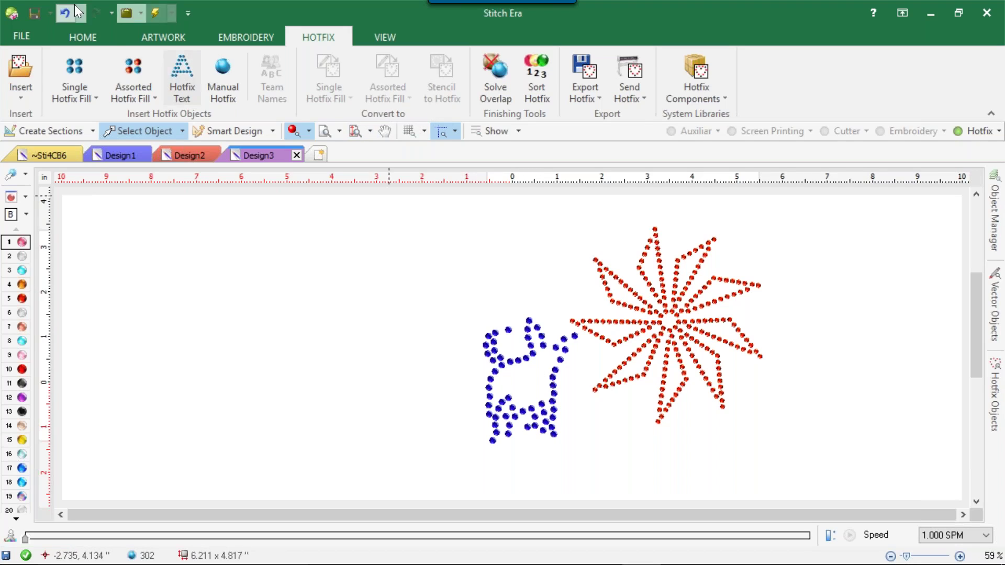
left_click(74, 29)
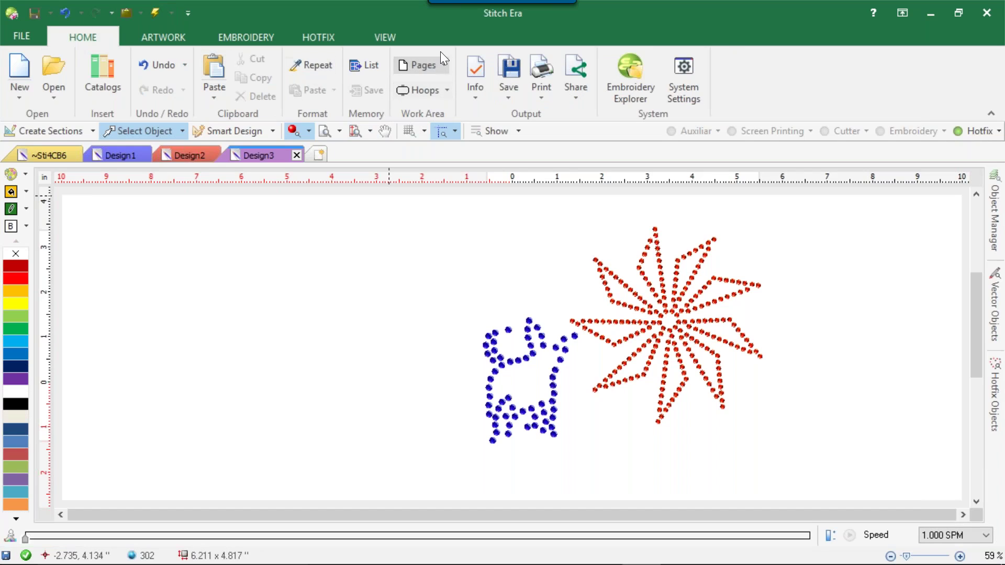
Step: Add a custom page named Shilouette, 12 inches wide and 12 inches high, to the page list
left_click(436, 67)
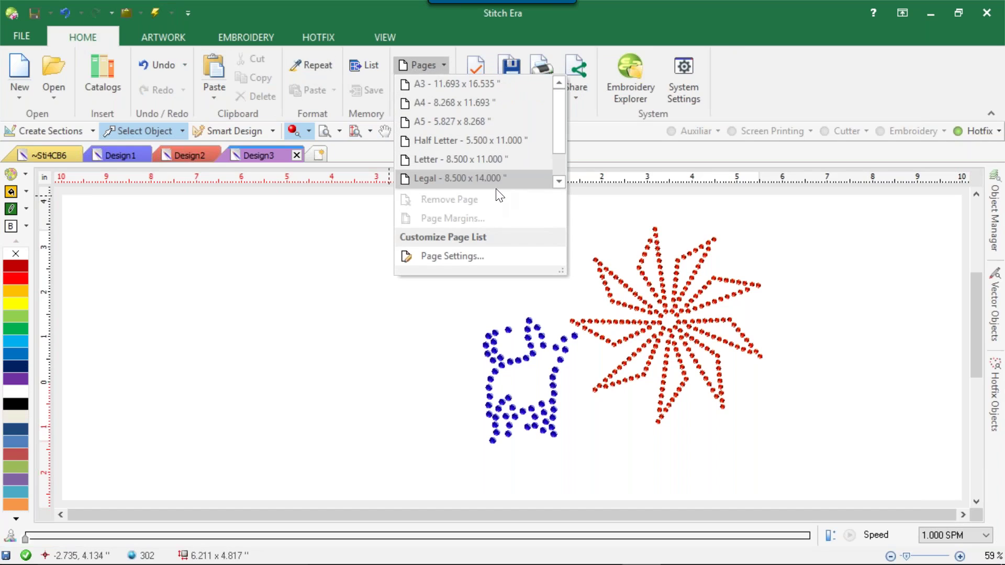
left_click(468, 257)
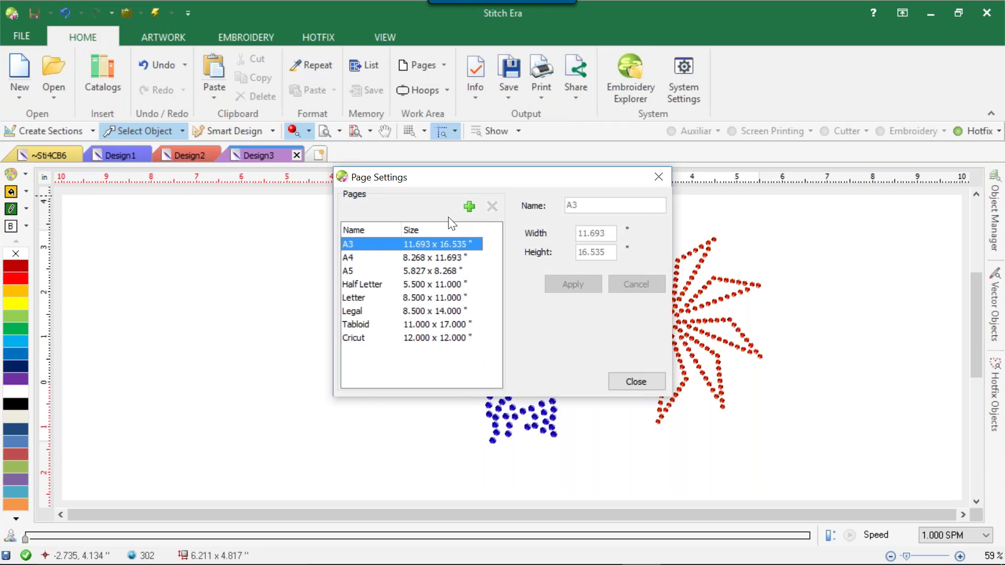
left_click(465, 205)
type("Shilouette")
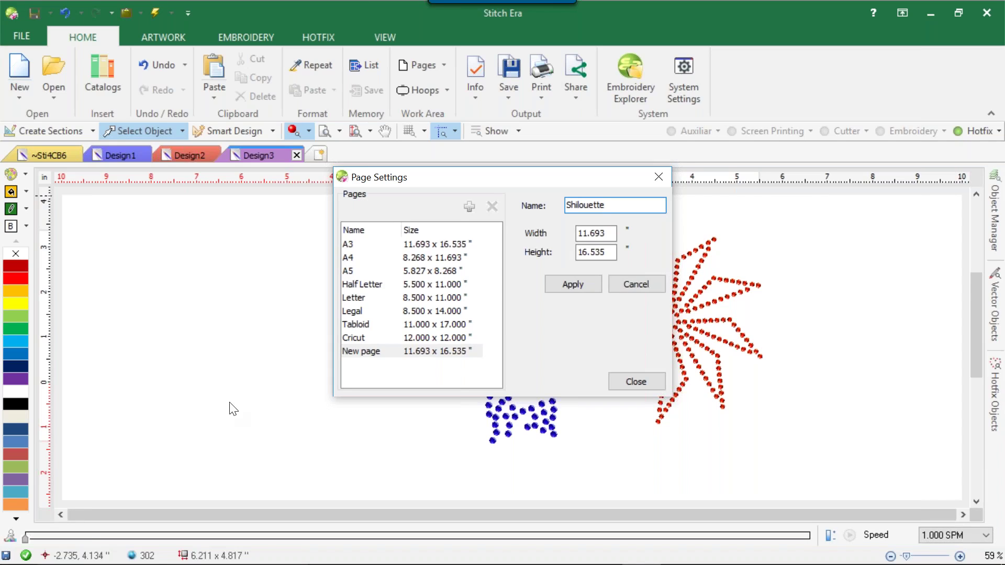
key("Tab")
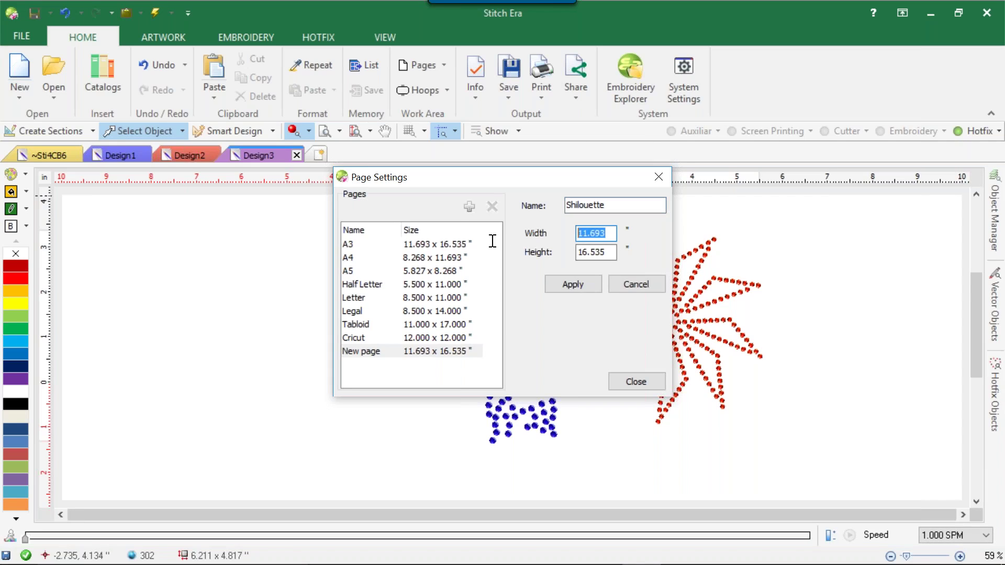
type("12")
key("Tab")
type("12")
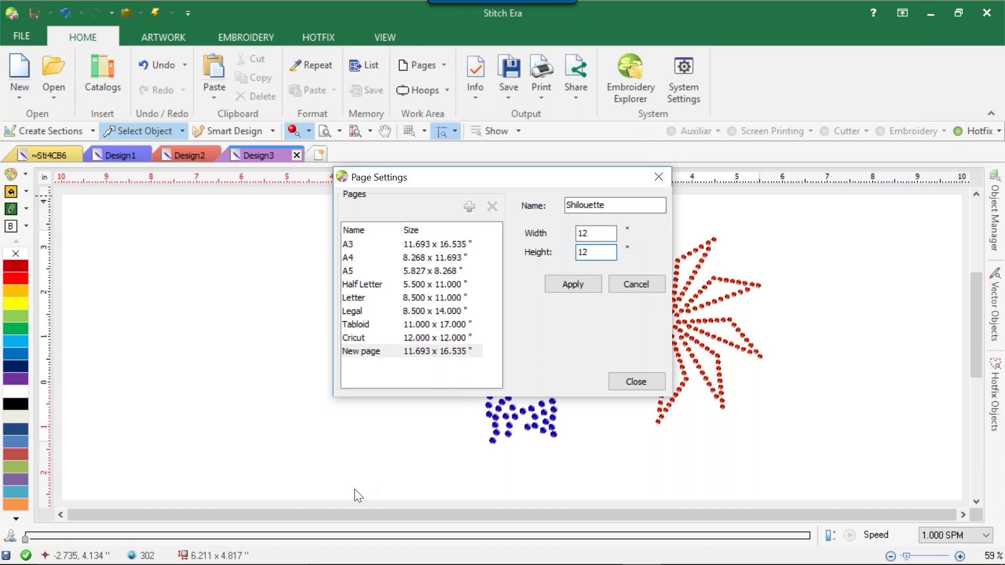
left_click(570, 282)
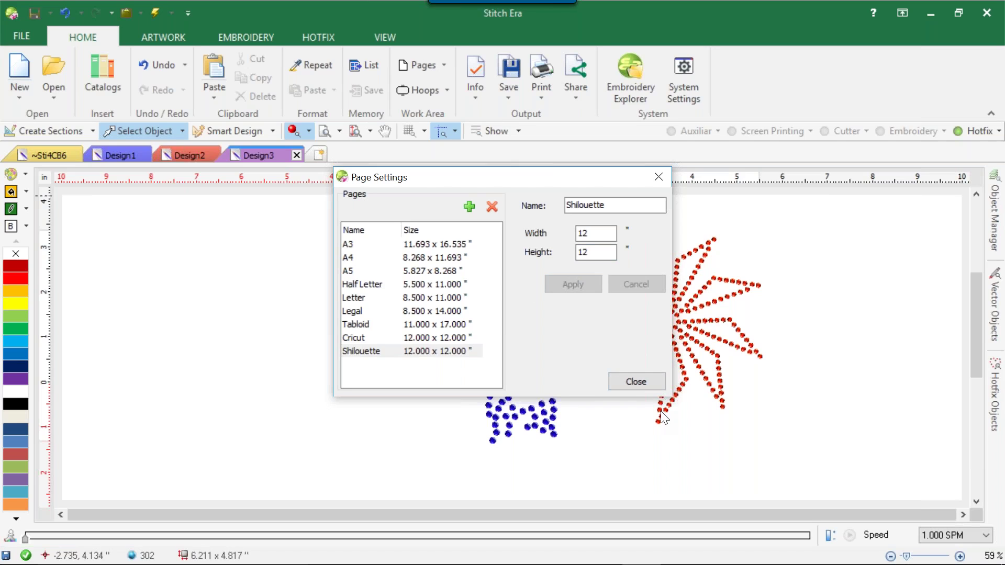
left_click(634, 386)
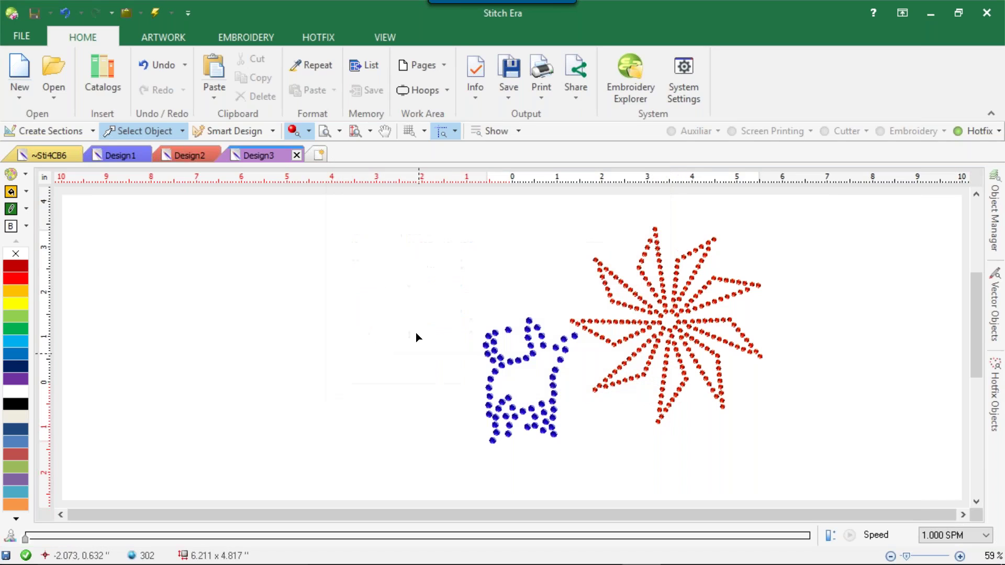
Step: Apply the 12 x 12 inch custom page to Design3 and undo the last change
left_click(435, 67)
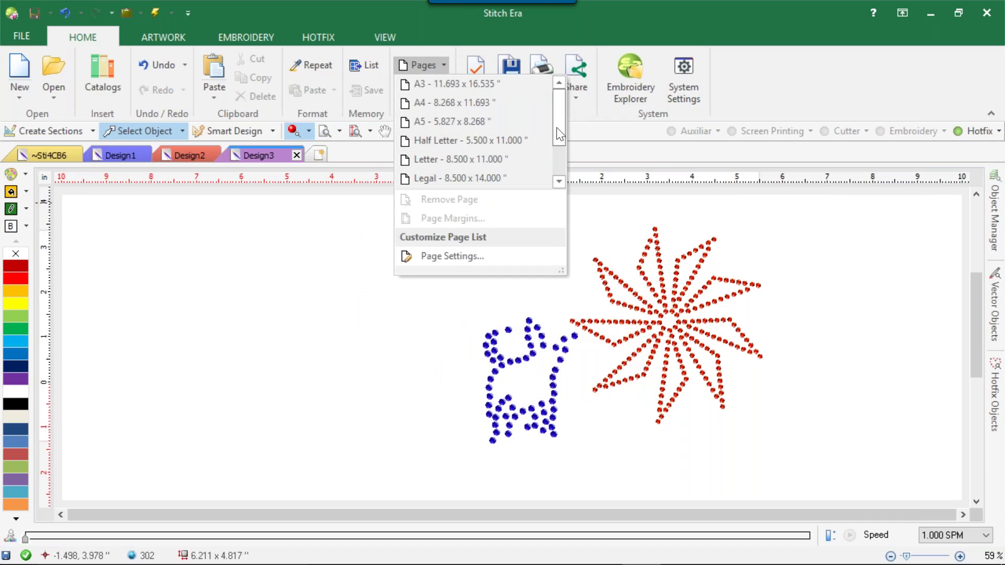
scroll(551, 152, "down", 1)
left_click(500, 179)
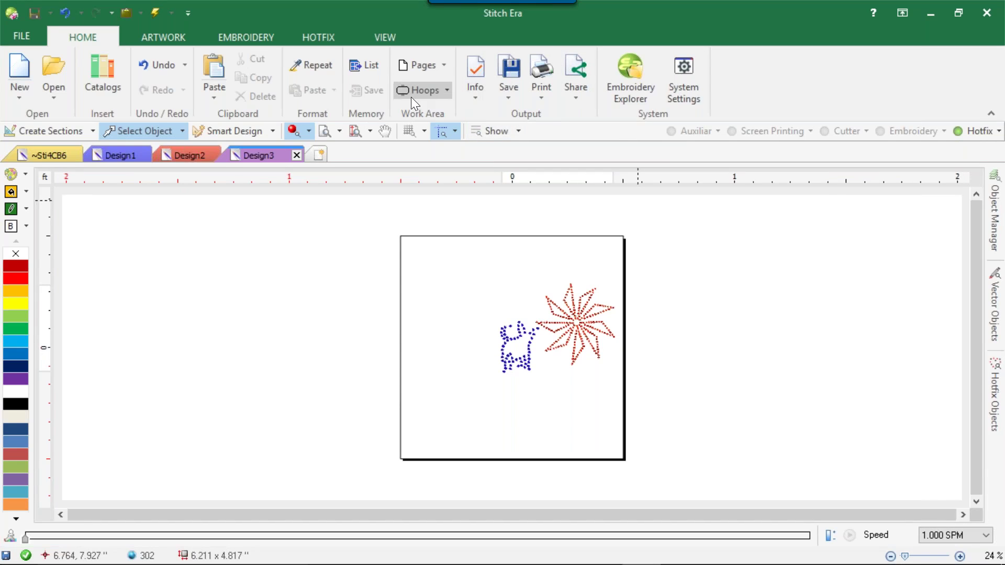
key("ctrl+z")
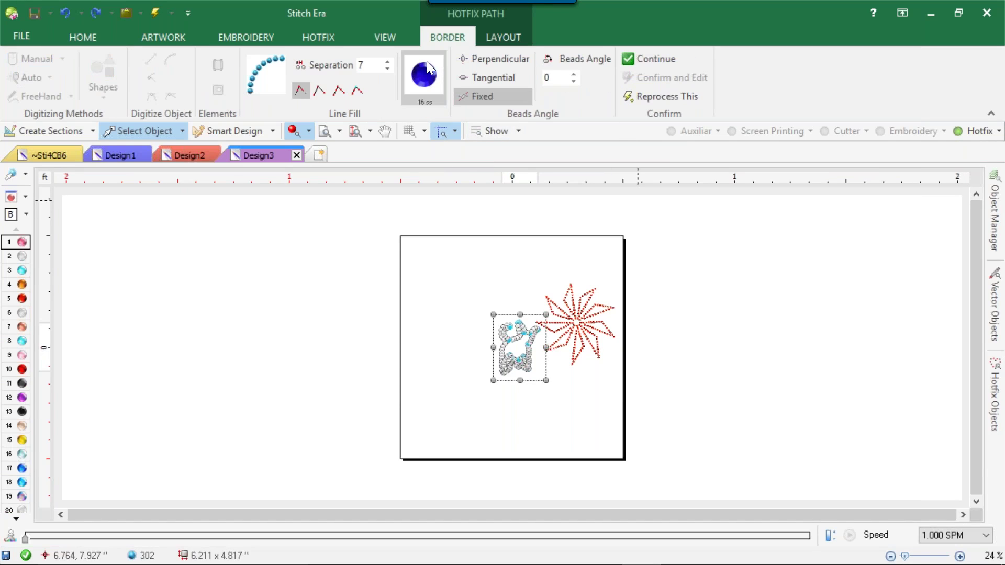
left_click(646, 342)
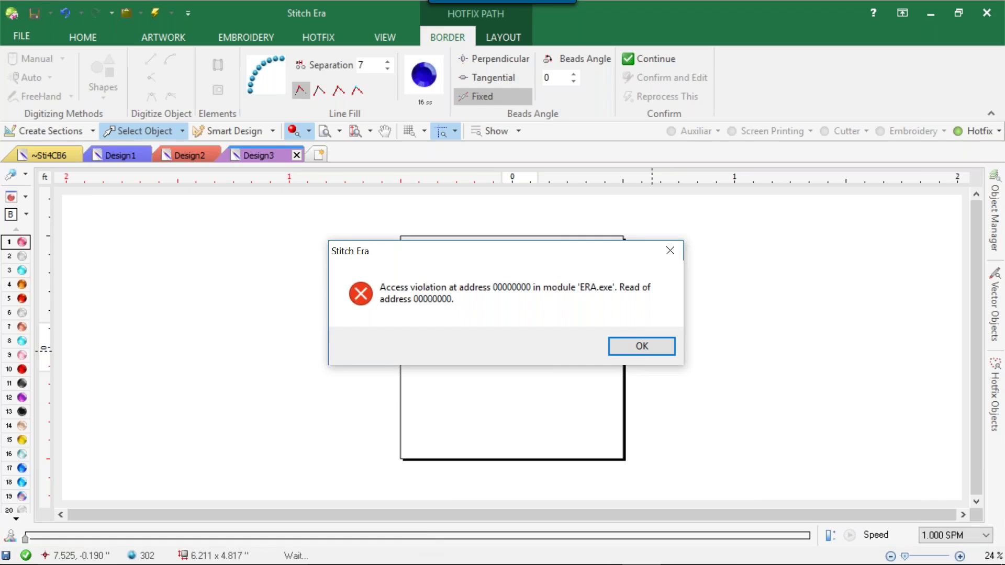
Step: Switch to Task Manager and end the Design Era task
key("super")
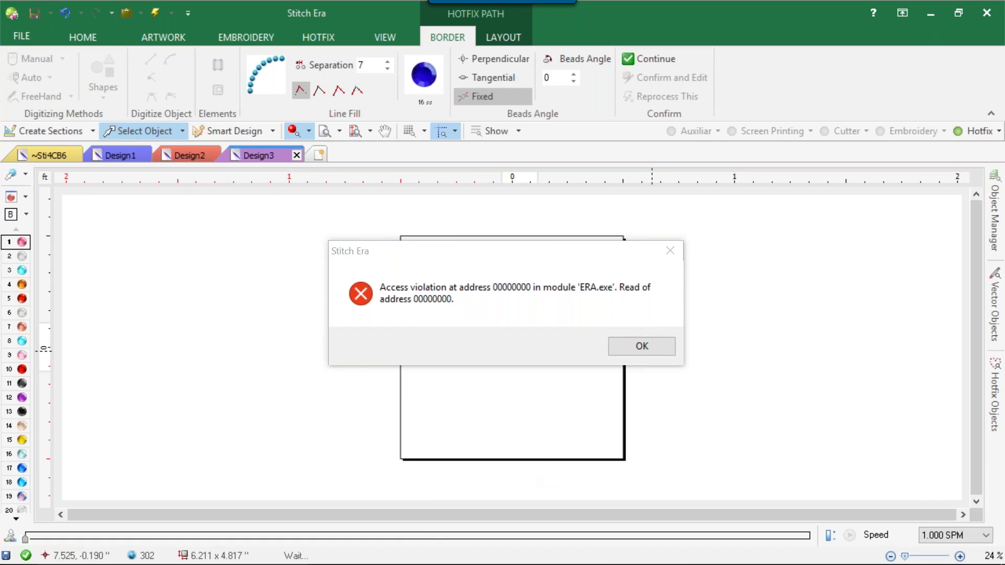
right_click(759, 545)
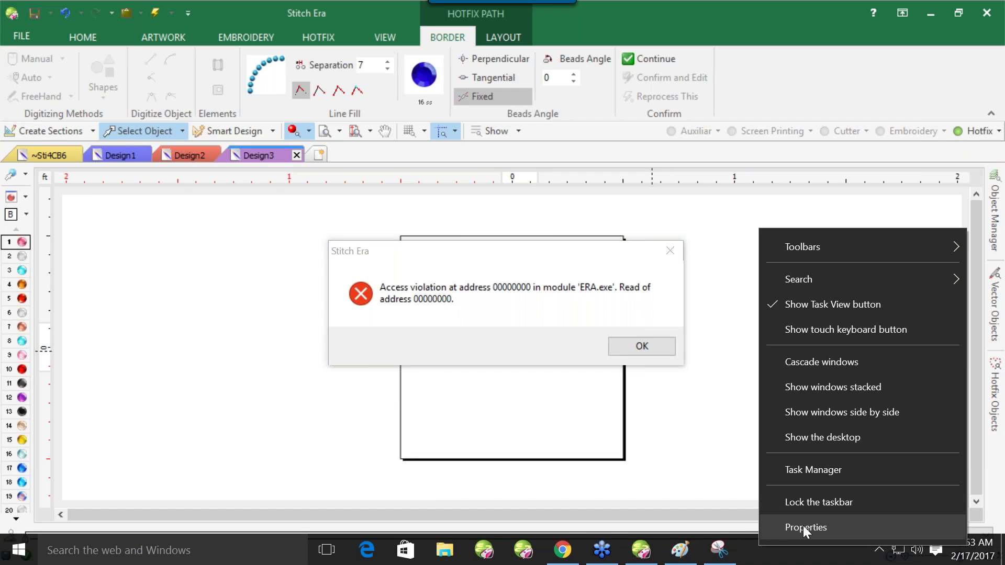
left_click(806, 469)
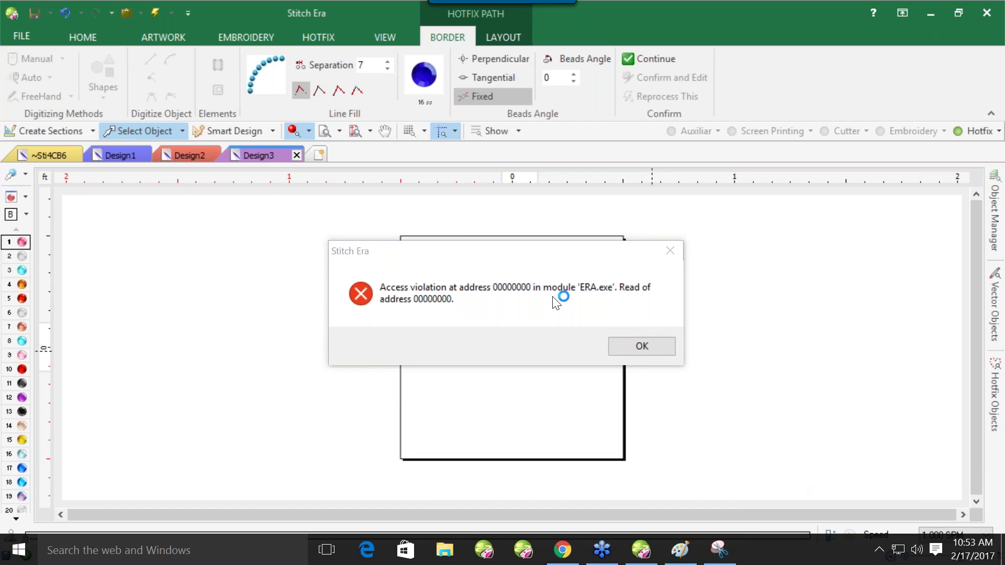
left_click(233, 207)
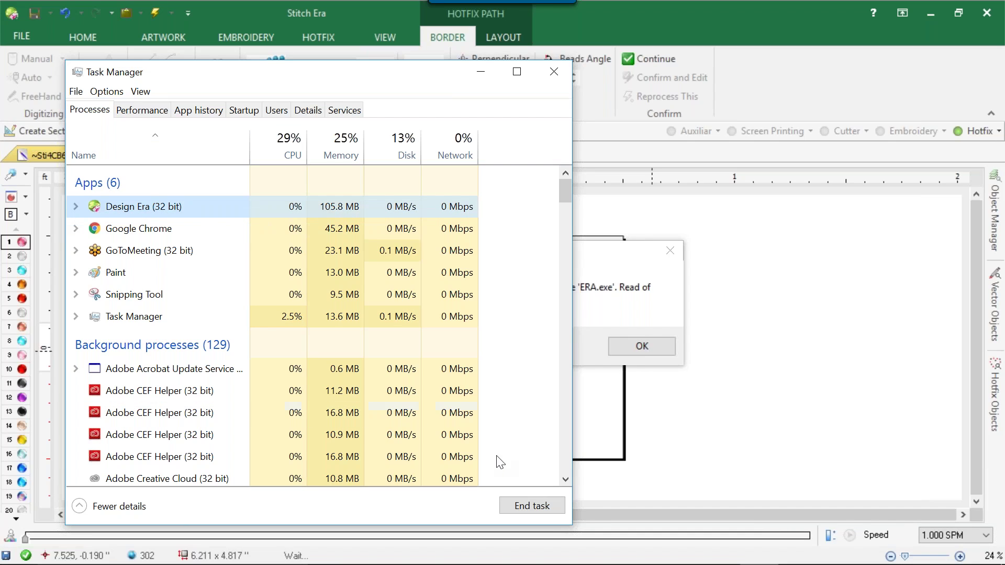
left_click(560, 510)
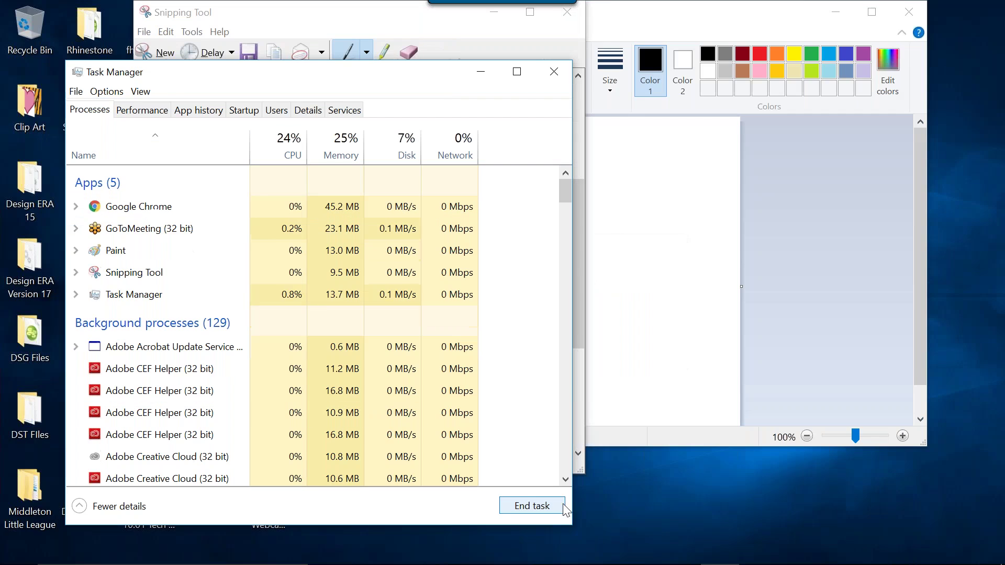
Step: Close Paint without saving the drawing and close the Snipping Tool
left_click(910, 12)
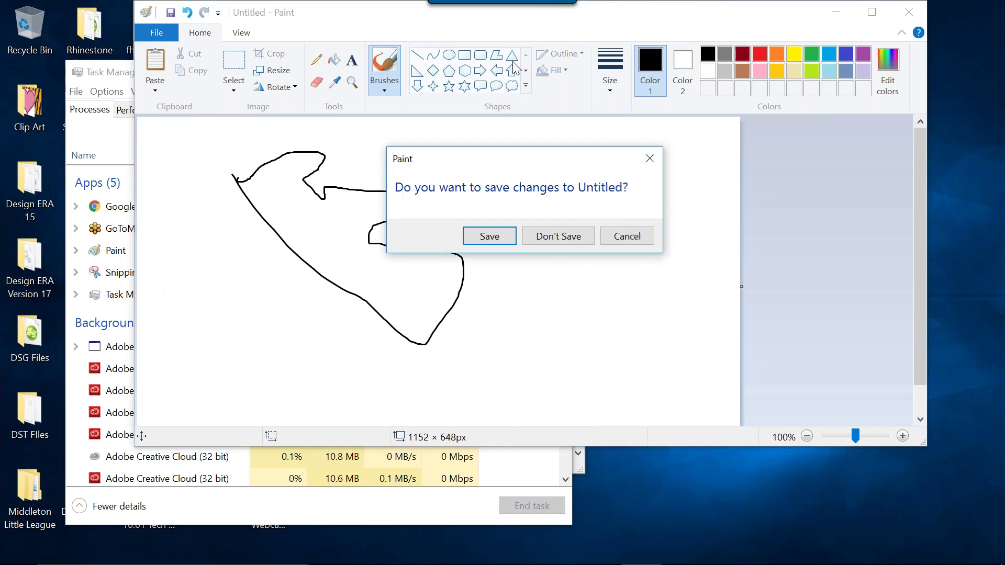
left_click(561, 232)
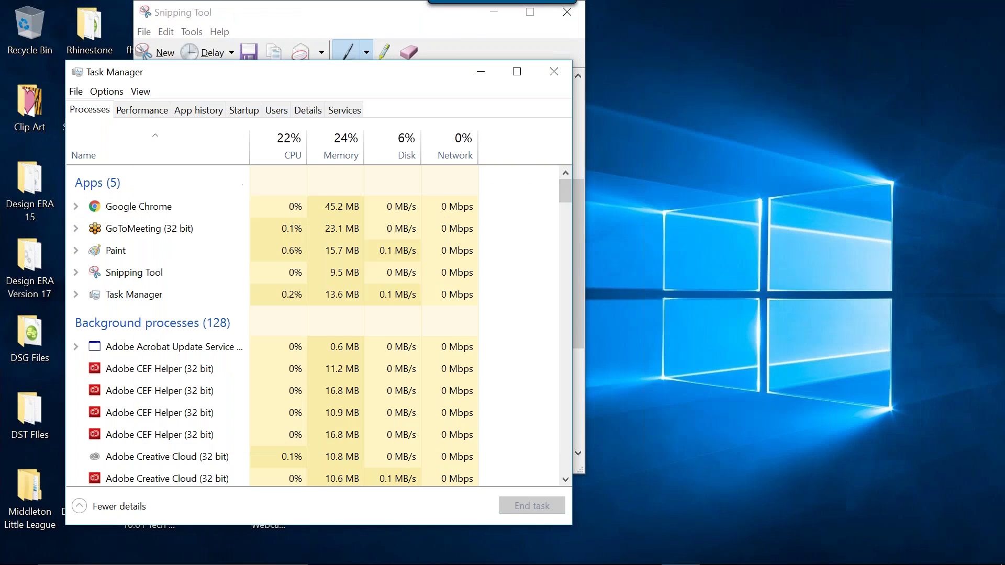
left_click(573, 18)
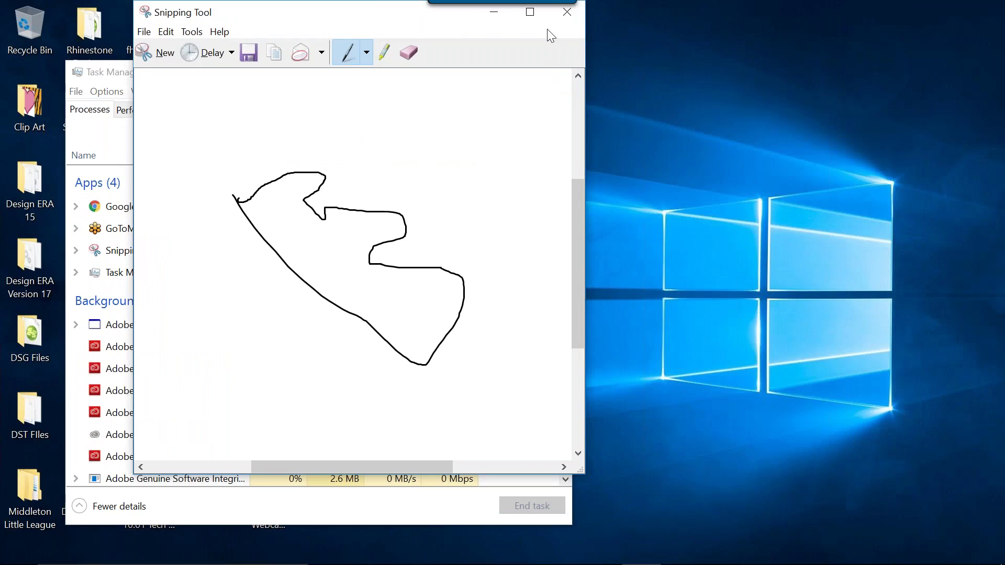
left_click(568, 12)
Step: Relaunch Stitch Era and close Task Manager
left_click(524, 549)
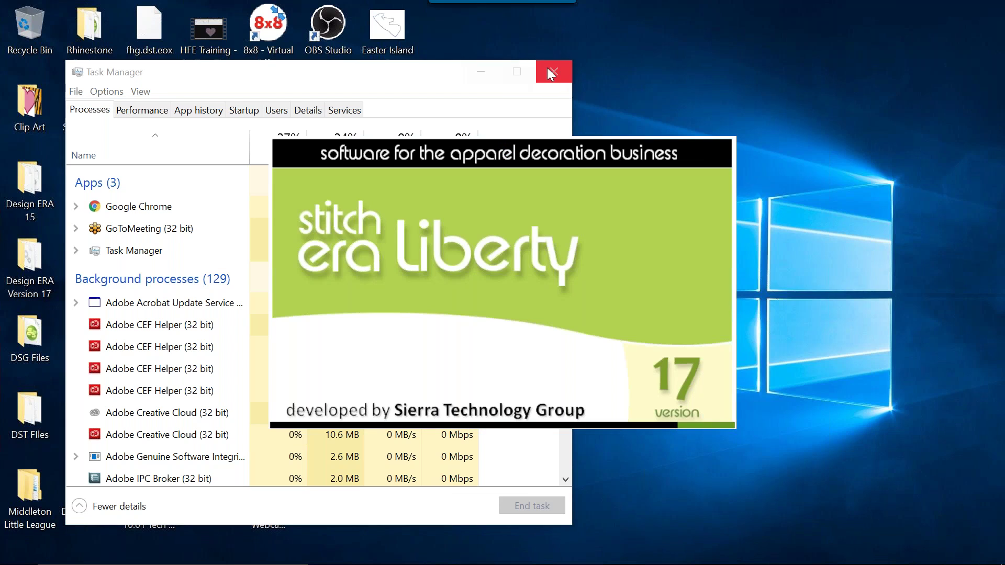
left_click(564, 61)
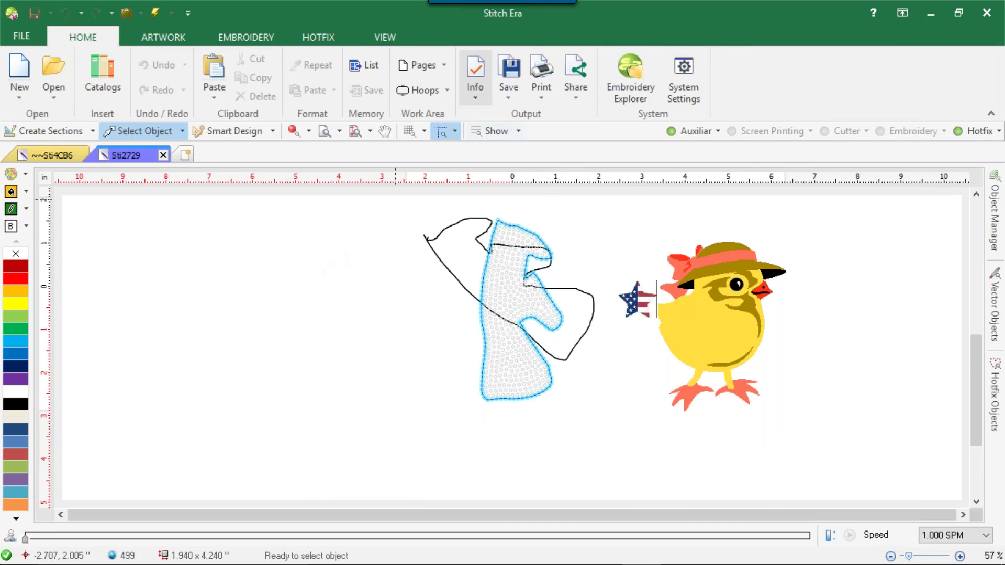
Step: Set the hotfix machine workspace to the CAMS hoop HF_CAMS_1V_2P
left_click(426, 95)
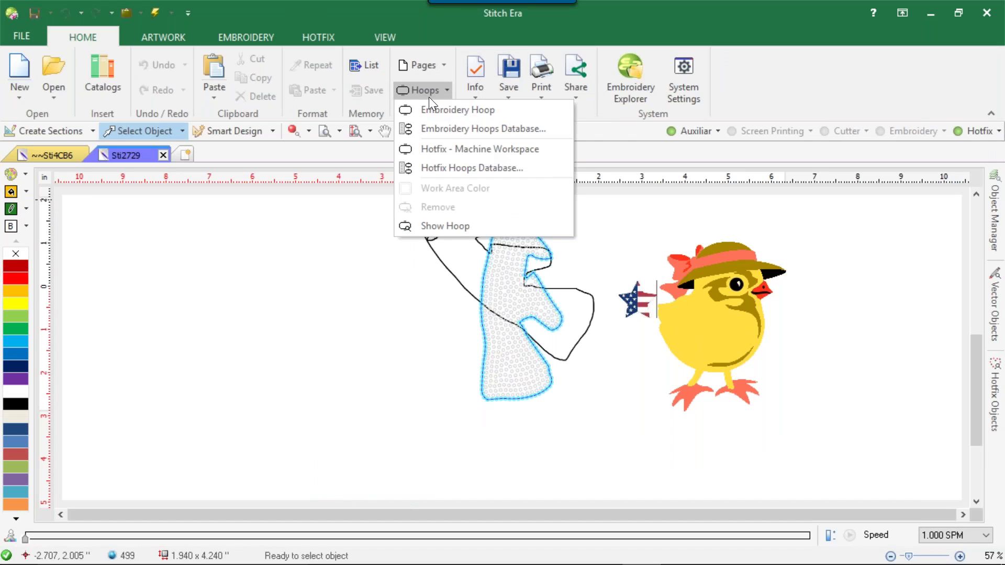
left_click(463, 151)
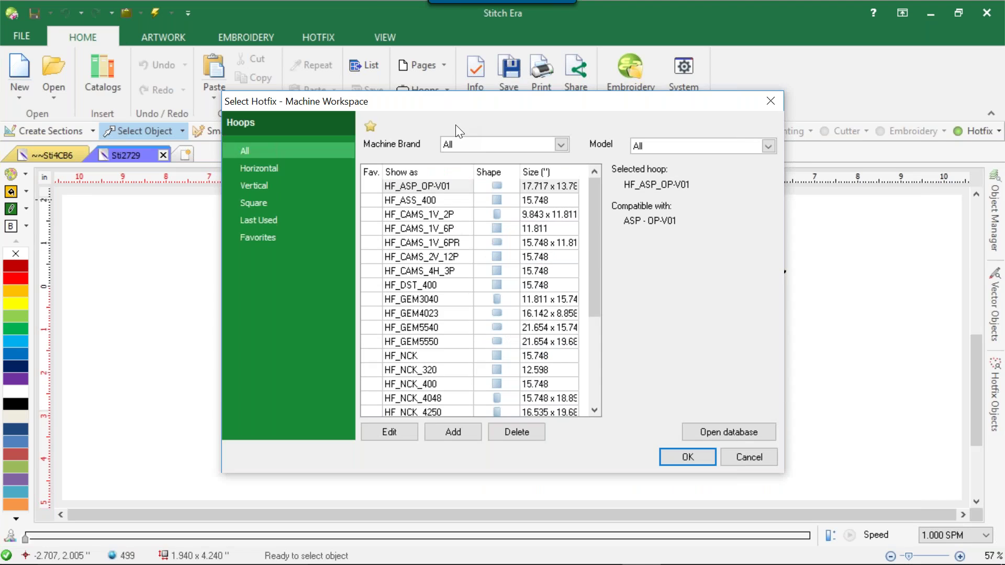
left_click(477, 149)
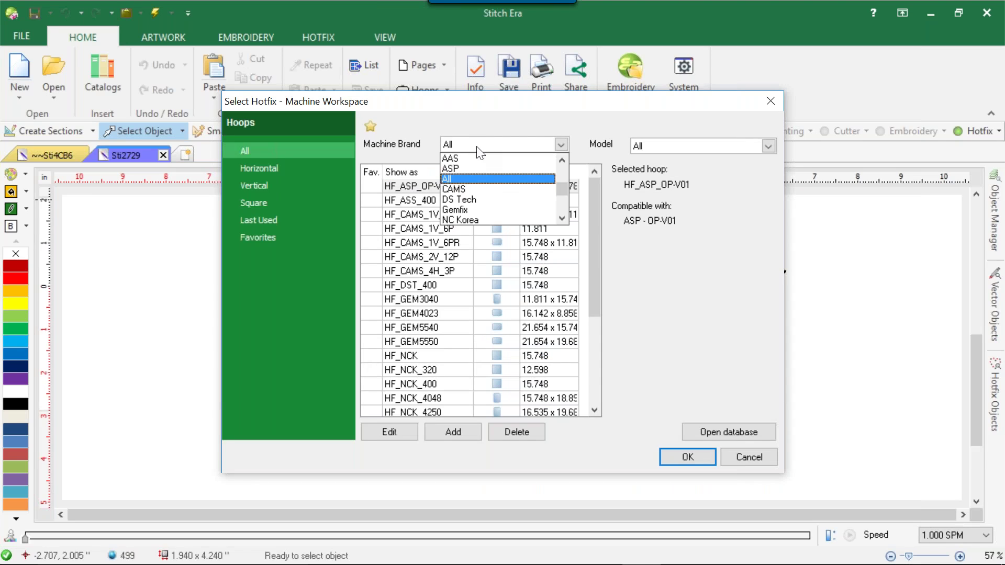
left_click(476, 189)
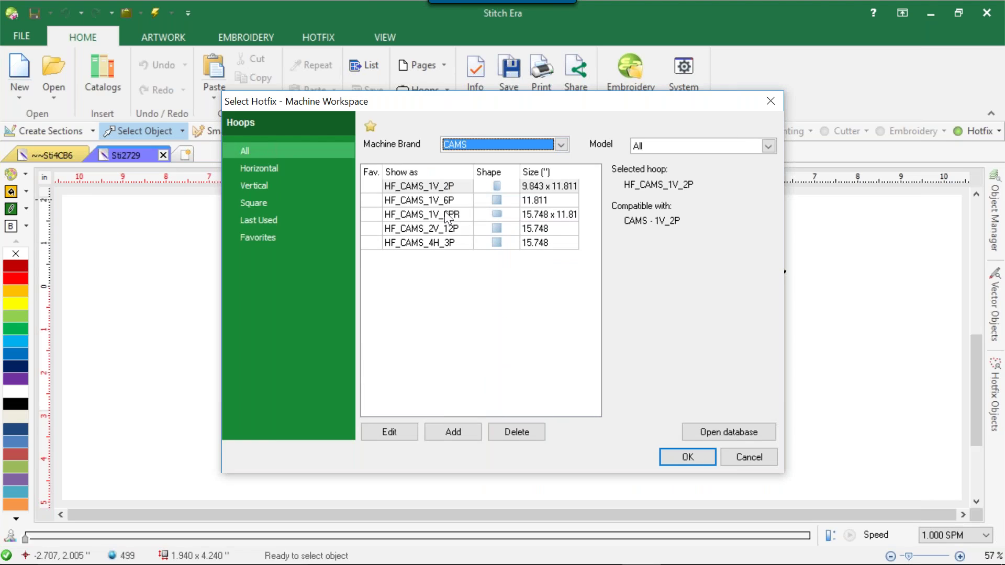
left_click(447, 186)
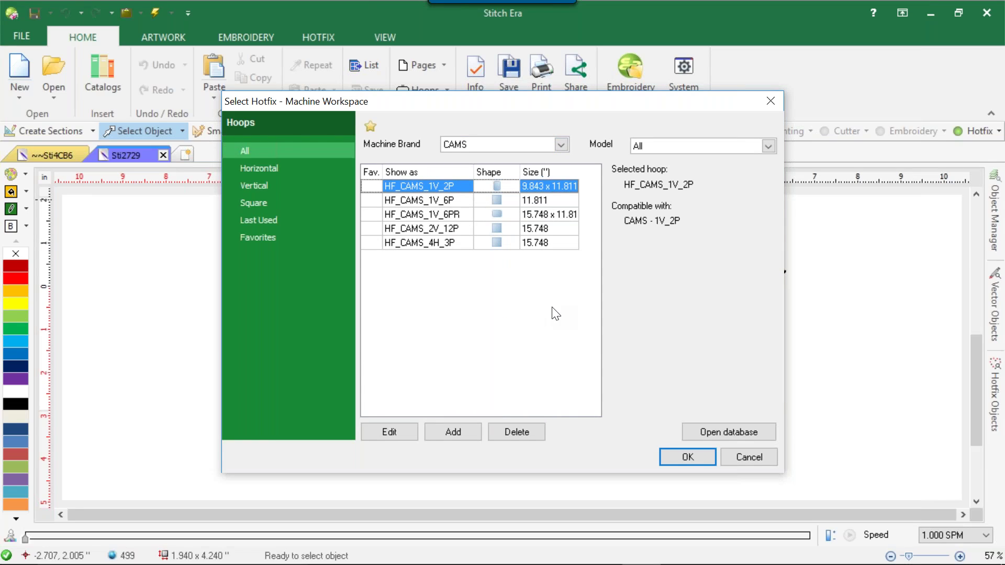
left_click(672, 458)
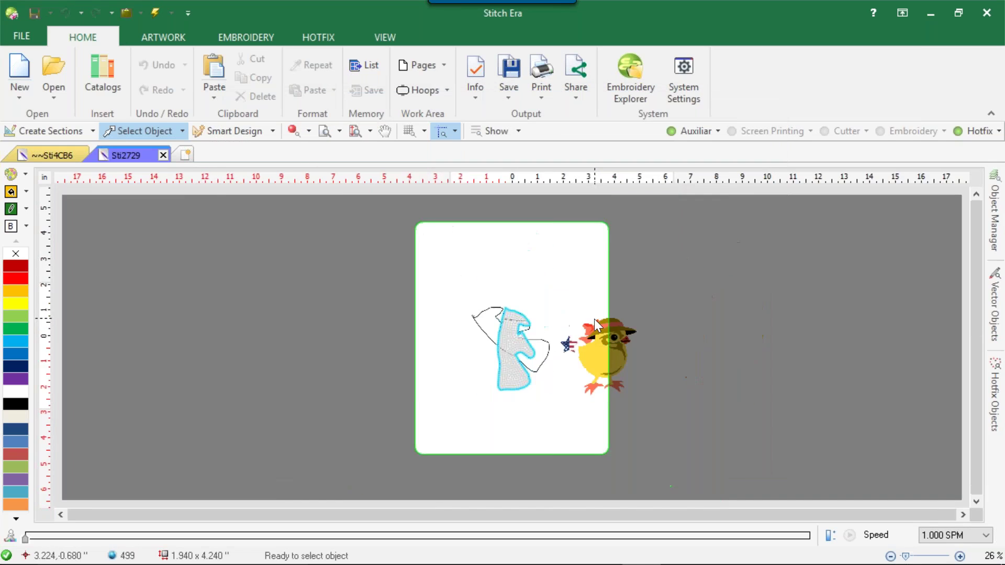
Step: Move all the artwork together so the chick and the other shapes fit inside the hoop boundary, and deselect it
left_click_drag(478, 325, 690, 449)
left_click_drag(557, 343, 524, 312)
left_click(670, 333)
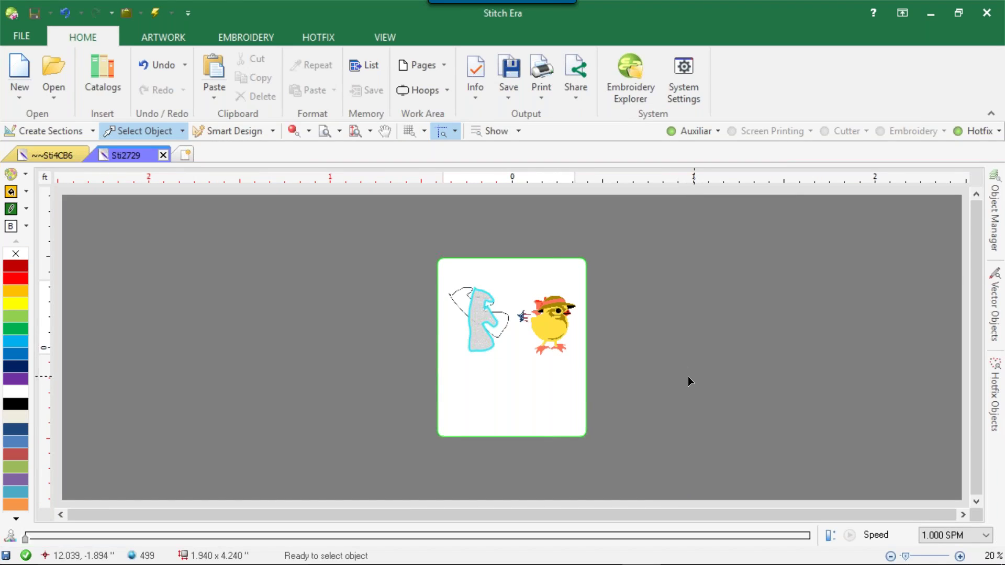
Step: Open the hotfix hoops database and add a new hoop named Spangle Elite
left_click(411, 93)
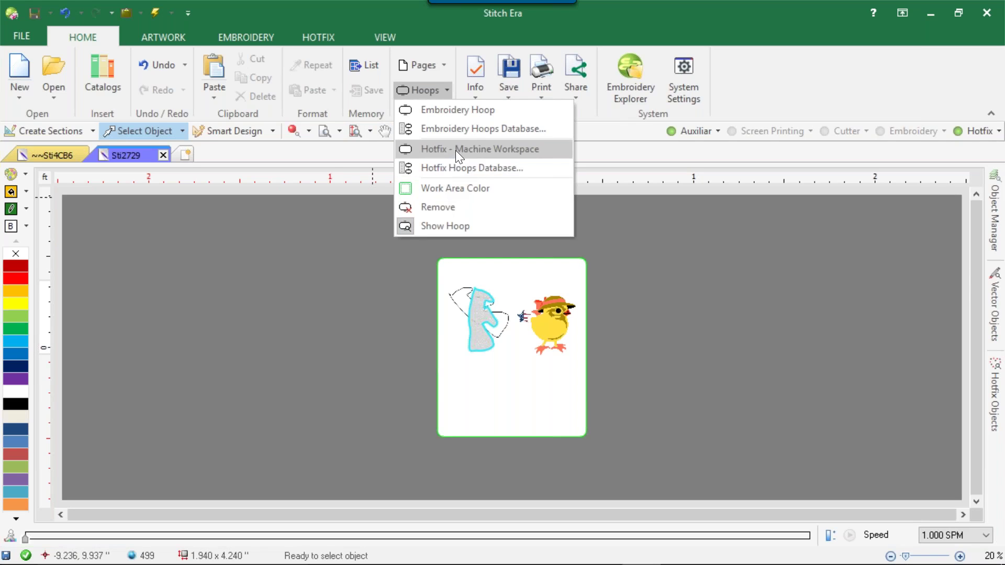
left_click(422, 90)
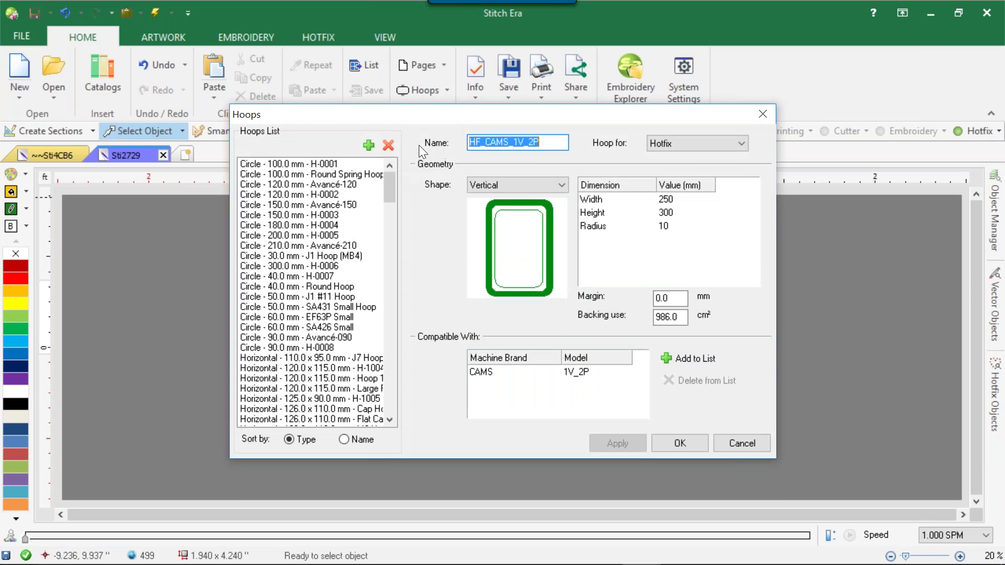
left_click(375, 139)
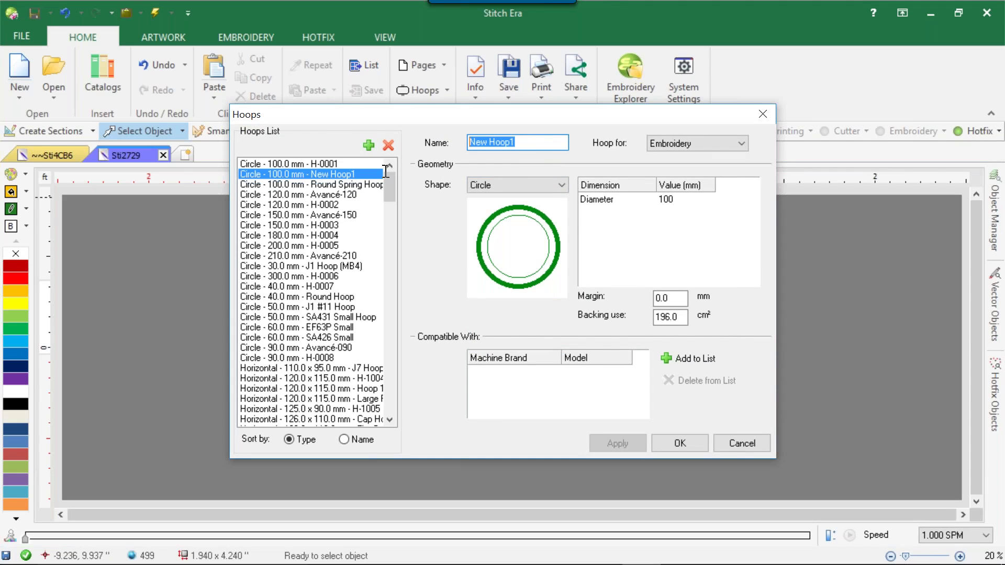
type("Span")
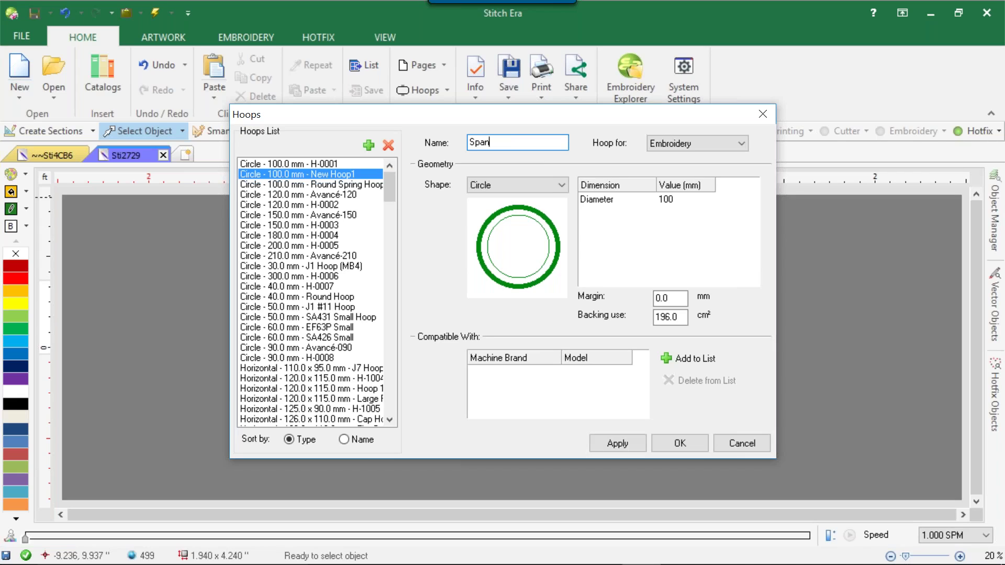
type("gle Elite")
Step: Make the Spangle Elite hoop horizontal and list machine brand Spangle Elite, model Elite, as compatible with it
left_click(545, 186)
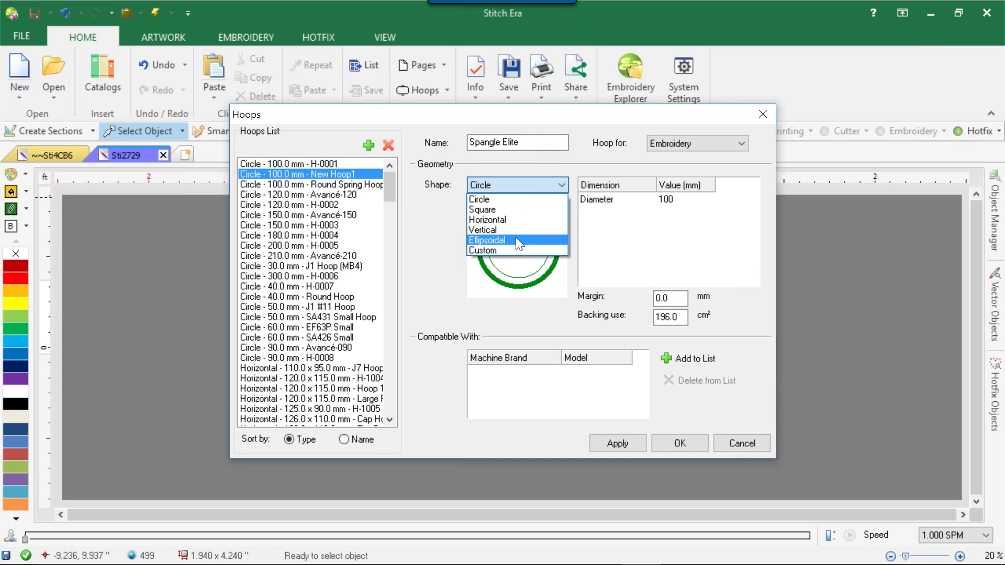
left_click(519, 219)
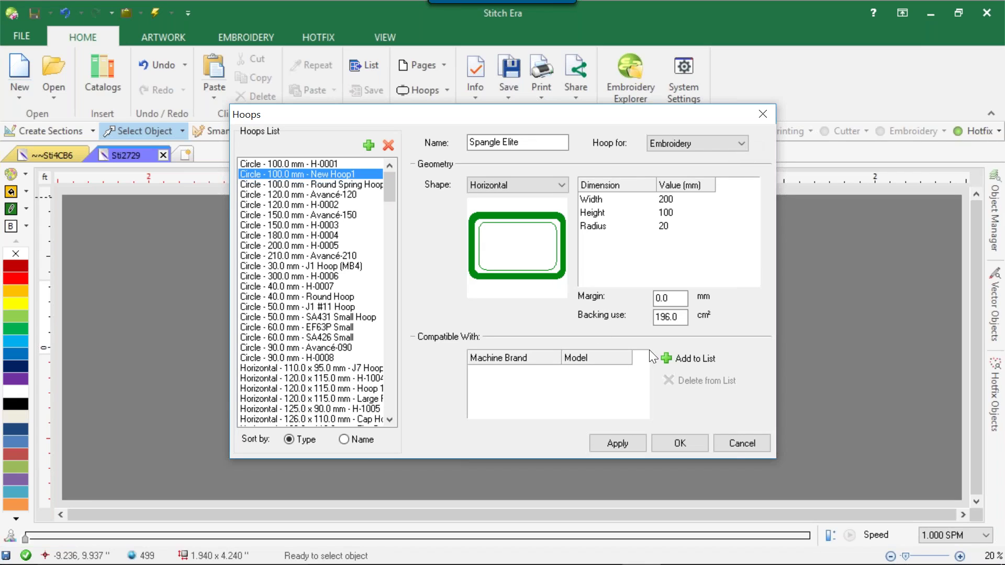
left_click(666, 356)
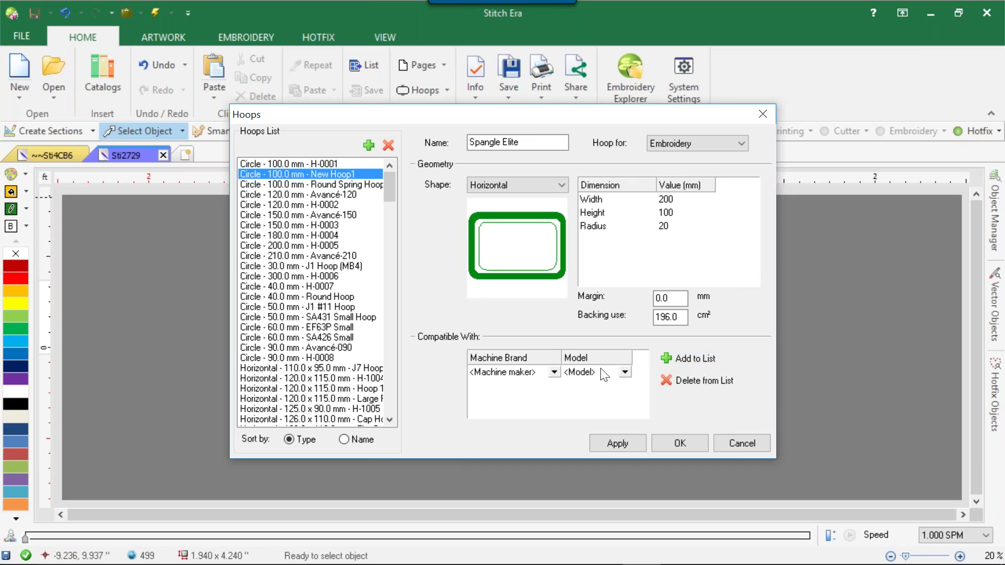
left_click(554, 373)
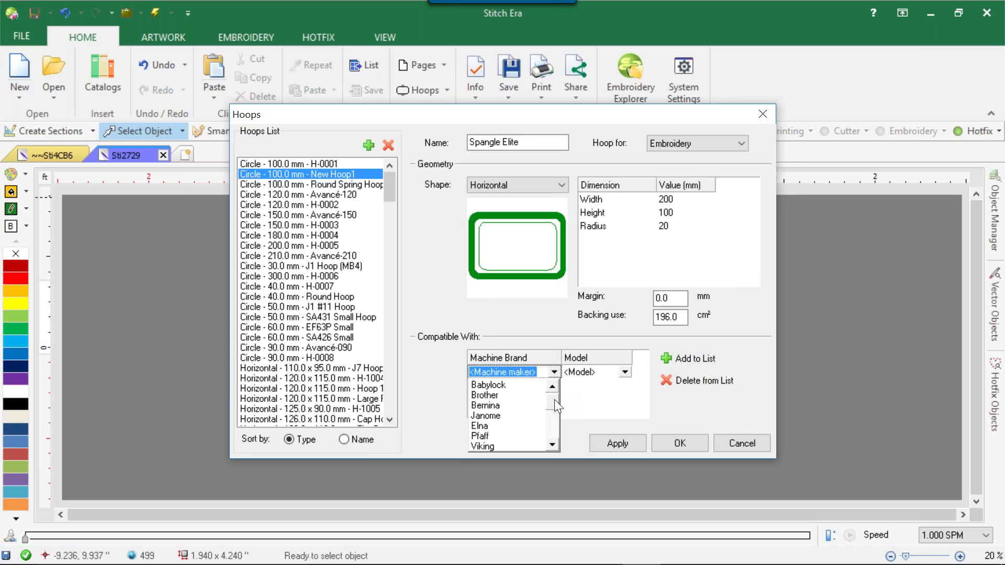
left_click_drag(555, 400, 552, 419)
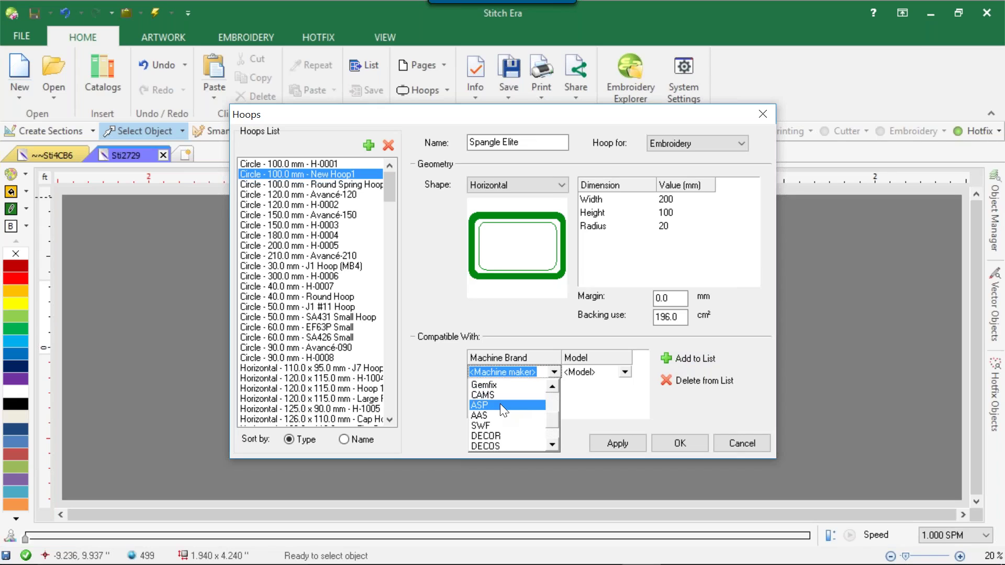
scroll(505, 403, "up", 3)
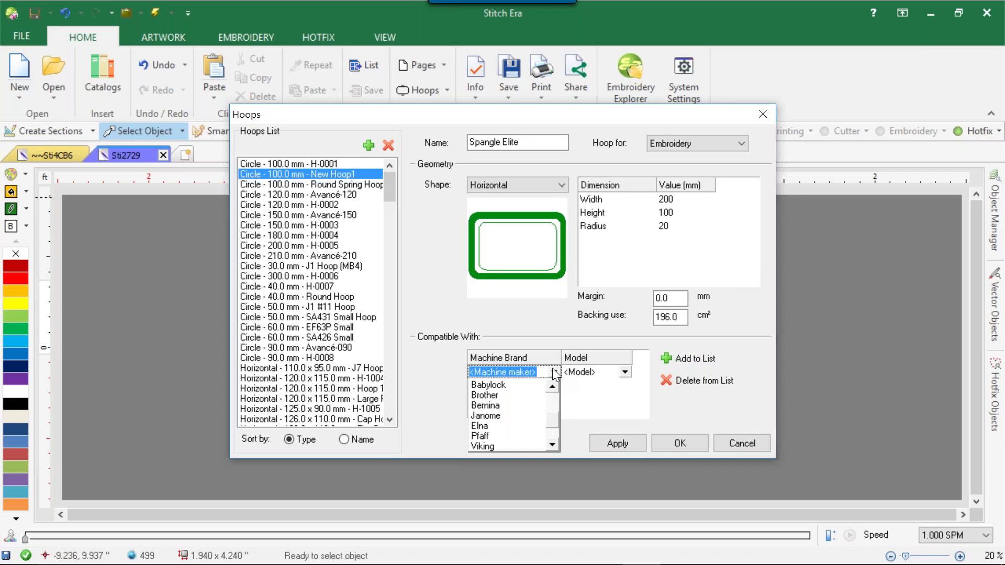
type("v")
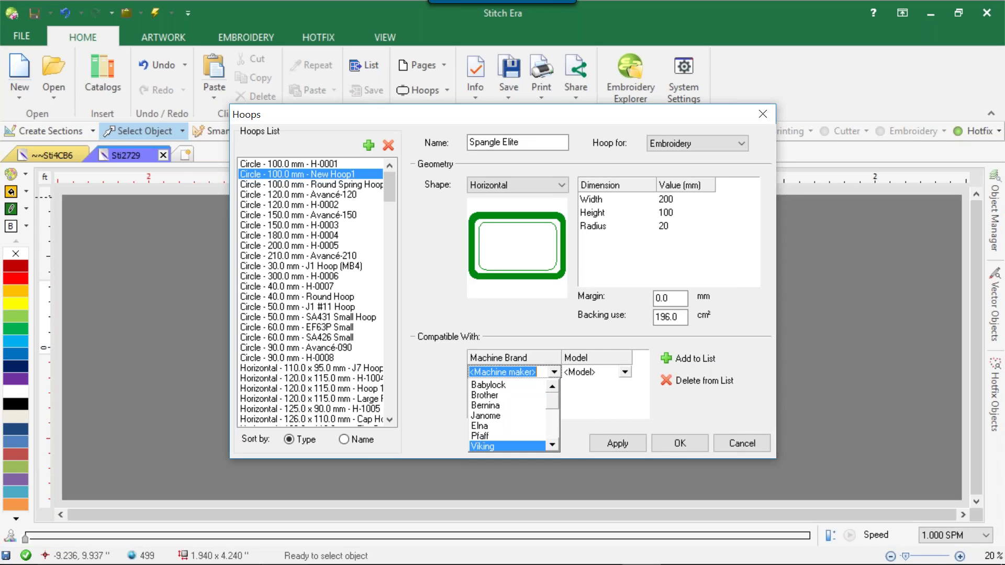
type("Spangle ELite")
key("BackSpace")
key("BackSpace")
key("BackSpace")
key("BackSpace")
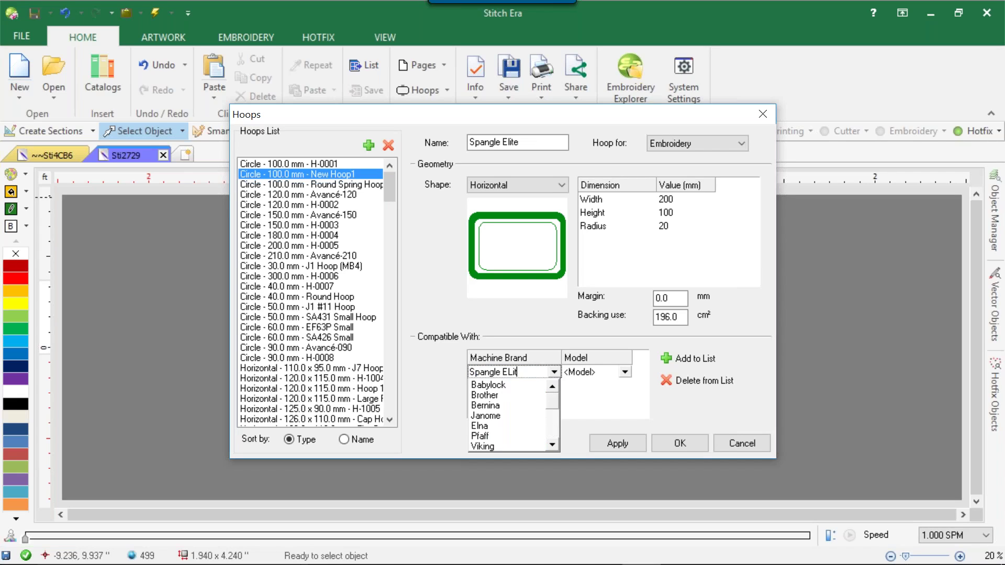
type("lite")
left_click(587, 372)
type("Elite")
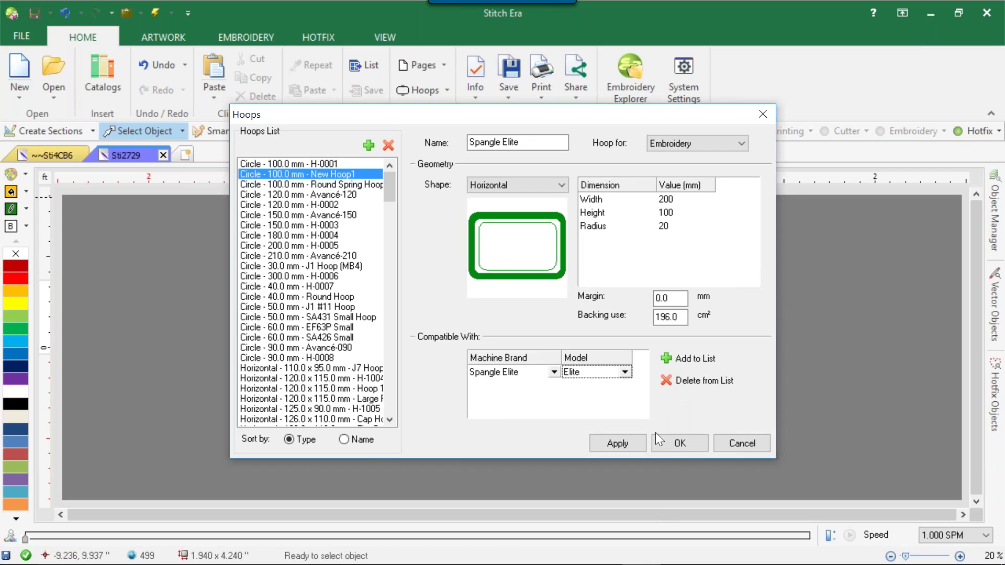
Step: Set the hoop's width to 330.2 mm and height to 254 mm, apply the changes and close the hoops database
left_click(664, 200)
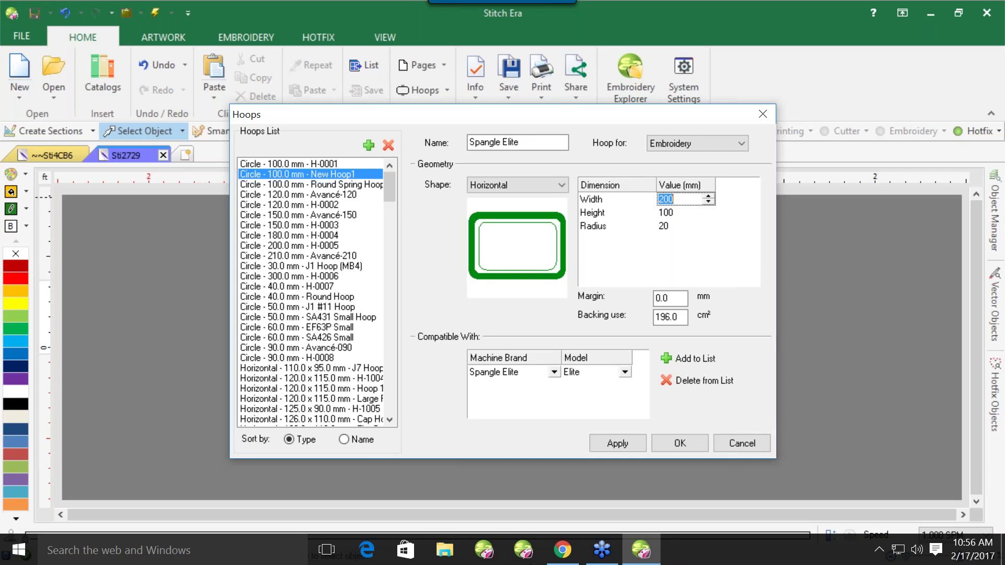
type("330.20")
left_click(680, 215)
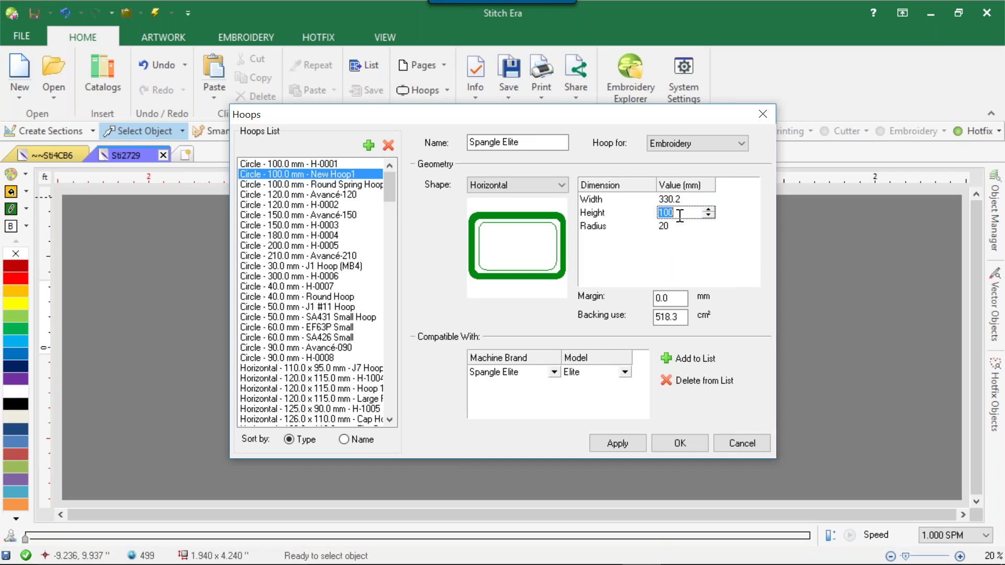
type("254")
left_click(619, 446)
left_click(670, 444)
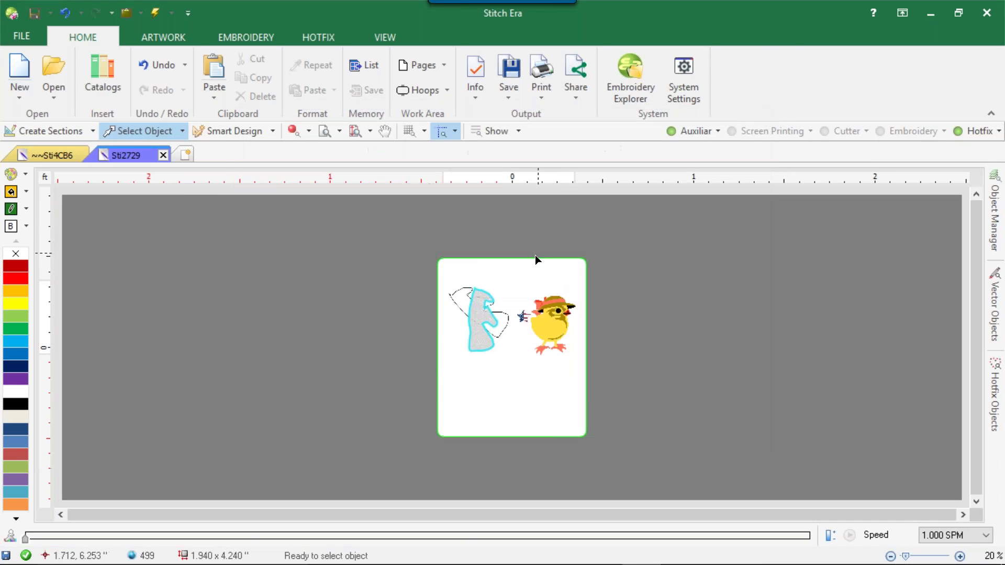
Step: Look through the machine brands available for the hotfix machine workspace and filter the hoops by ASP
left_click(448, 88)
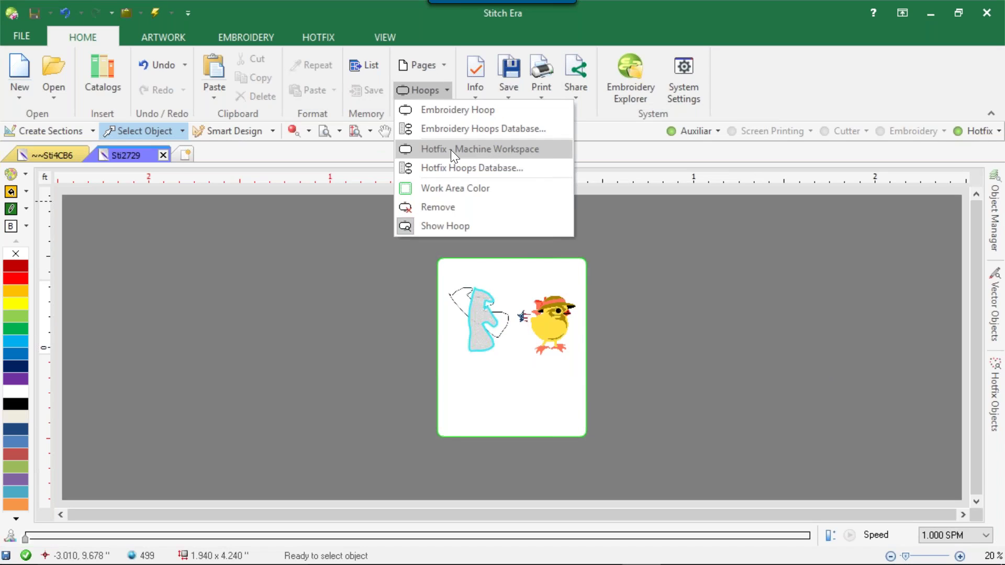
left_click(451, 150)
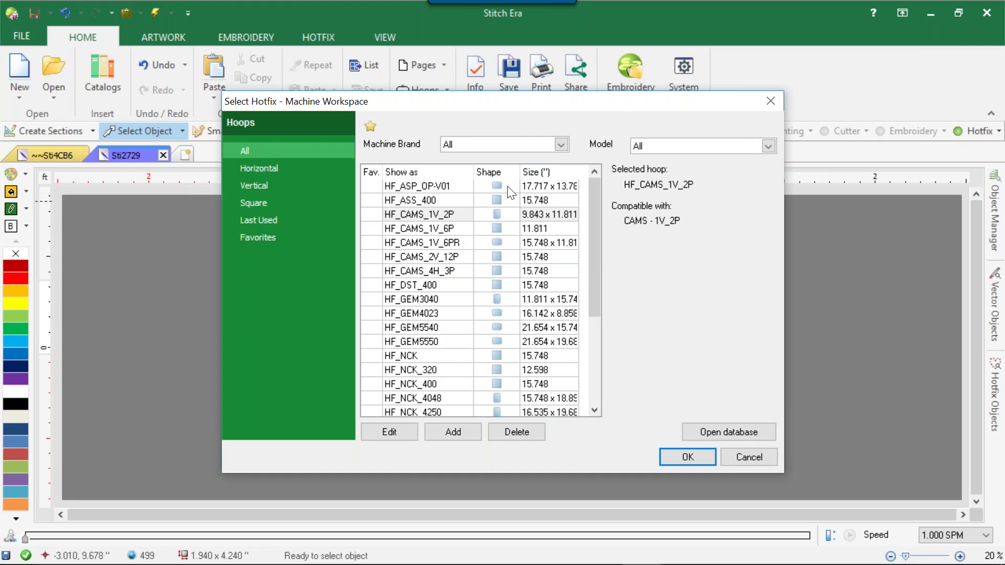
left_click(556, 145)
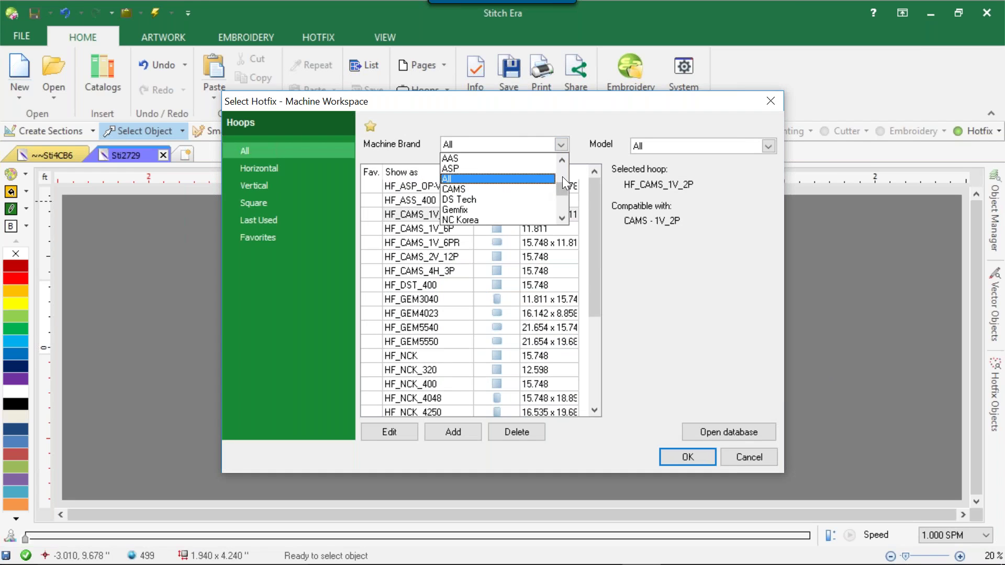
scroll(561, 196, "down", 1)
scroll(560, 196, "up", 1)
left_click_drag(560, 180, 558, 204)
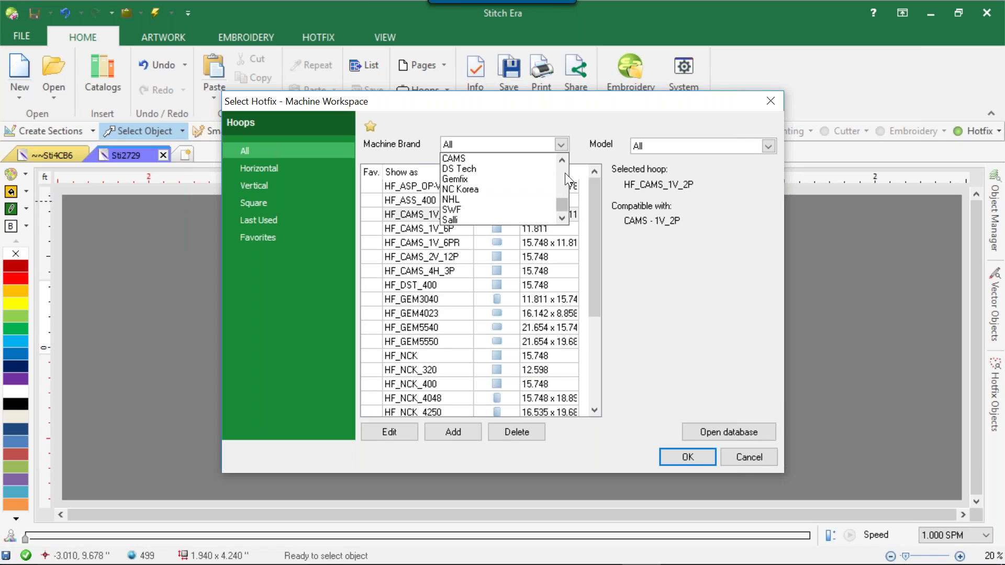
left_click(563, 160)
left_click(563, 159)
left_click(563, 159)
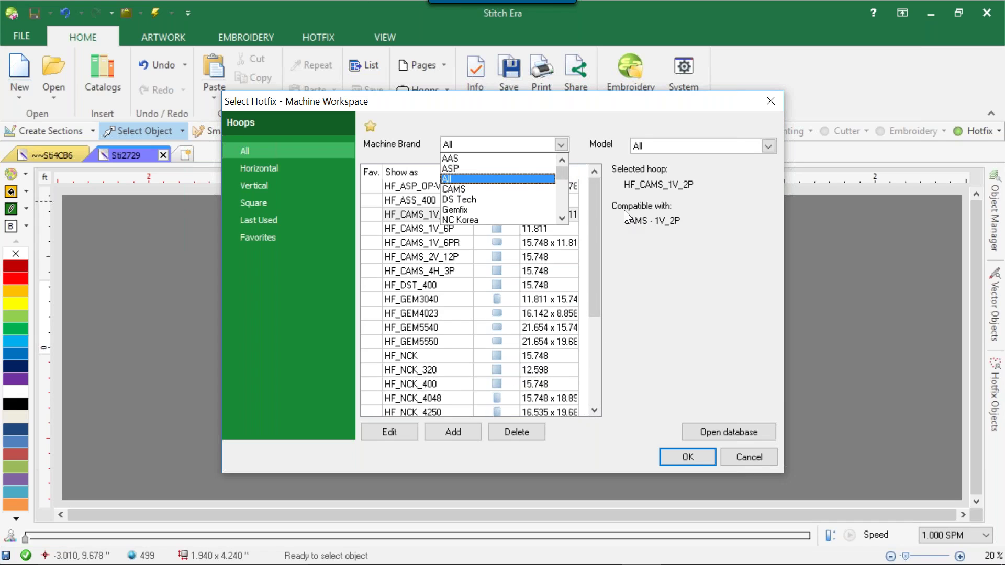
left_click(449, 166)
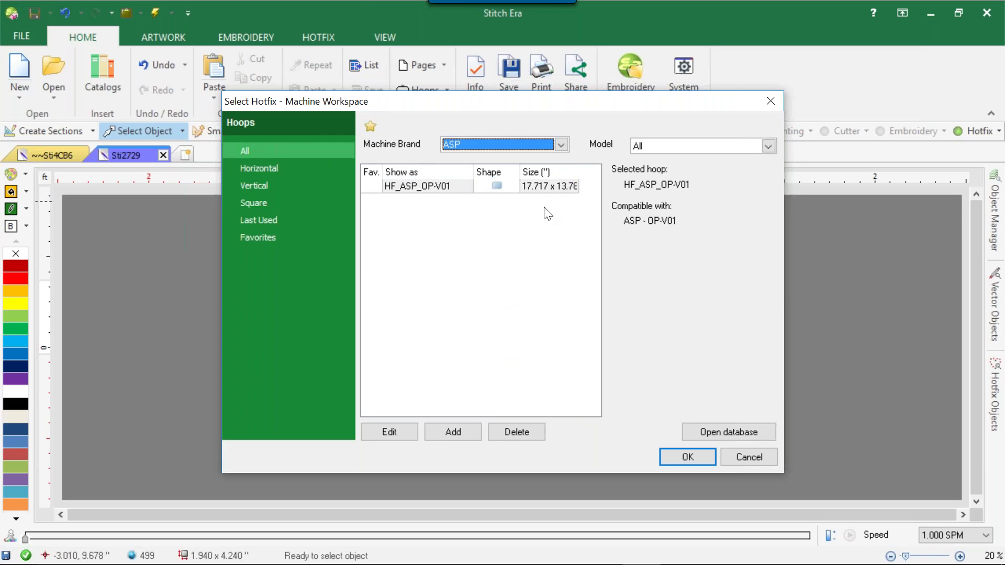
Step: Start adding a hotfix hoop named Spangle Elite with a horizontal shape
left_click(454, 430)
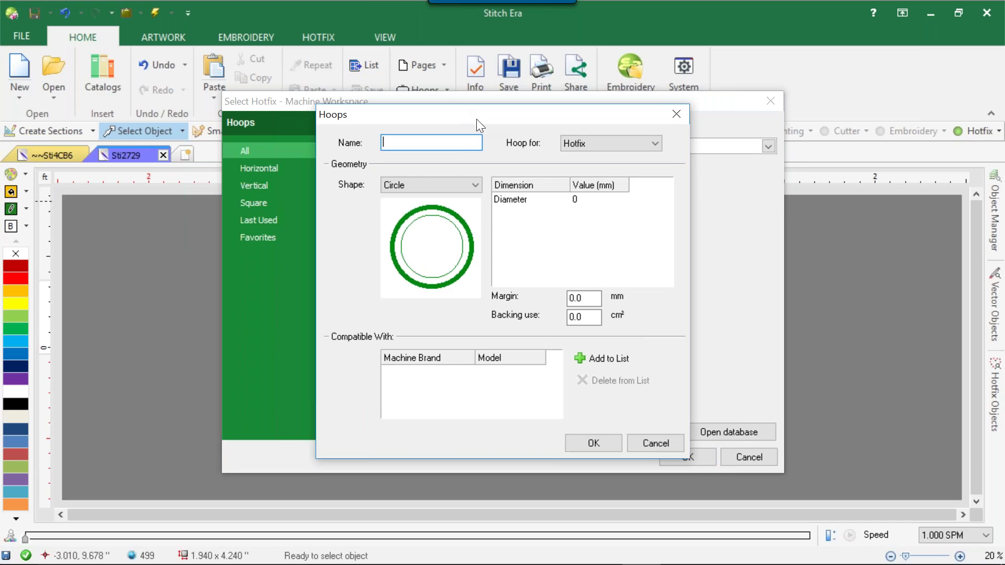
type("Spangler")
type("Elite")
left_click(392, 186)
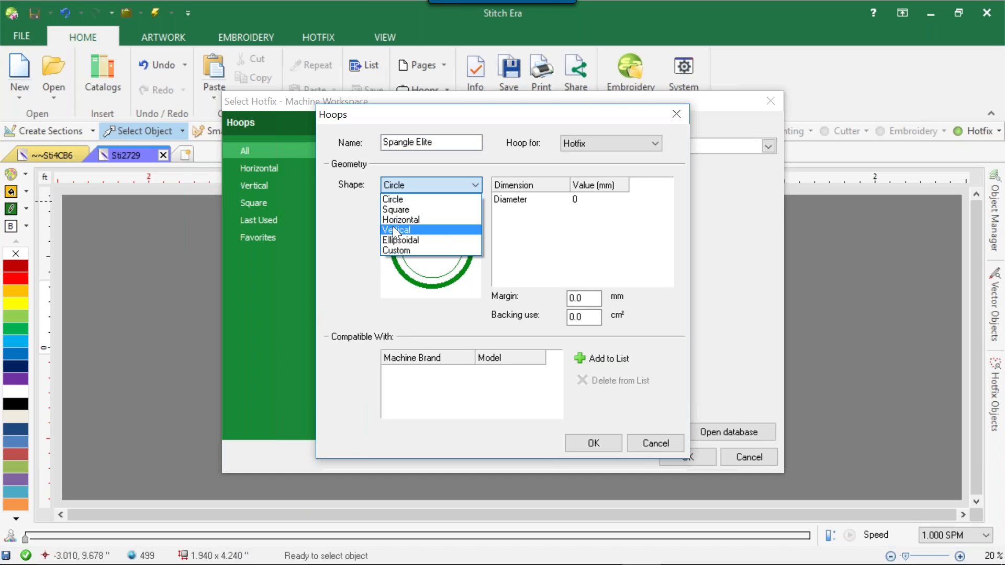
left_click(397, 220)
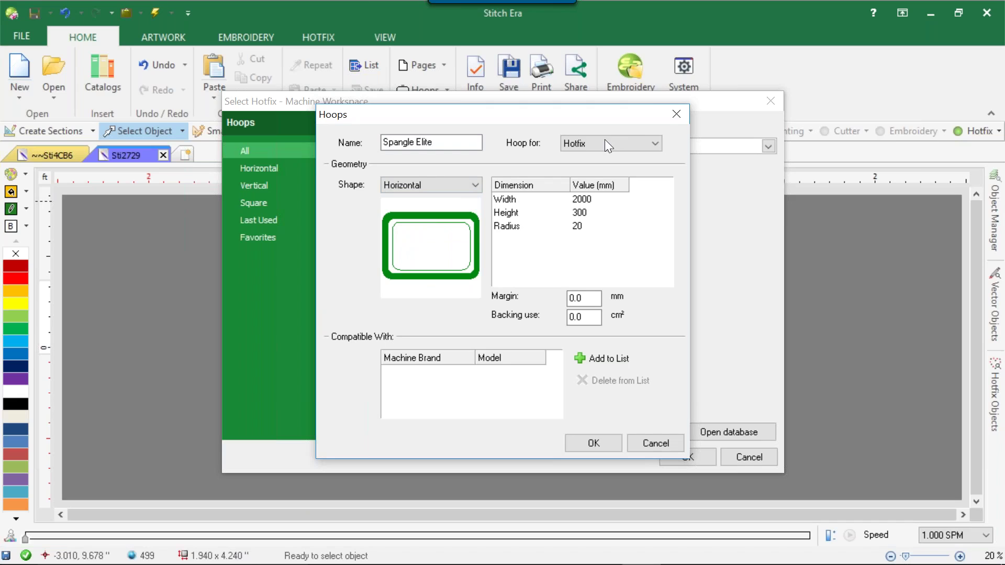
Step: Set the new hotfix hoop's height to 330.2 mm and its width to 406.4 mm
left_click(589, 199)
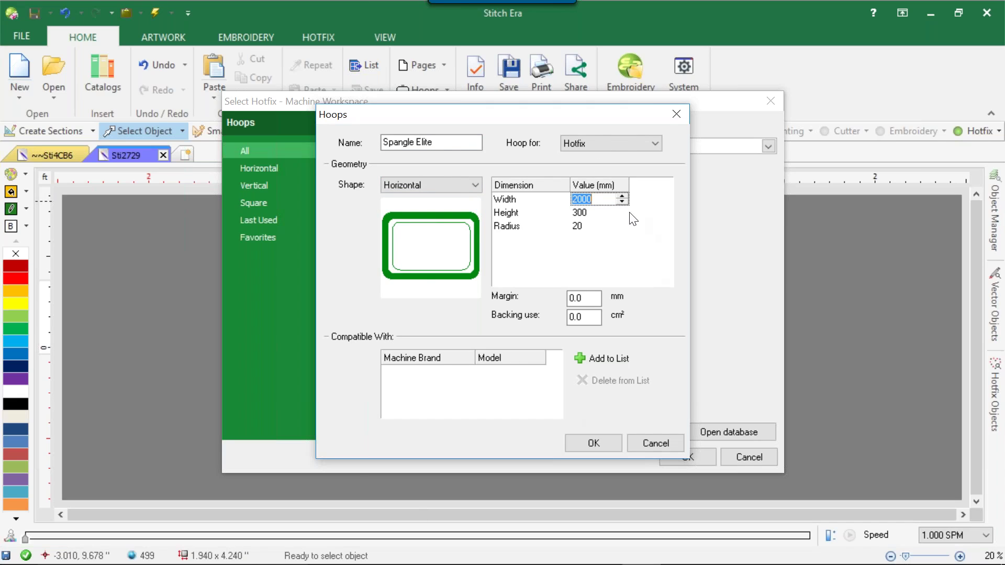
left_click(587, 212)
type("2")
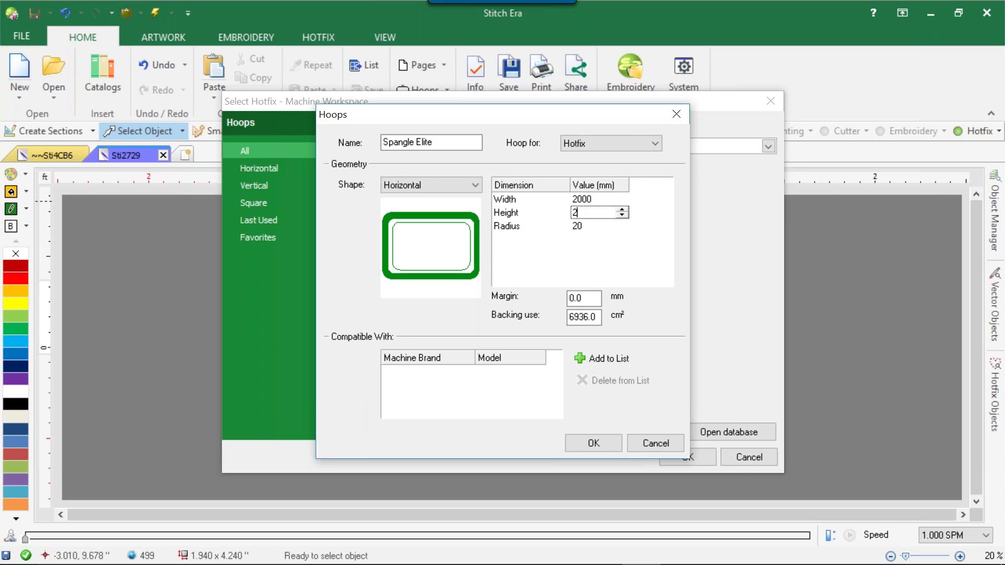
key("BackSpace")
type("330.2")
left_click(581, 201)
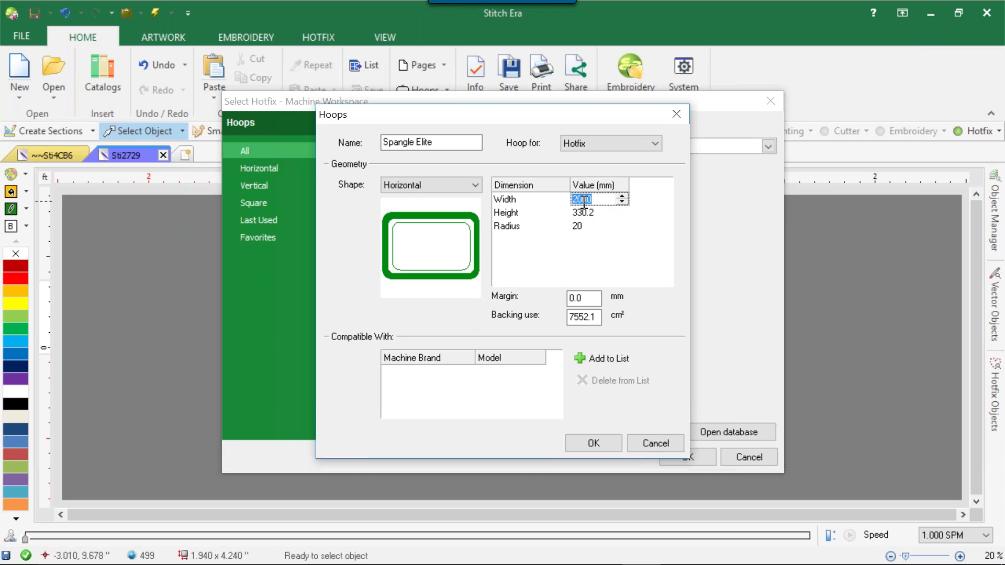
type("406.40")
Step: Add the Spangle Elite brand with model Elite to the new hotfix hoop's compatible machines
left_click(593, 358)
left_click(455, 371)
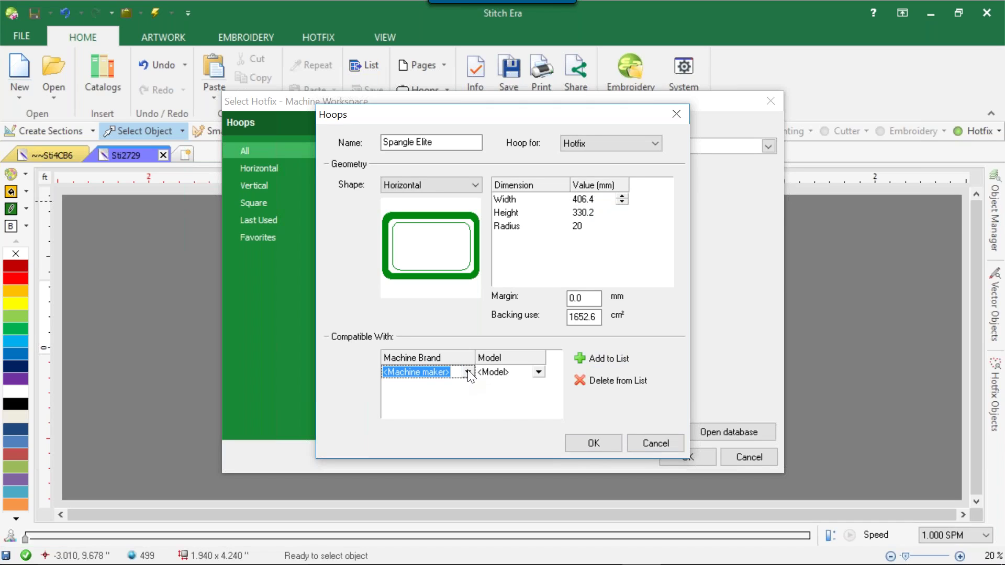
left_click(468, 372)
left_click_drag(467, 403, 467, 433)
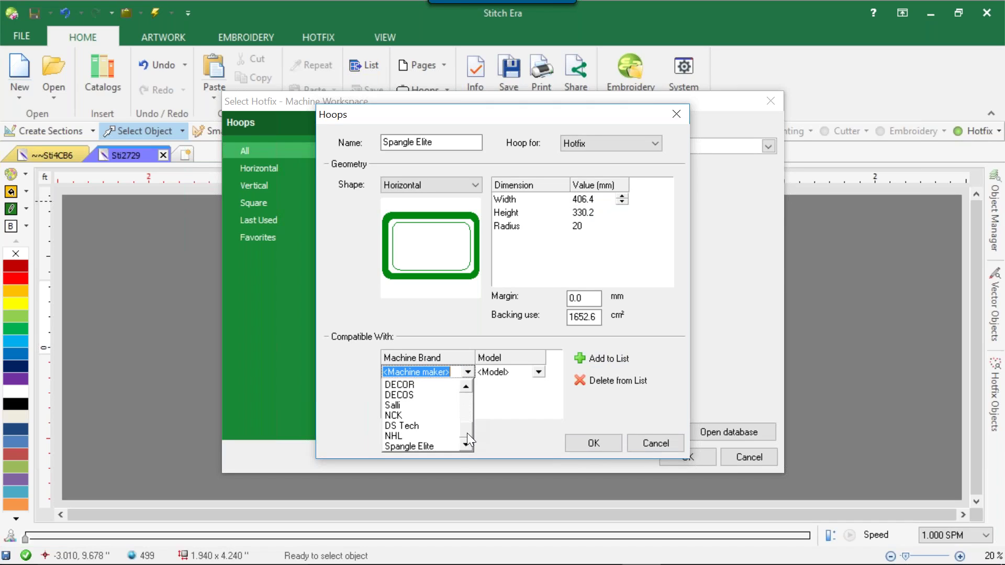
left_click(438, 446)
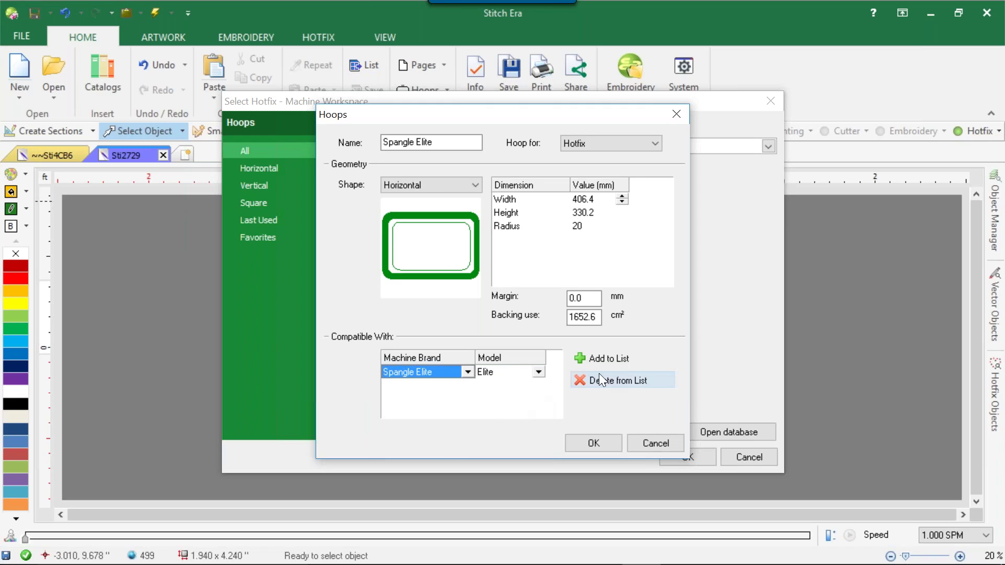
Step: Try to save the new hotfix hoop under the name Spangle Elite, and discard it
left_click(595, 443)
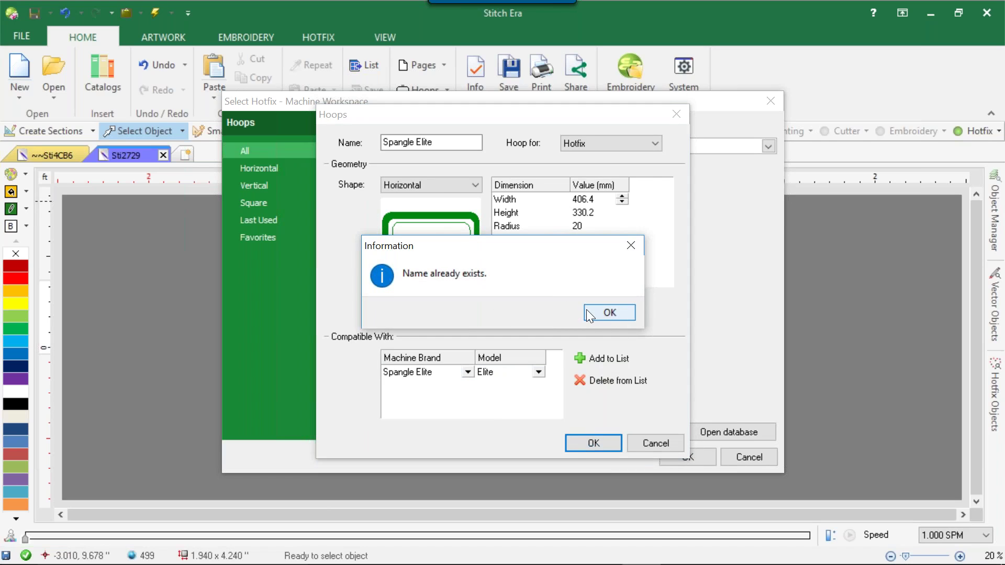
left_click(586, 311)
left_click(593, 441)
left_click(609, 313)
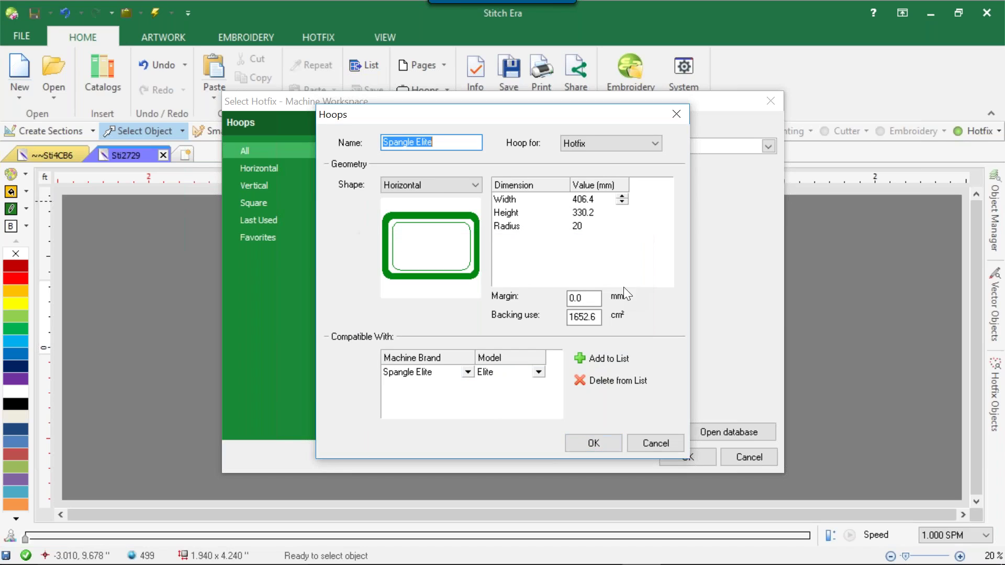
left_click(676, 114)
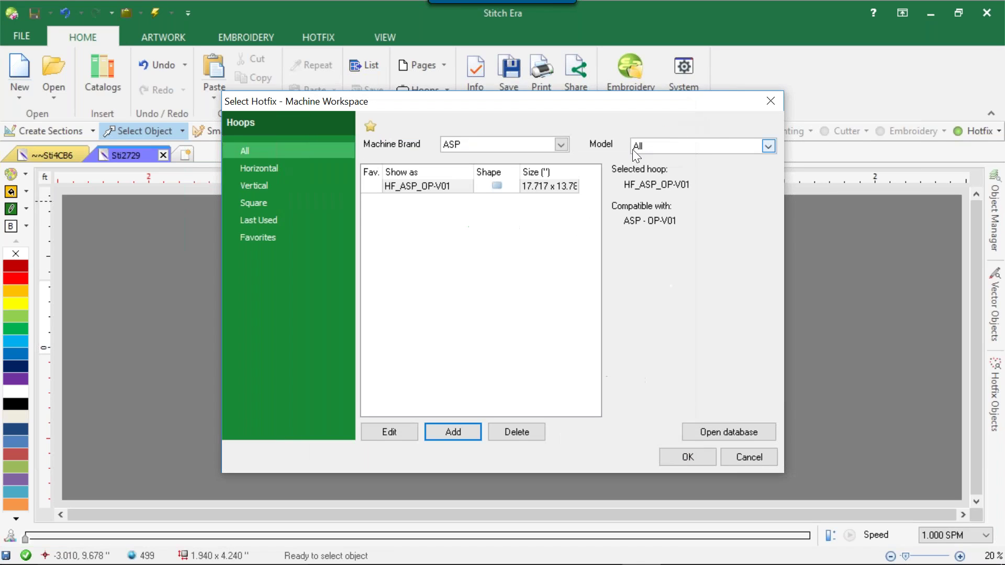
Step: Check the workspace selection's machine brands, models and horizontal hoops, and close it without choosing a hoop
left_click(558, 146)
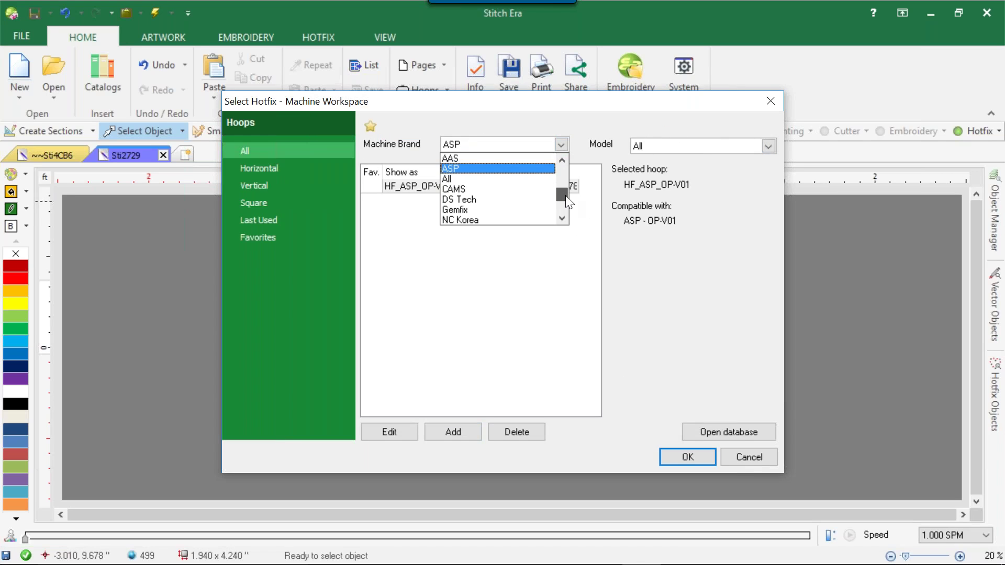
scroll(567, 205, "down", 1)
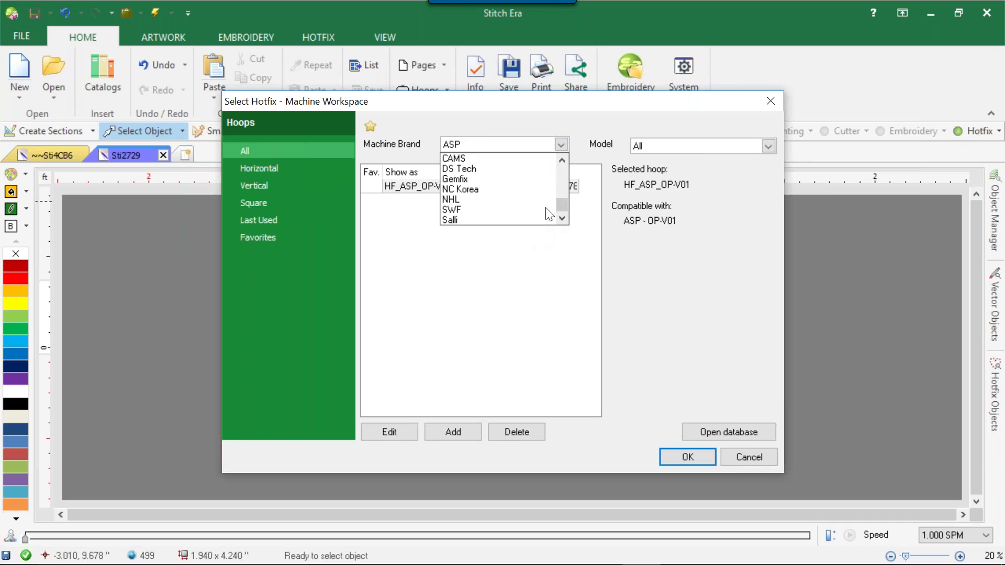
left_click(581, 236)
left_click(691, 146)
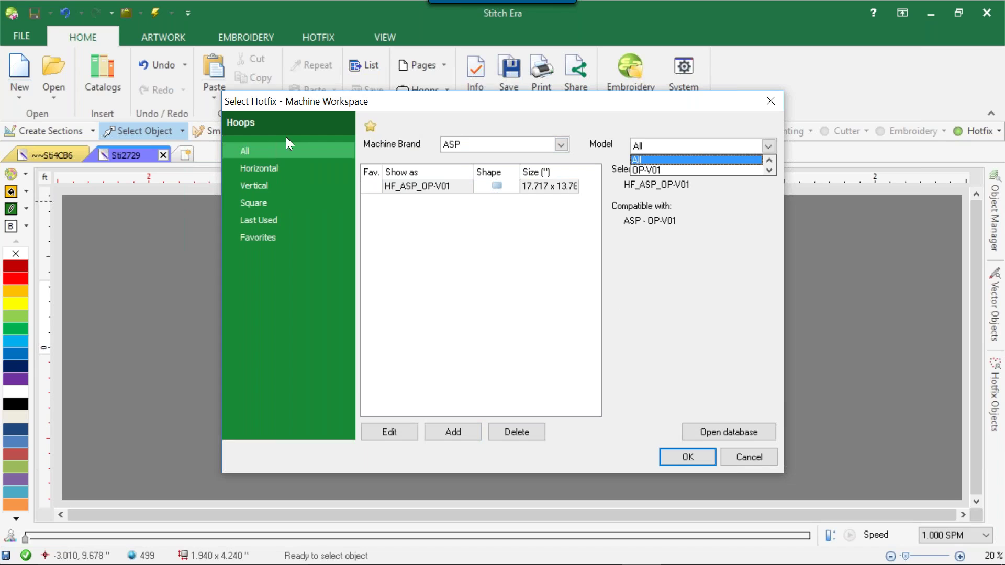
left_click(260, 168)
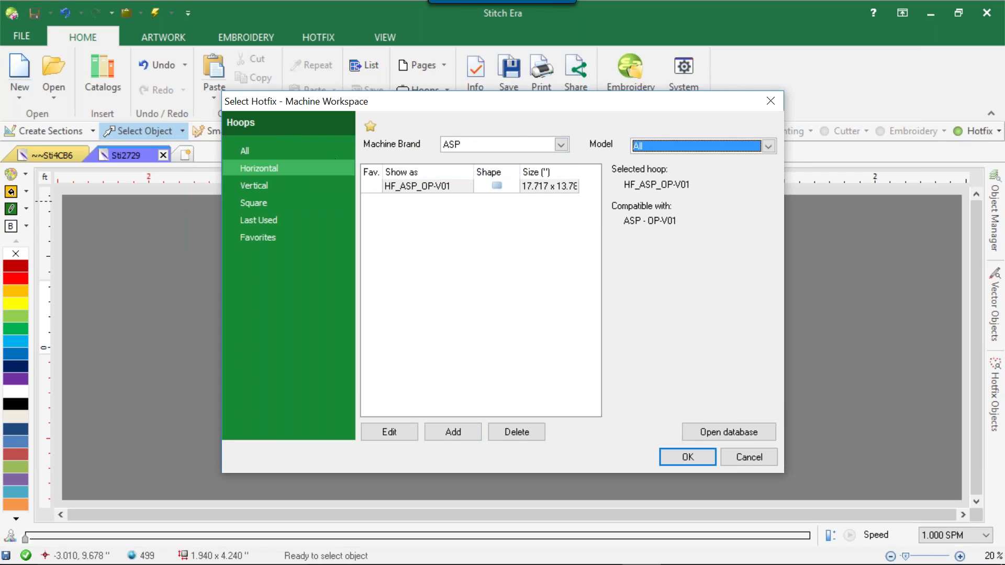
left_click(771, 101)
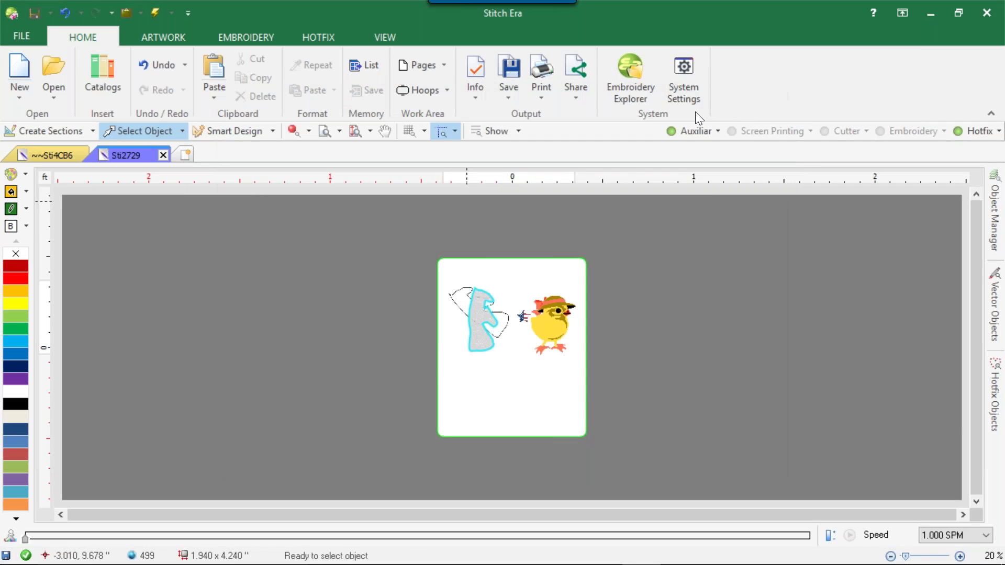
Step: Browse the machine brands in the hotfix machine workspace selection and filter the hoops by the brand CAMS
left_click(443, 94)
left_click(468, 146)
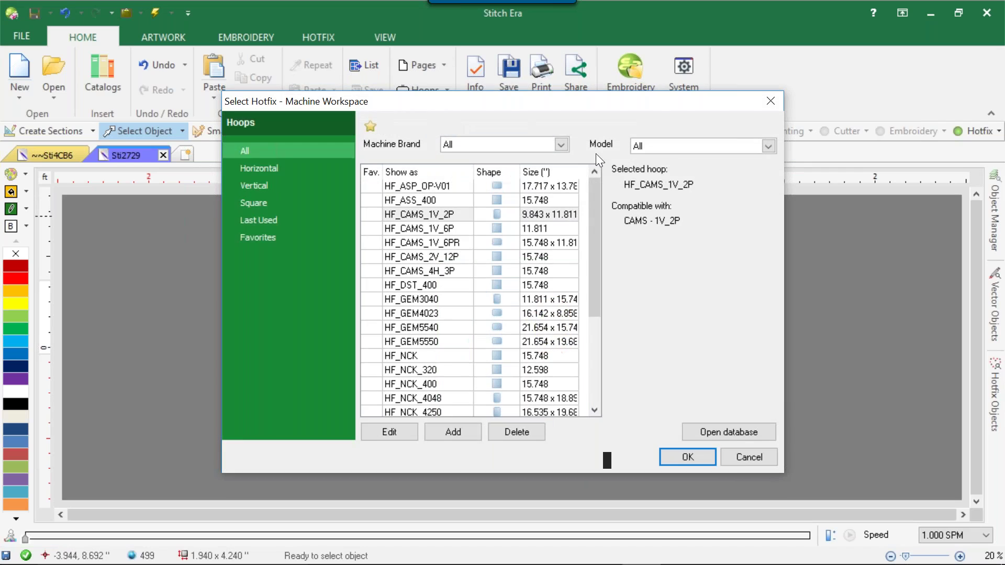
left_click(562, 145)
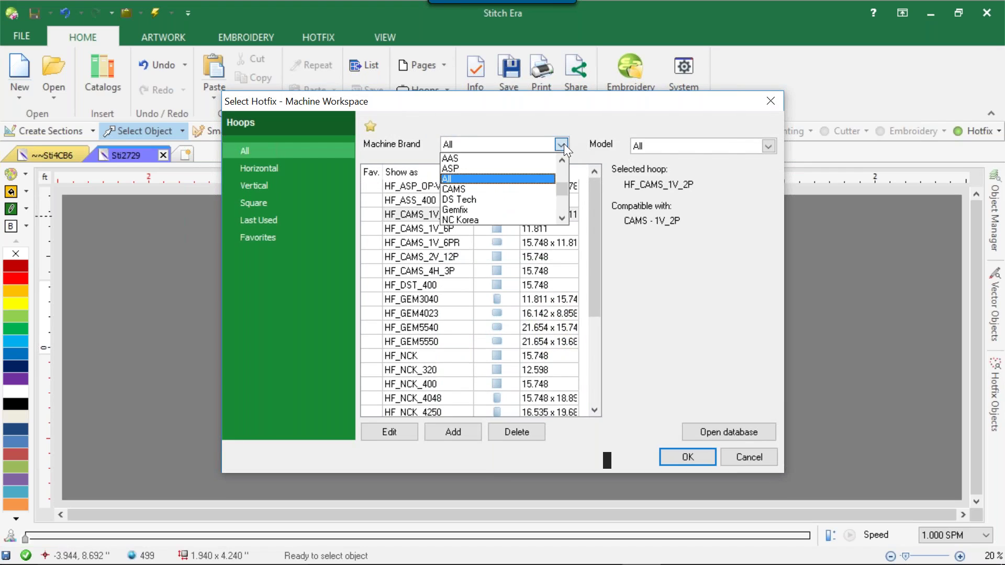
left_click_drag(563, 196, 561, 215)
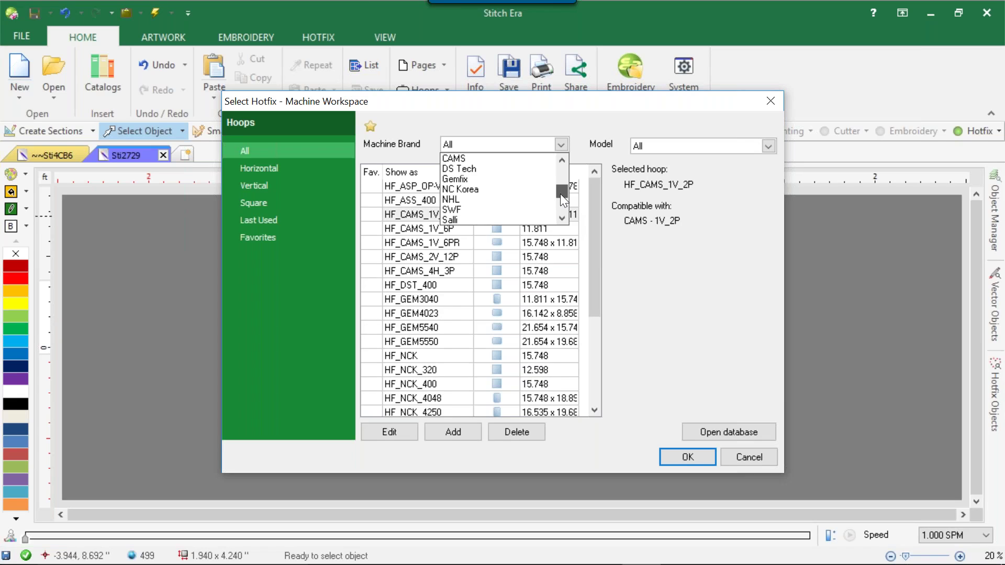
scroll(562, 154, "up", 1)
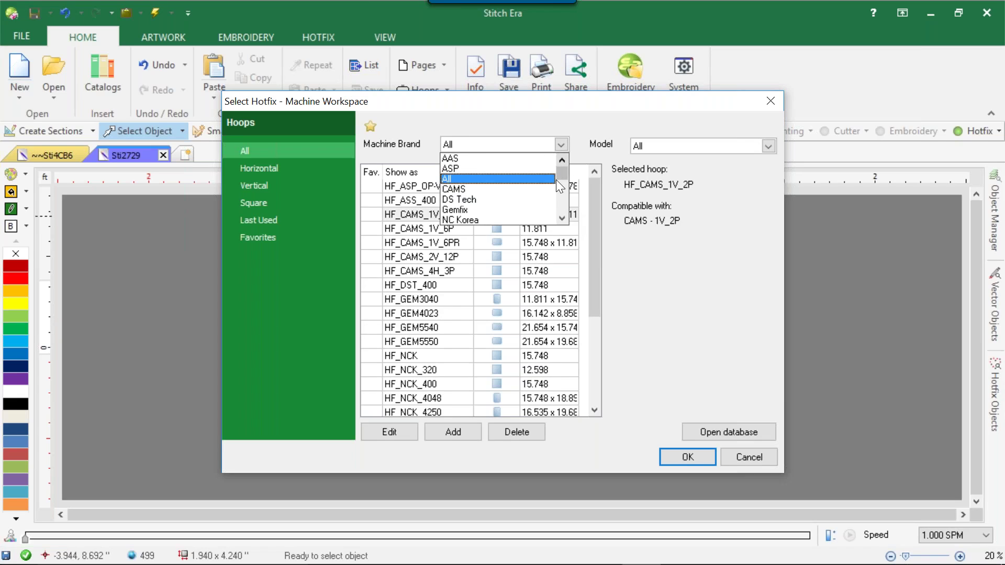
left_click(507, 190)
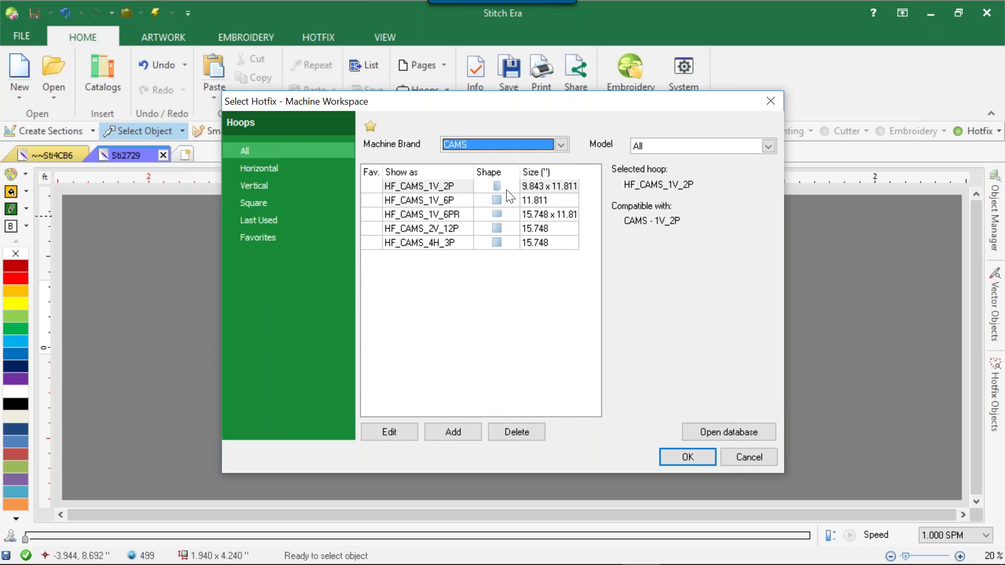
left_click(681, 148)
left_click(681, 147)
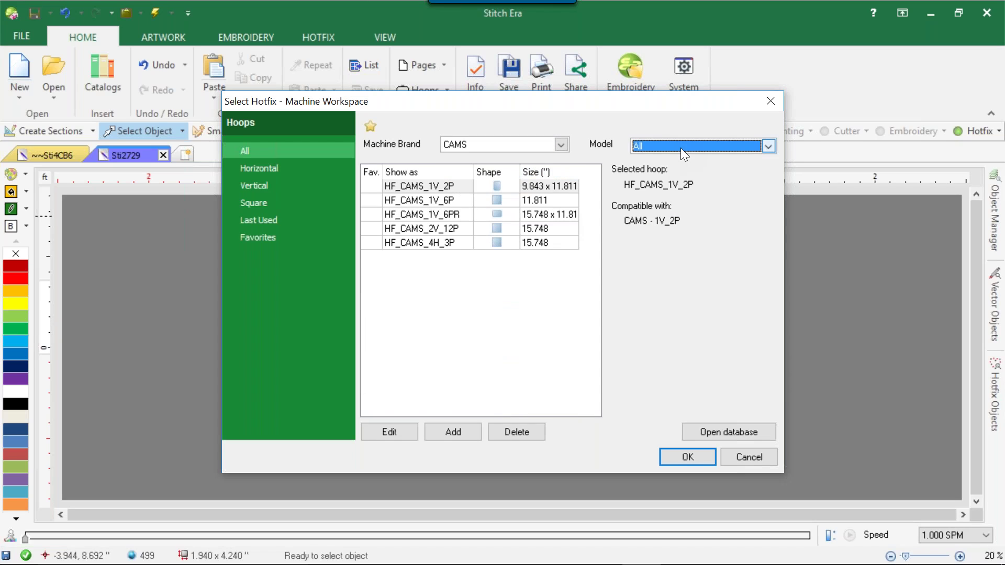
Step: Filter the hotfix hoops by the brand ASP, and close the workspace selection without choosing a hoop
left_click(559, 145)
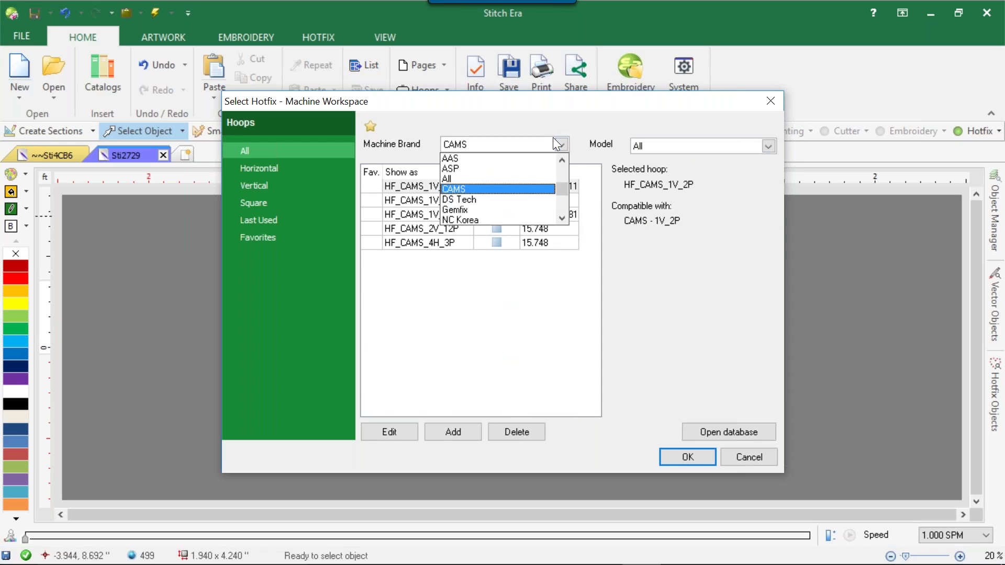
left_click(535, 169)
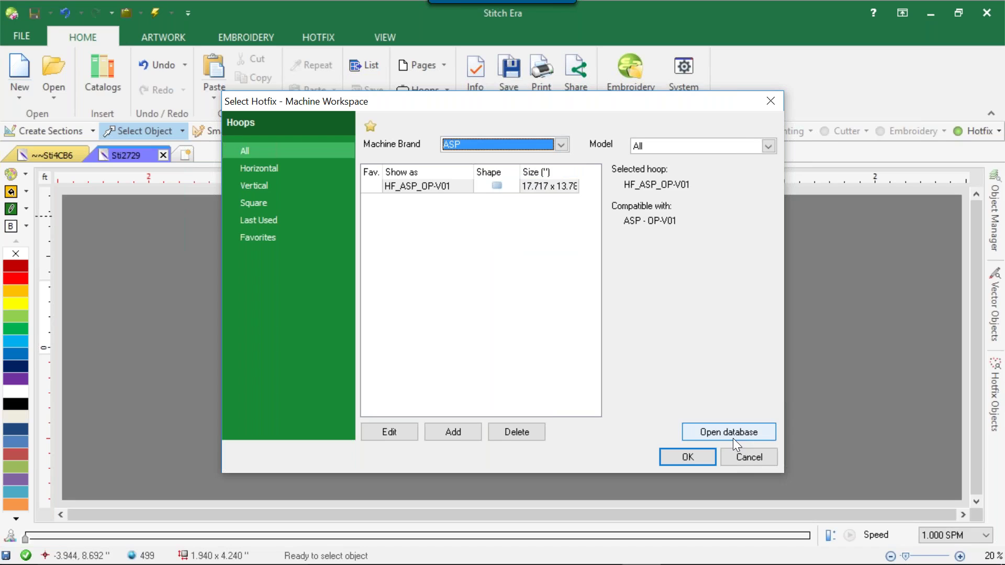
left_click(740, 458)
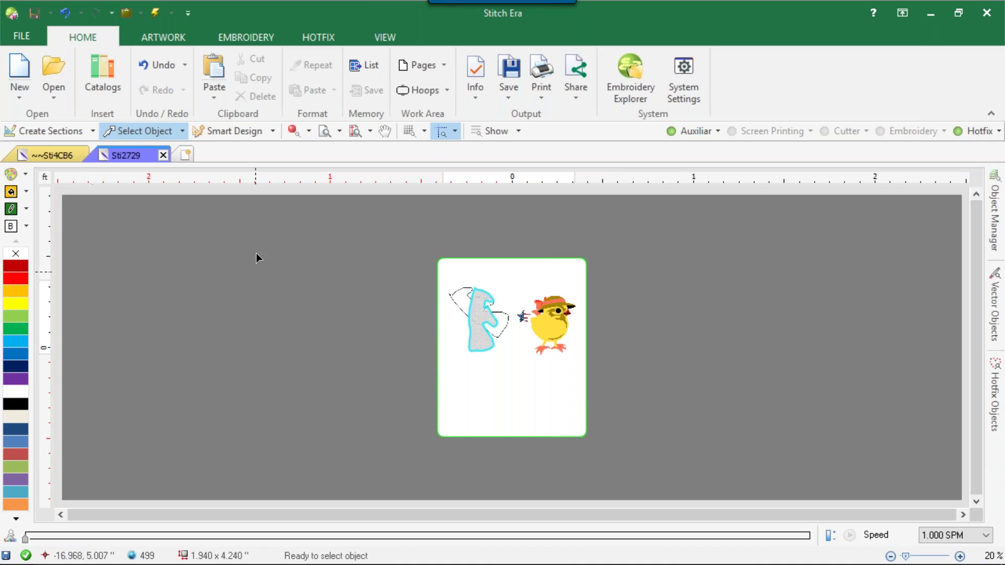
Step: Open the Technical Assistance request form from the account information and review its contact, company and product fields
left_click(17, 39)
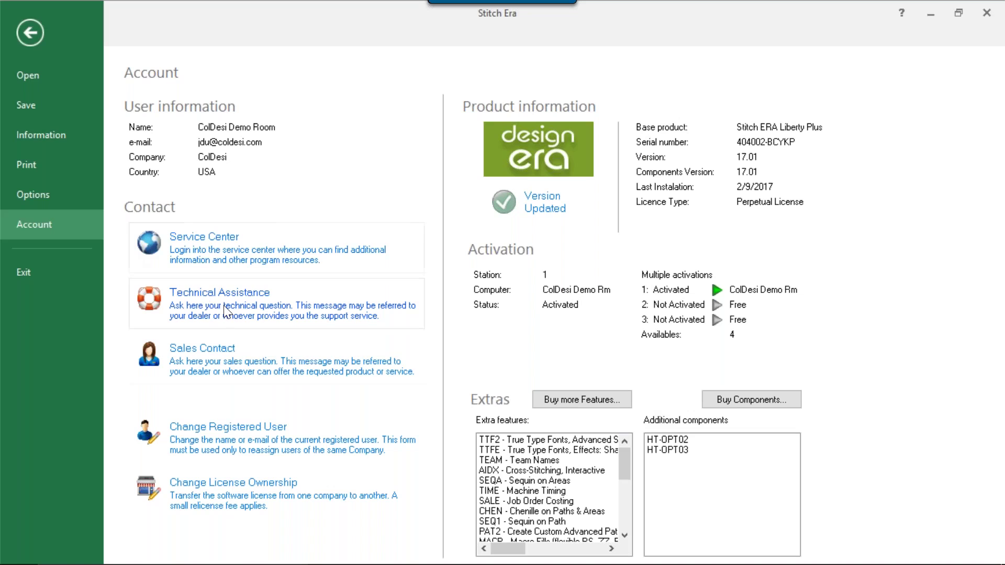
left_click(215, 320)
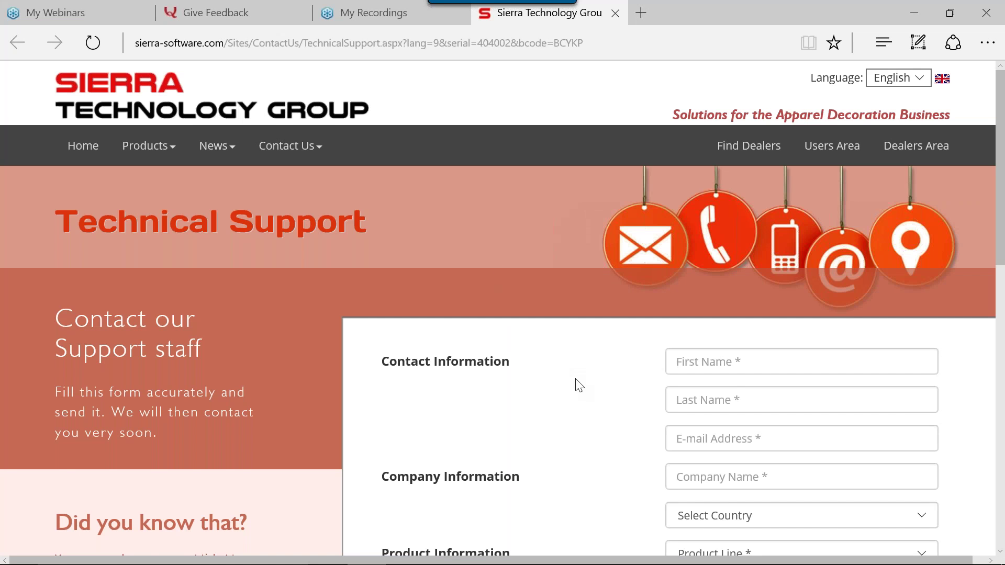
scroll(578, 385, "down", 1)
scroll(633, 336, "down", 3)
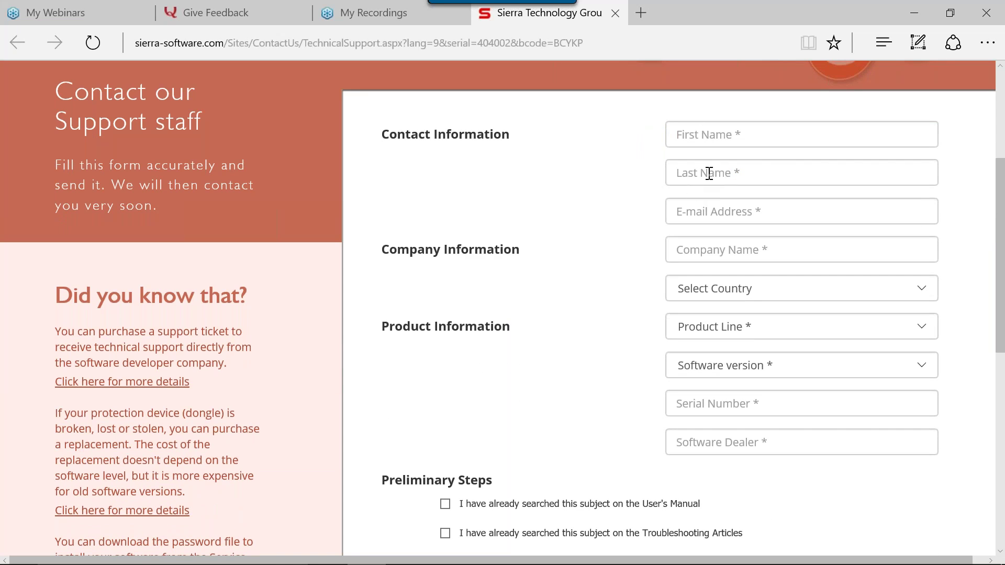
scroll(723, 217, "down", 7)
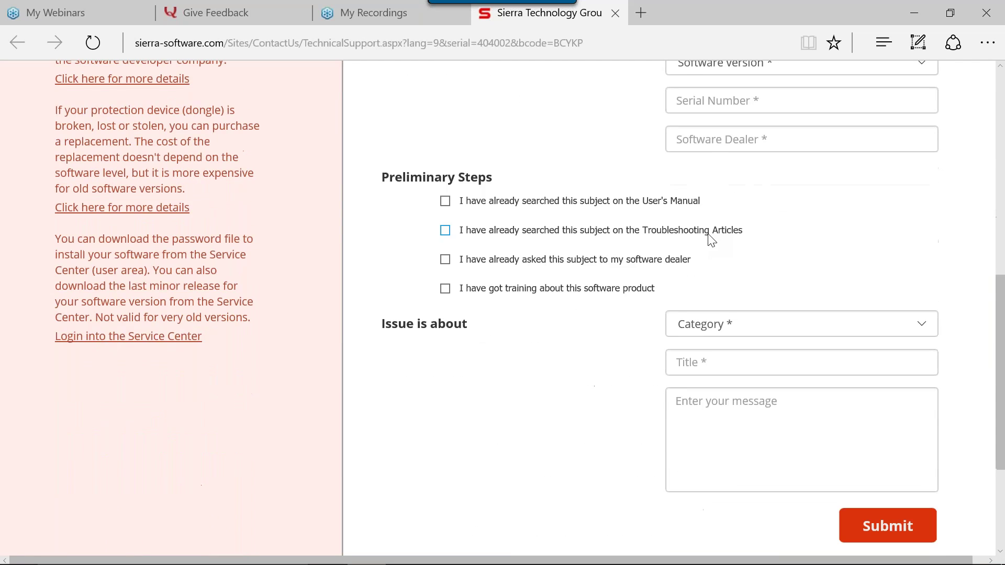
Step: Check the support form's issue categories, title and message fields, and go back over the form to its heading
left_click(711, 249)
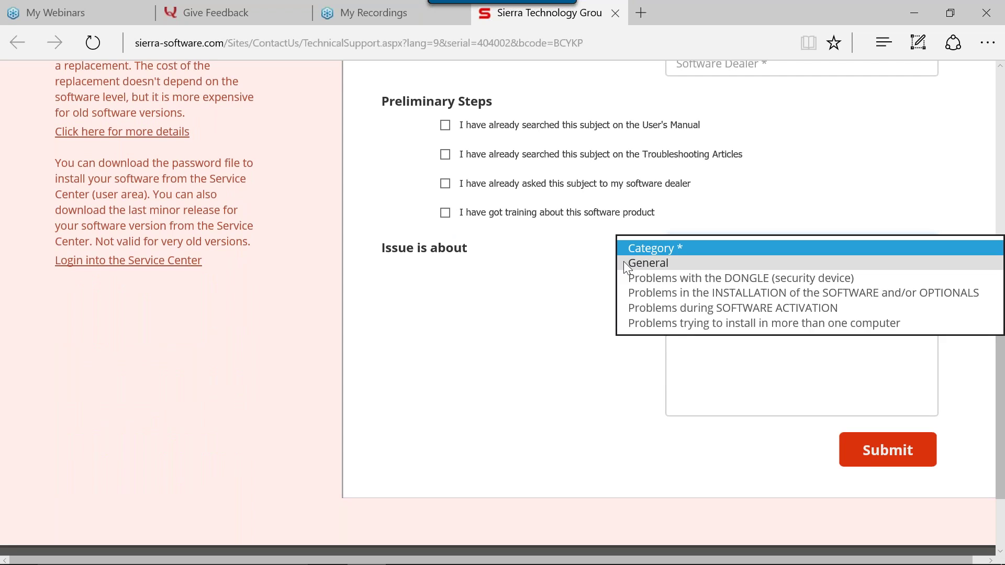
left_click(484, 312)
scroll(601, 307, "down", 2)
left_click(767, 215)
scroll(723, 280, "down", 1)
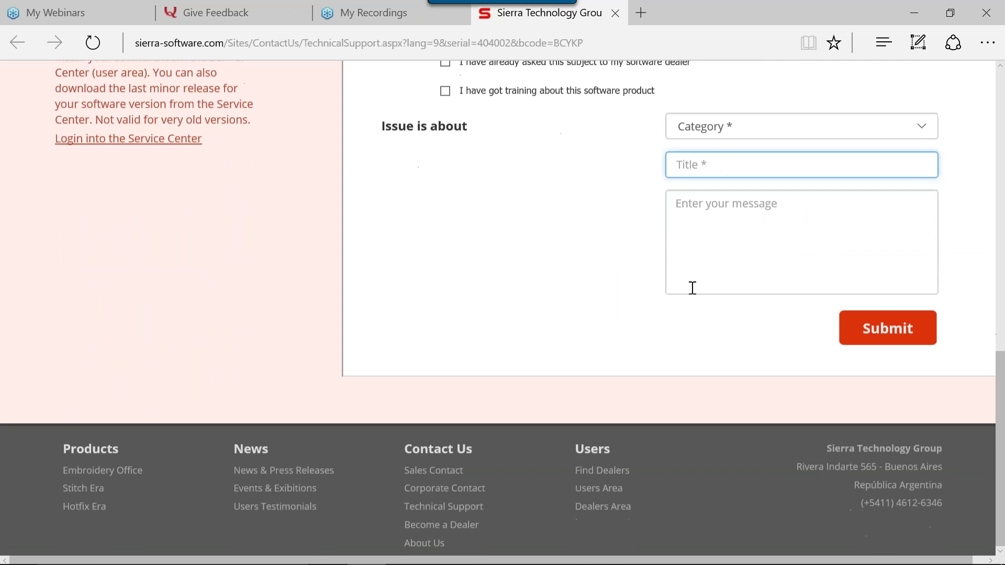
scroll(696, 287, "up", 7)
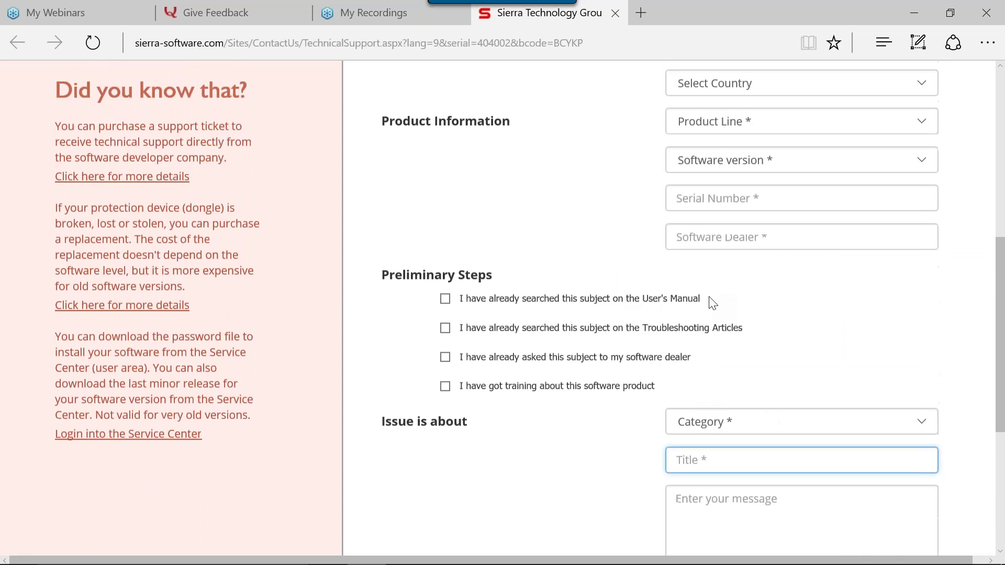
scroll(654, 278, "up", 3)
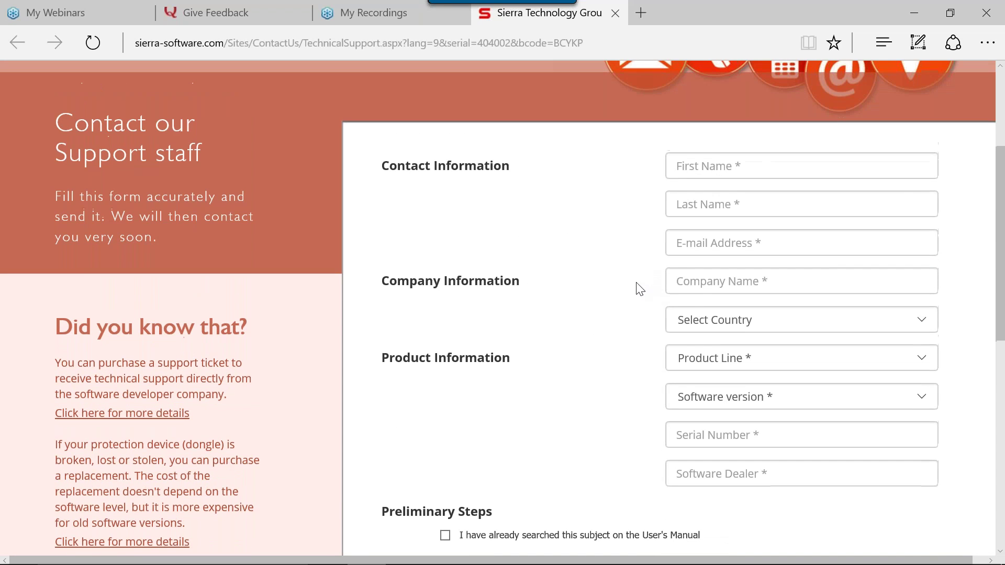
scroll(658, 258, "up", 3)
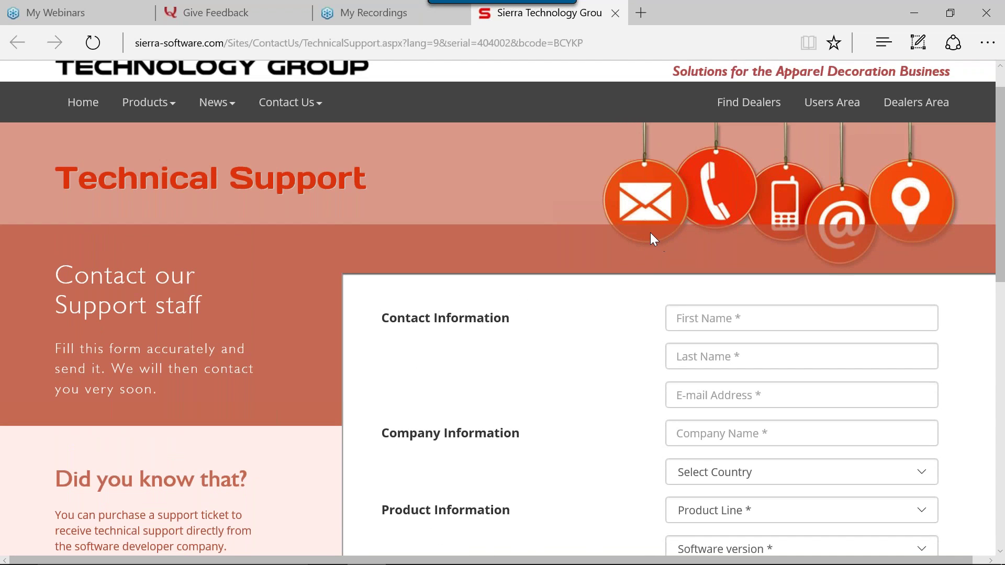